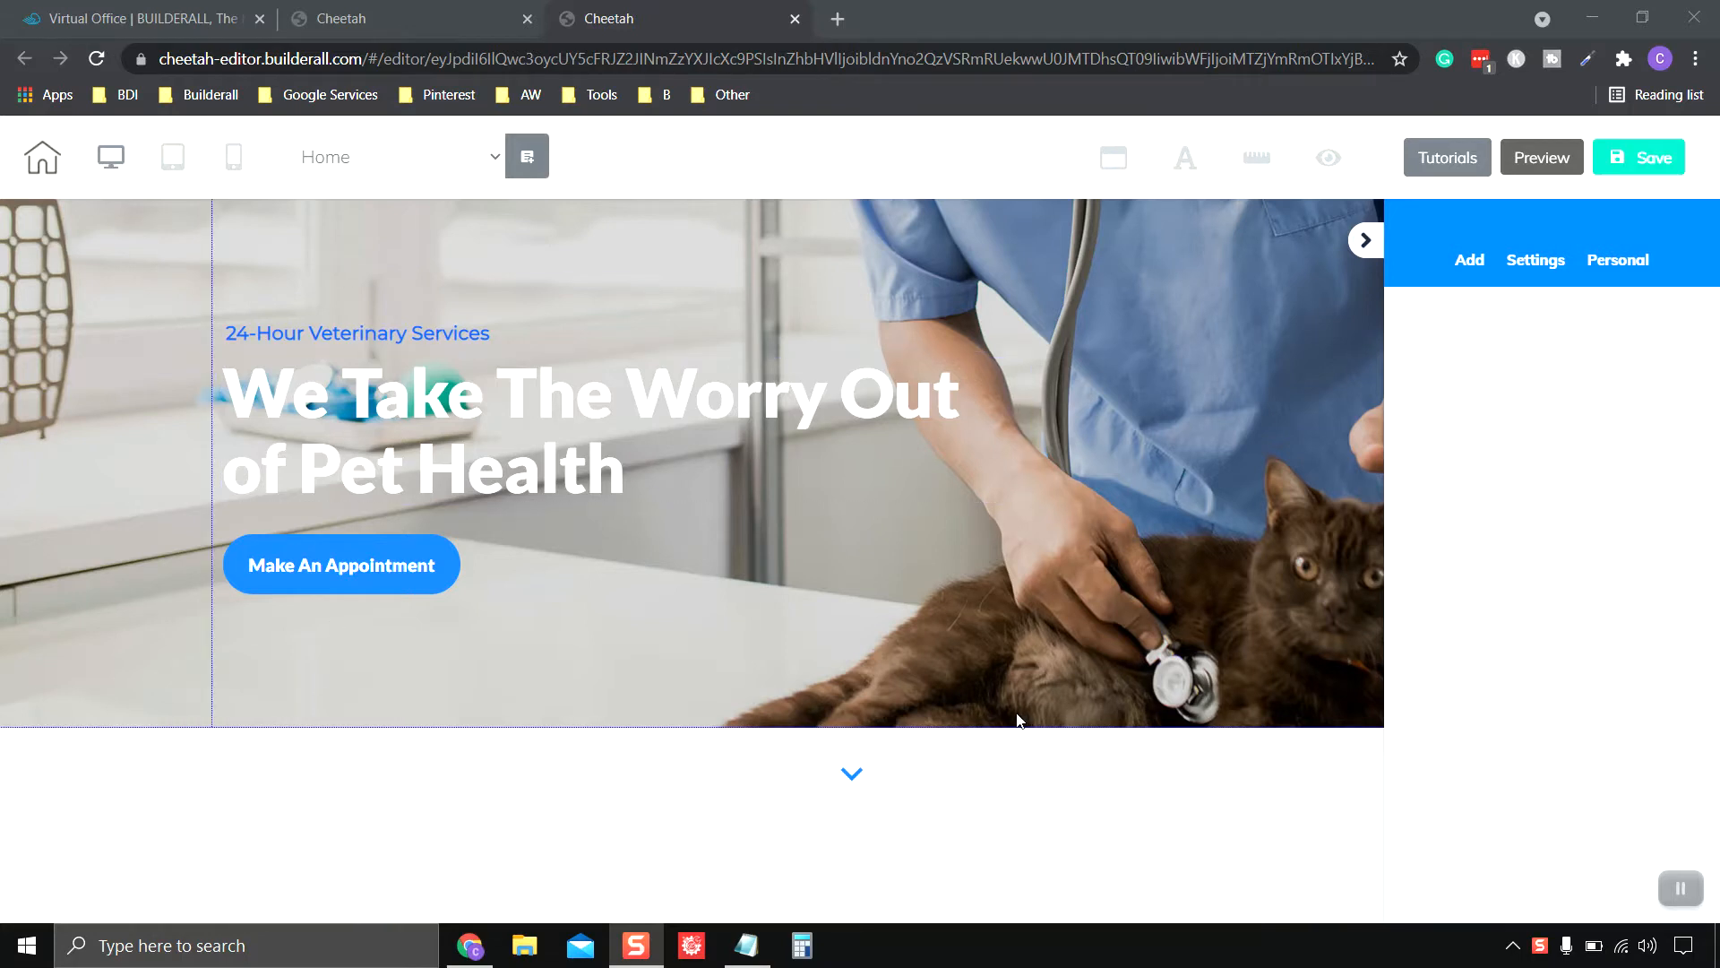
# - Open the Cheetah Website Builder from the Builderall office and start a new site using the Professional Templates option
pyautogui.click(122, 13)
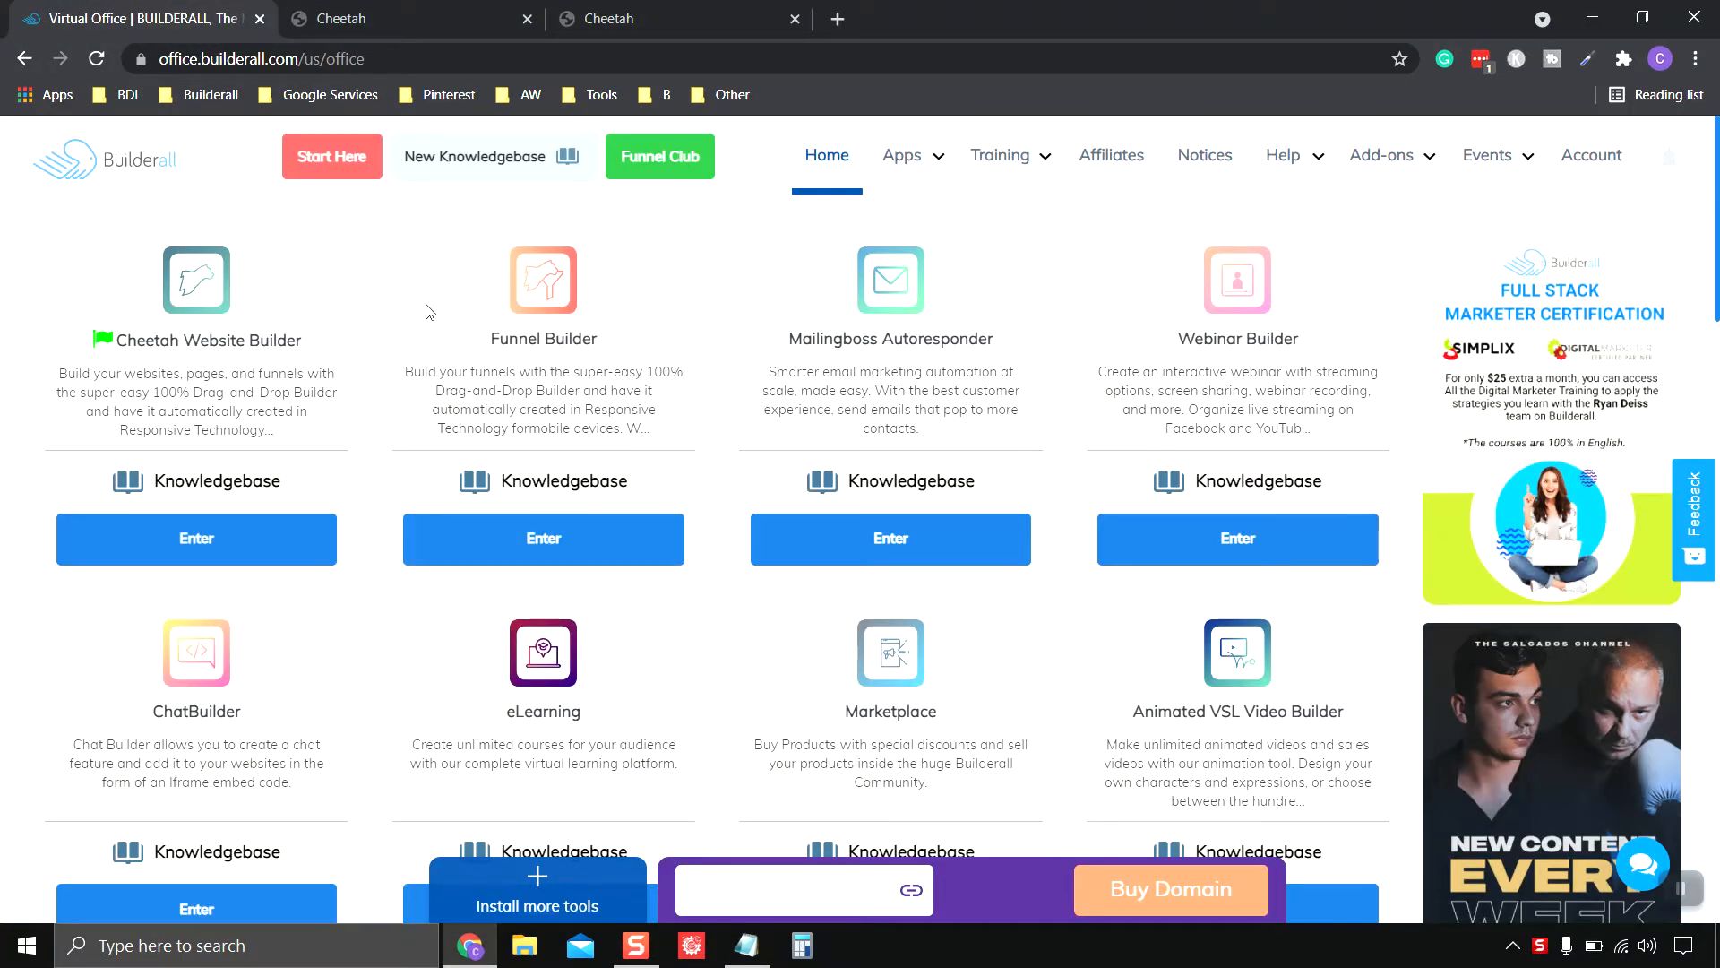
pyautogui.click(204, 546)
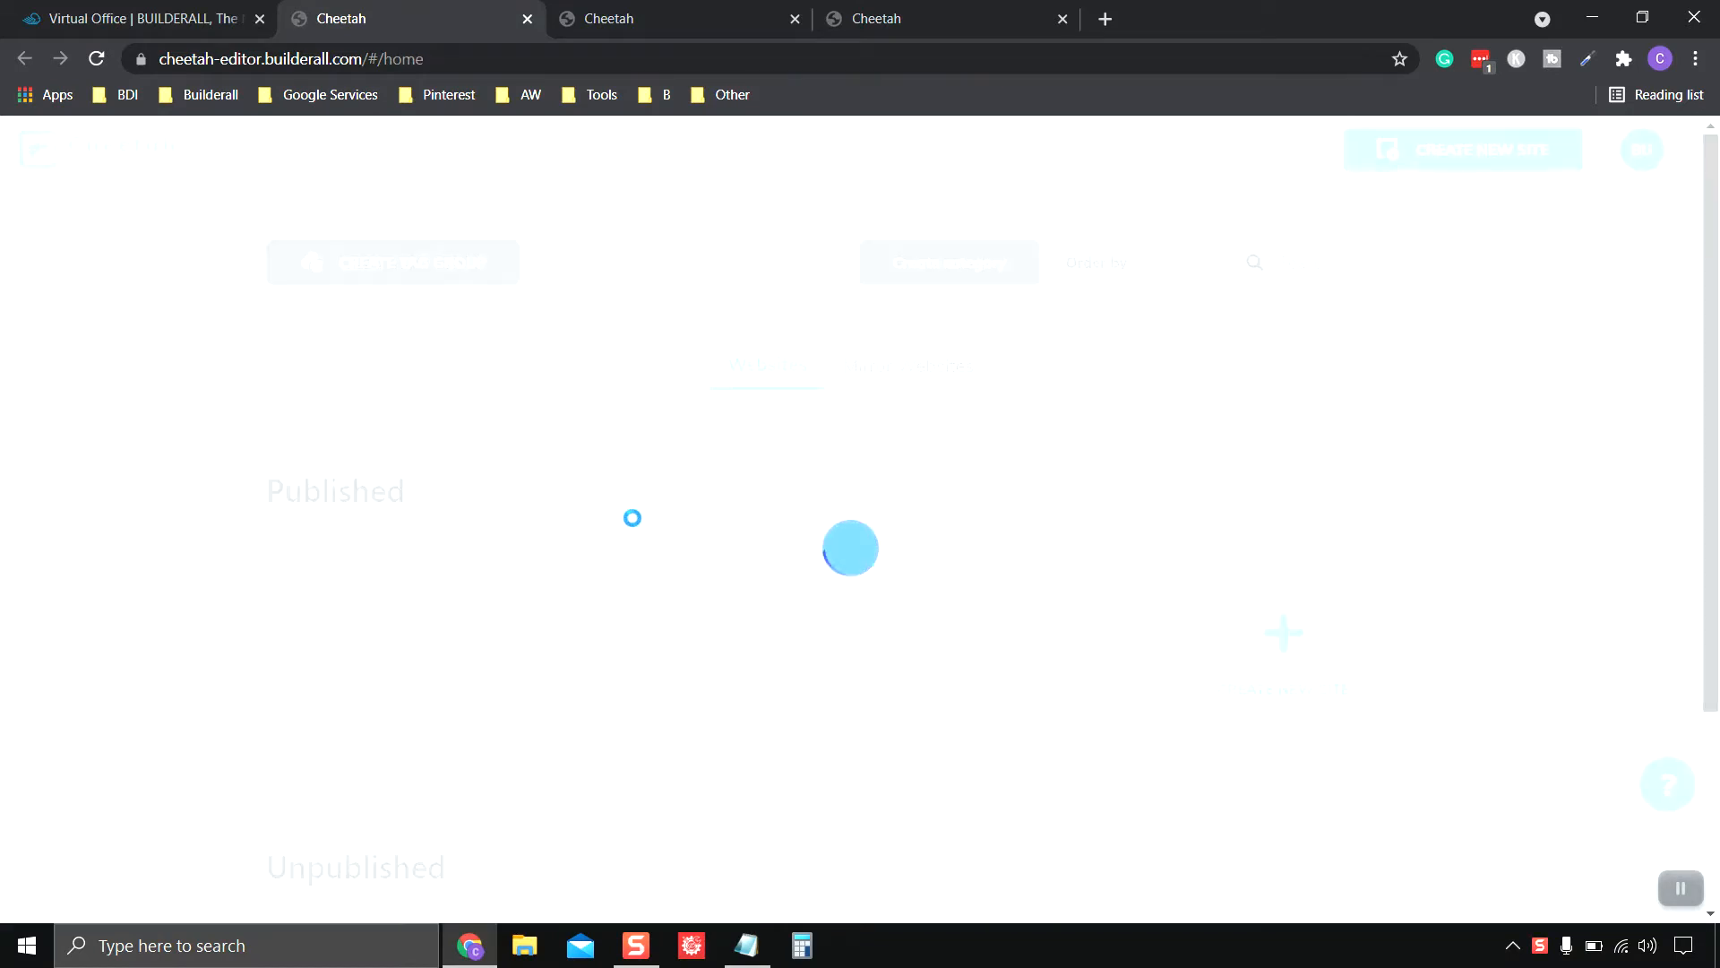
pyautogui.scroll(-3, 609, 529)
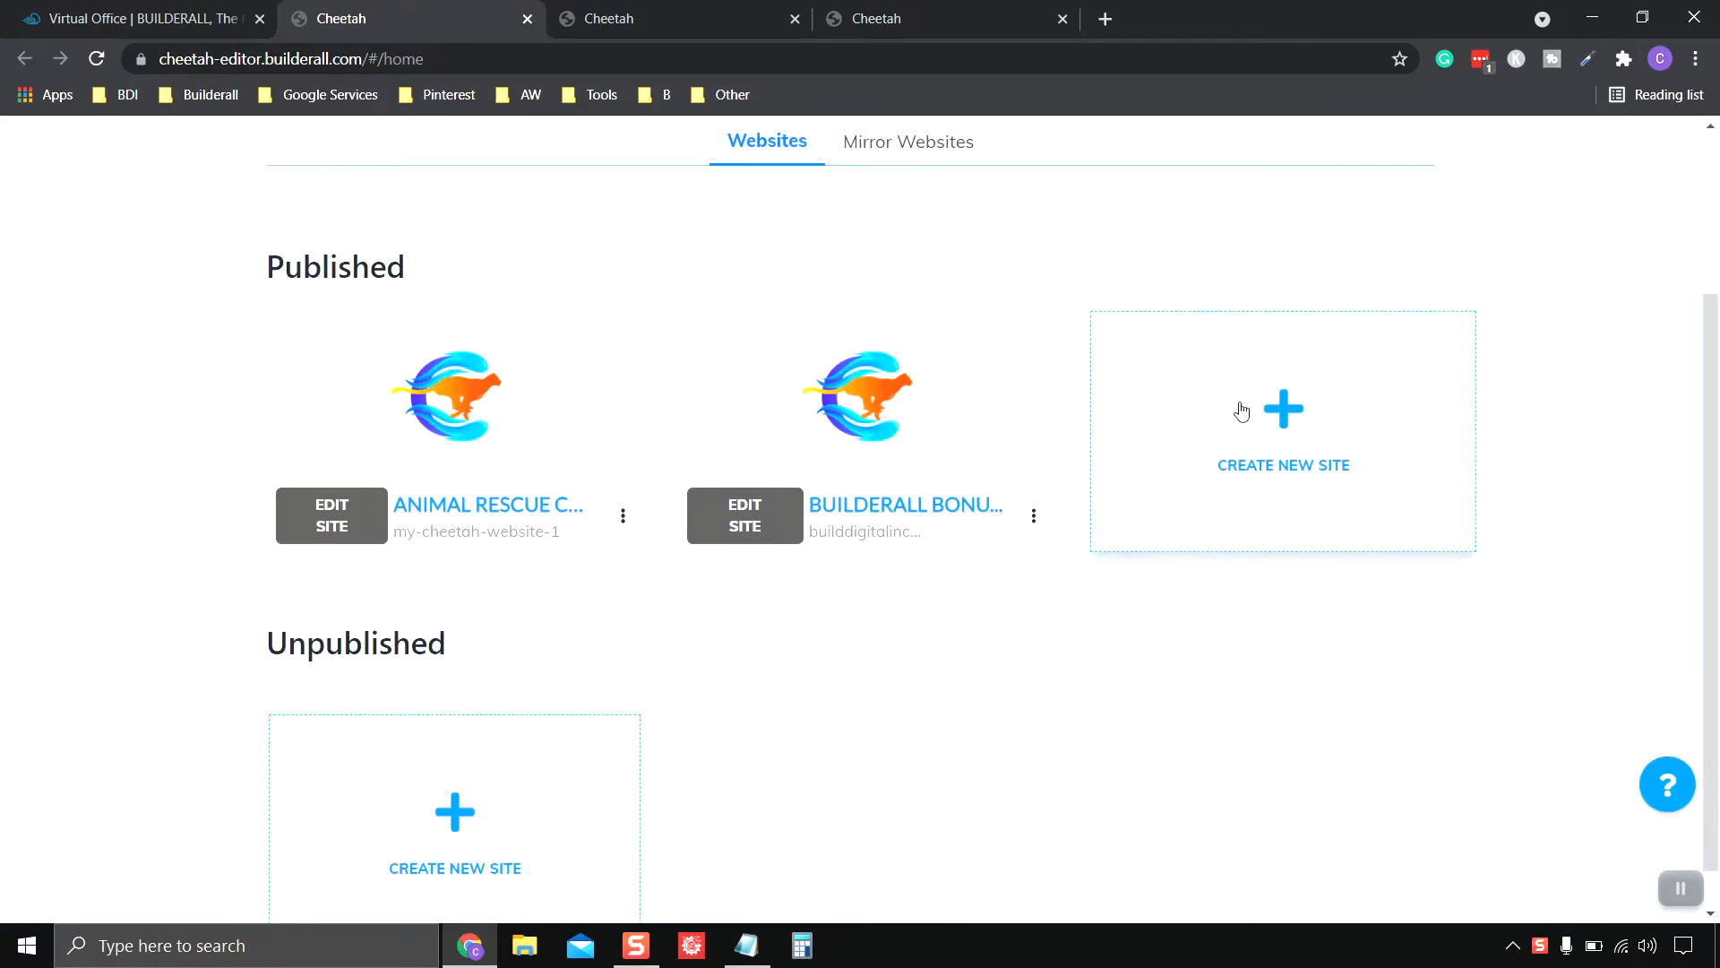
pyautogui.click(1298, 435)
pyautogui.scroll(3, 1253, 617)
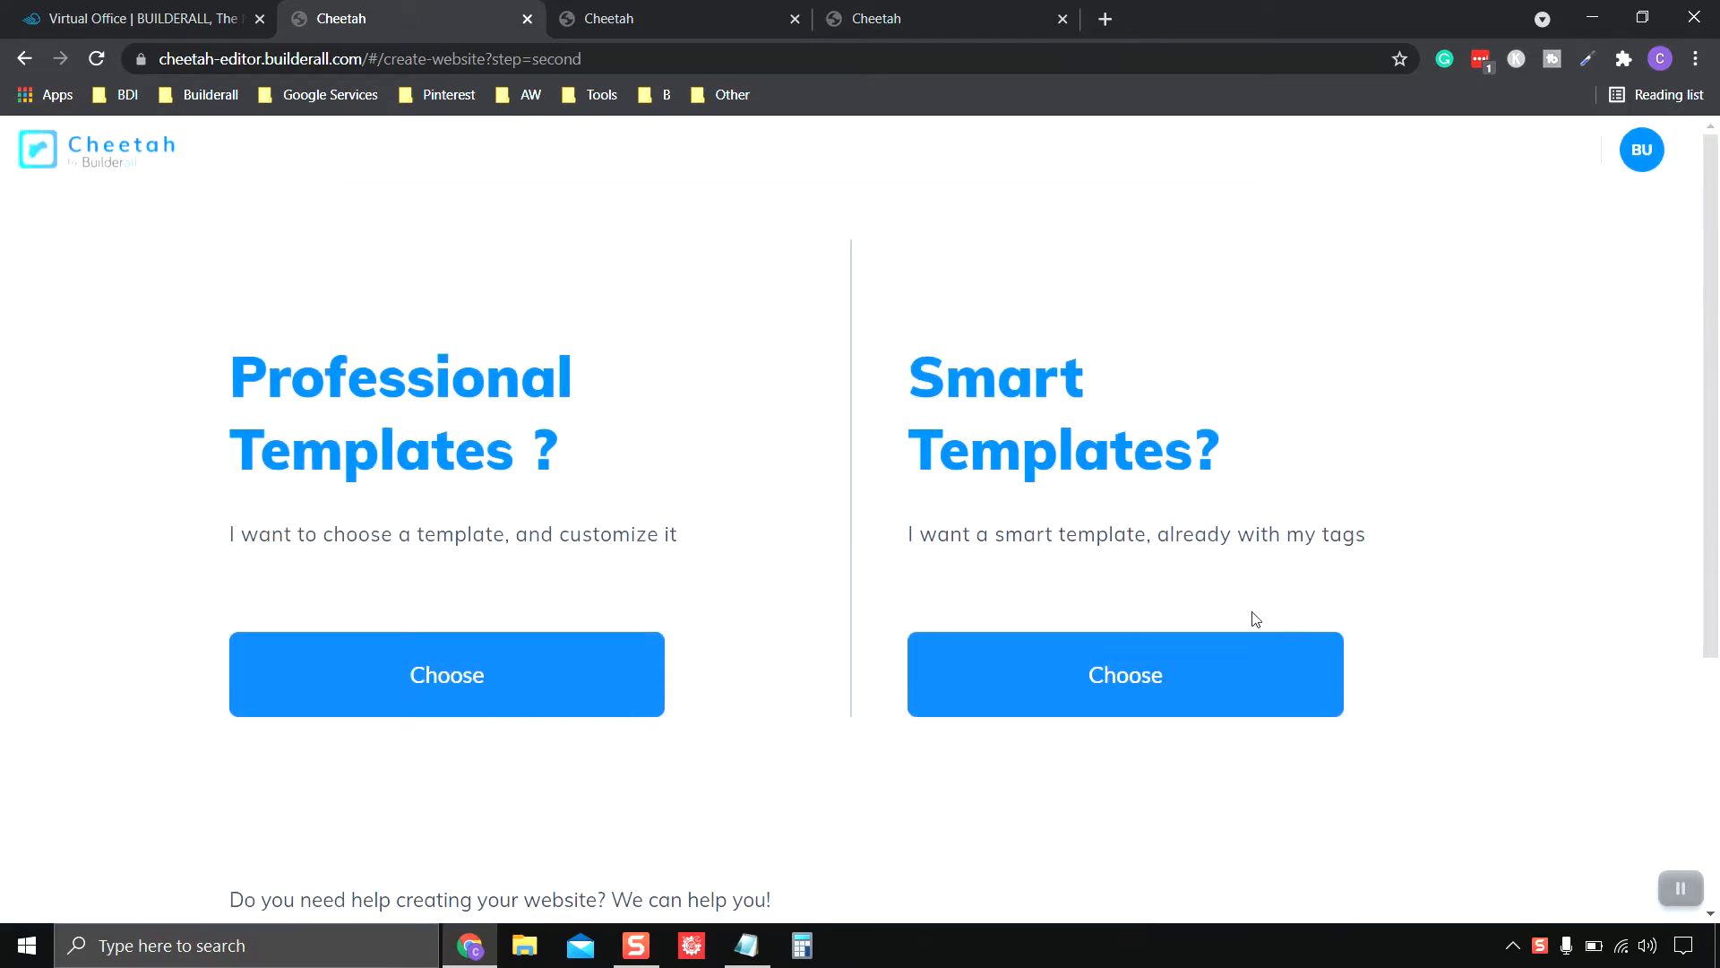
pyautogui.click(475, 686)
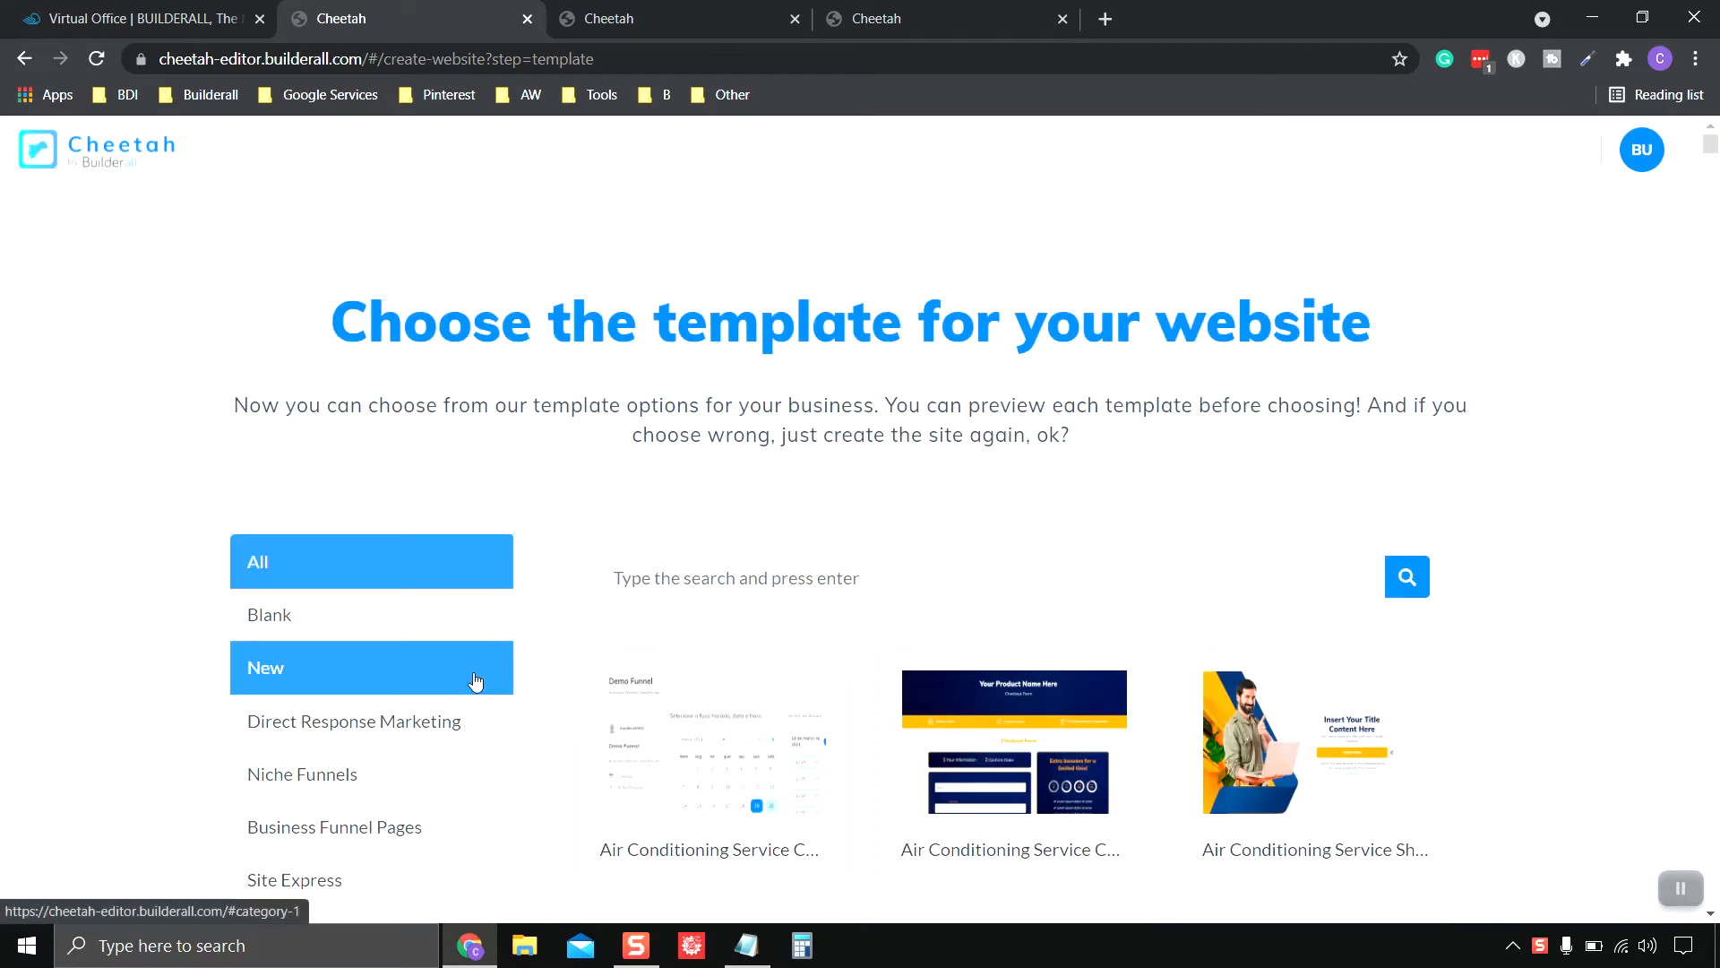
# - Filter the website templates to the Site Express category and browse its full range of business designs
pyautogui.scroll(-4, 466, 672)
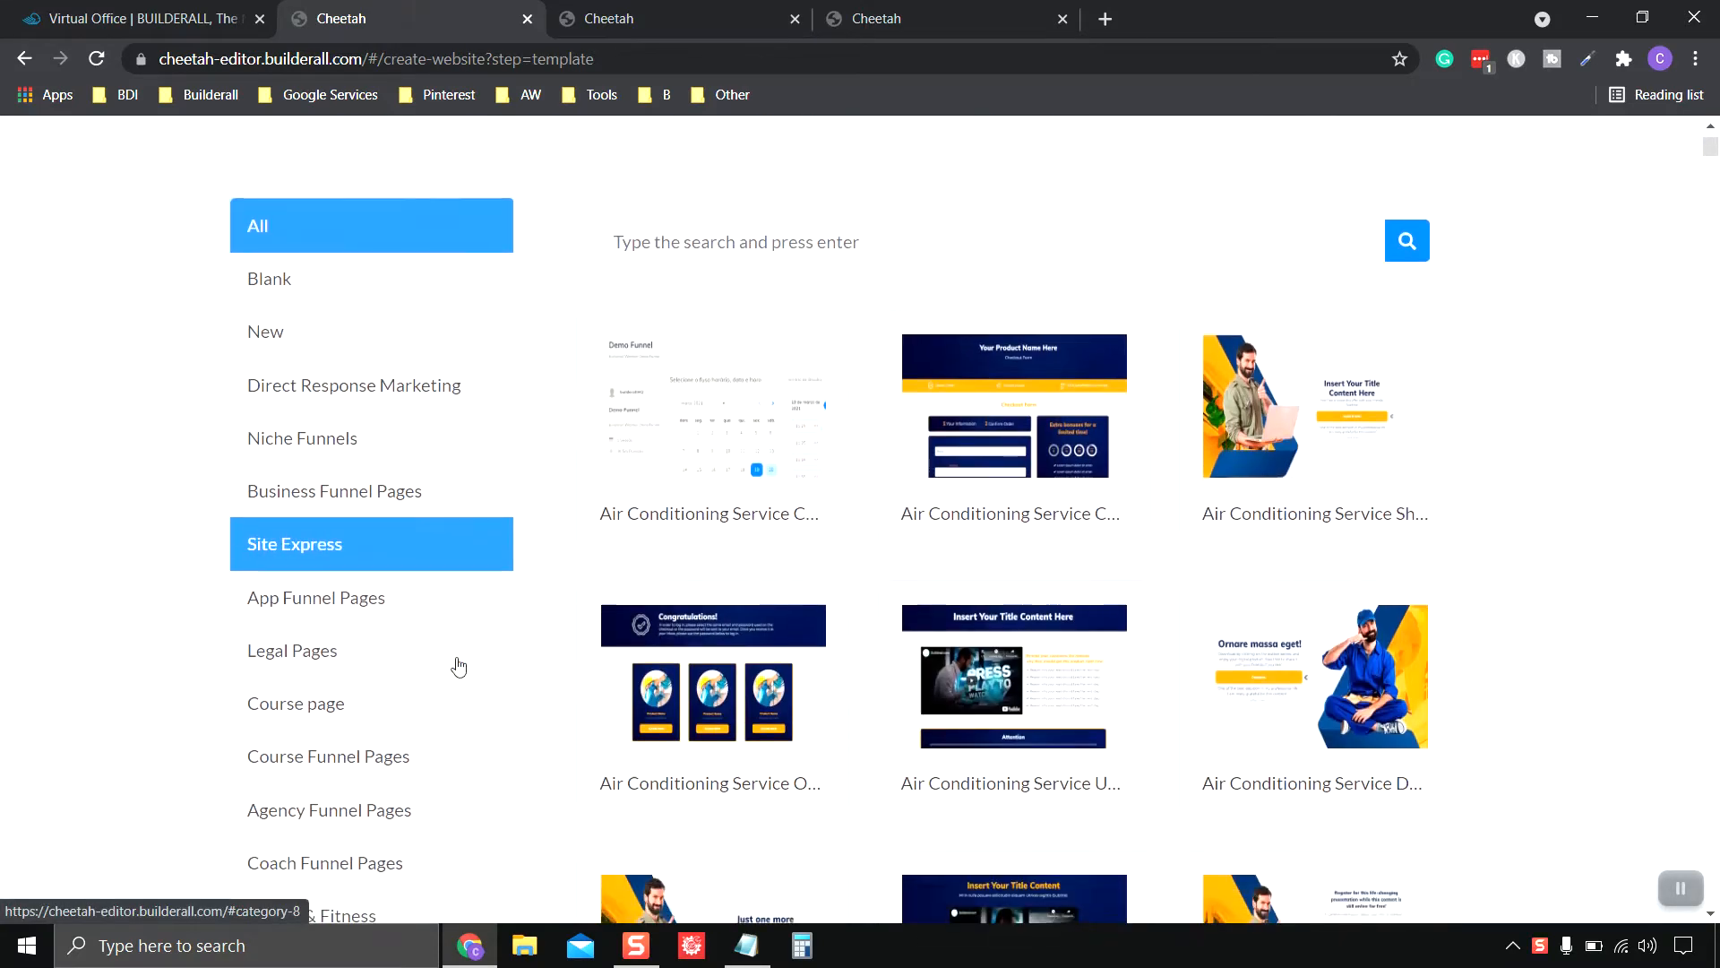
pyautogui.click(338, 555)
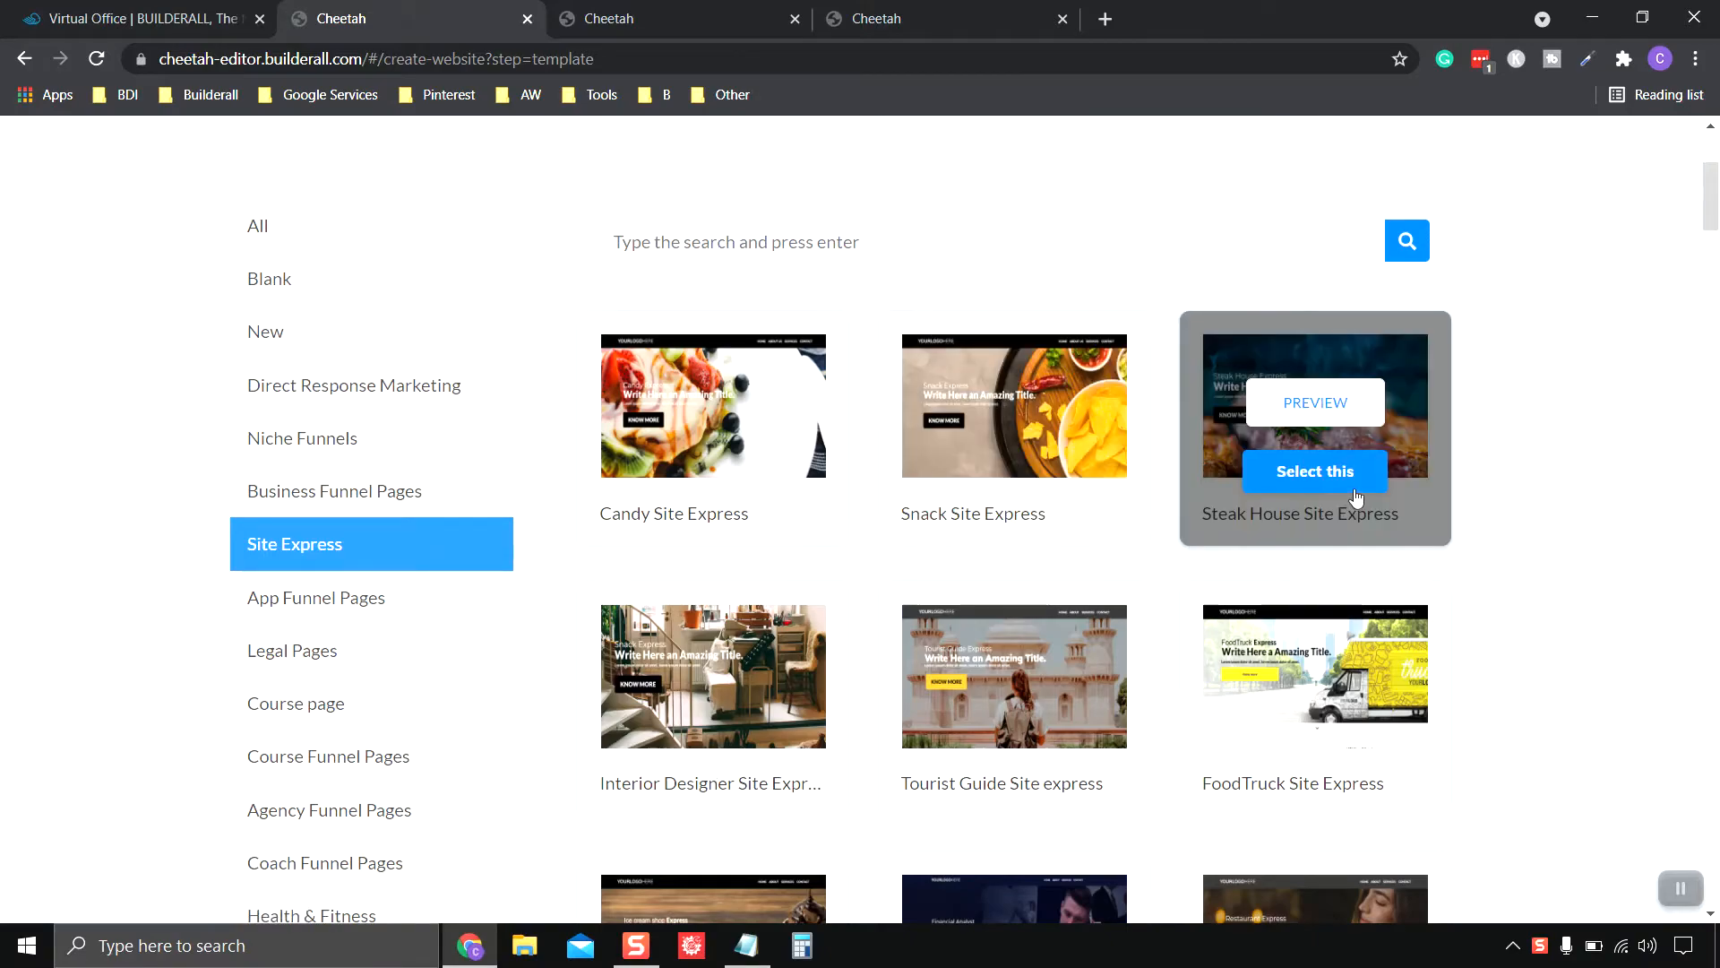
pyautogui.scroll(-4, 1356, 498)
pyautogui.scroll(-16, 1356, 498)
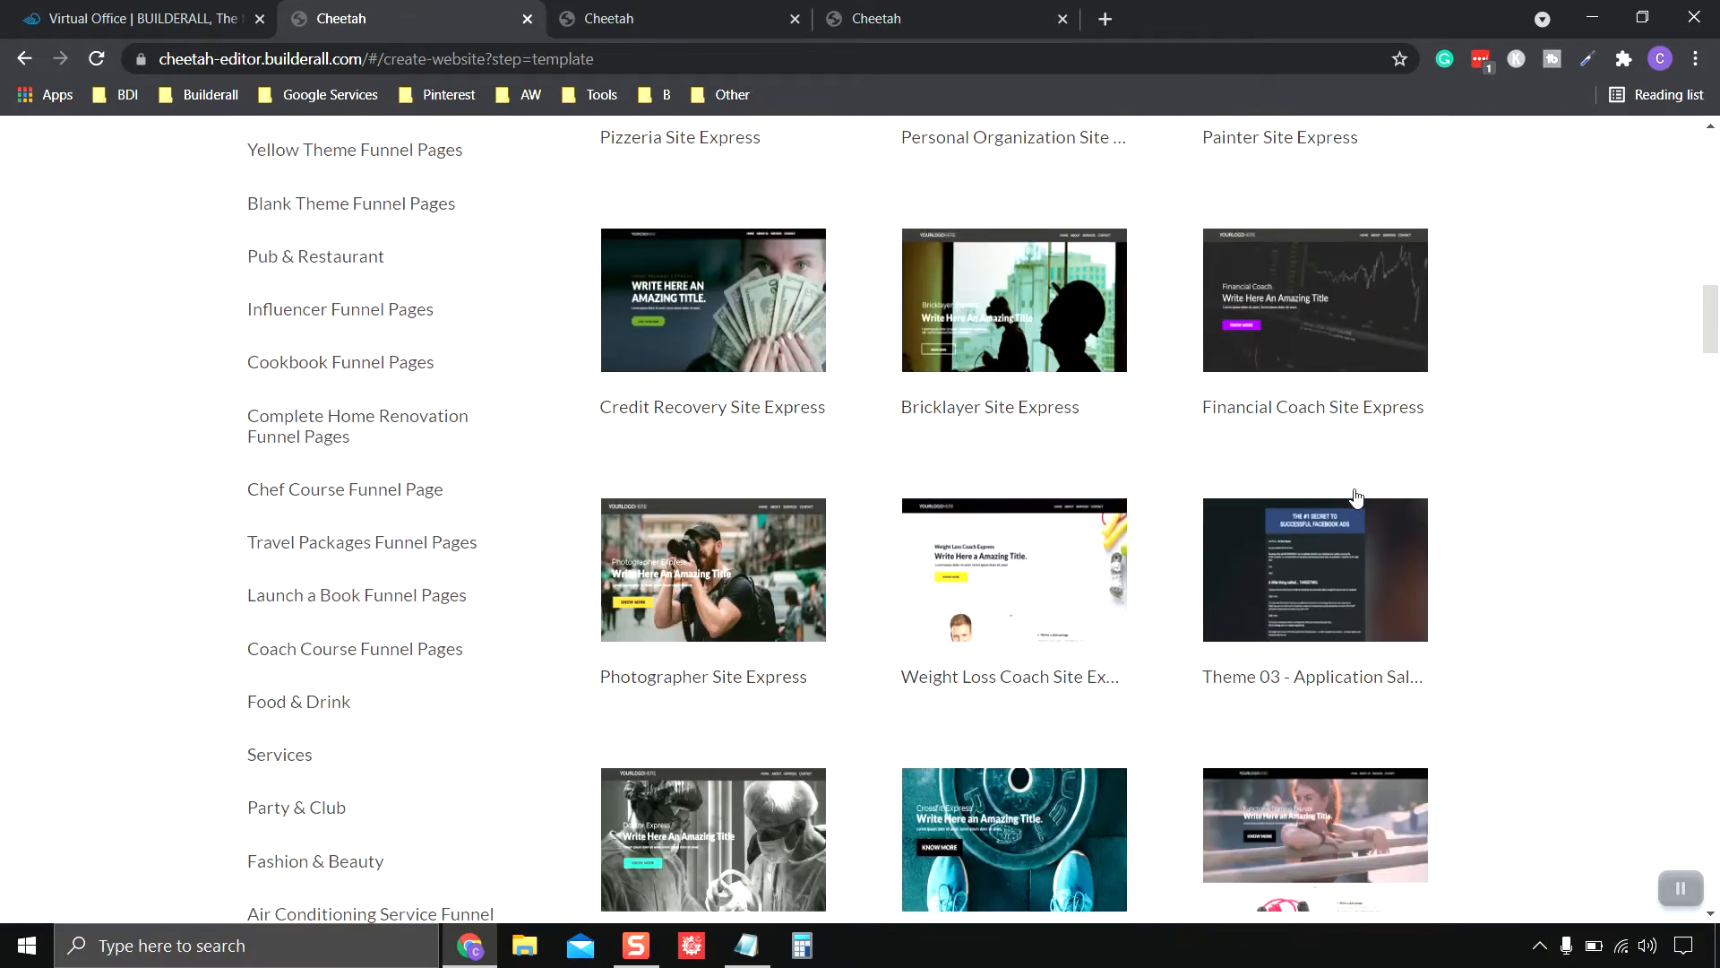
pyautogui.scroll(-20, 1357, 498)
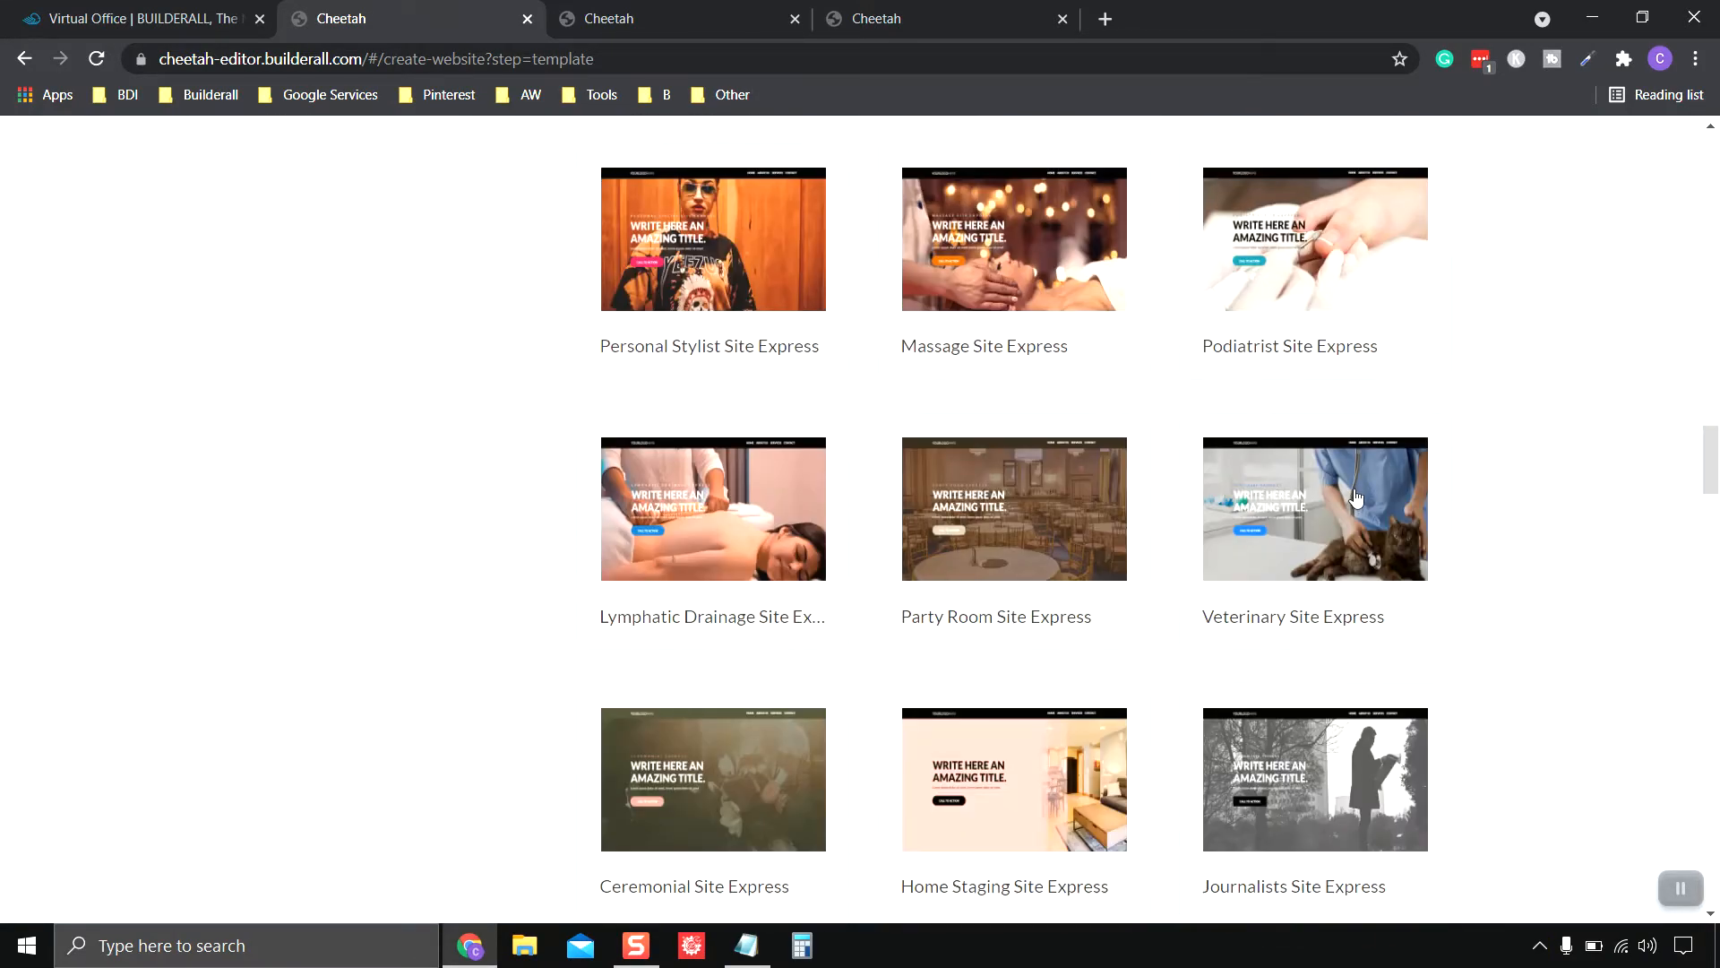
pyautogui.scroll(-14, 1356, 498)
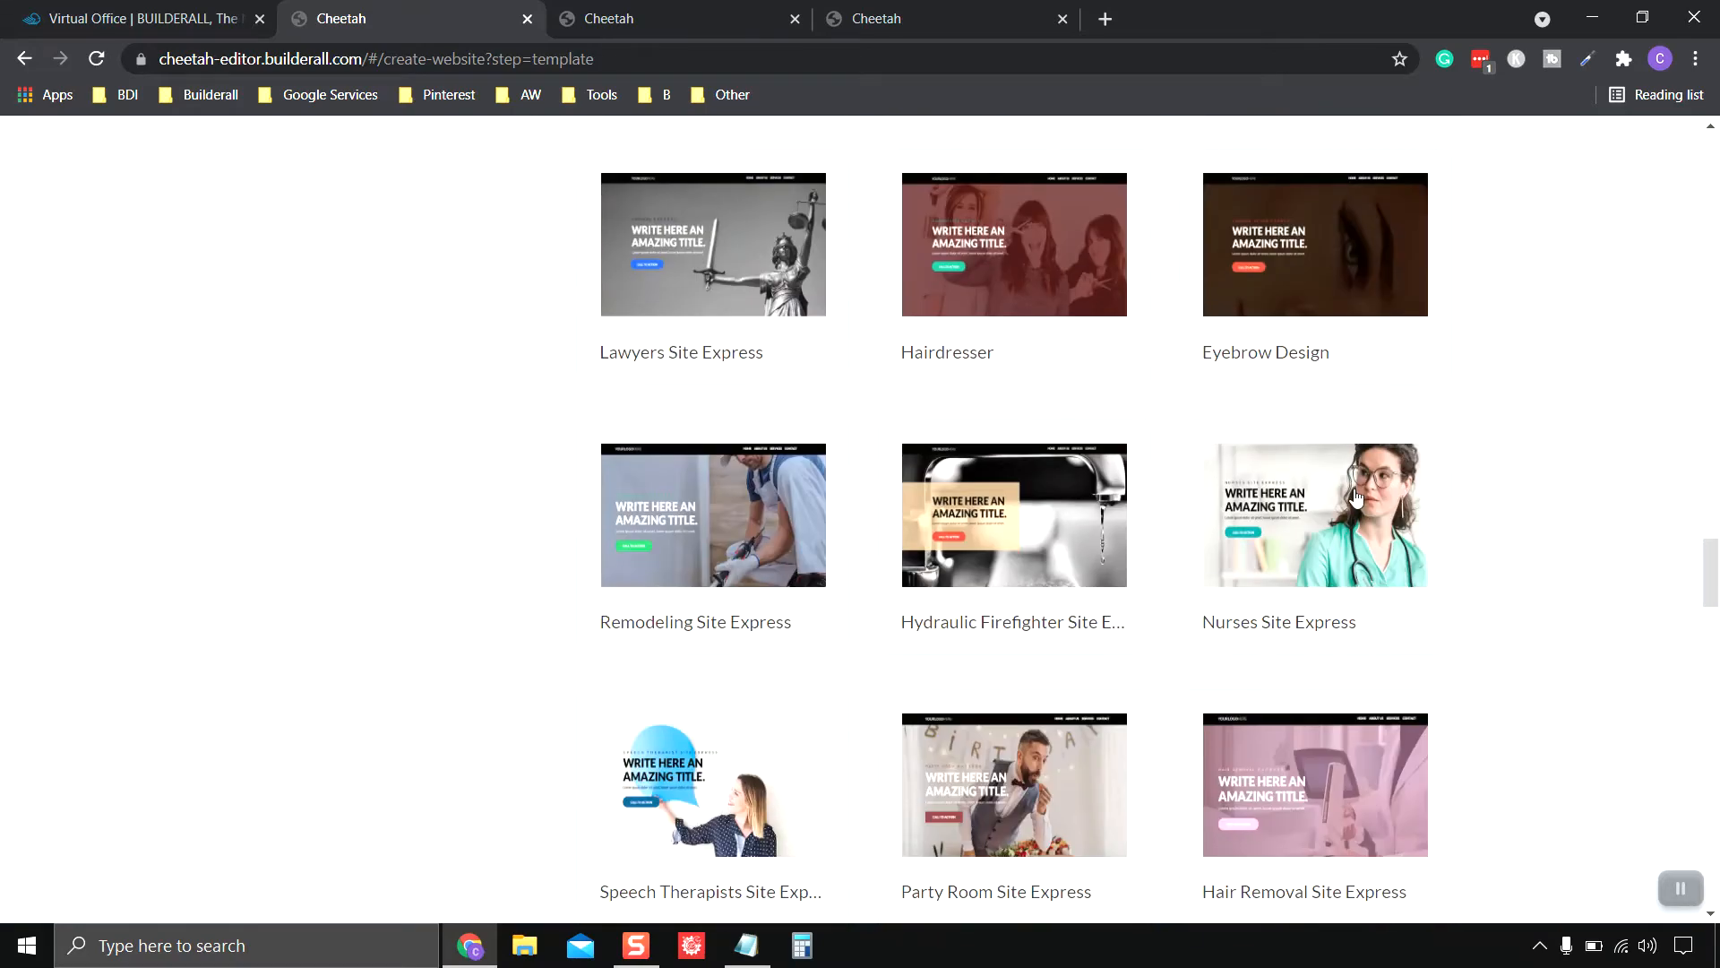
pyautogui.scroll(-10, 1357, 497)
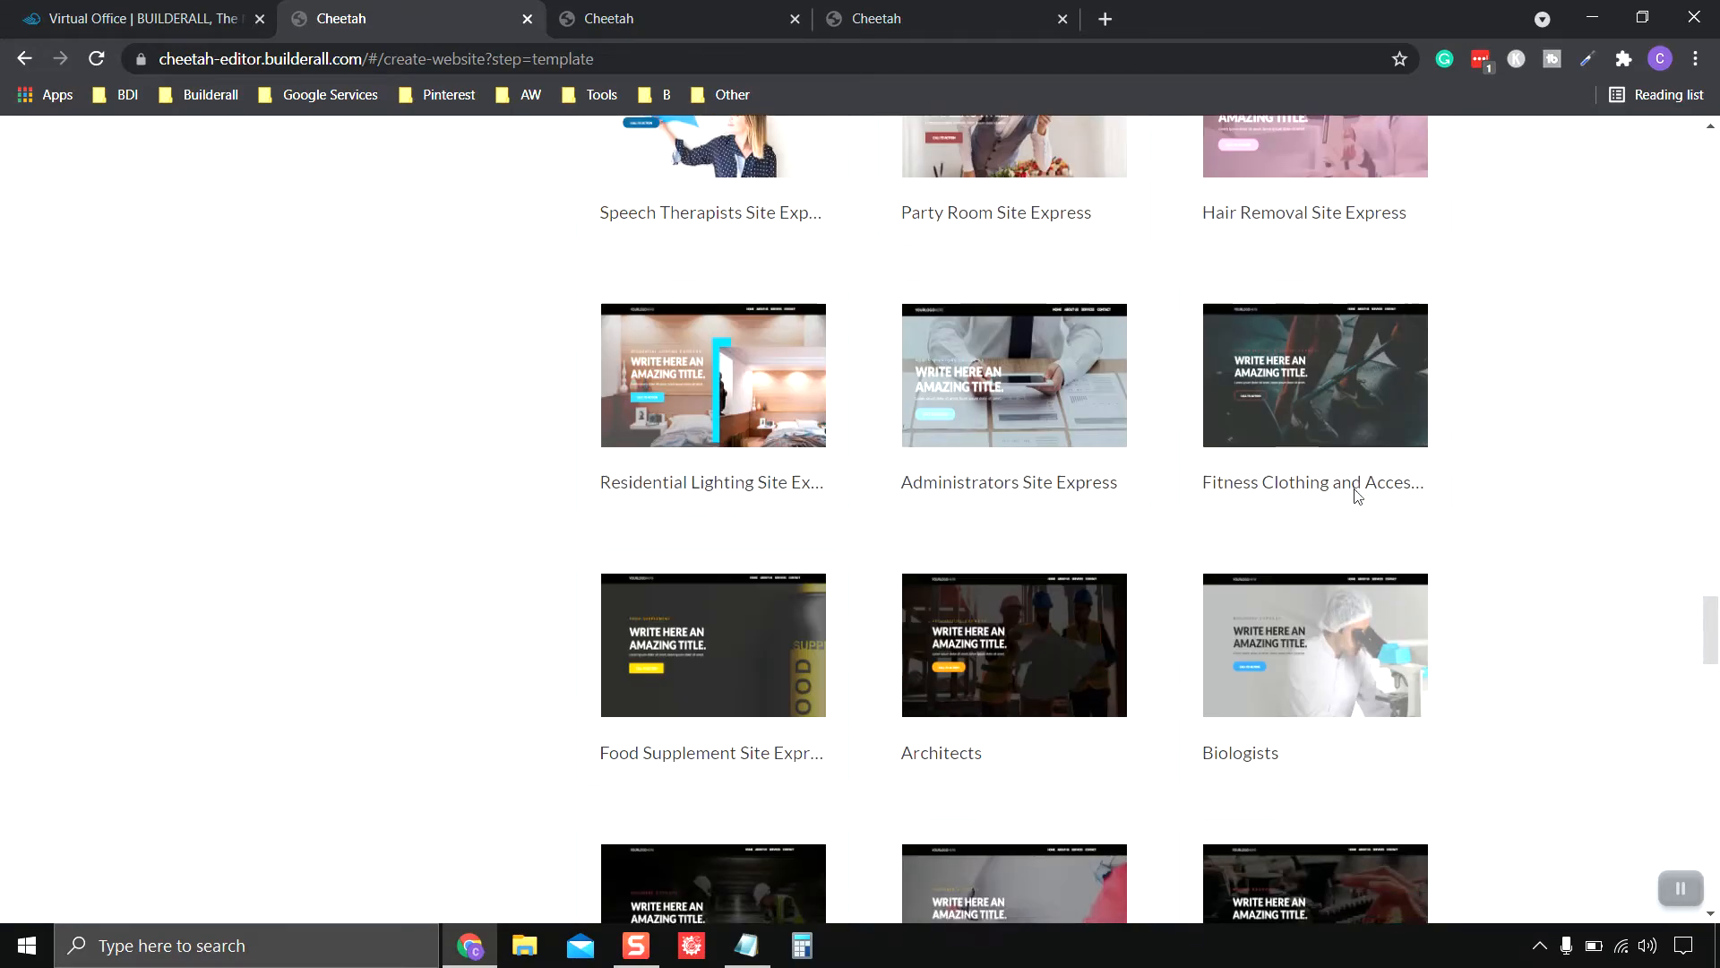
pyautogui.scroll(-15, 1355, 495)
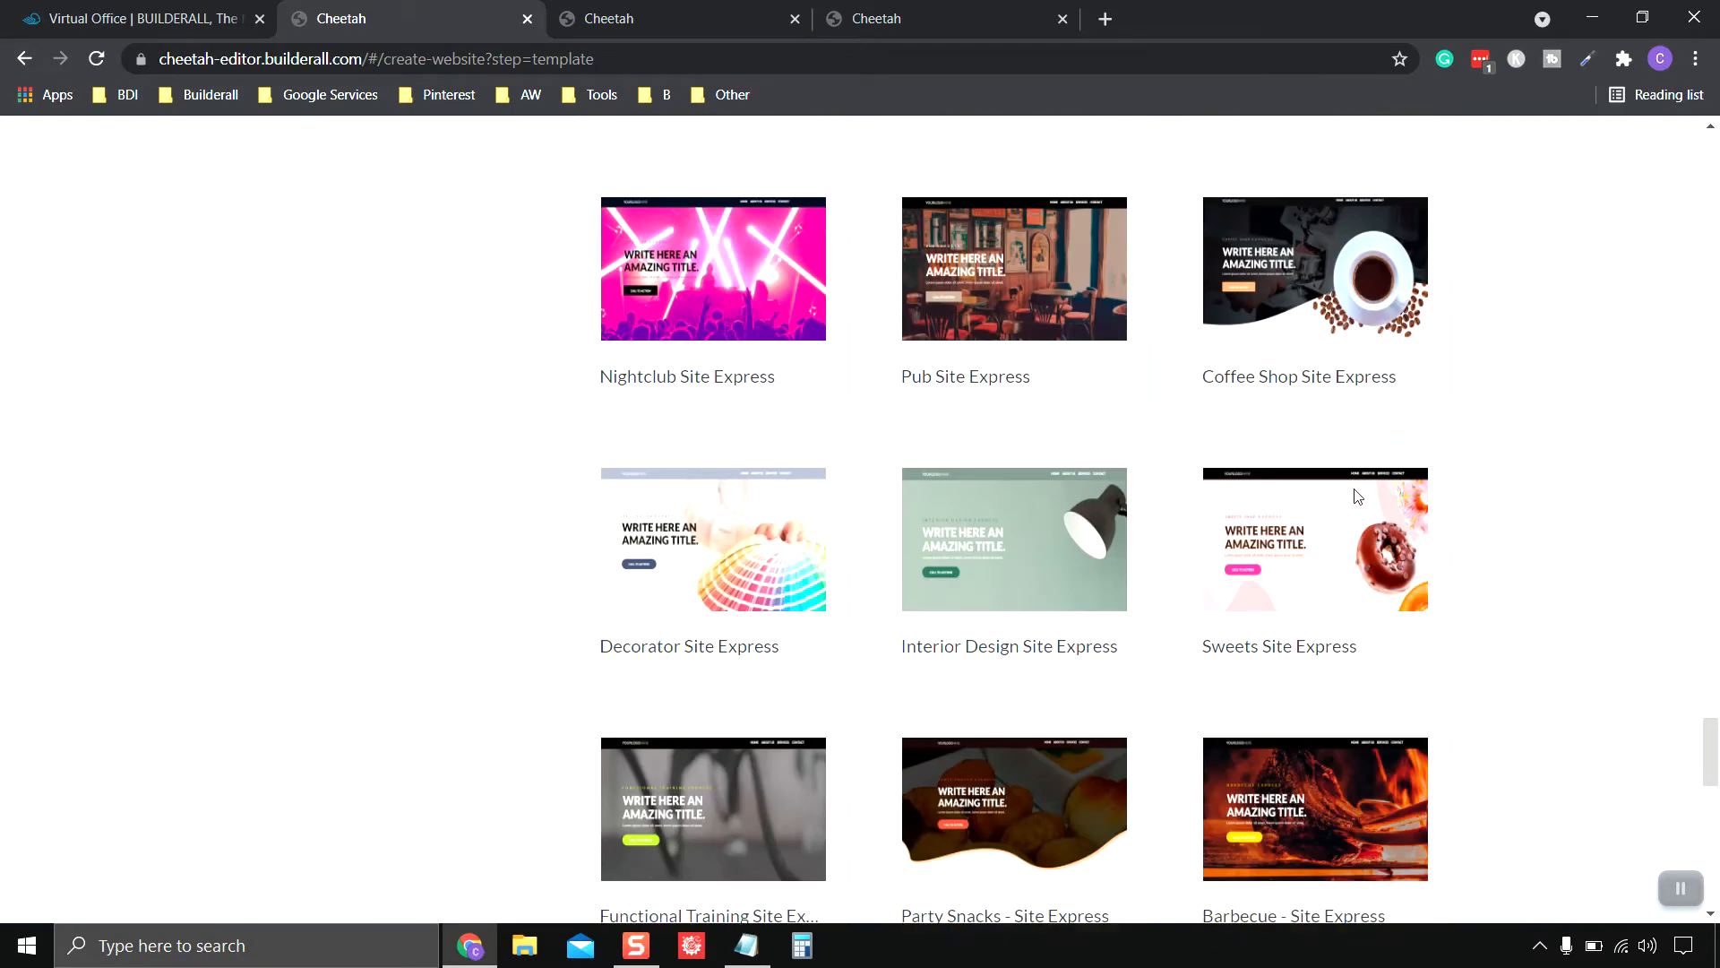
pyautogui.scroll(-12, 1353, 493)
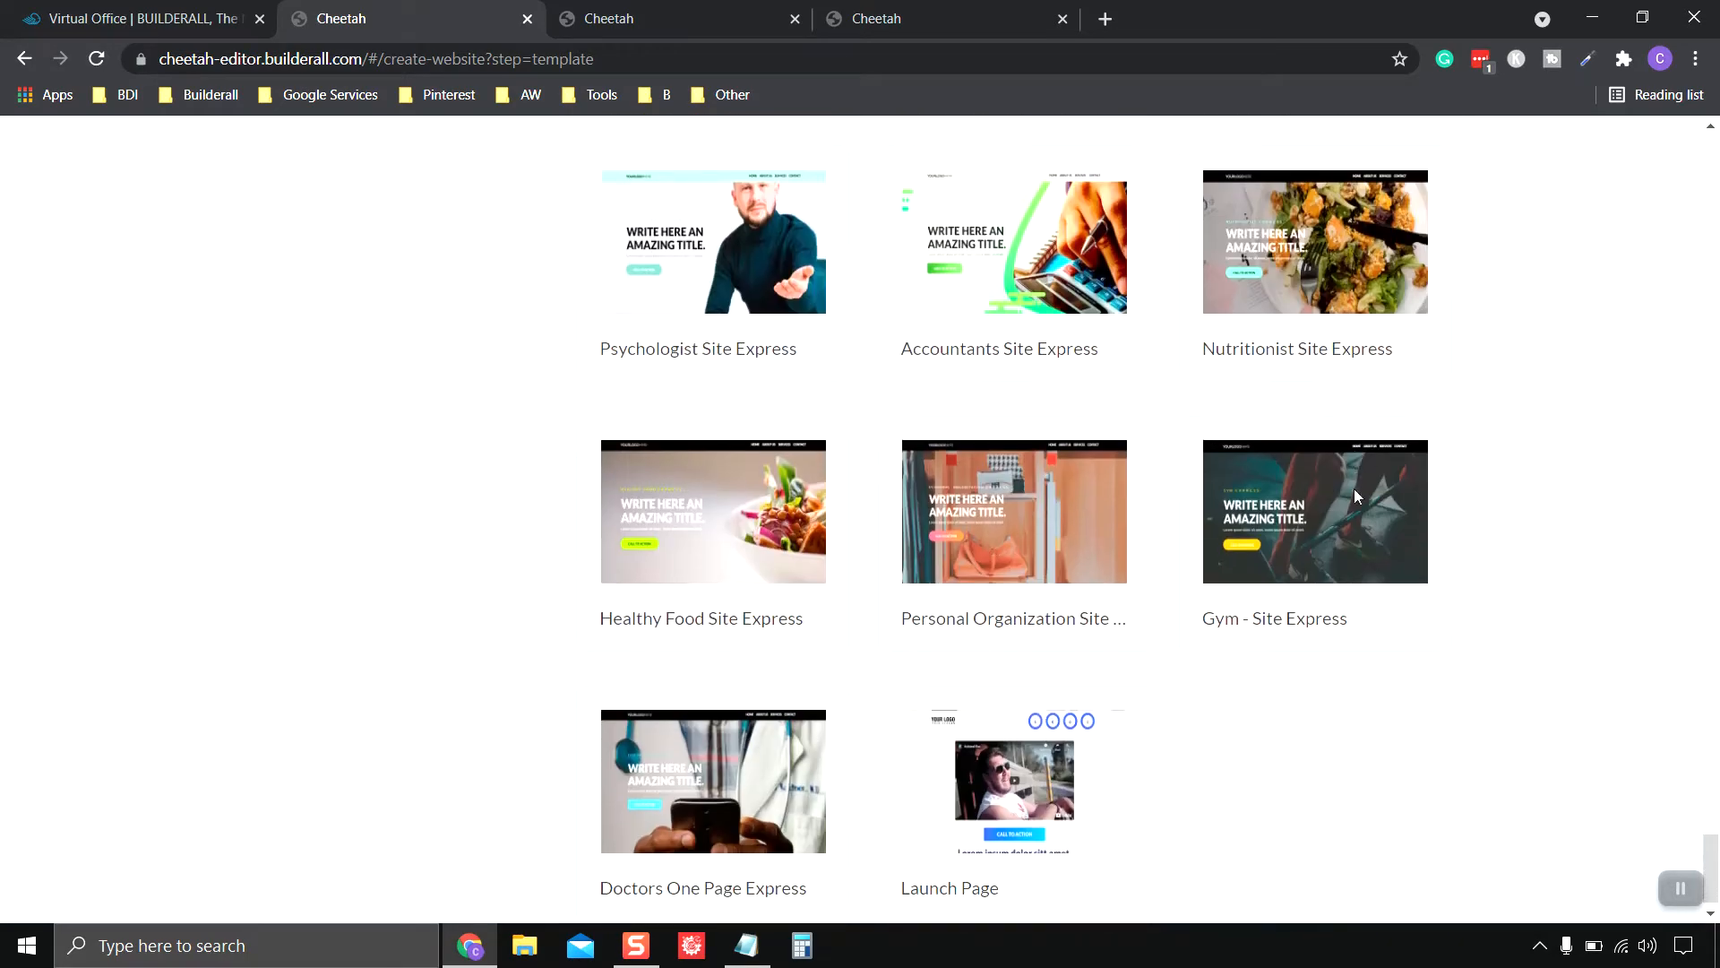
pyautogui.scroll(20, 1341, 697)
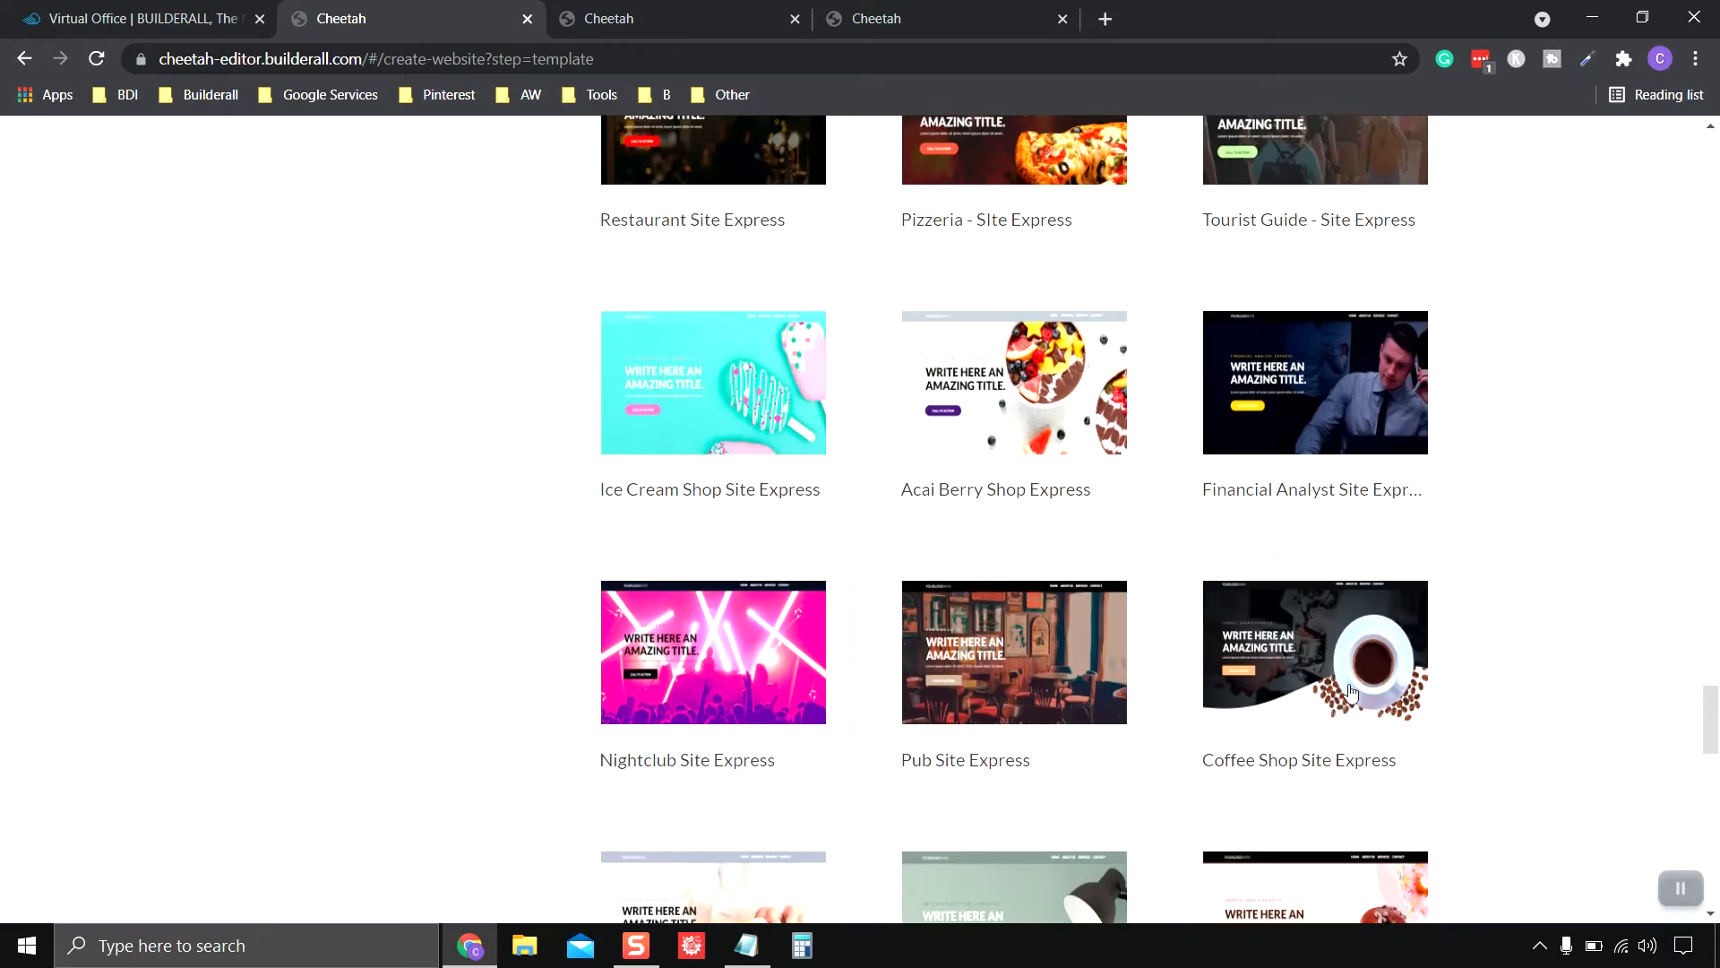
pyautogui.scroll(16, 1351, 693)
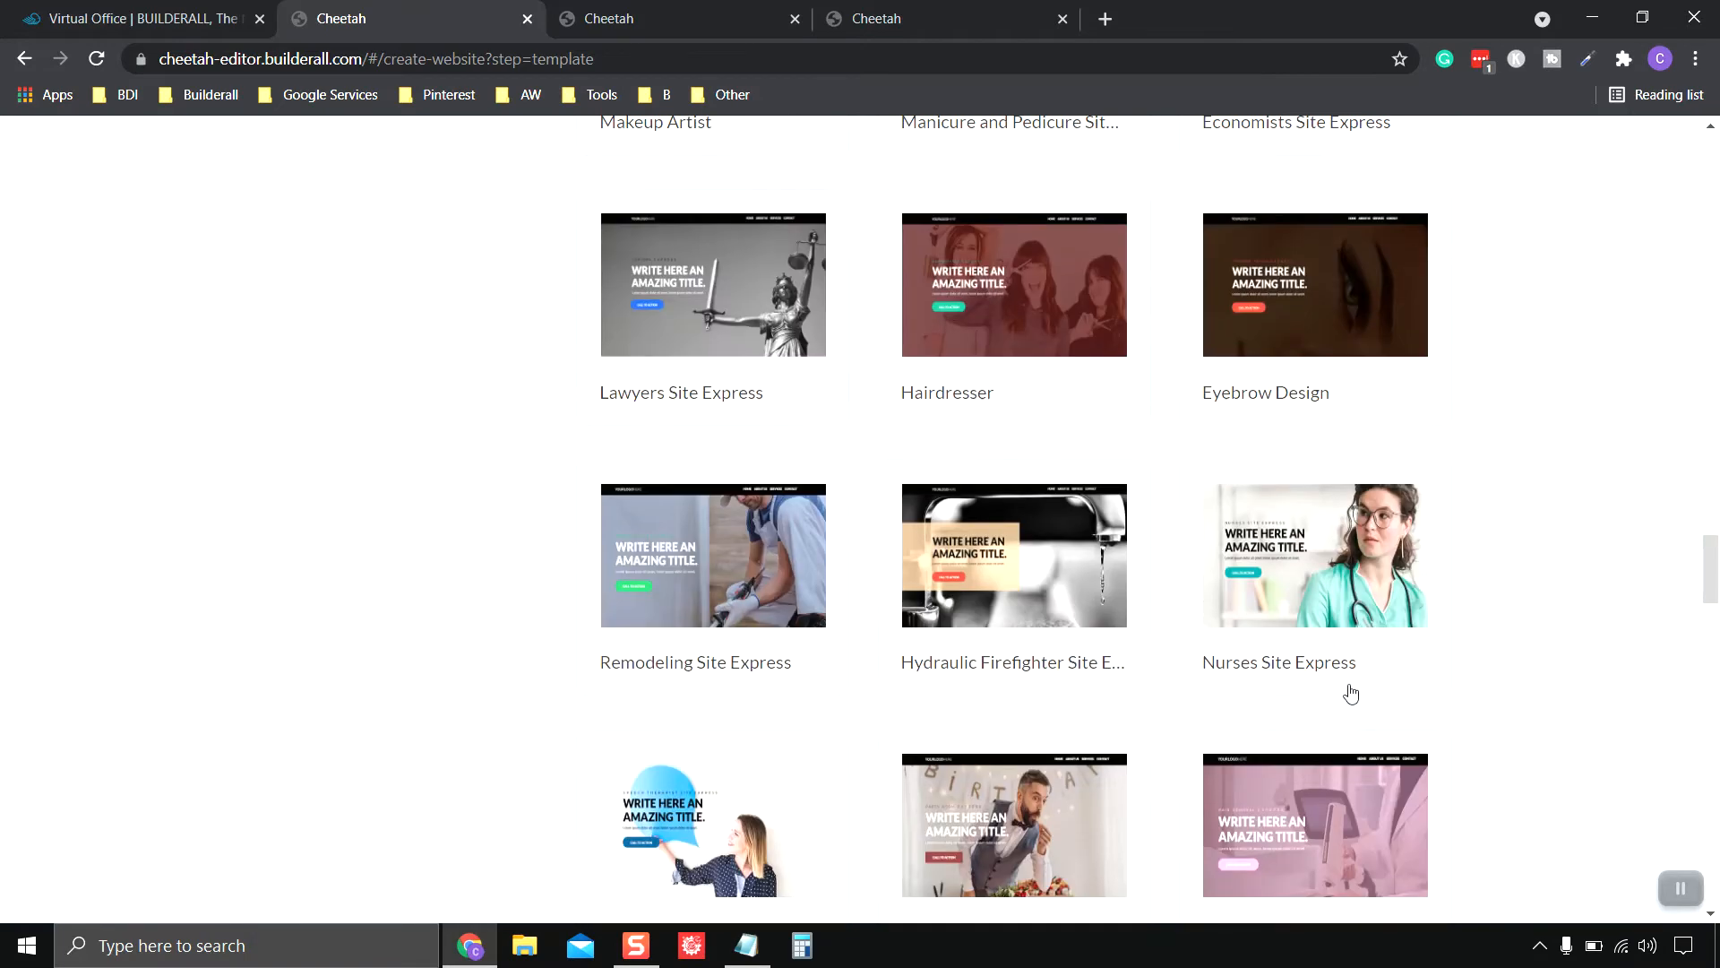
pyautogui.scroll(14, 1352, 692)
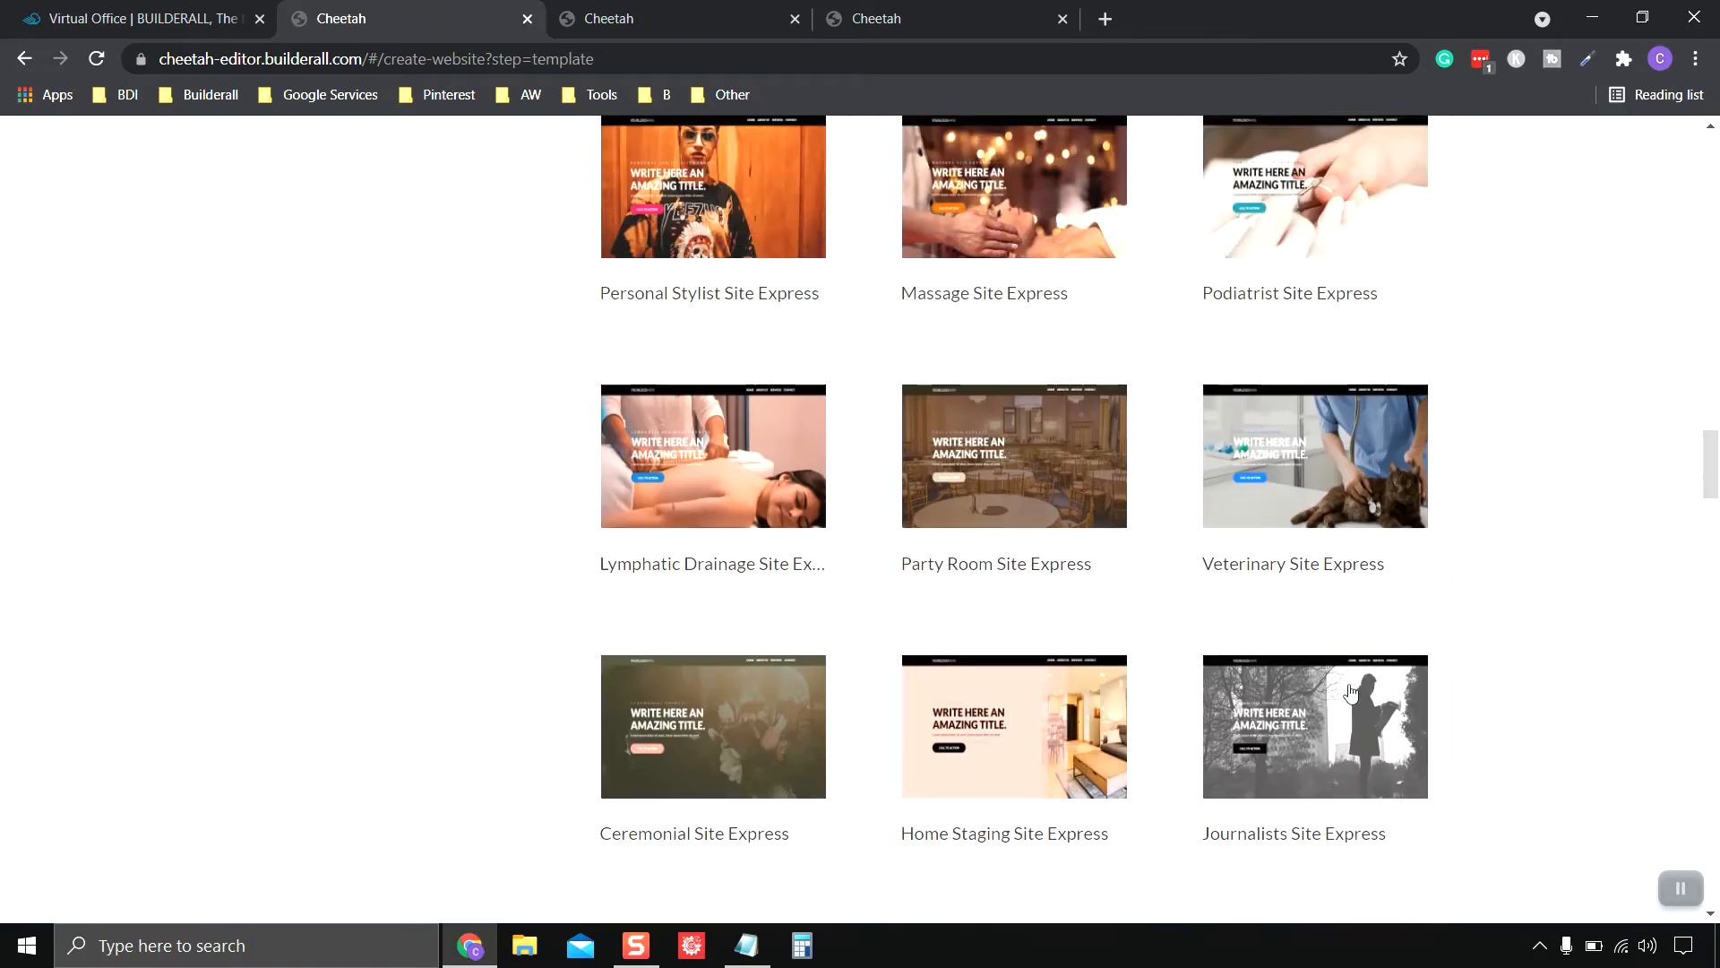
# - Choose the Veterinary Site Express template, but dismiss the publishing confirmation without saving
pyautogui.moveTo(1291, 788)
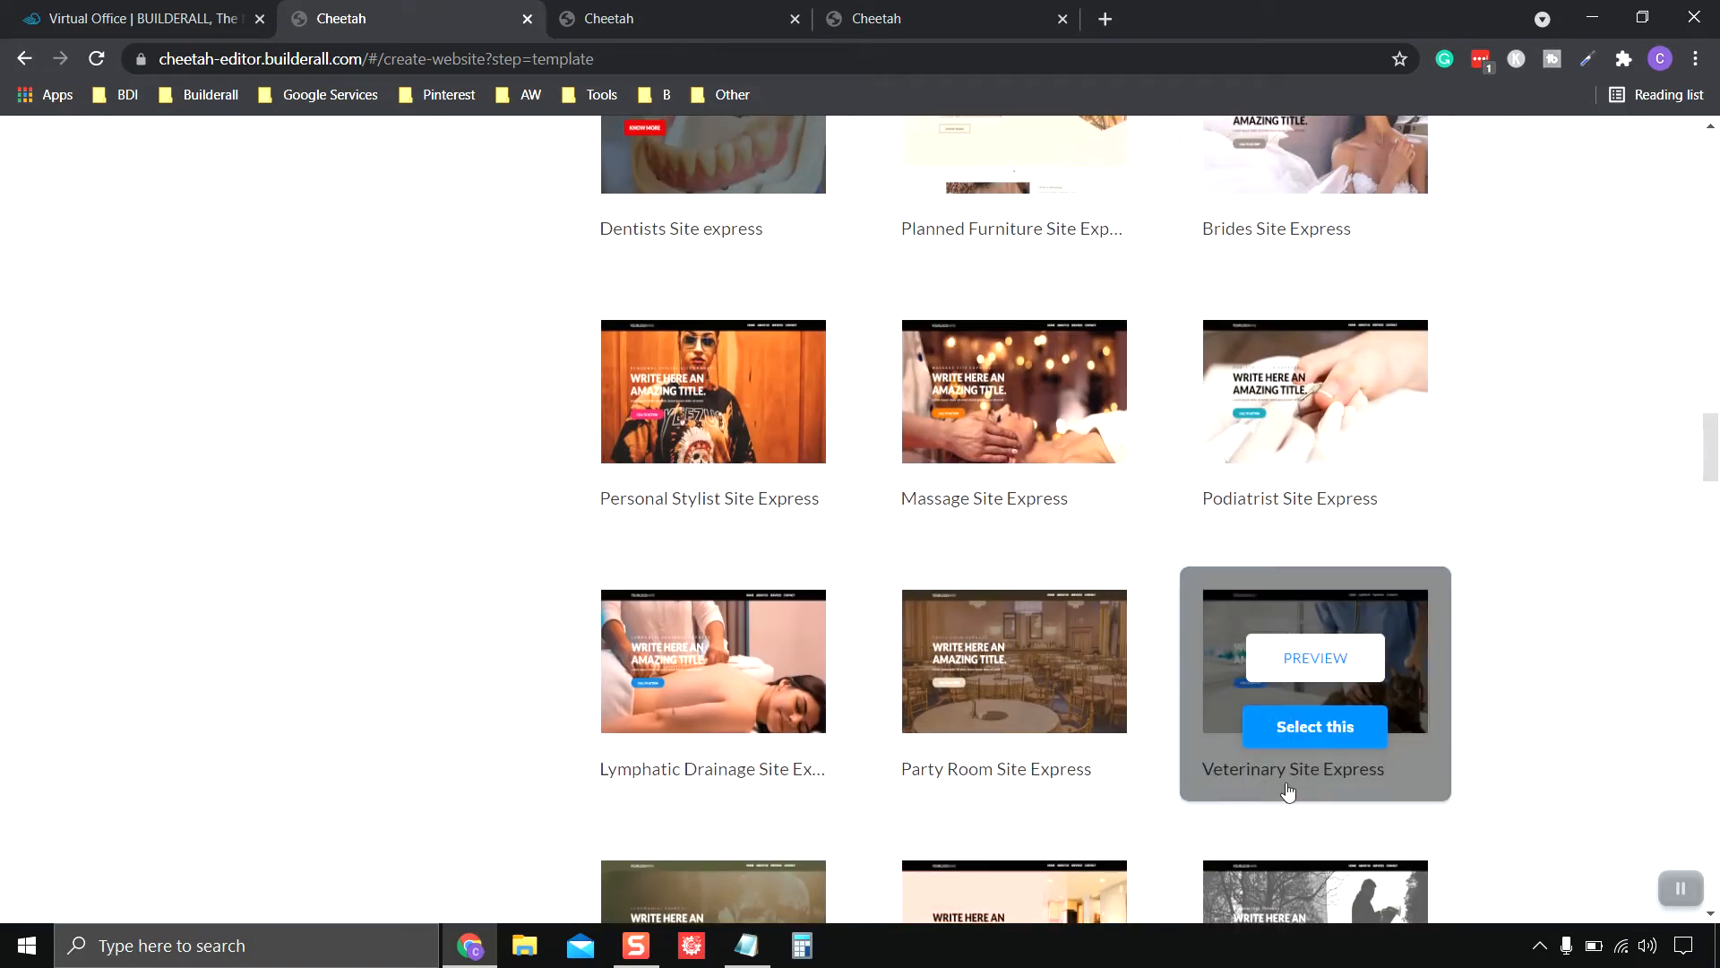
pyautogui.click(1324, 739)
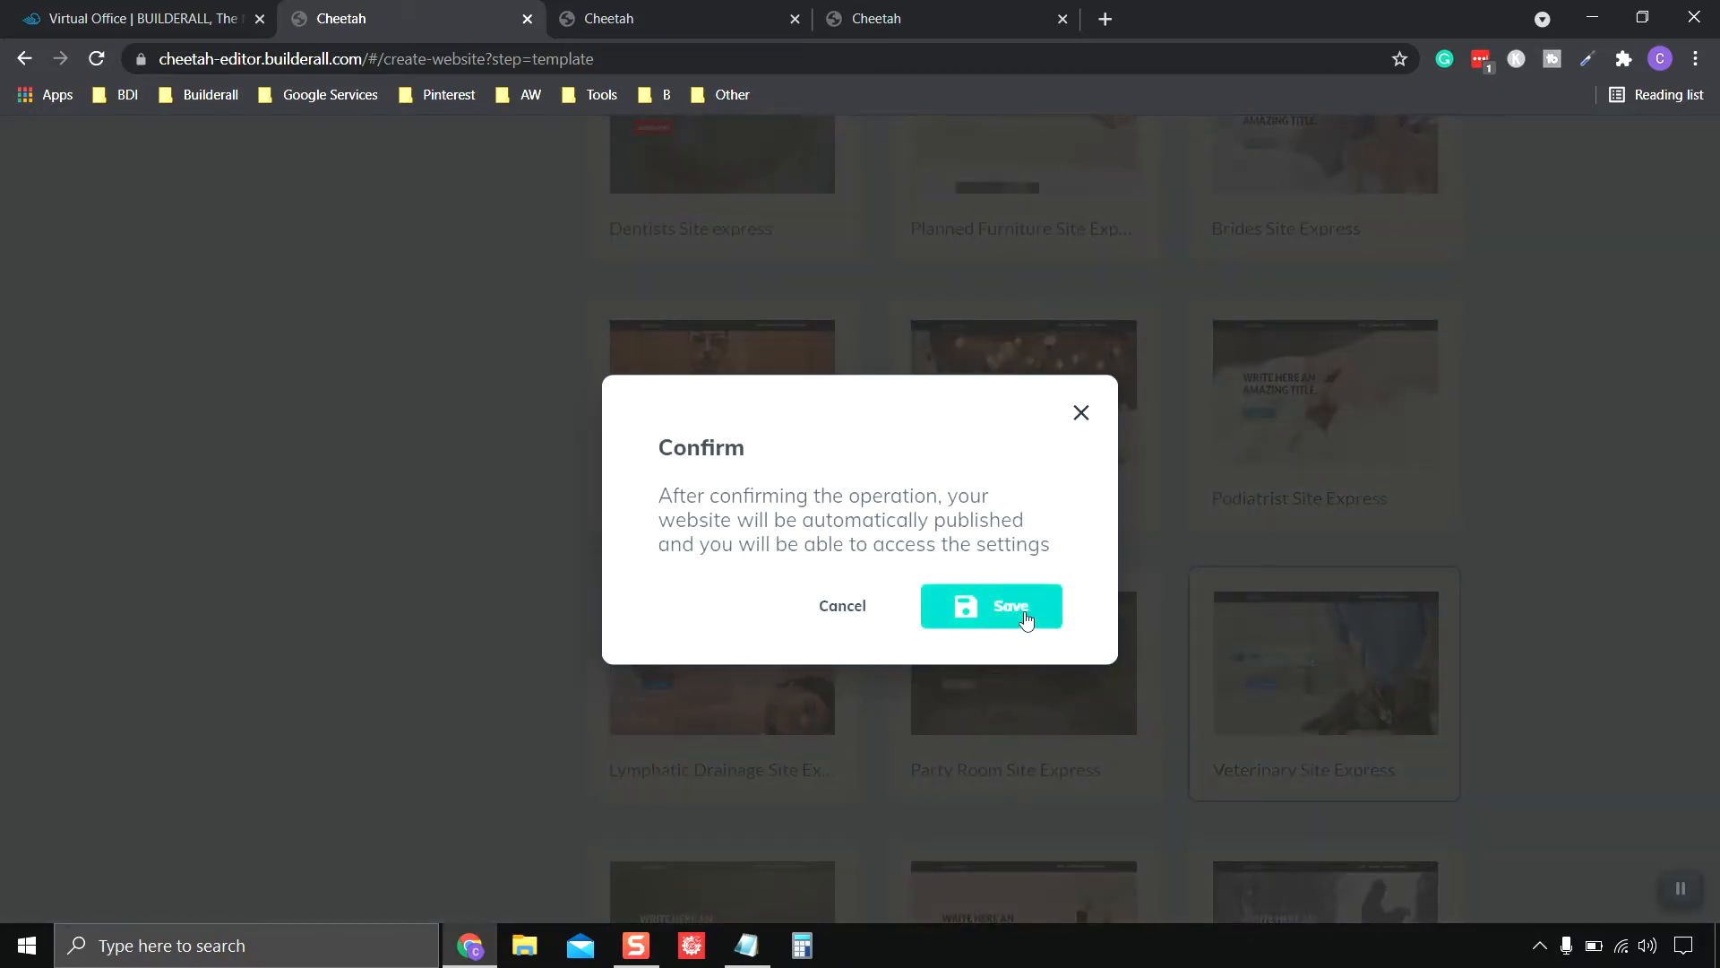
pyautogui.click(1081, 413)
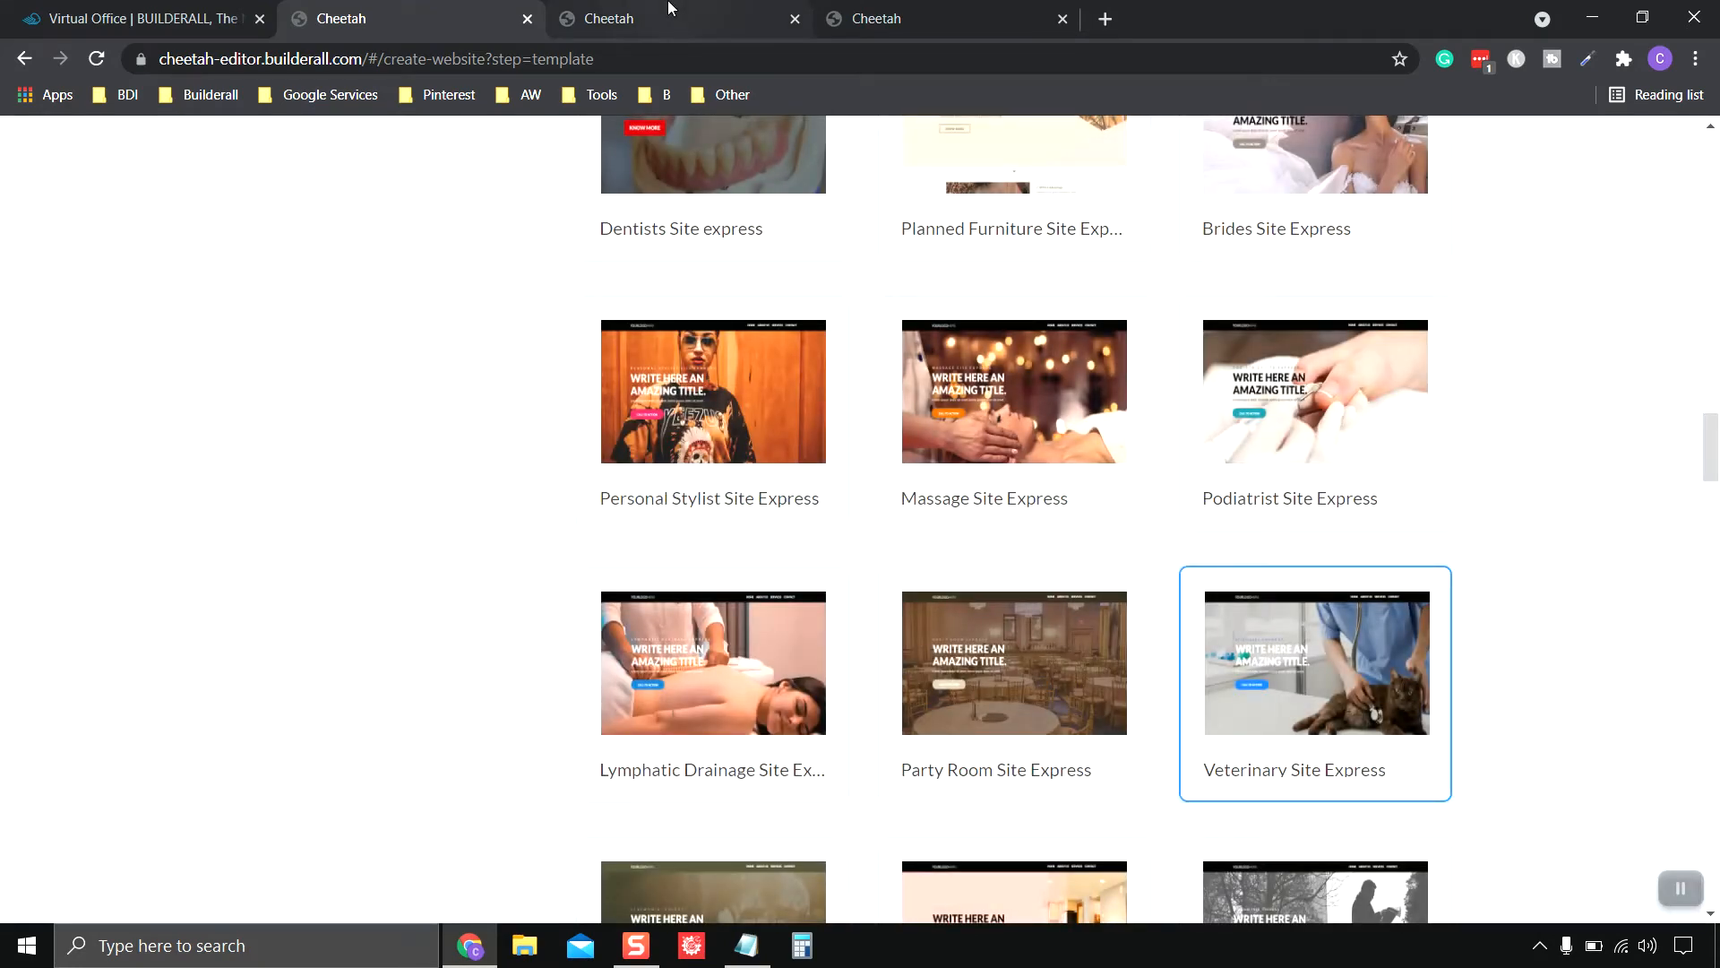
# - Open the Animal Rescue Clinic site's Home page in the Cheetah page editor
pyautogui.click(670, 14)
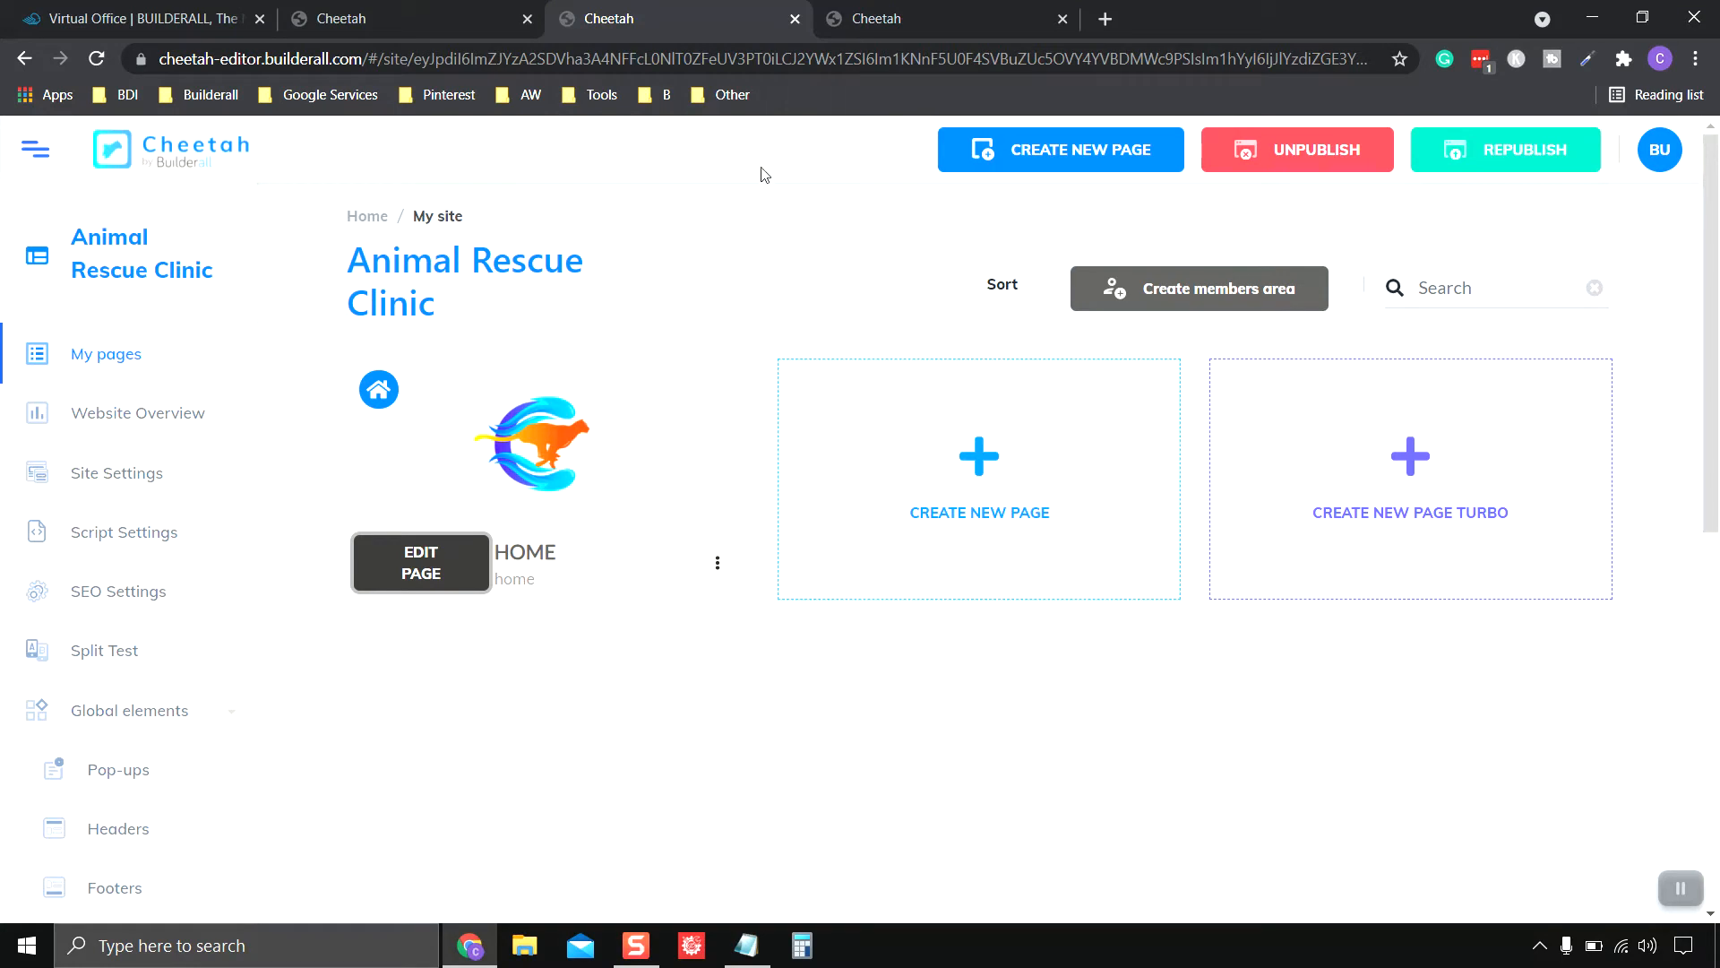
pyautogui.click(424, 574)
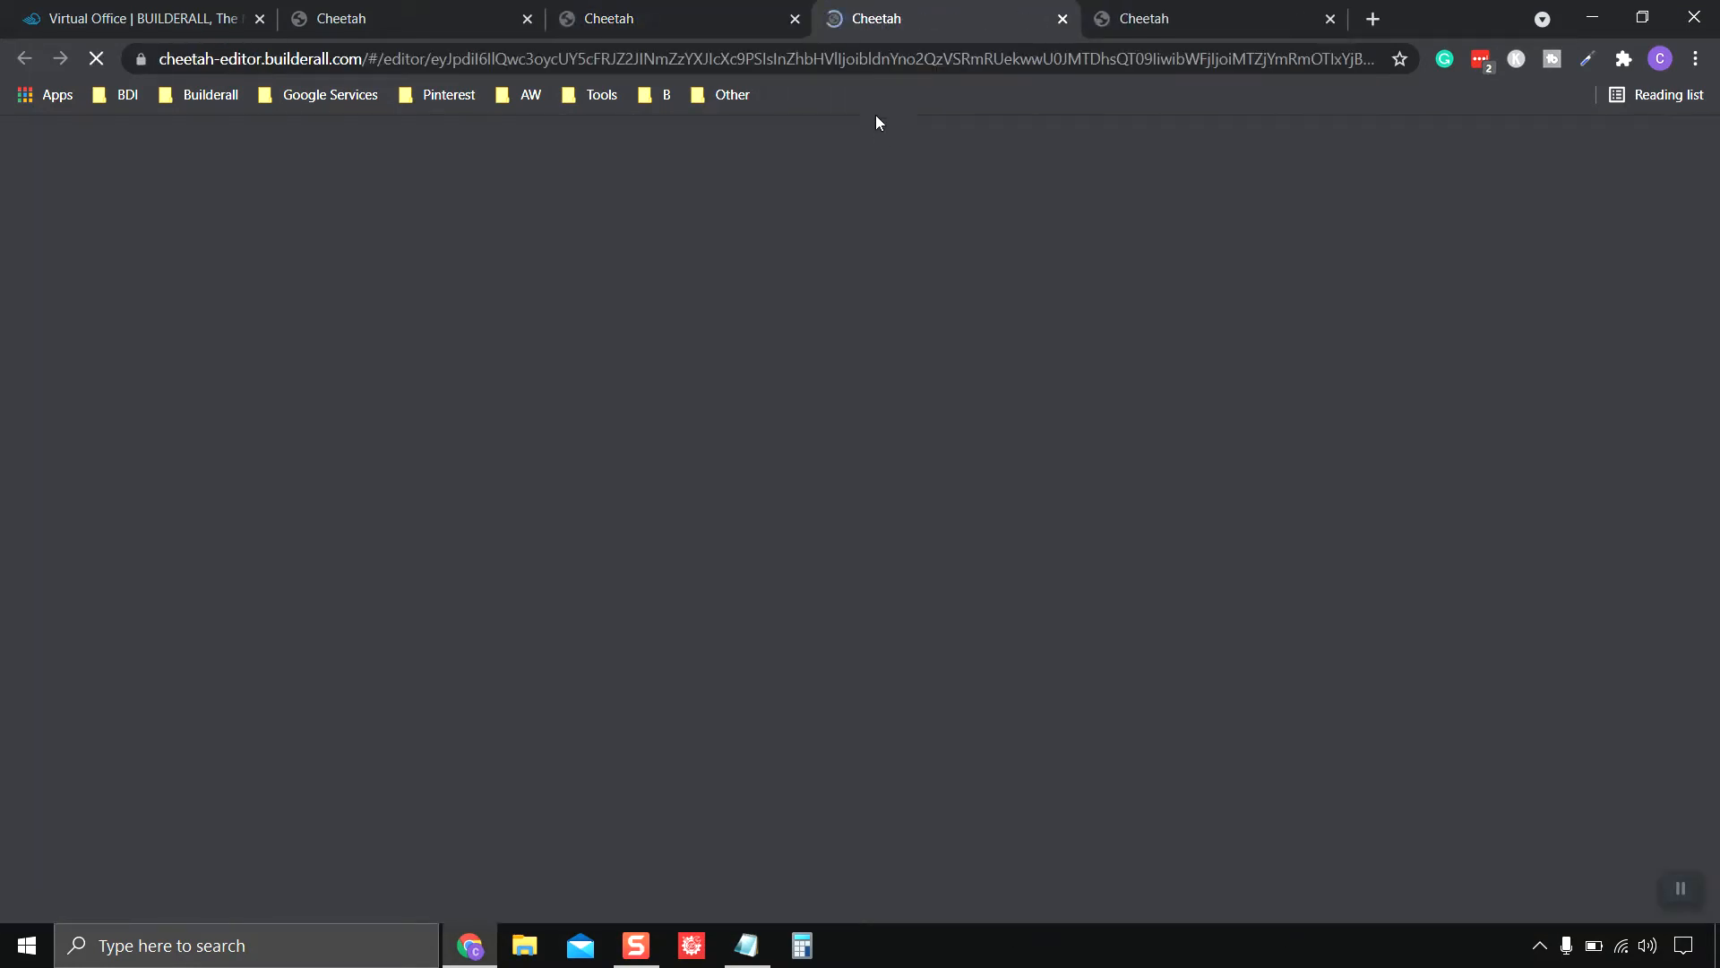
pyautogui.click(1205, 17)
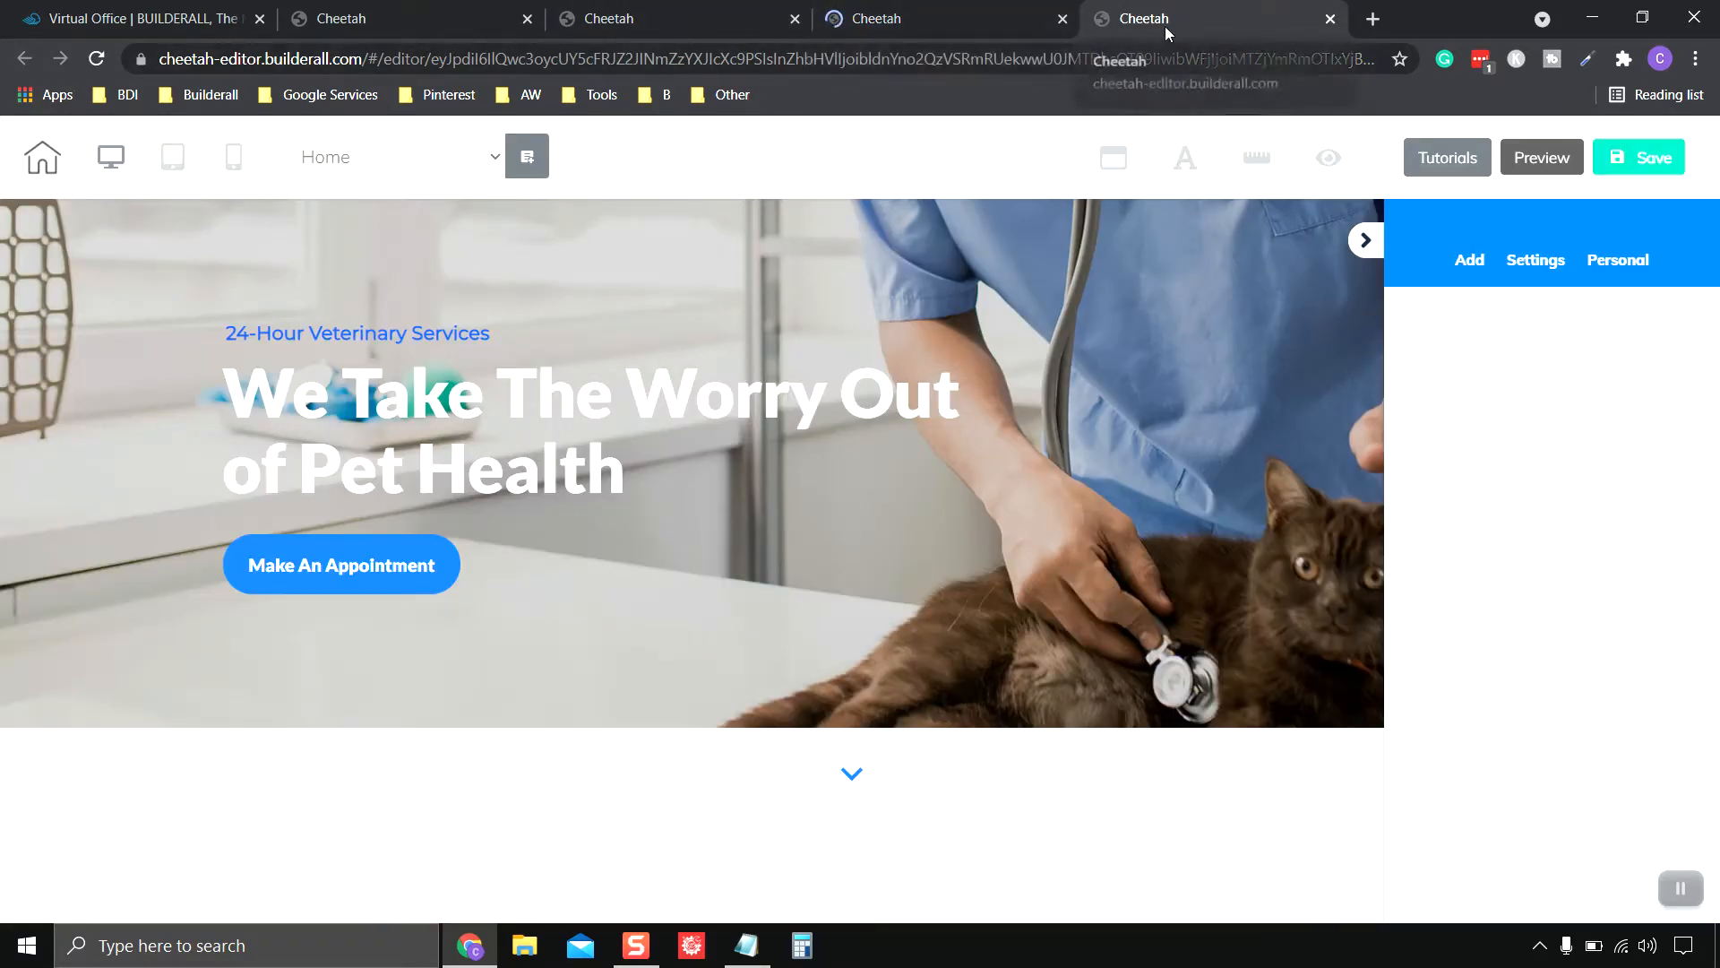
pyautogui.click(962, 11)
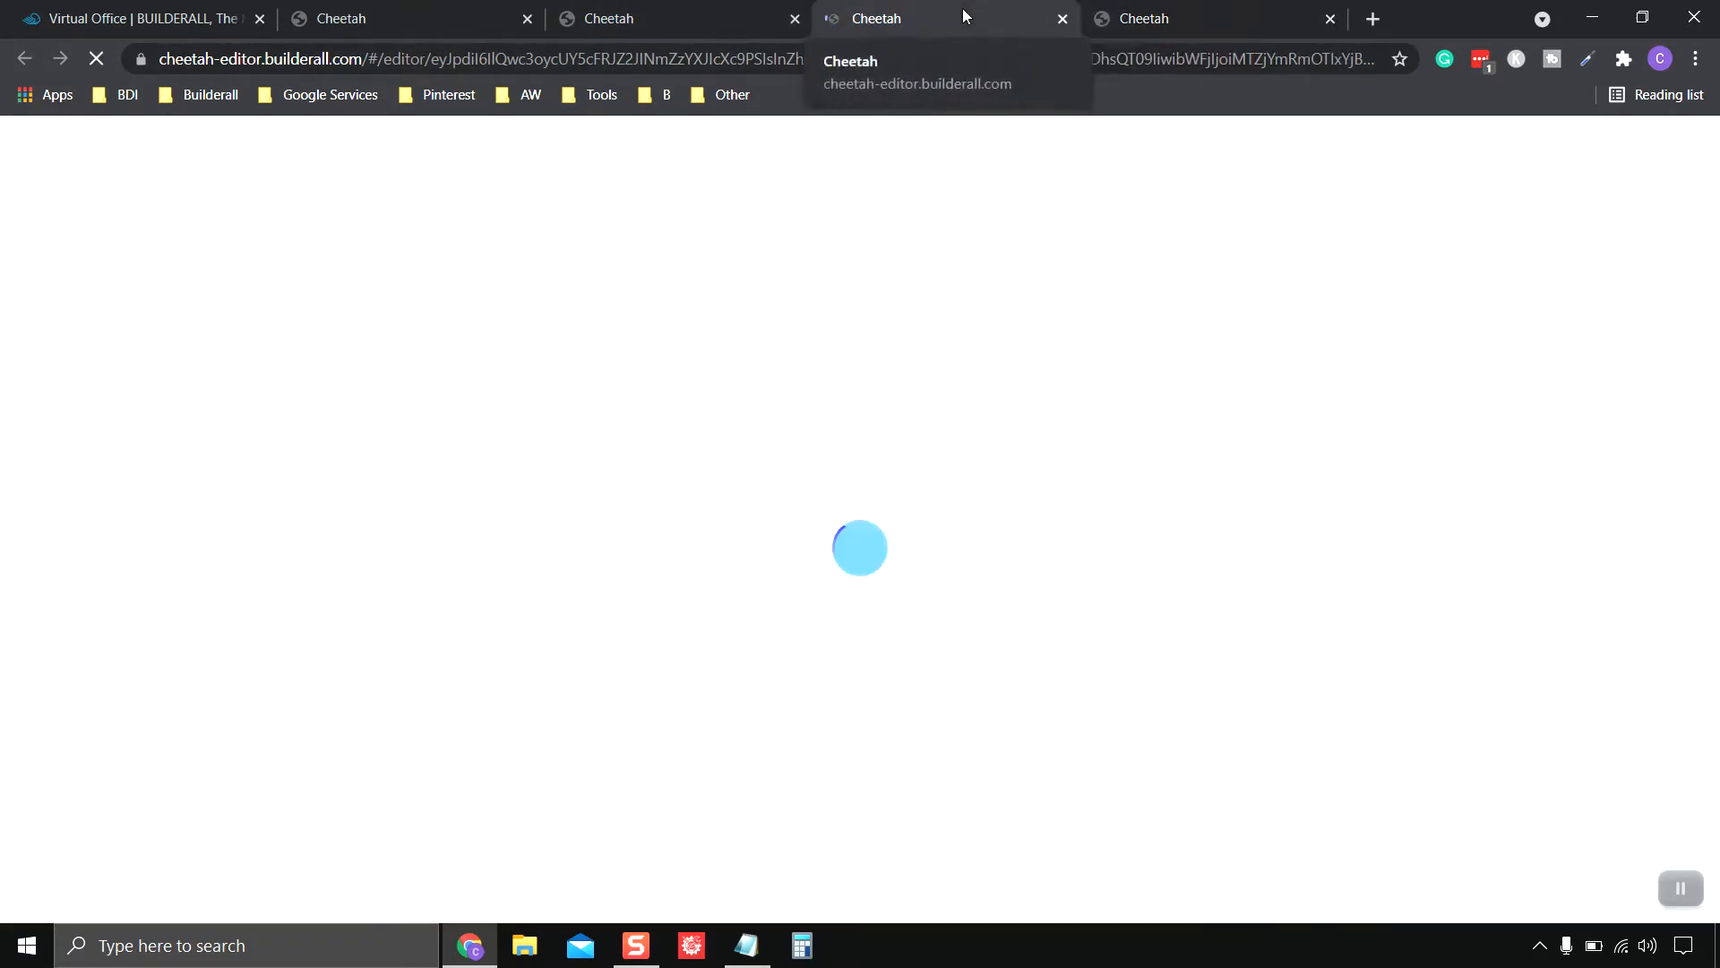
pyautogui.click(1246, 11)
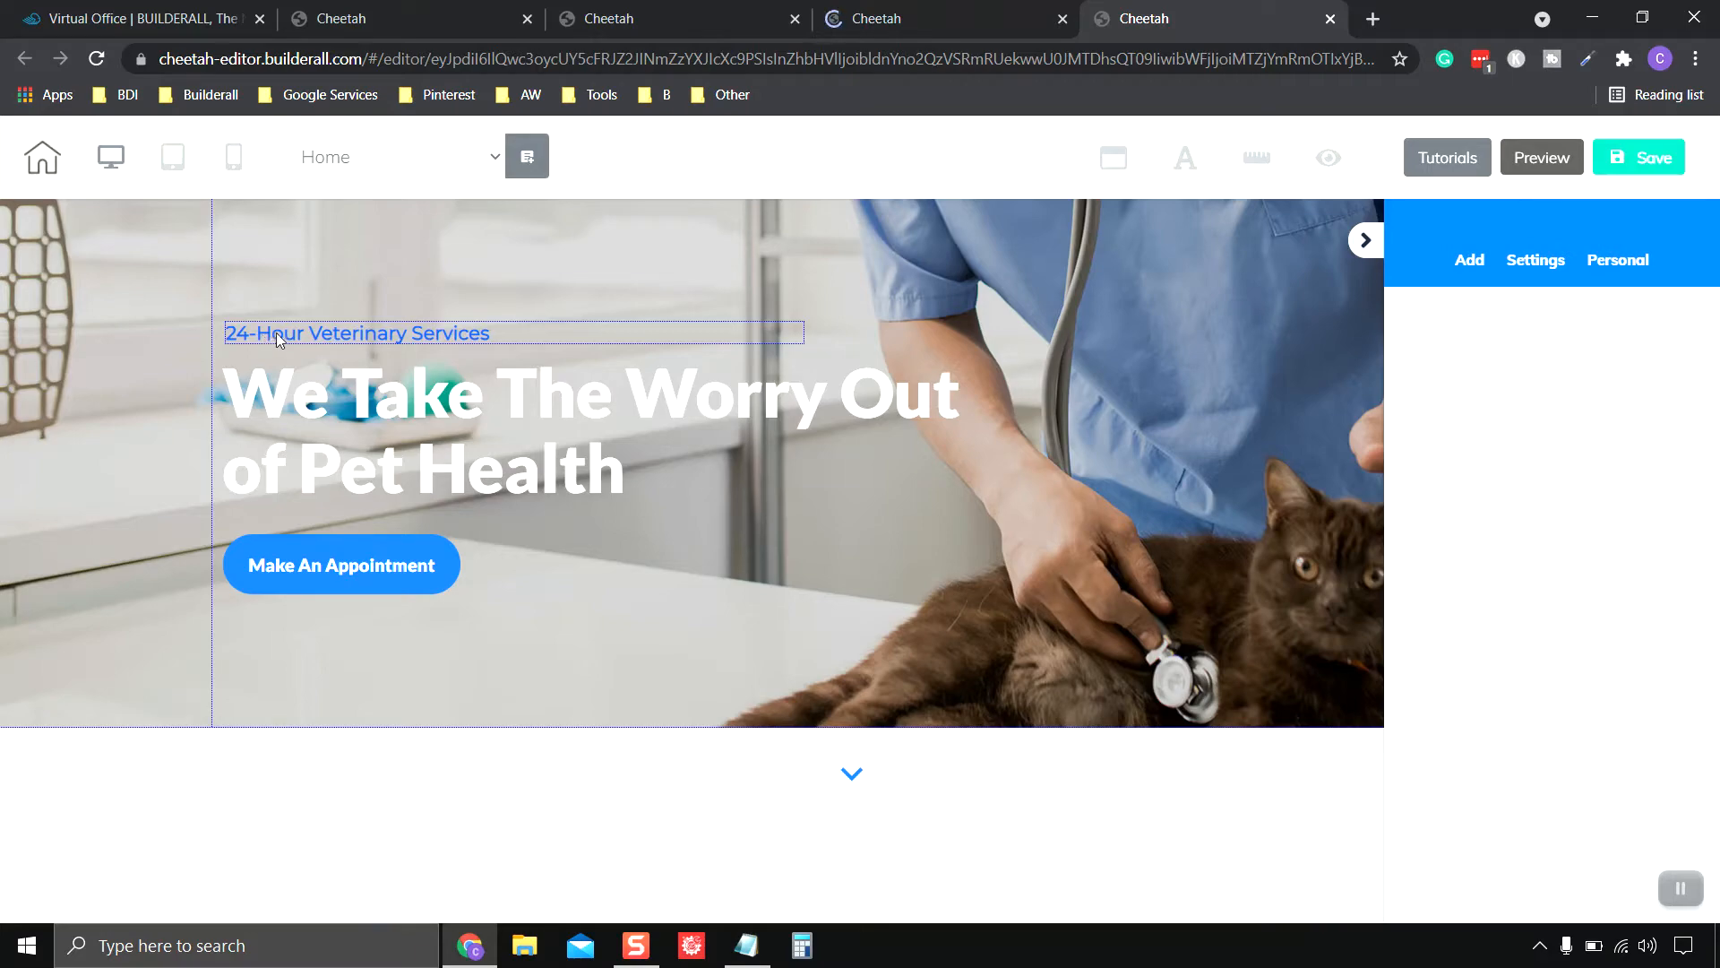
# - Examine the Home page's sections from the hero banner down to the contact form and footer
pyautogui.scroll(-5, 690, 616)
pyautogui.scroll(-15, 690, 617)
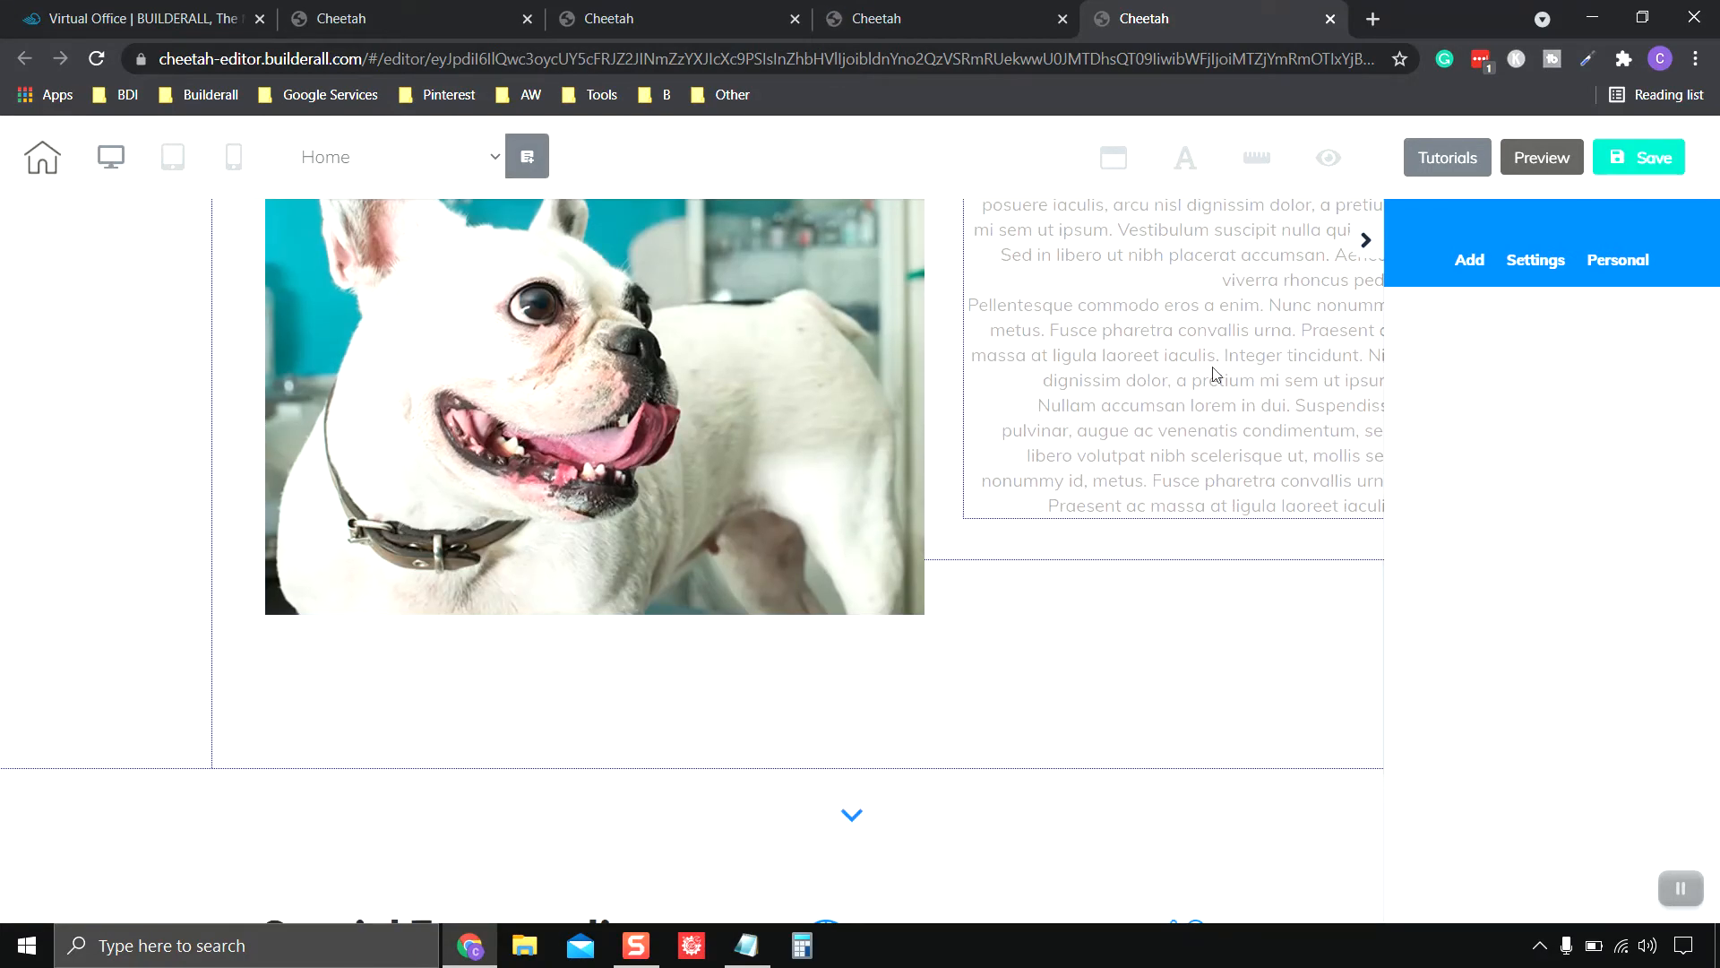
pyautogui.scroll(4, 1216, 374)
pyautogui.scroll(-15, 1181, 495)
pyautogui.scroll(-20, 1190, 391)
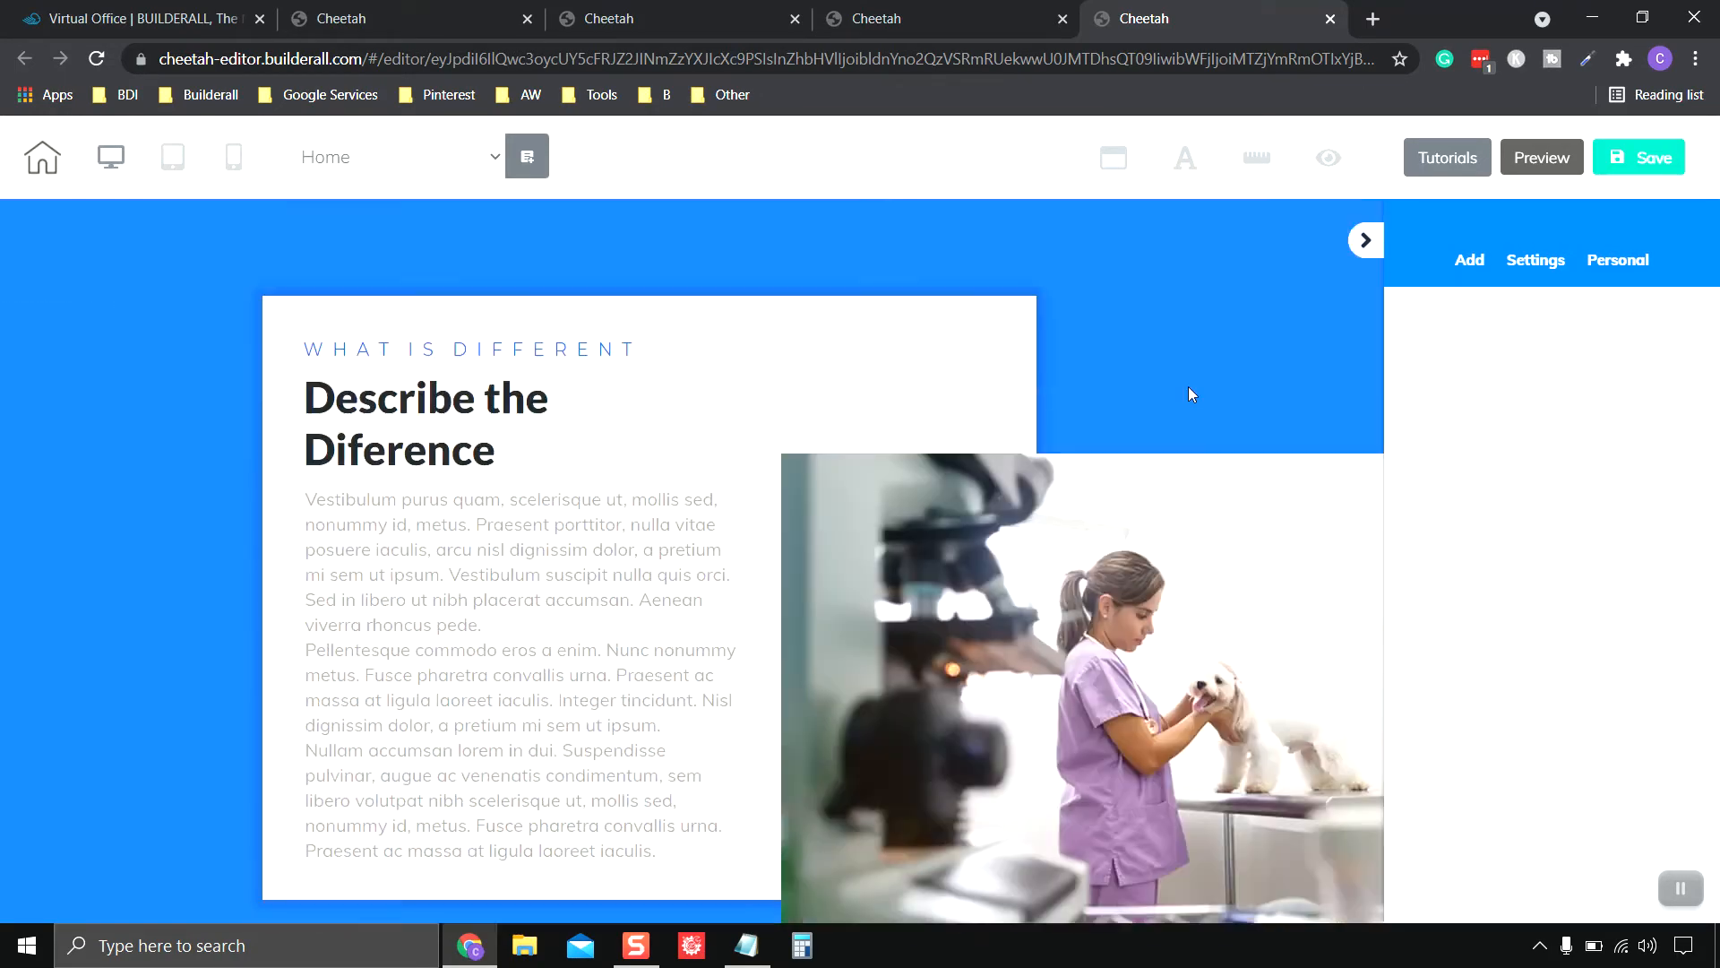
pyautogui.scroll(-5, 1188, 387)
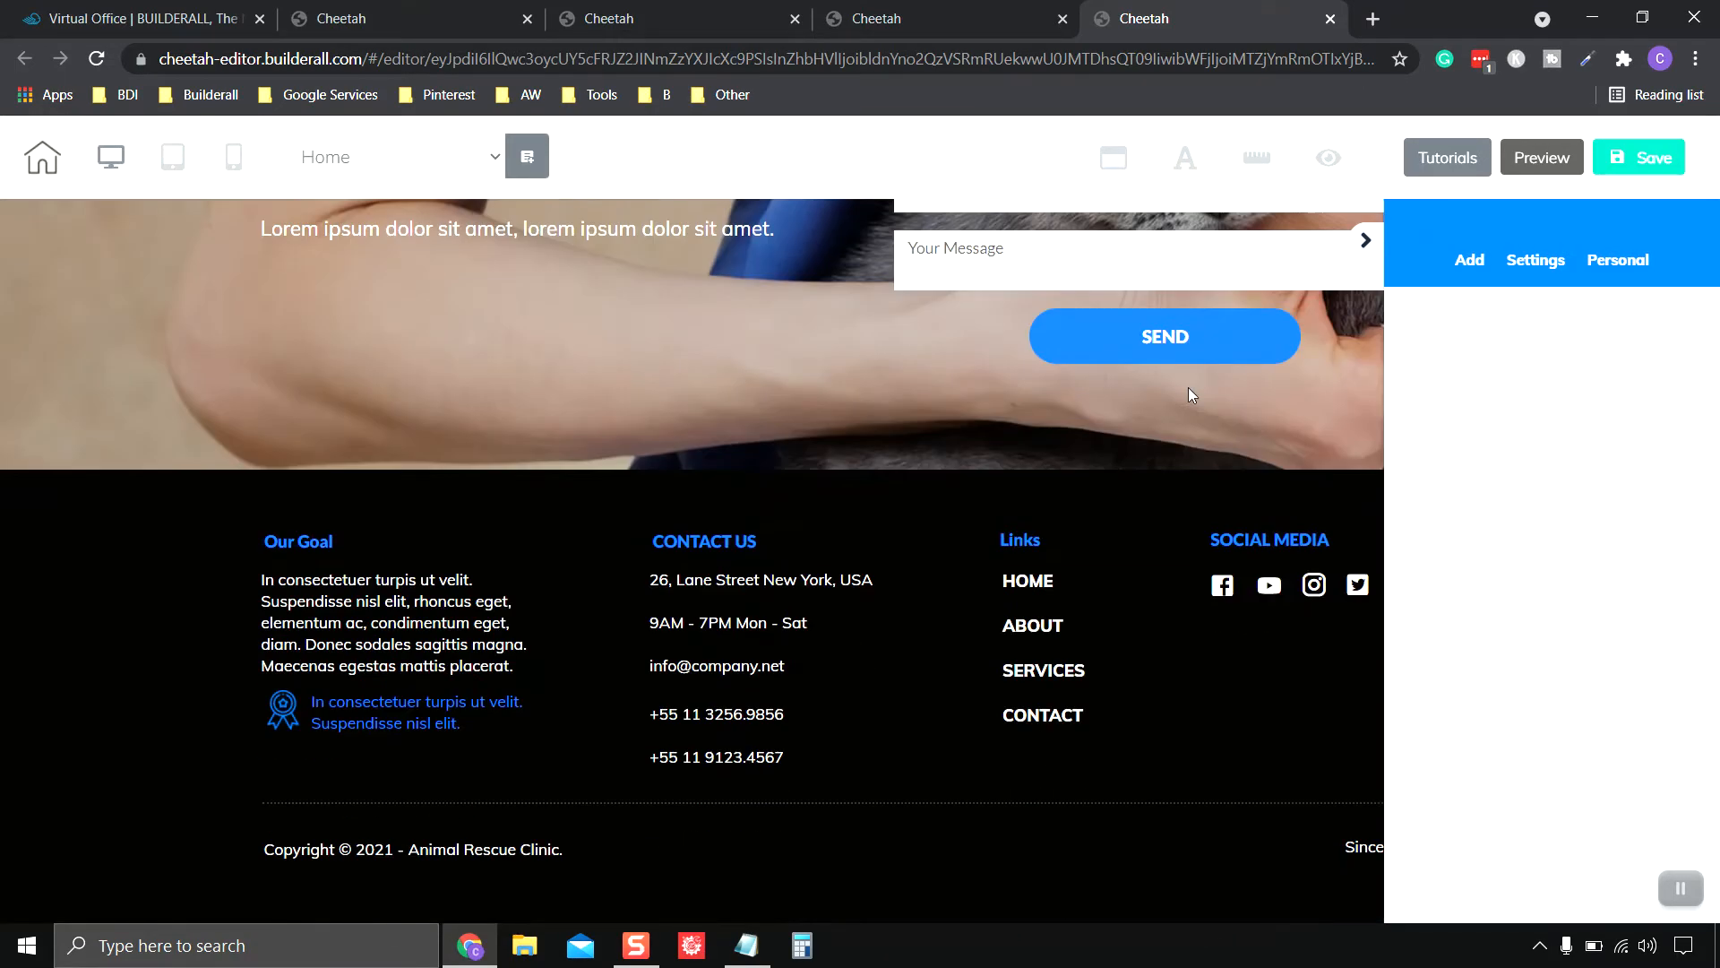
pyautogui.scroll(20, 764, 708)
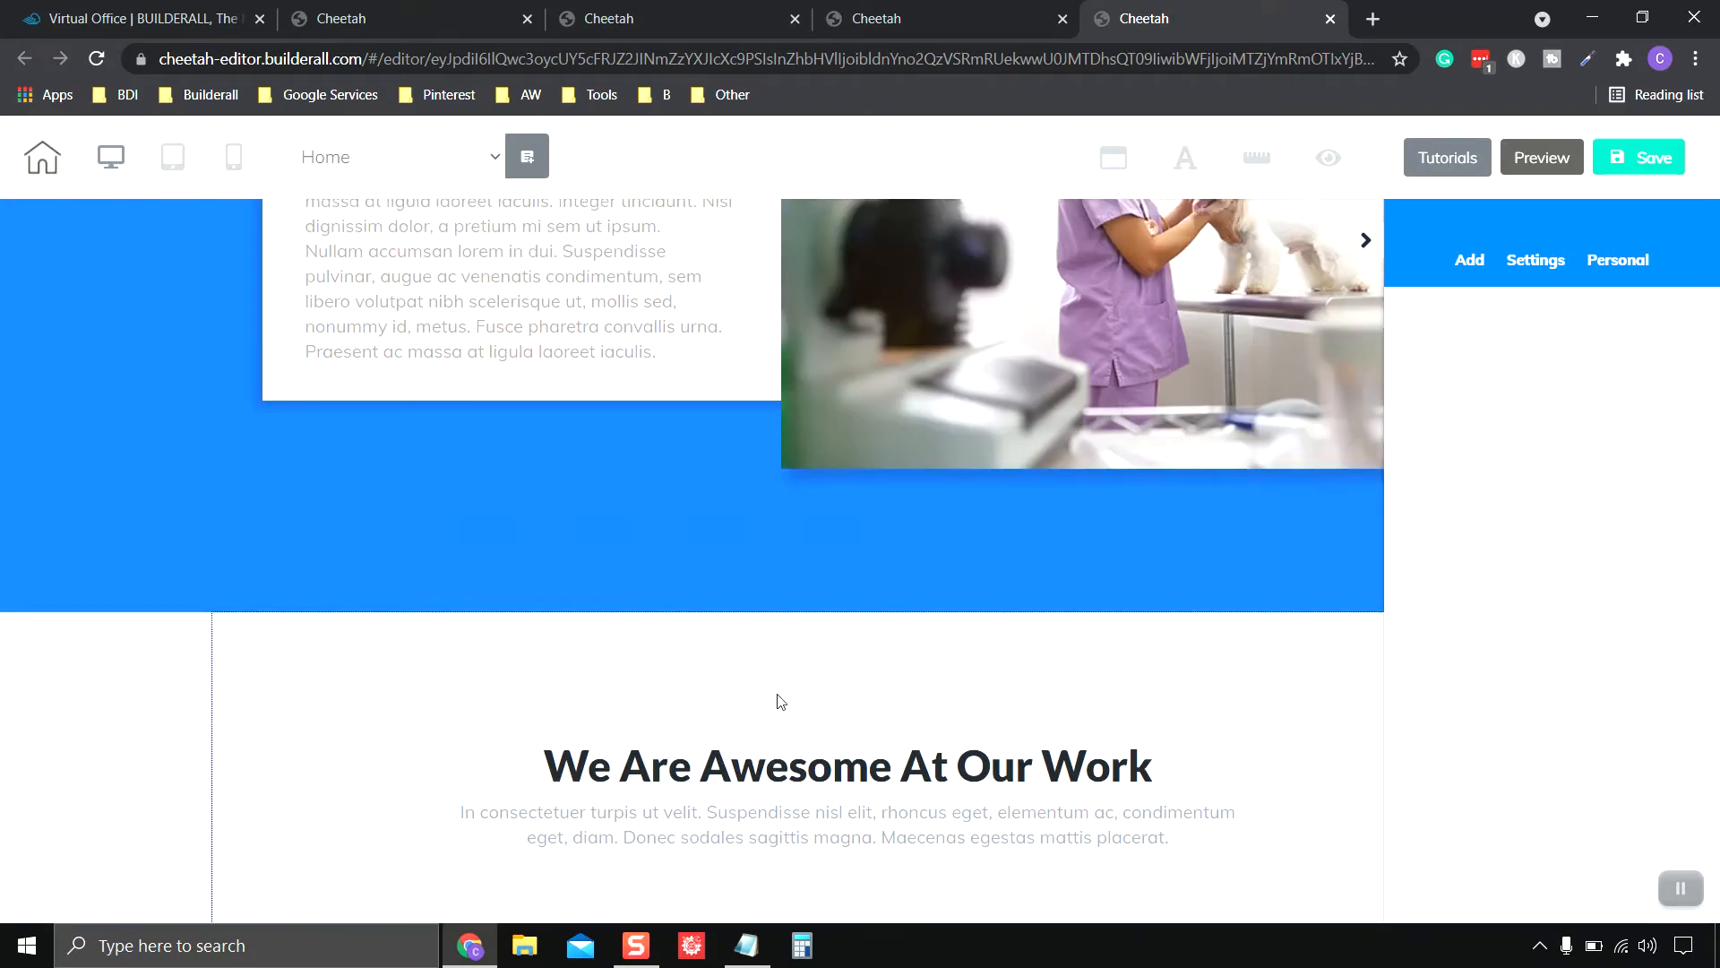
pyautogui.scroll(10, 785, 701)
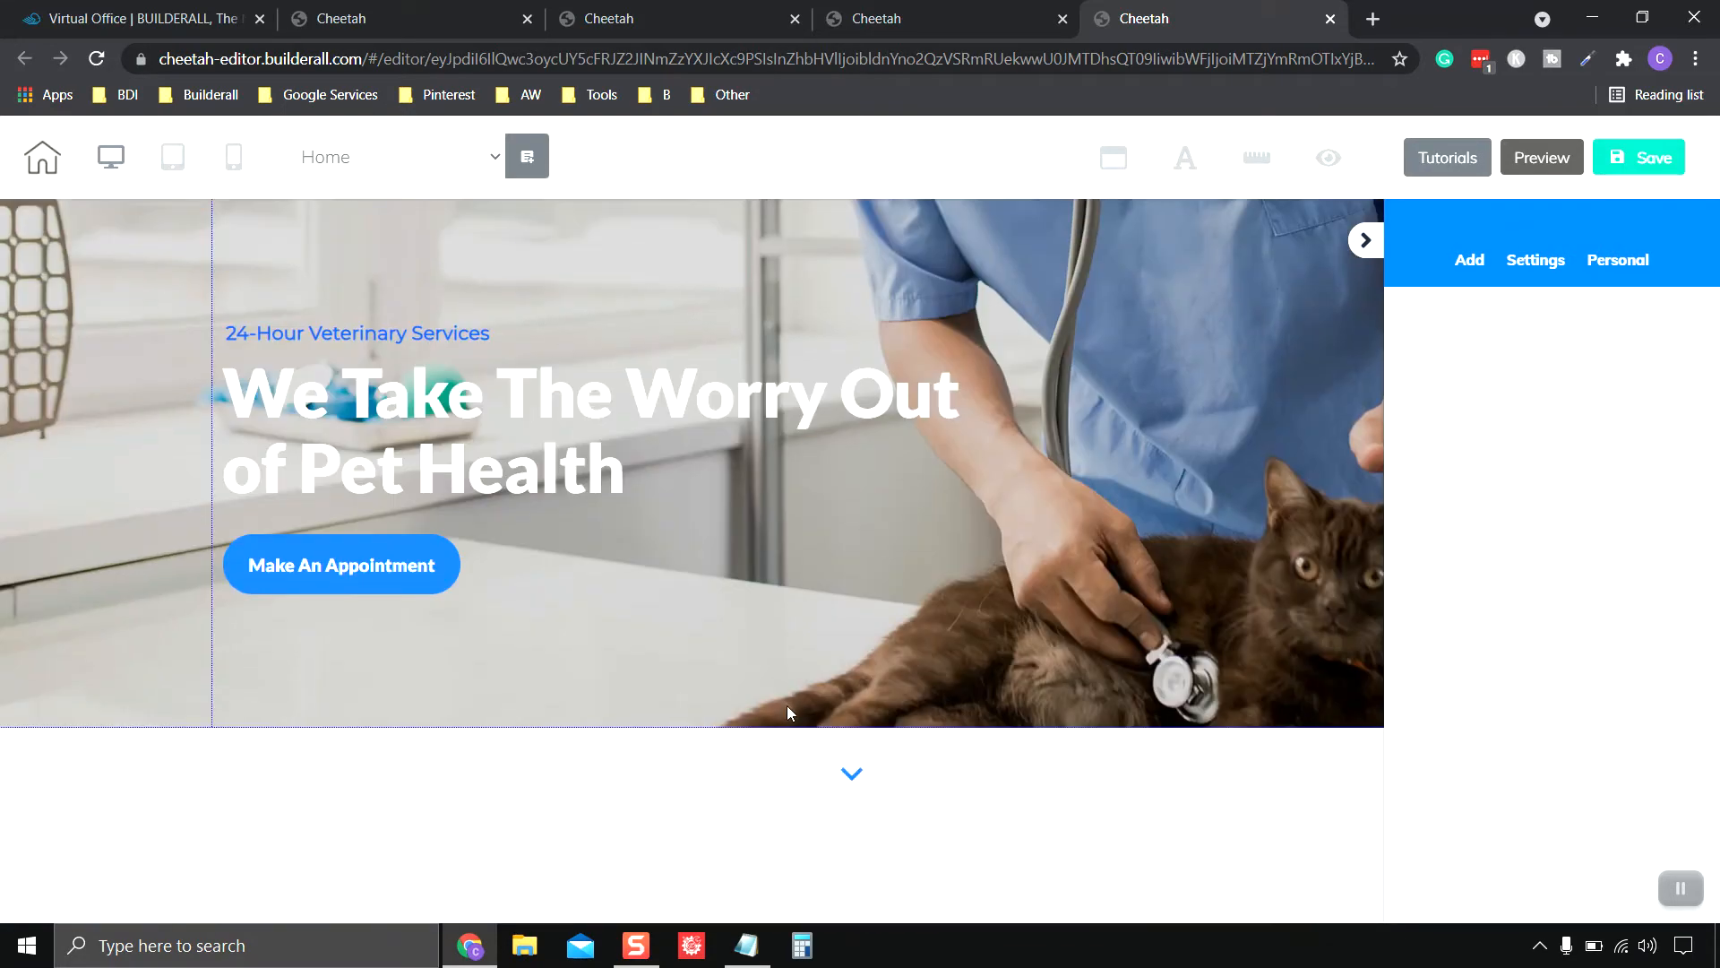
# - Close the duplicate page editor, template gallery and Virtual Office tabs, keeping the site dashboard and one page editor open
pyautogui.click(958, 16)
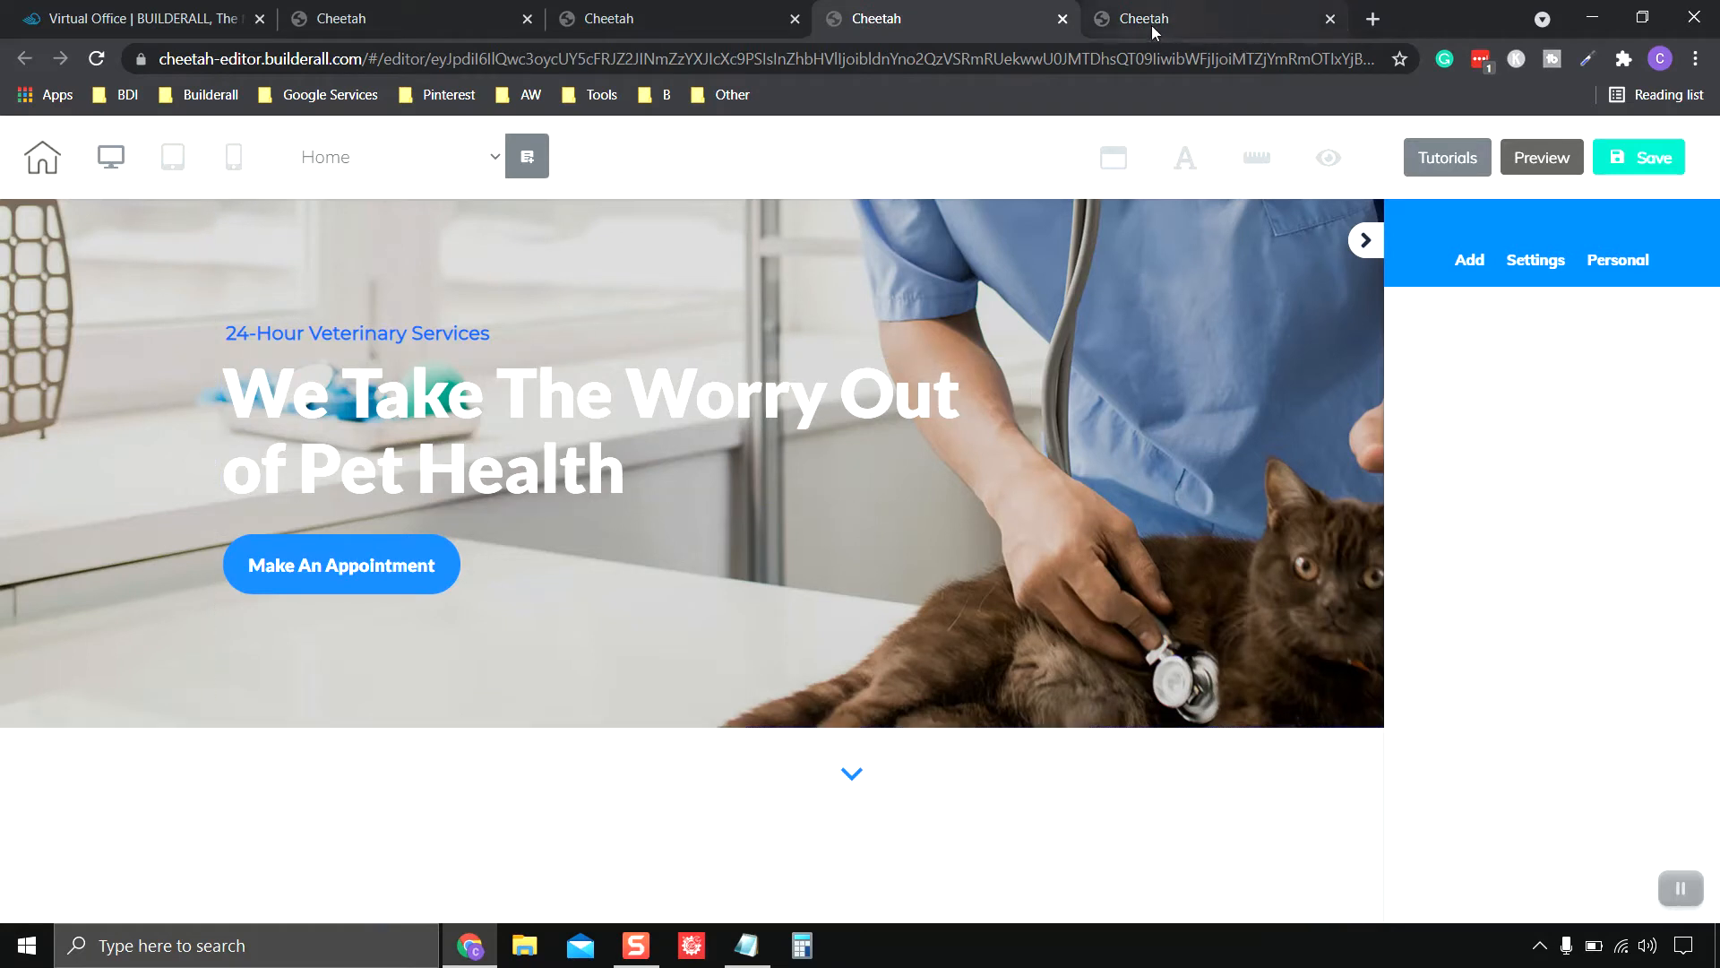
pyautogui.click(1063, 19)
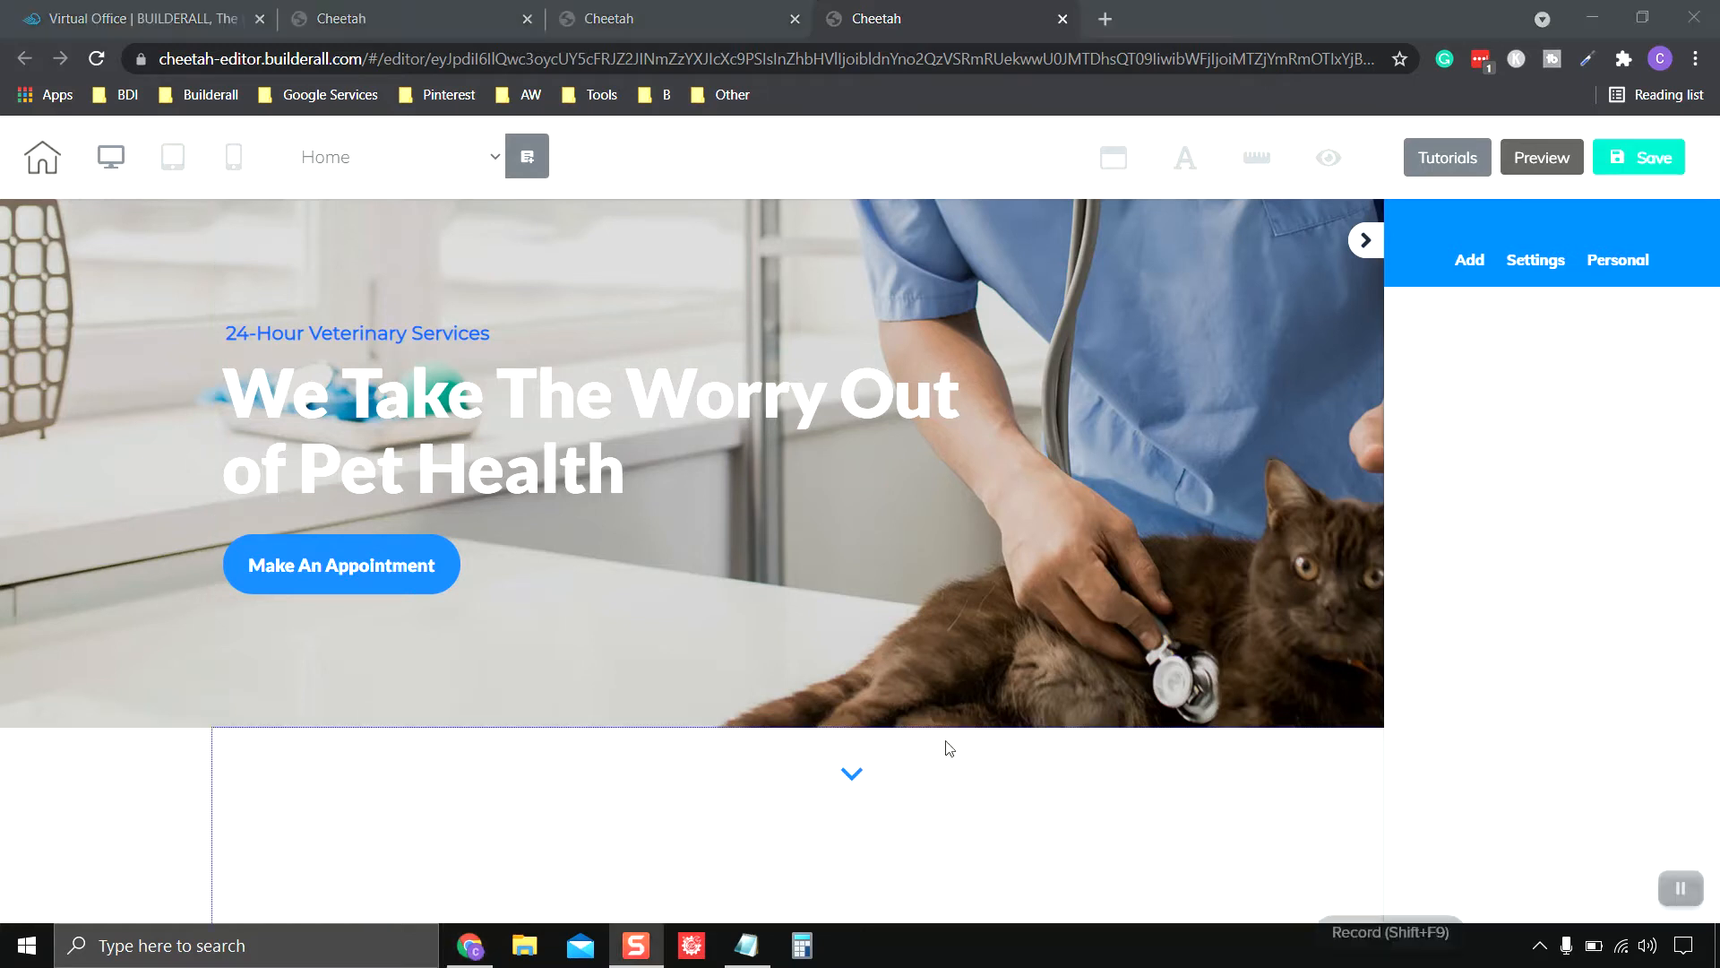
pyautogui.click(638, 24)
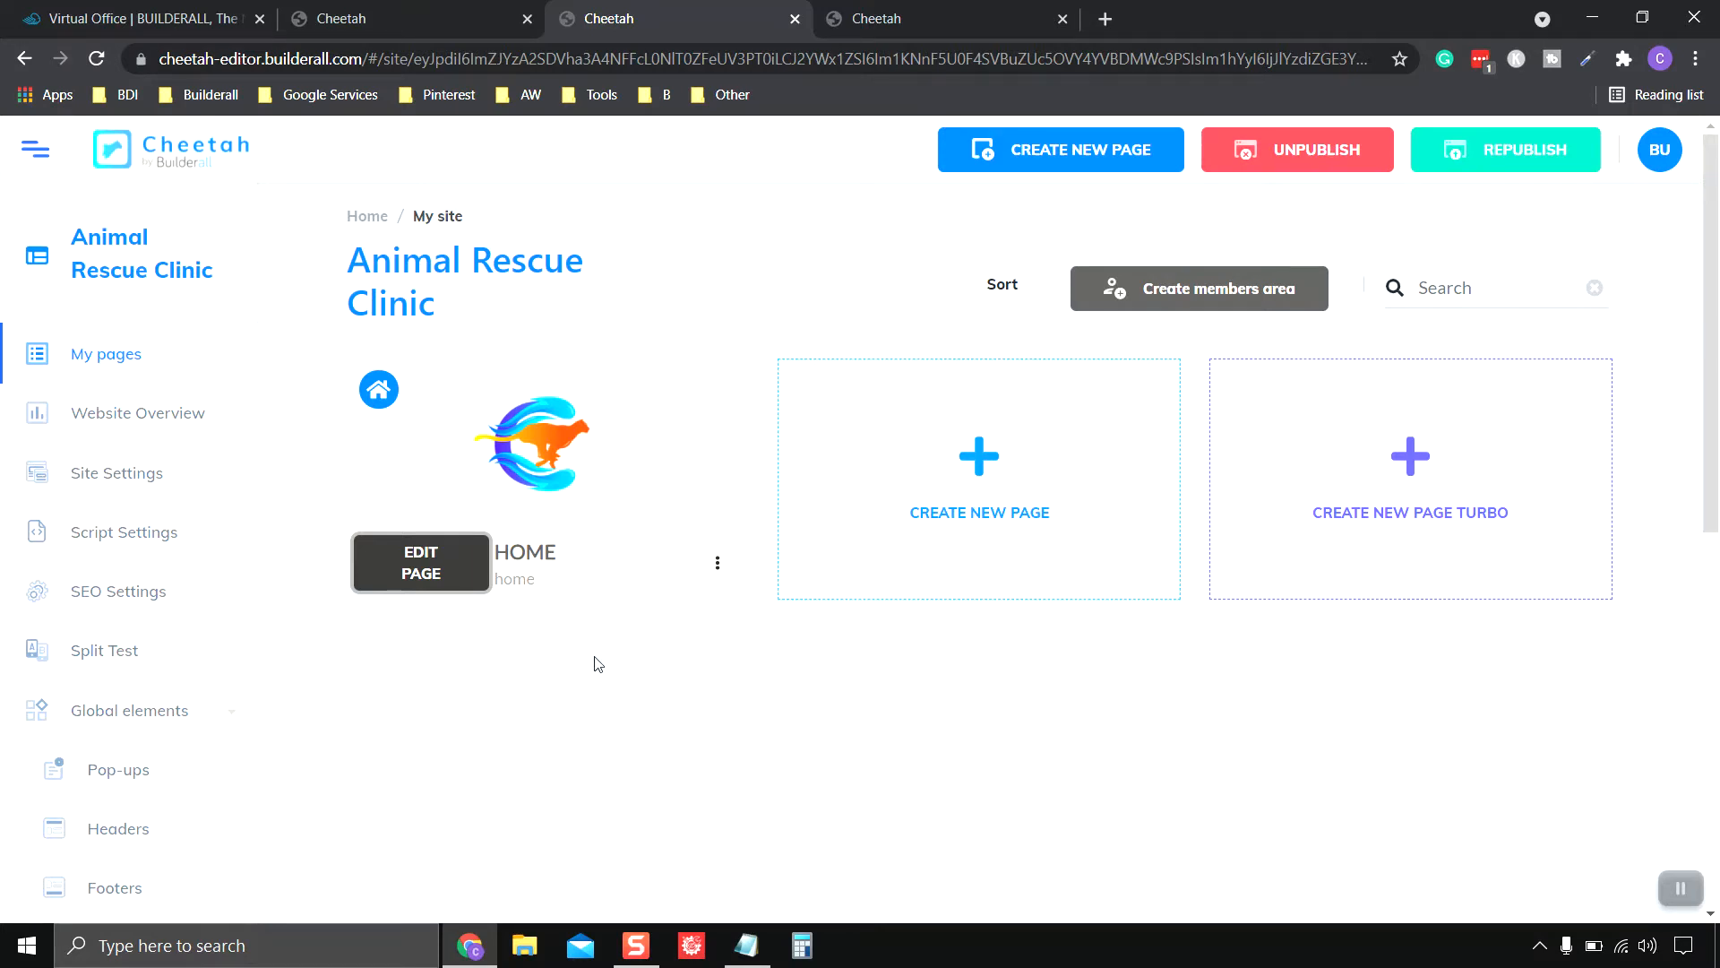
pyautogui.click(864, 19)
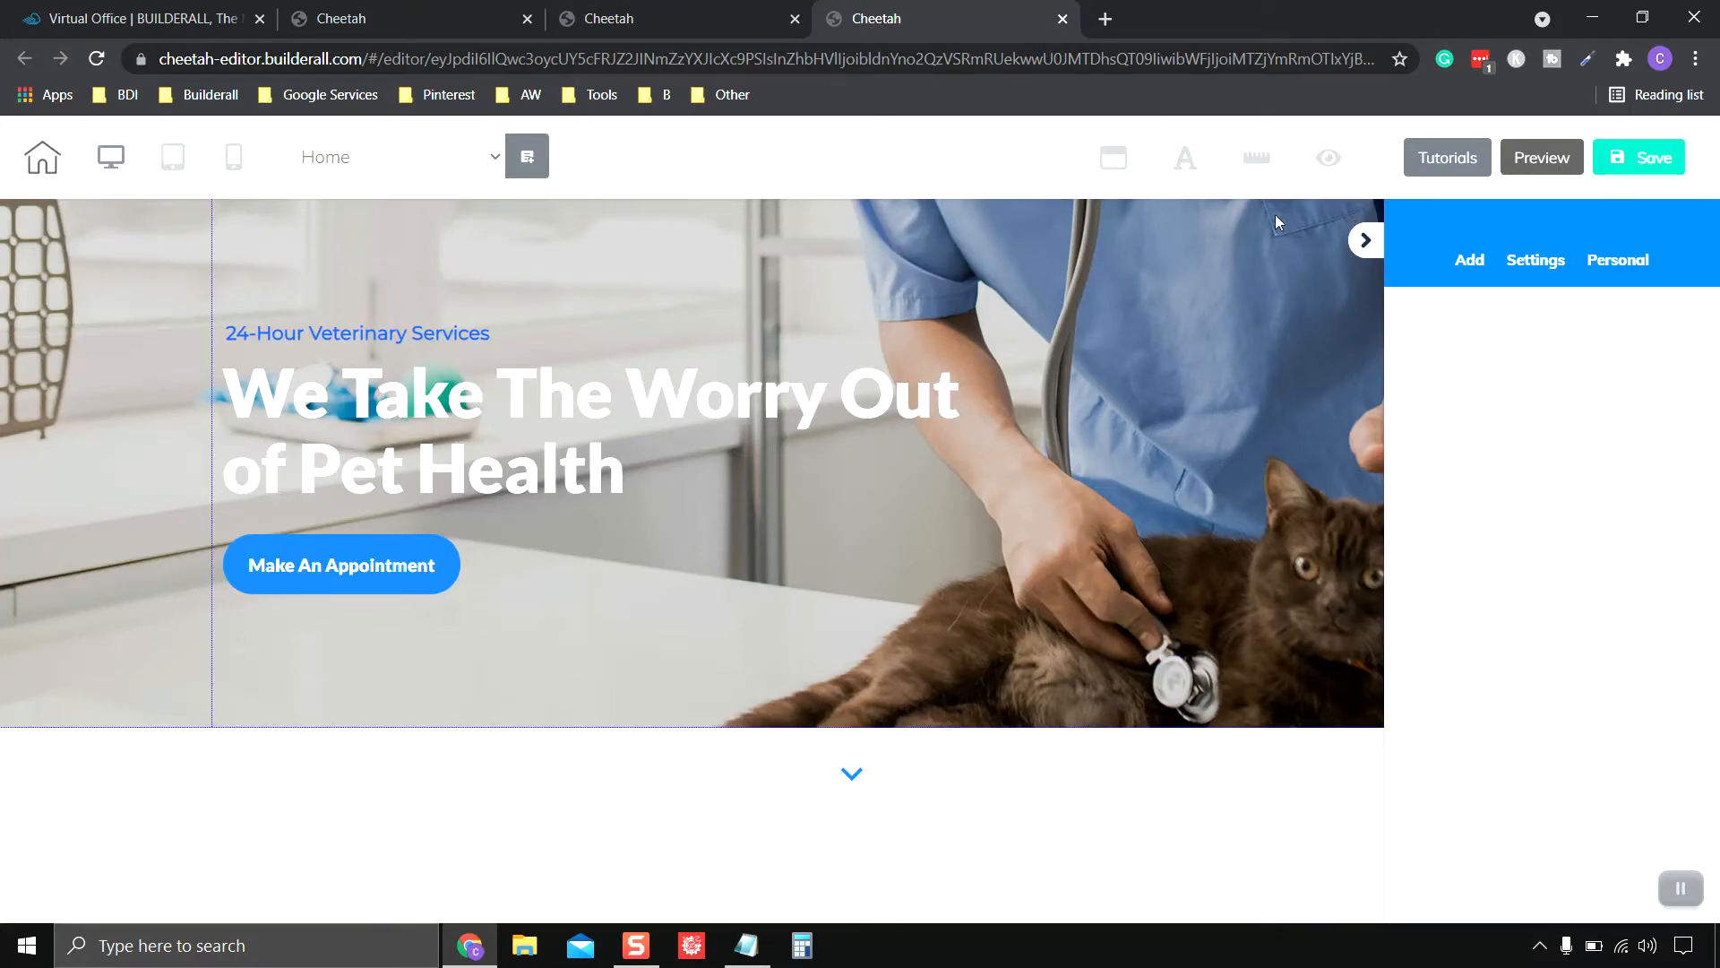
pyautogui.click(641, 23)
pyautogui.click(441, 27)
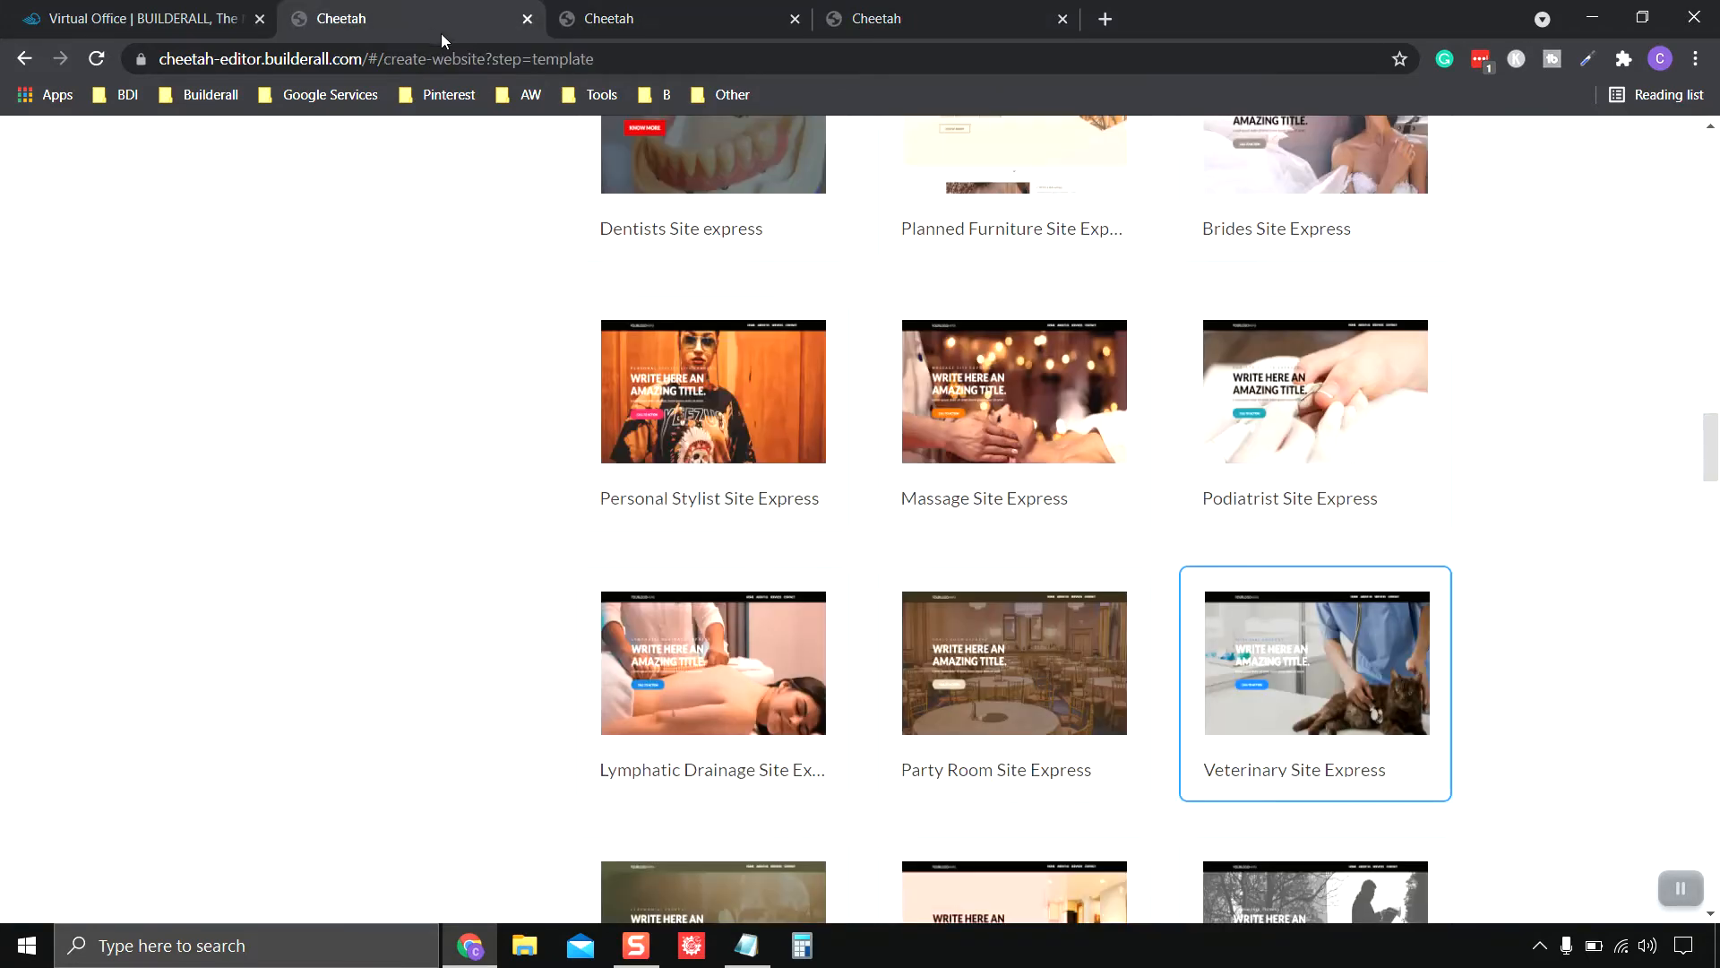
pyautogui.click(527, 18)
pyautogui.click(260, 19)
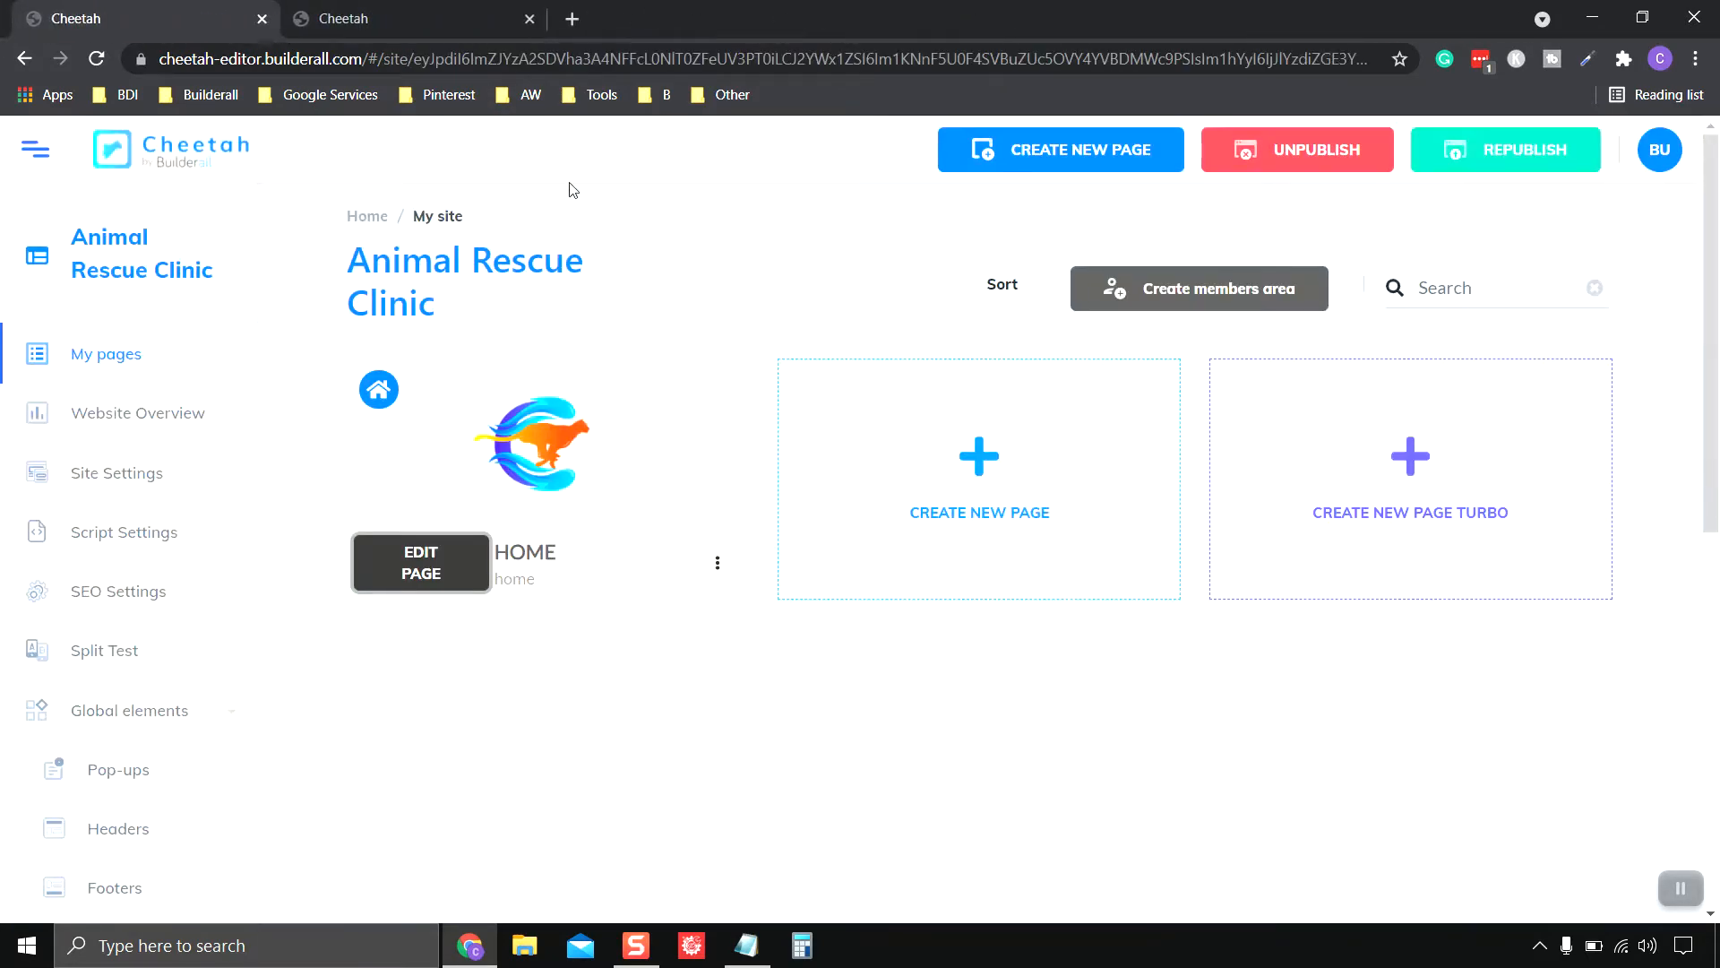
# - Check which pages the editor lists for the site, and save and exit the Home page to the site dashboard
pyautogui.click(407, 18)
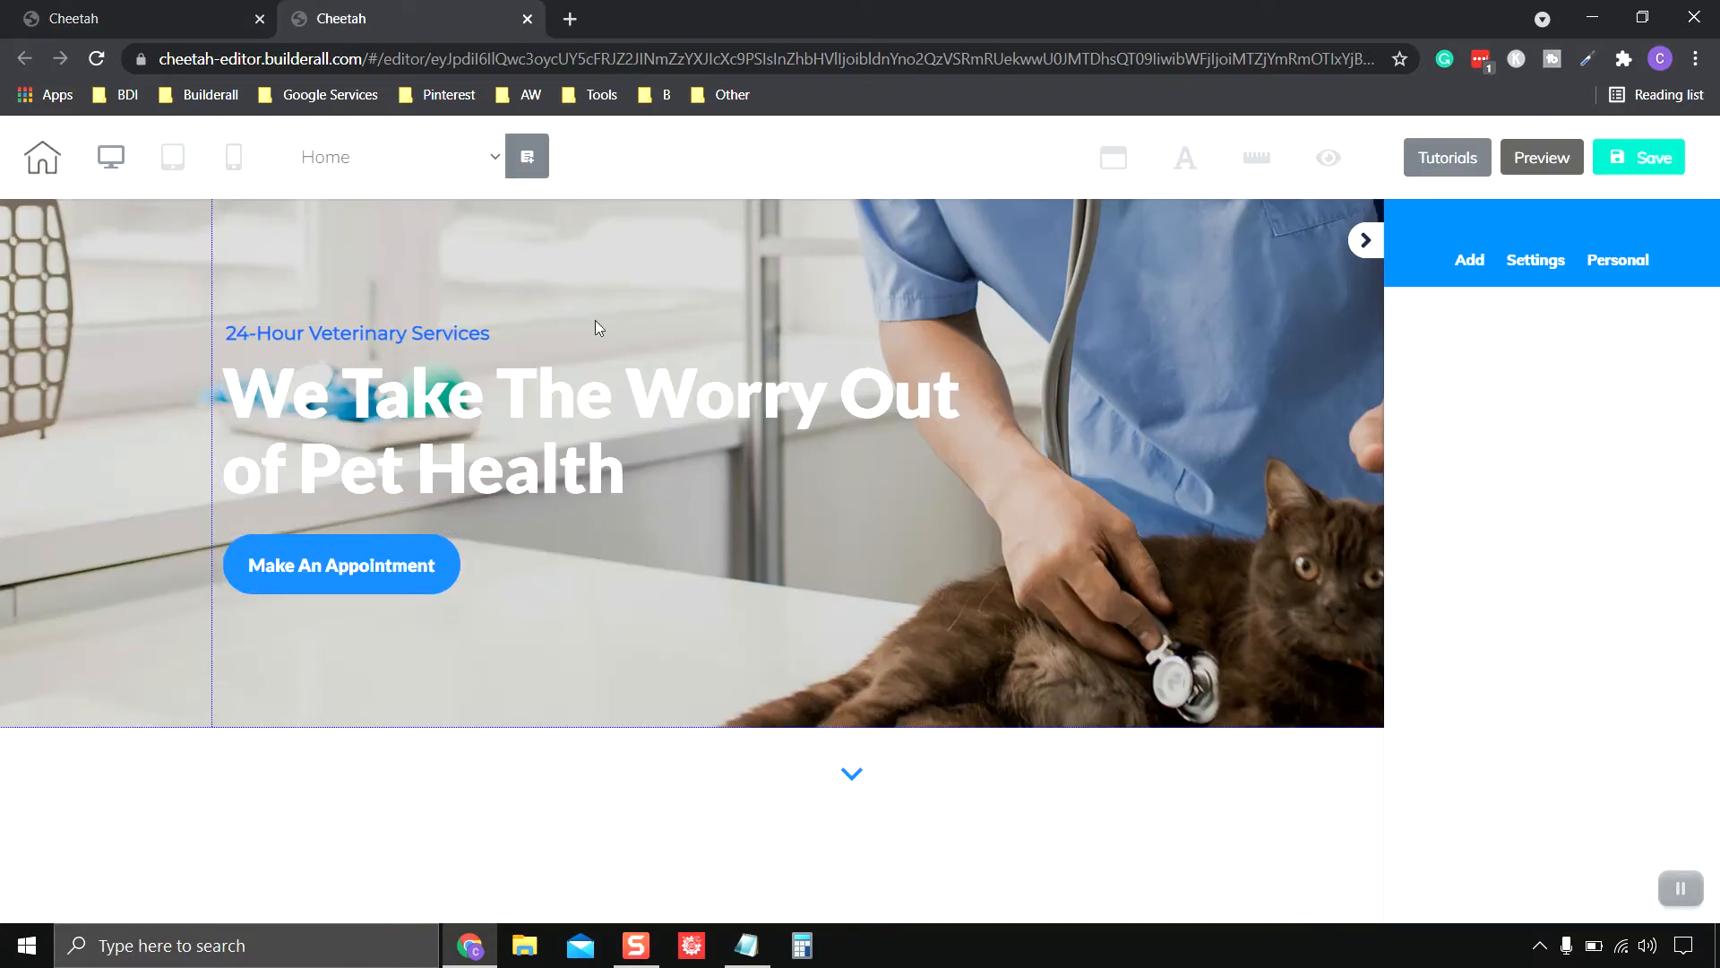
pyautogui.click(495, 158)
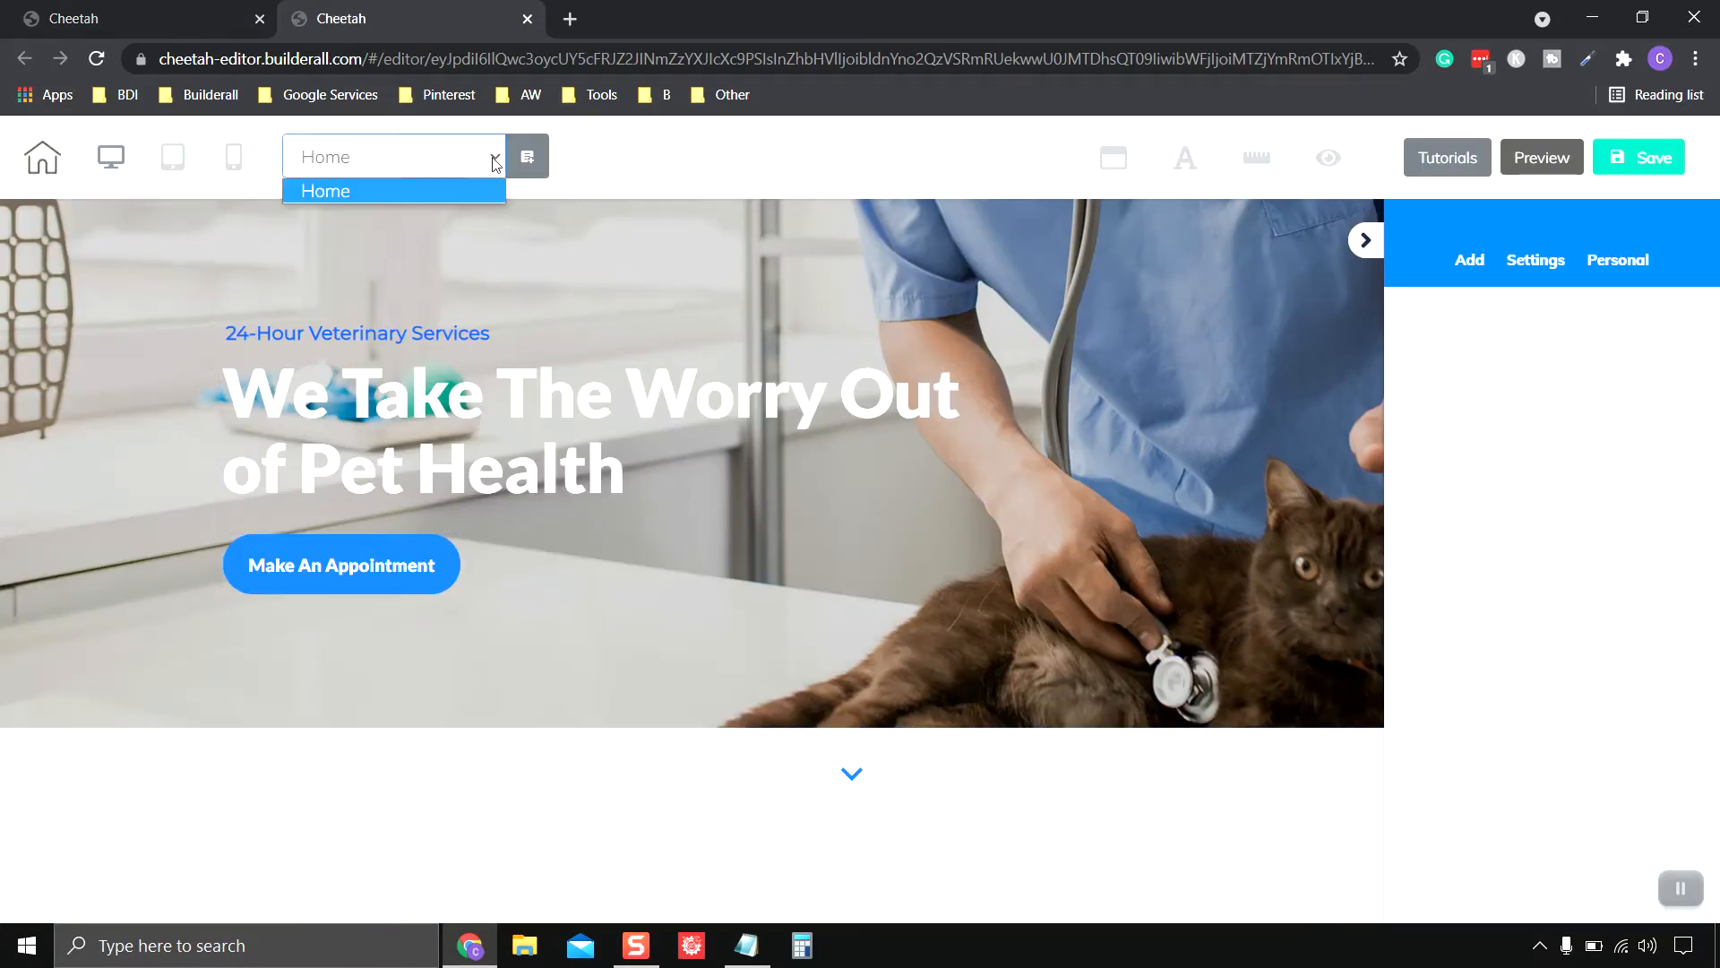
pyautogui.click(499, 164)
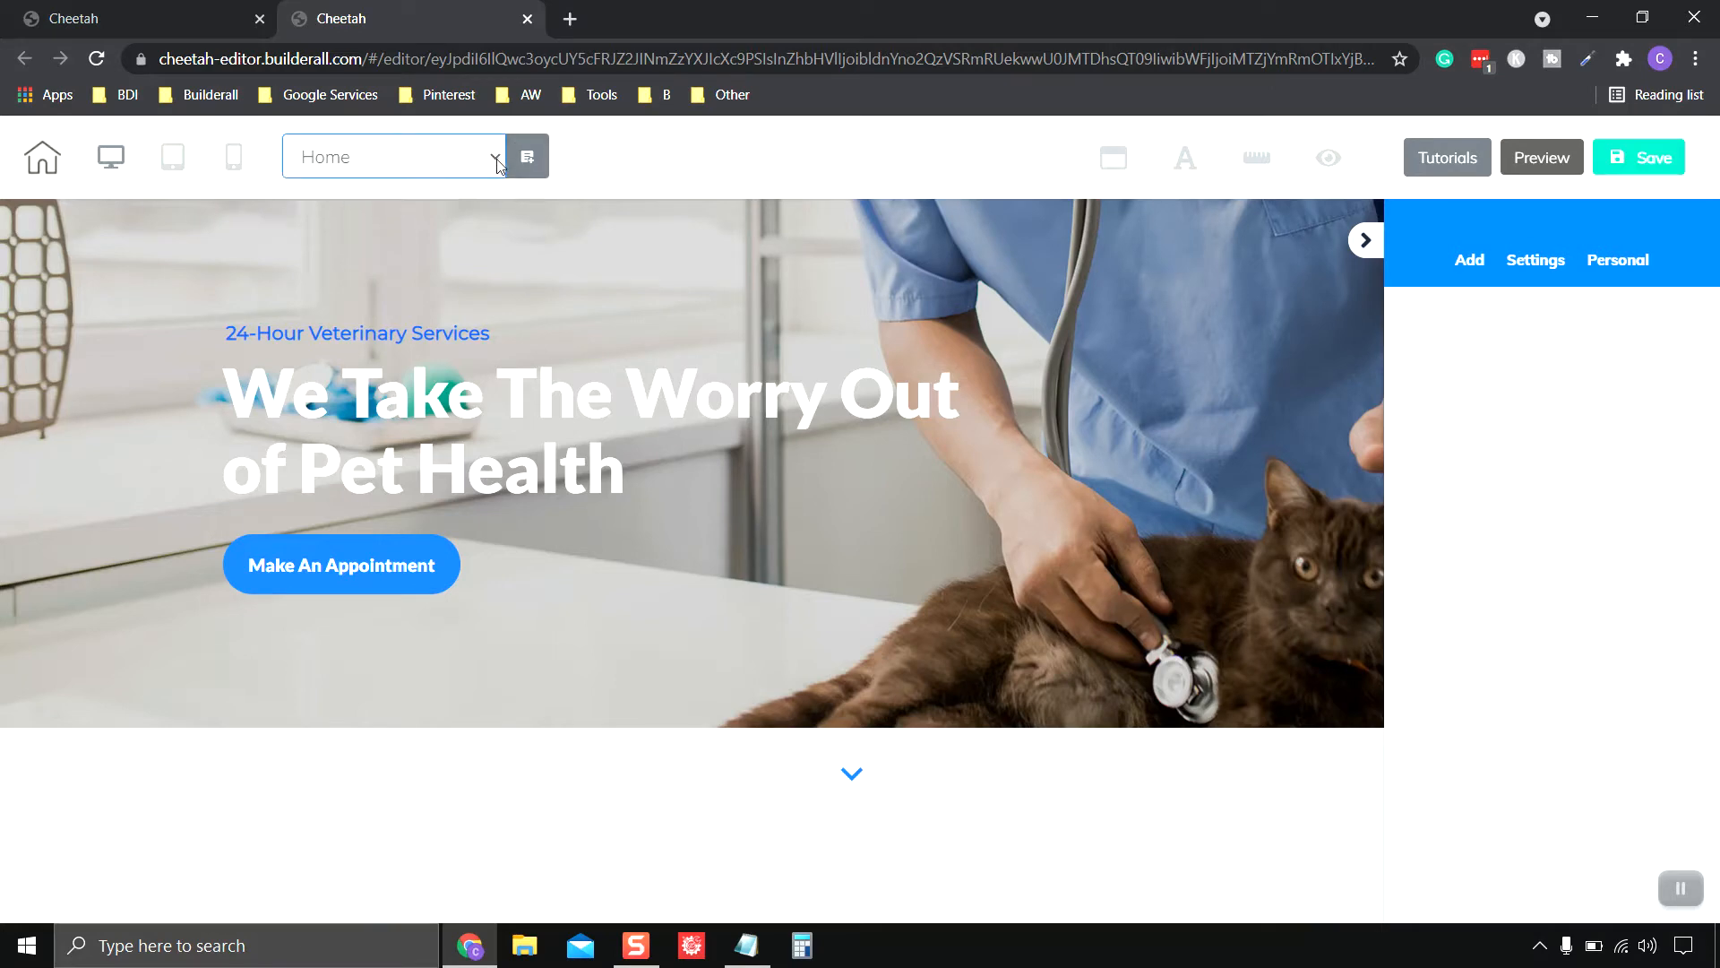
pyautogui.click(43, 162)
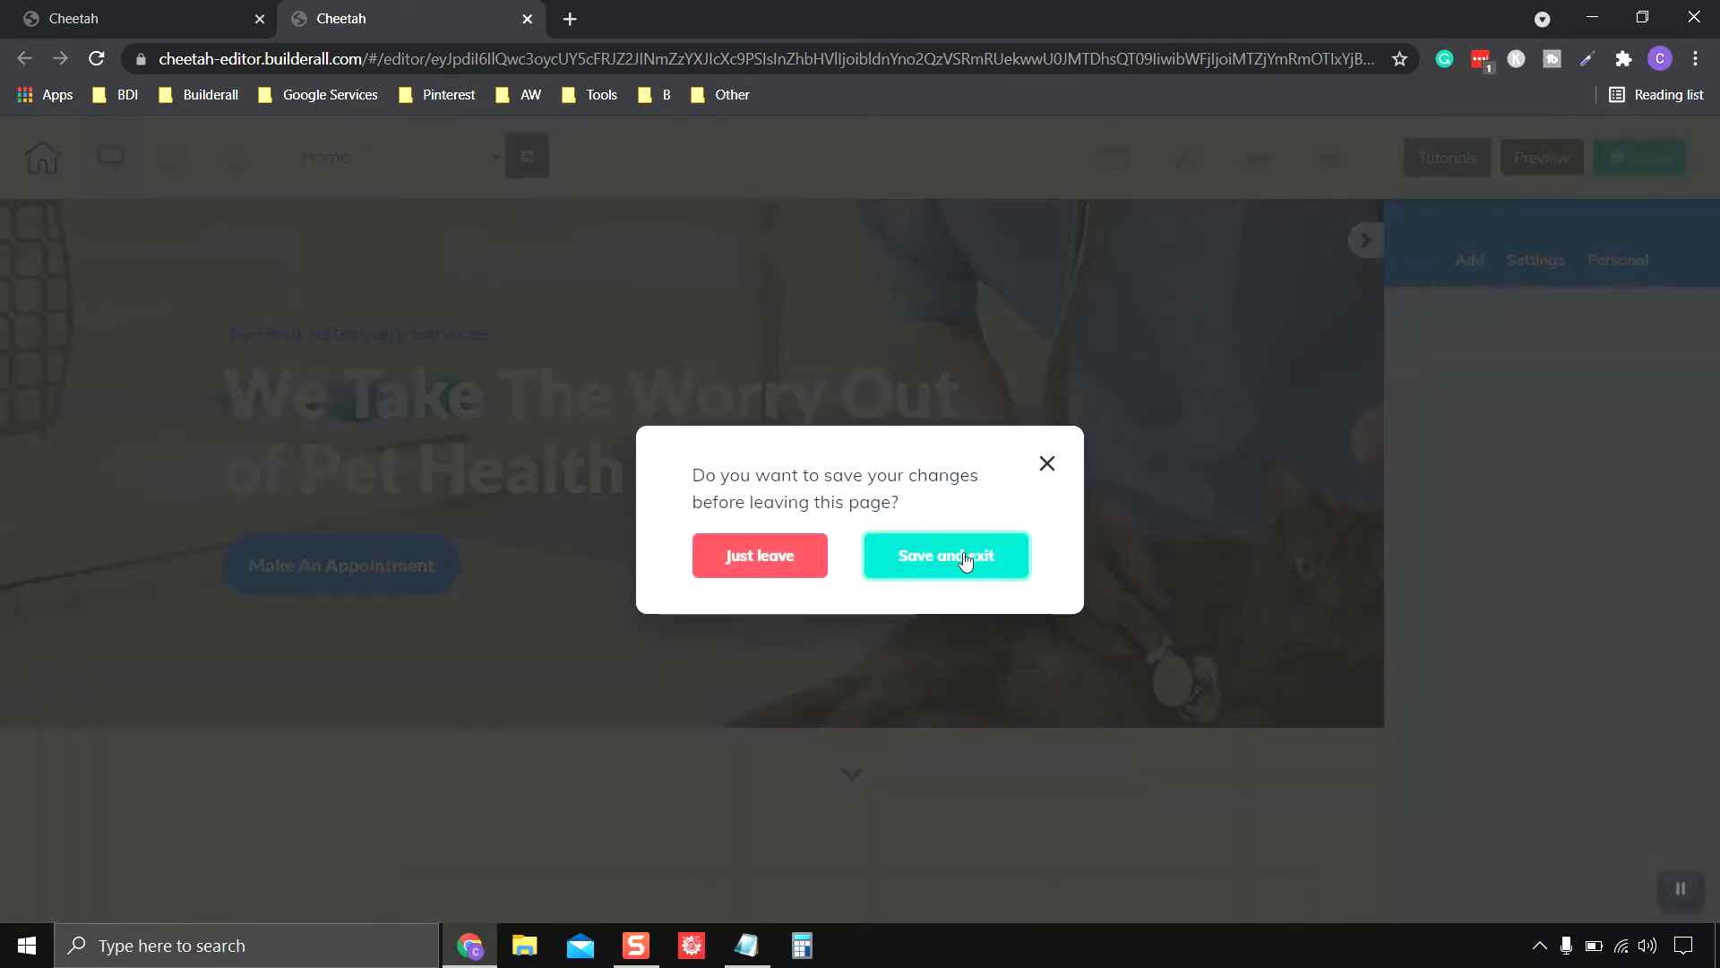
pyautogui.click(965, 559)
pyautogui.click(961, 555)
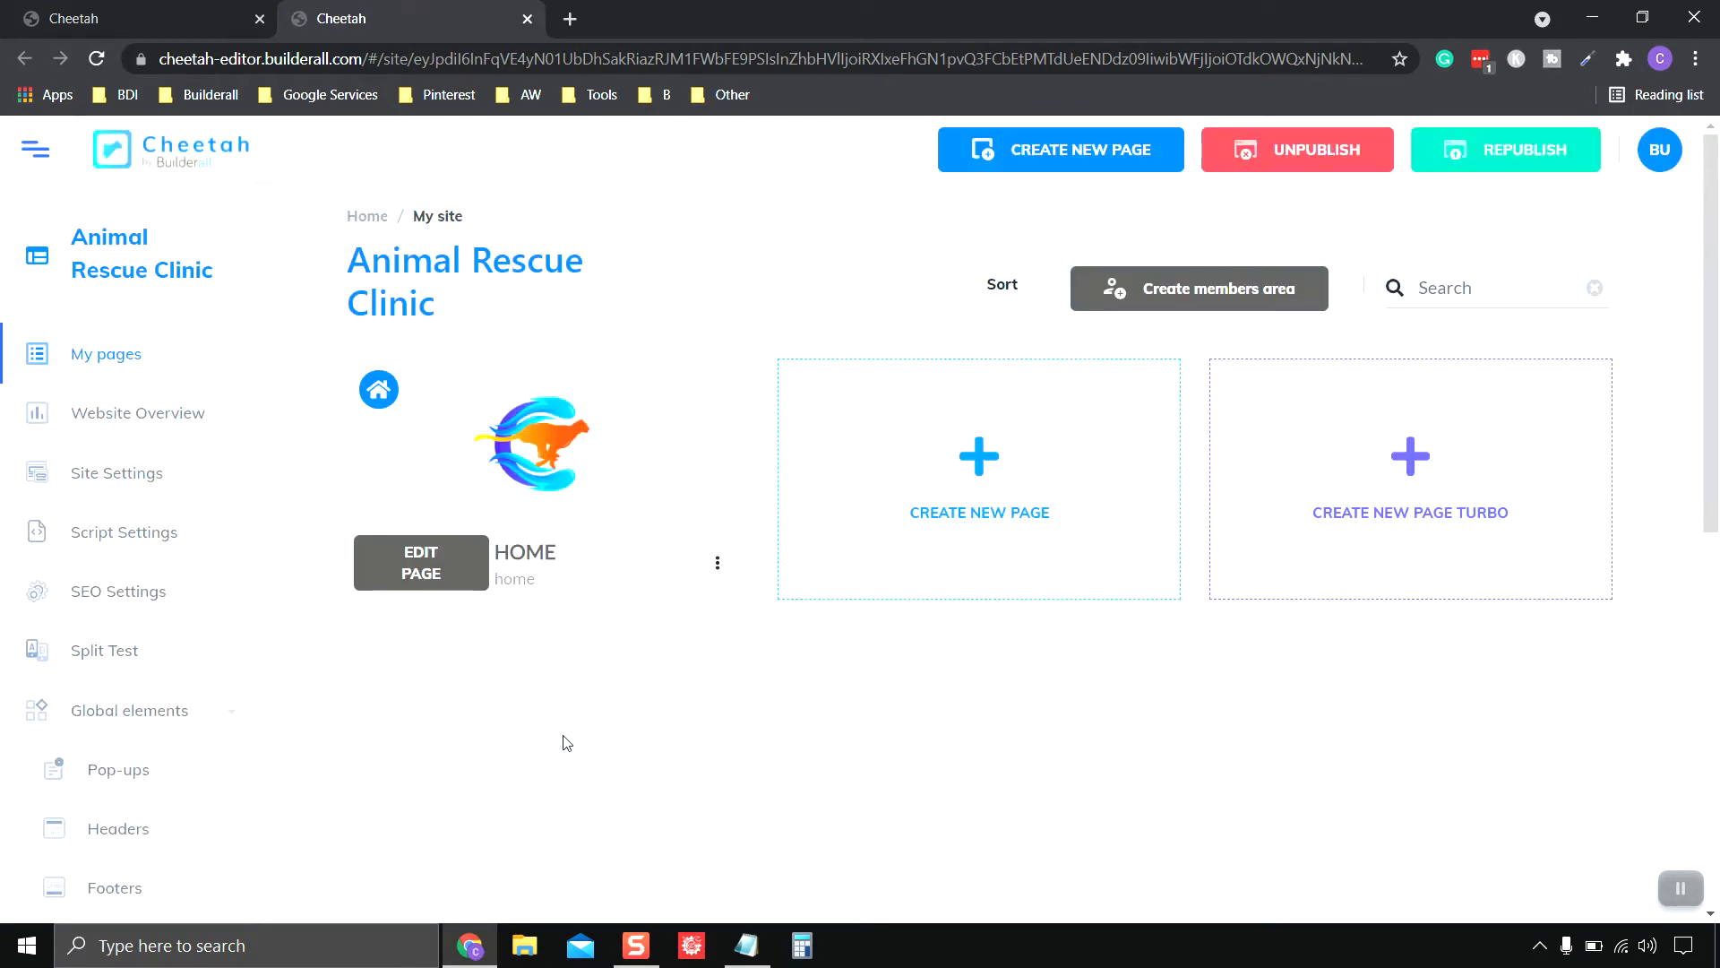
# - Duplicate the Home page, and save the copy with the name and title About and the address URL about
pyautogui.click(724, 578)
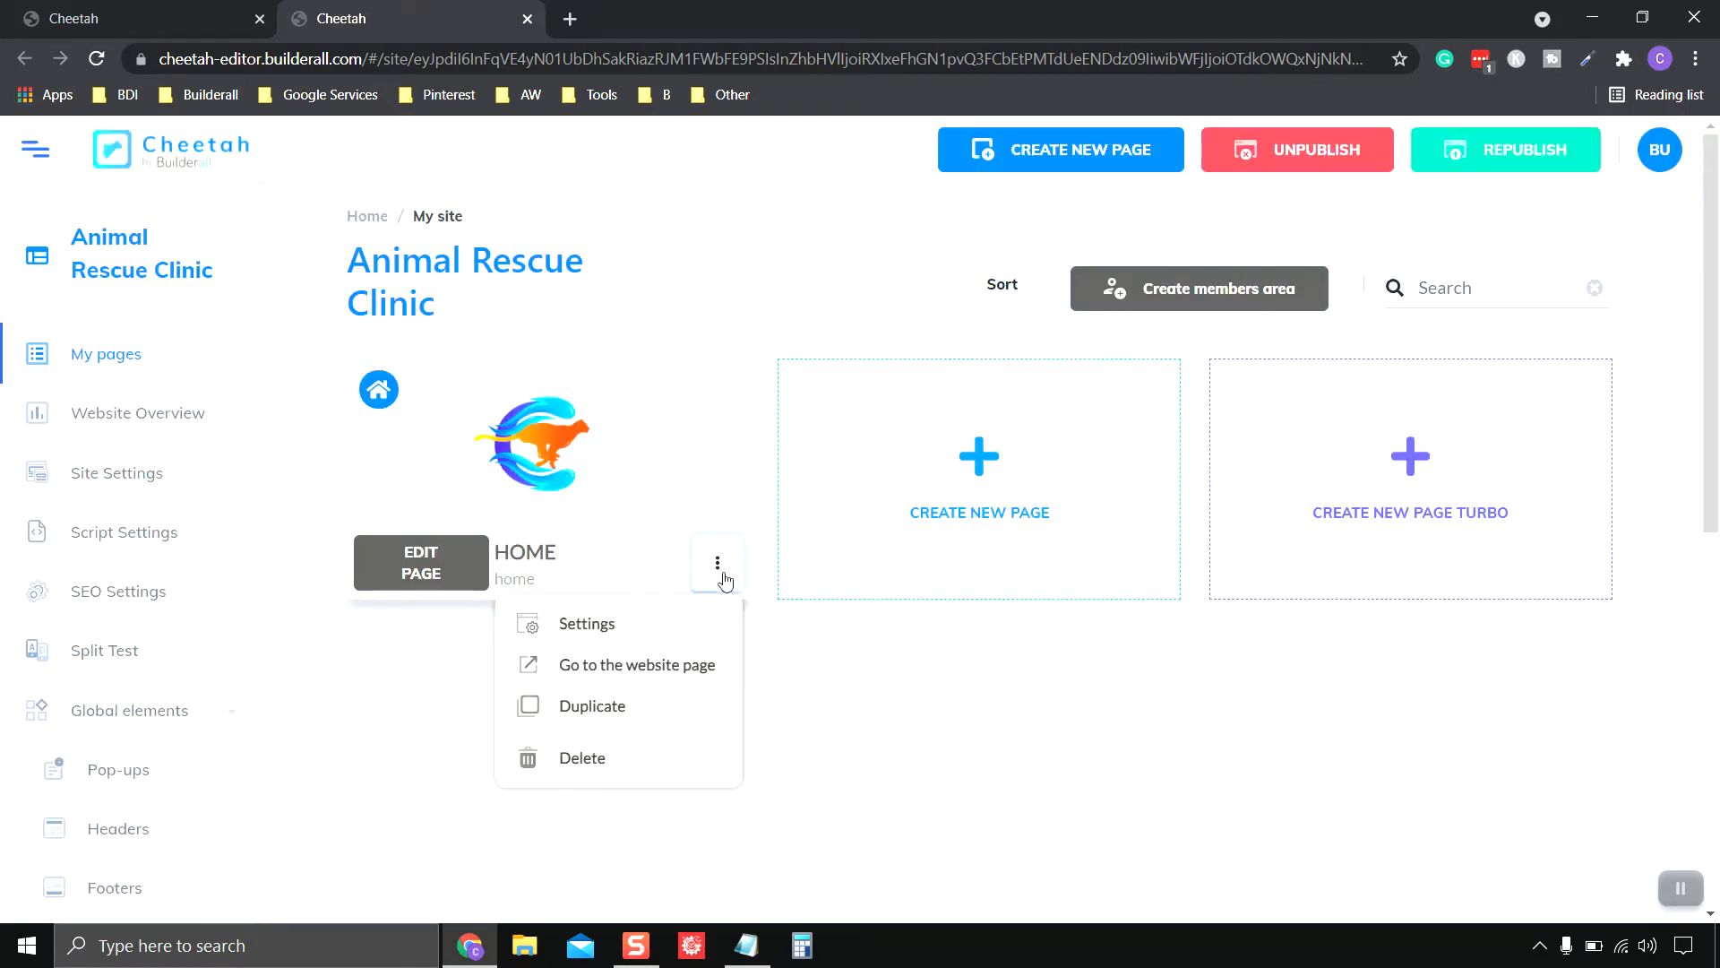
pyautogui.click(615, 705)
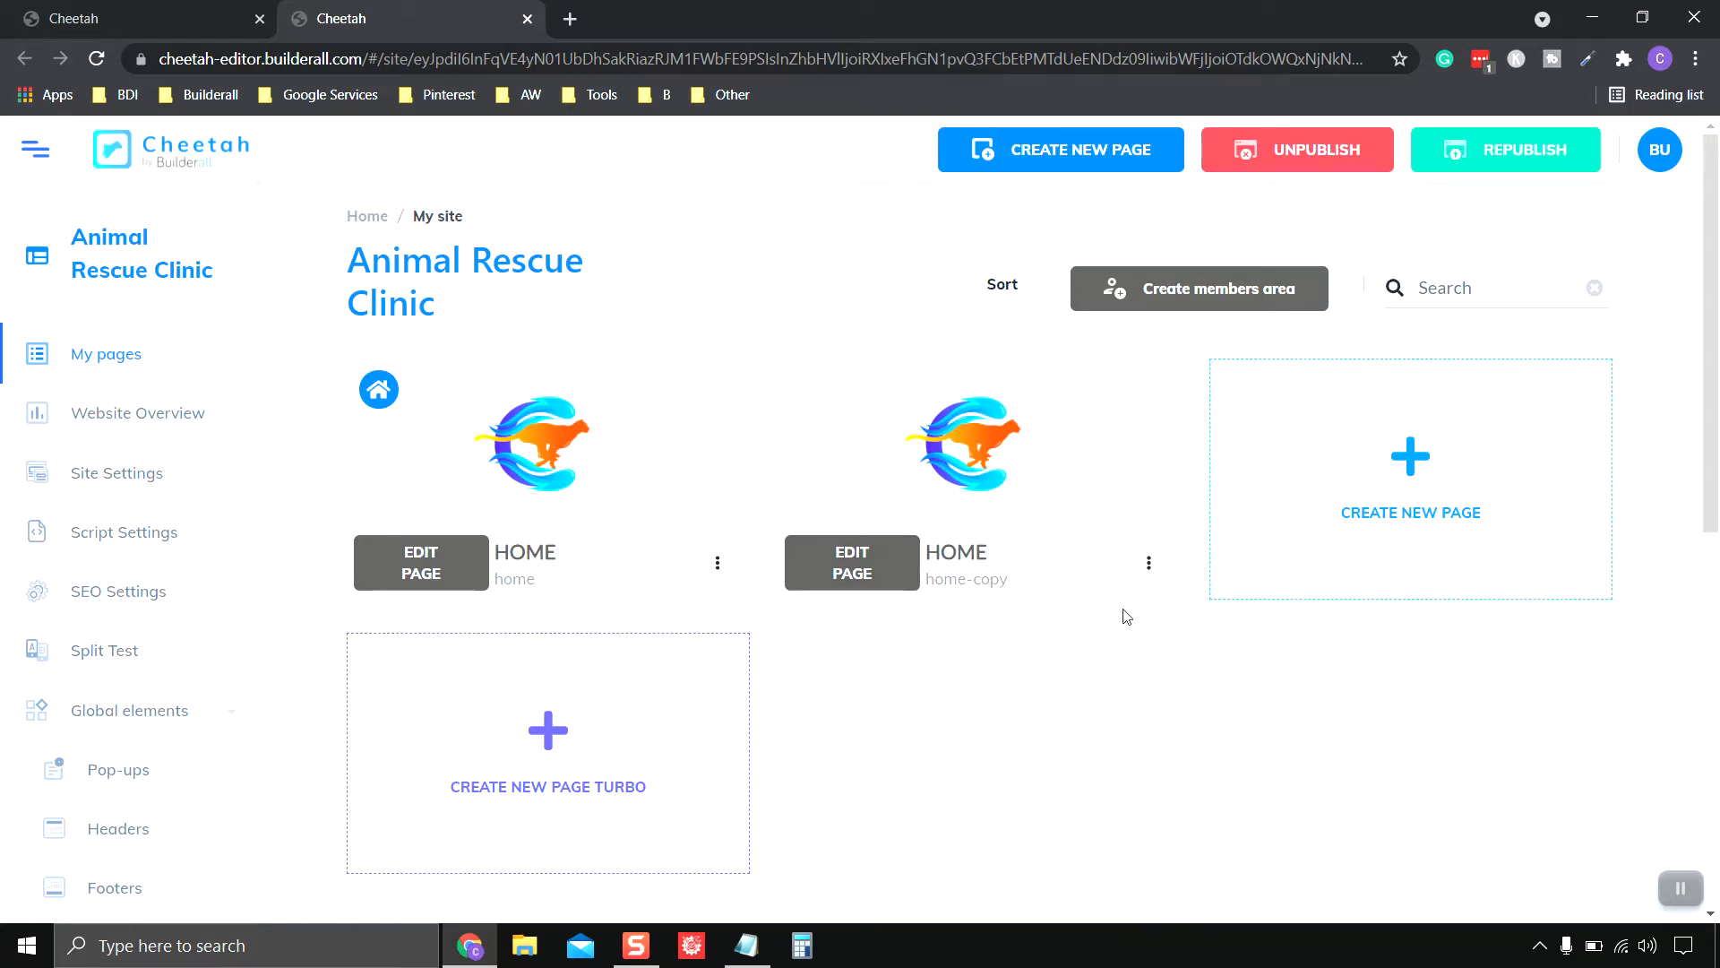
pyautogui.click(1148, 564)
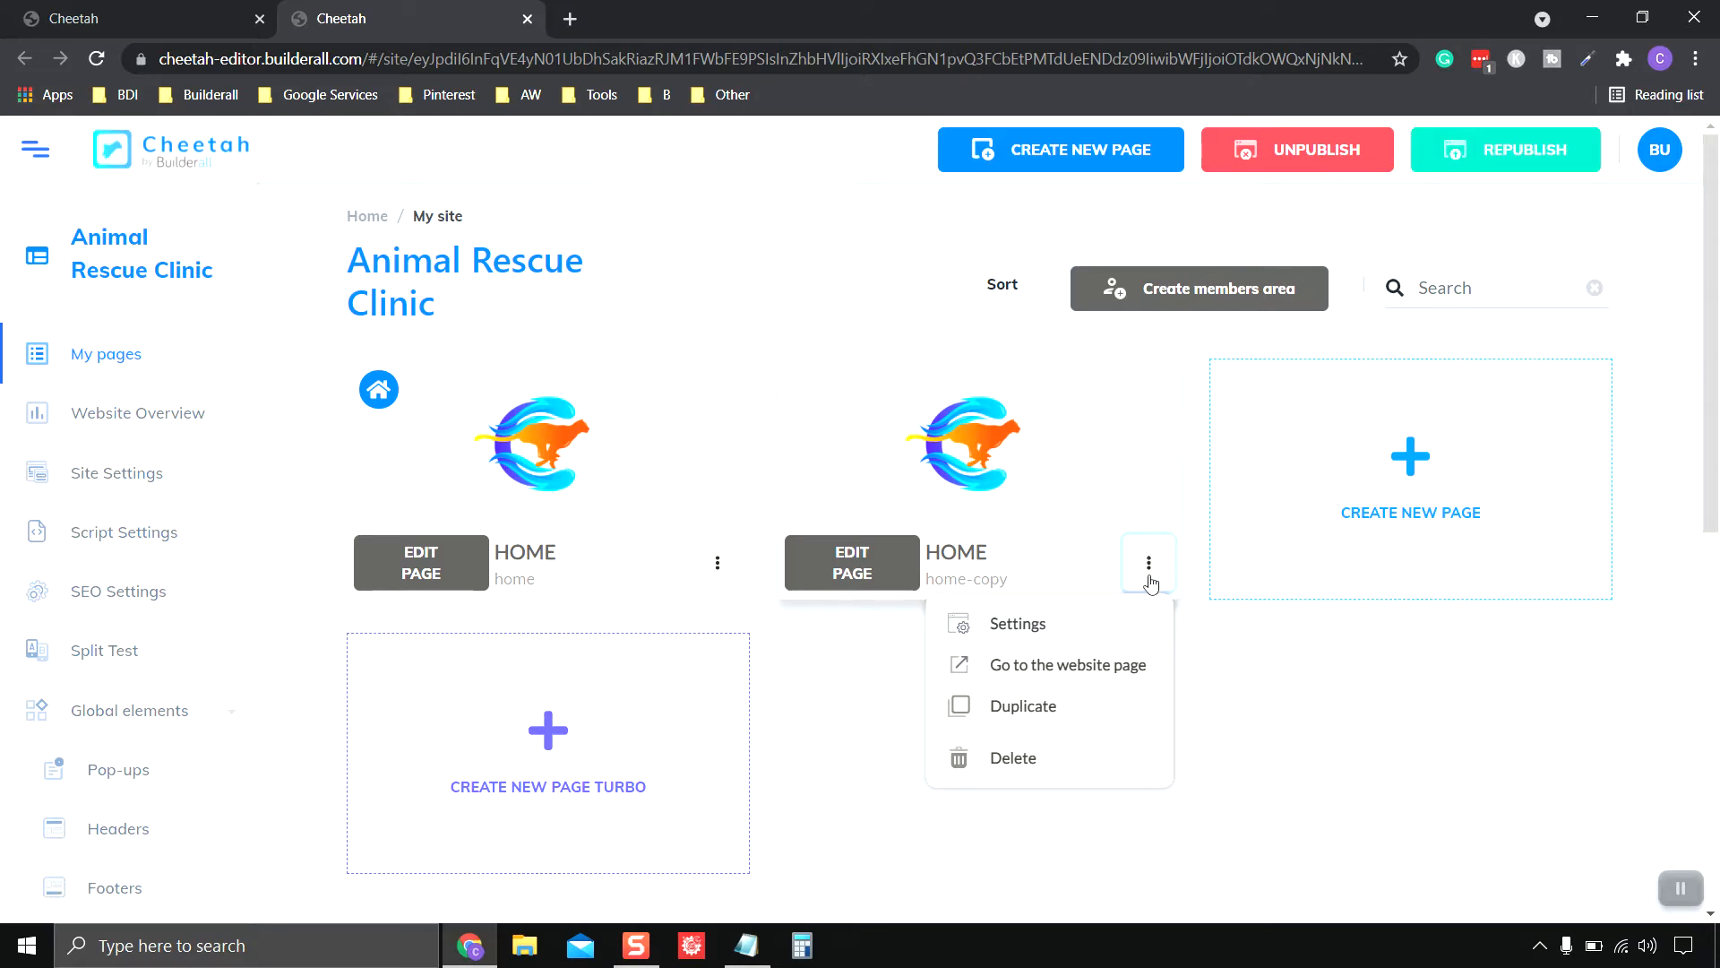
pyautogui.click(1039, 625)
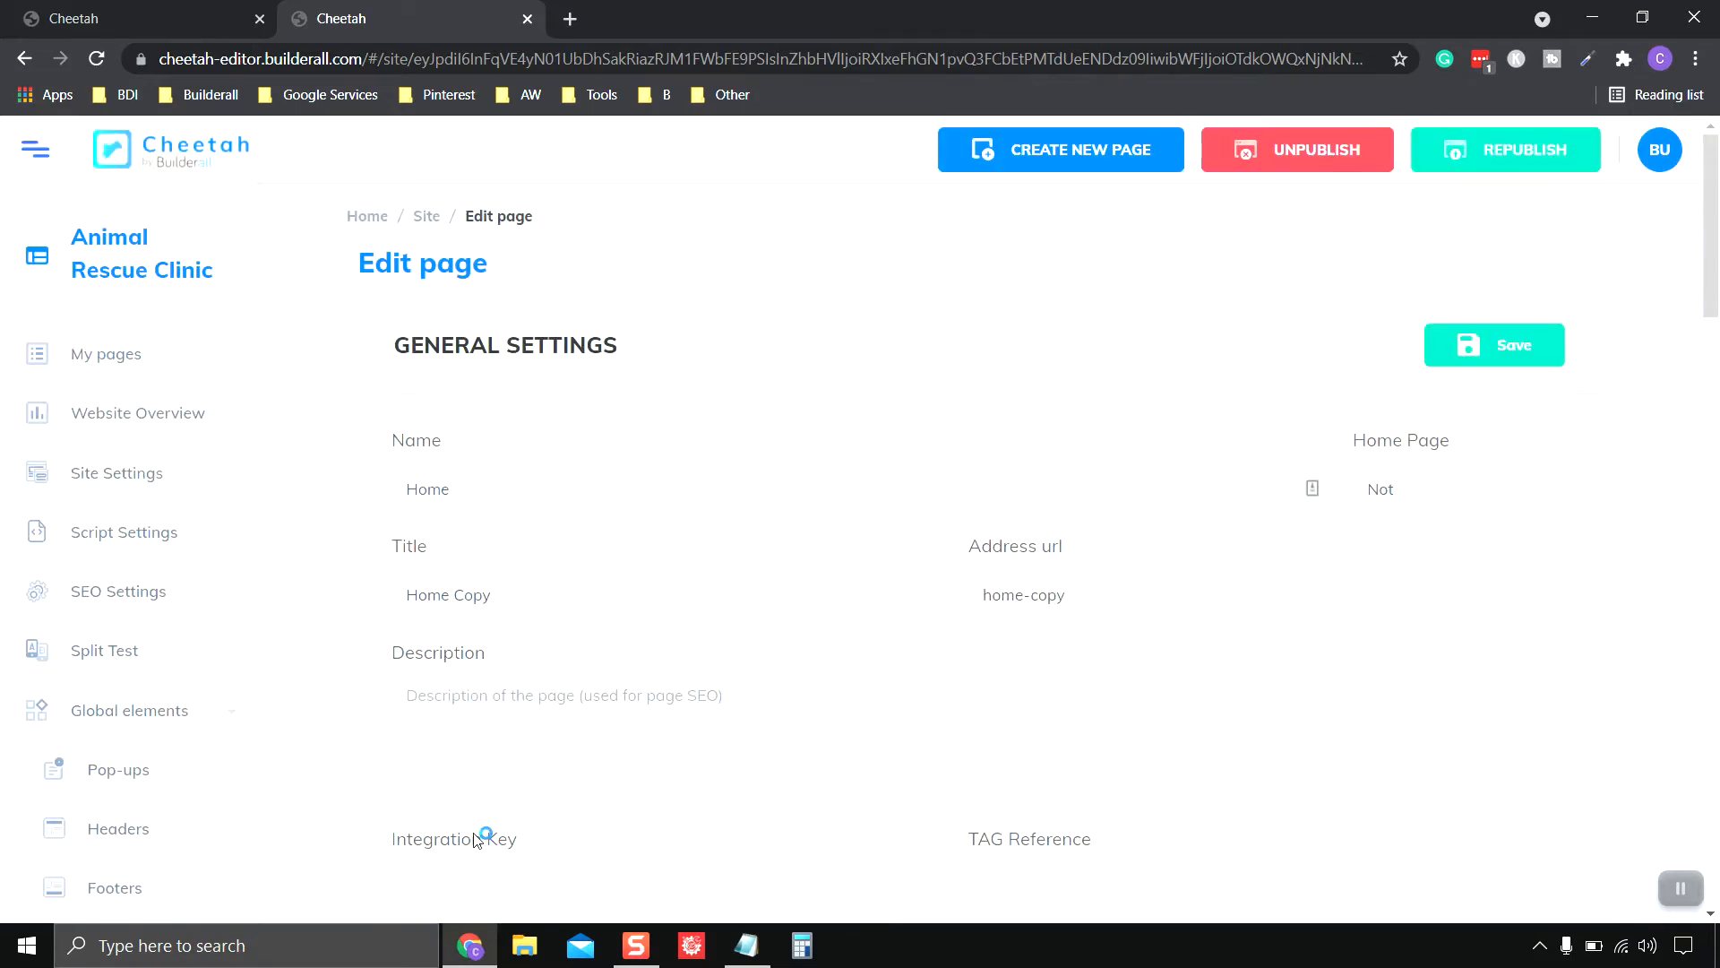
pyautogui.doubleClick(490, 491)
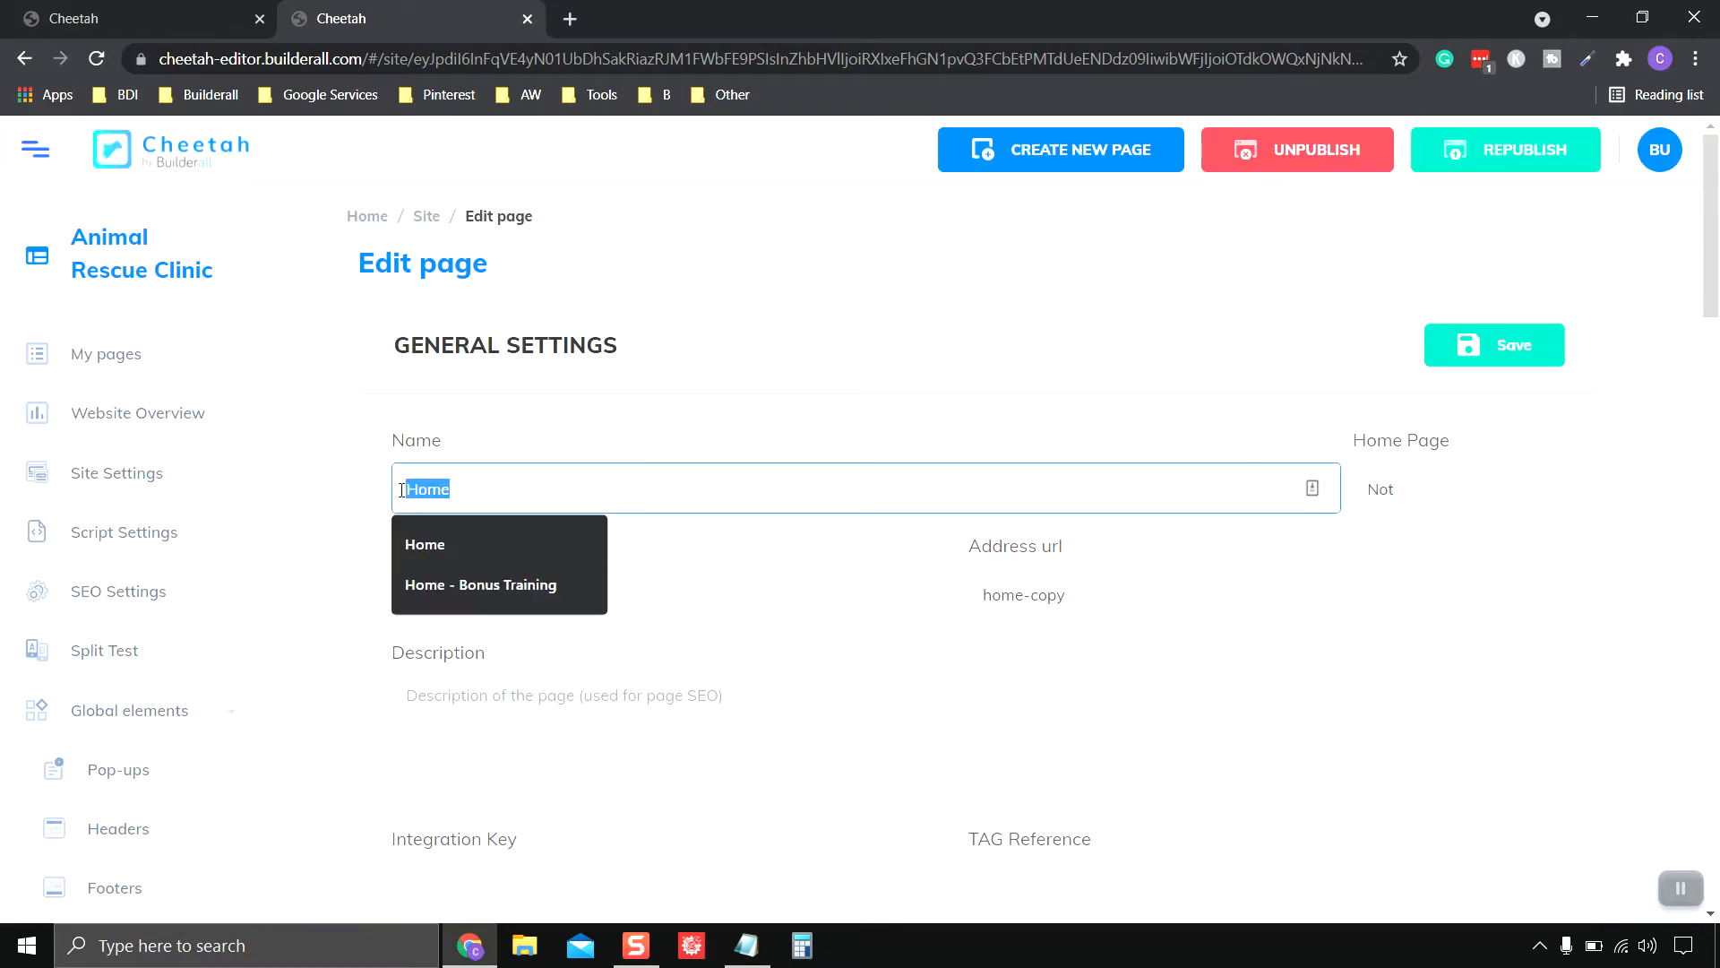
pyautogui.write('About')
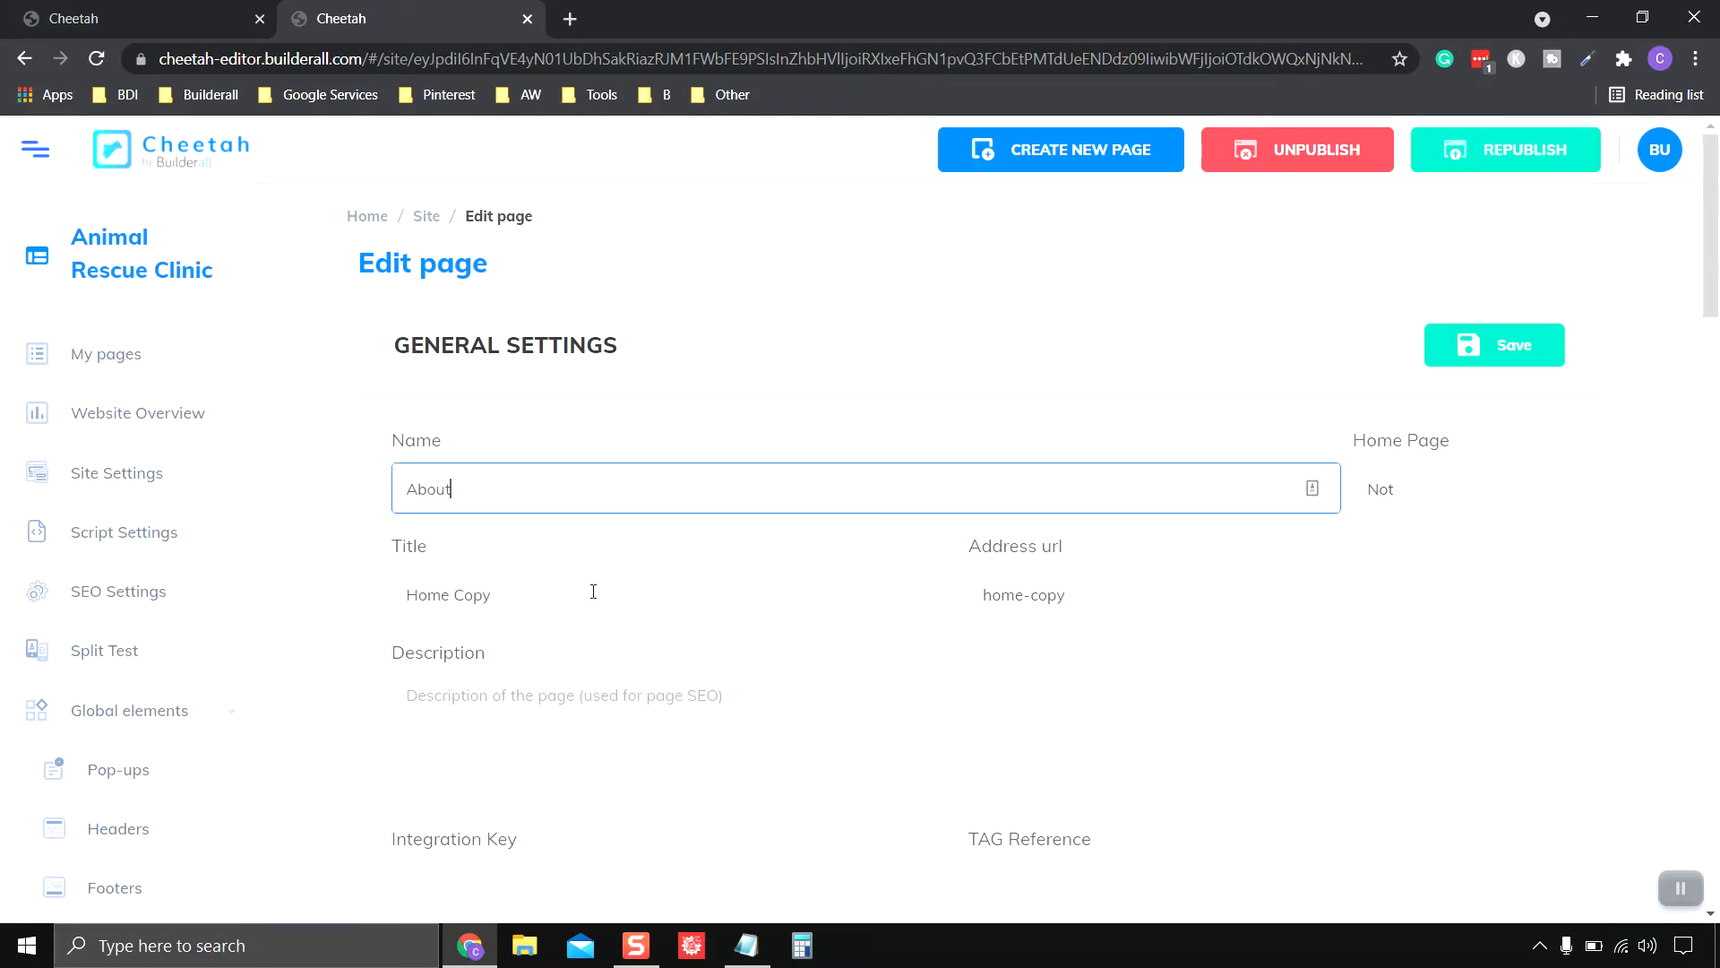
pyautogui.press('Tab')
pyautogui.write('Abou')
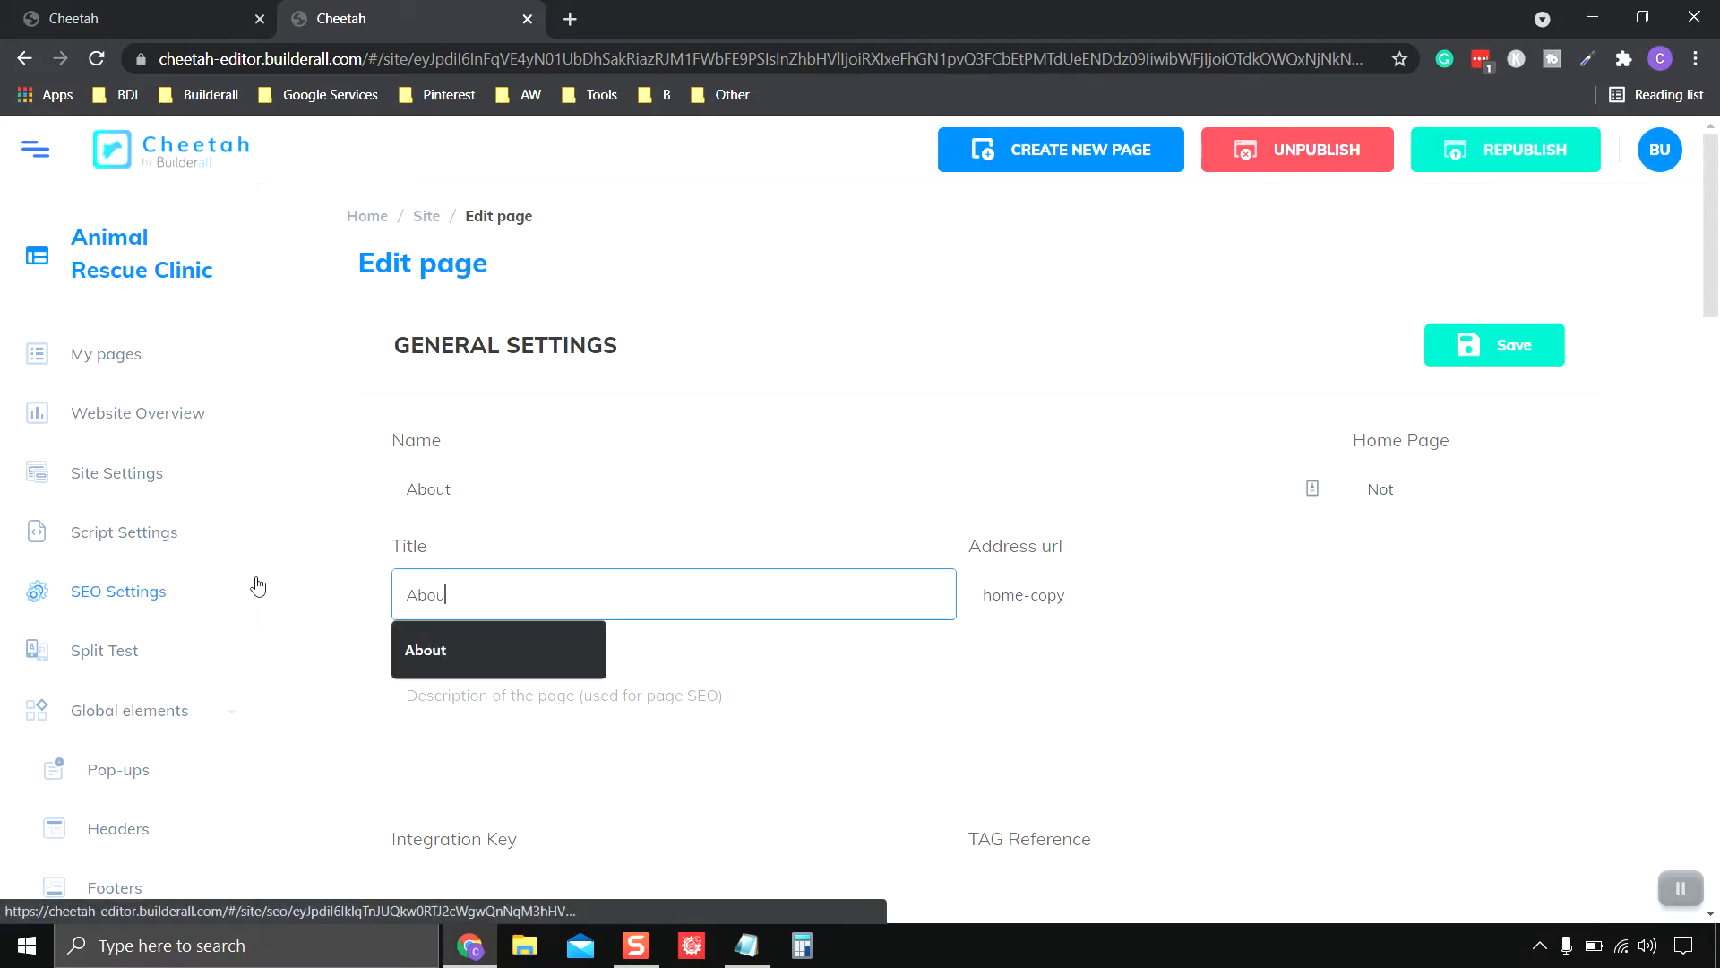
pyautogui.write('t')
pyautogui.press('Tab')
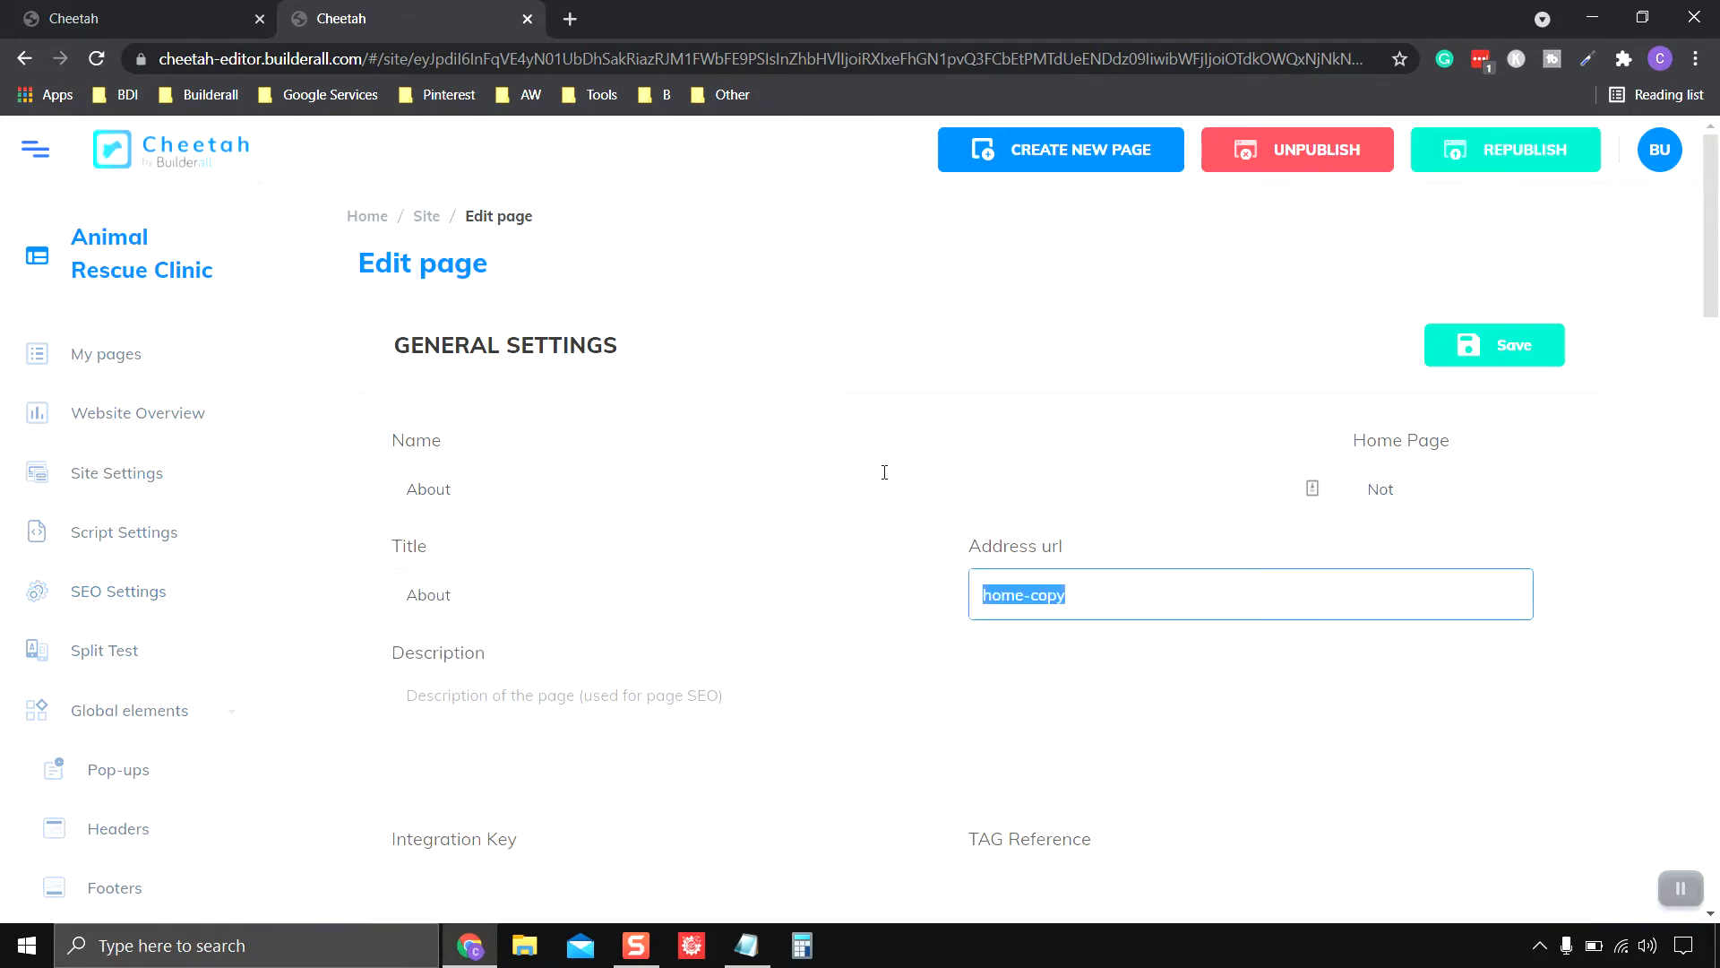
pyautogui.write('about')
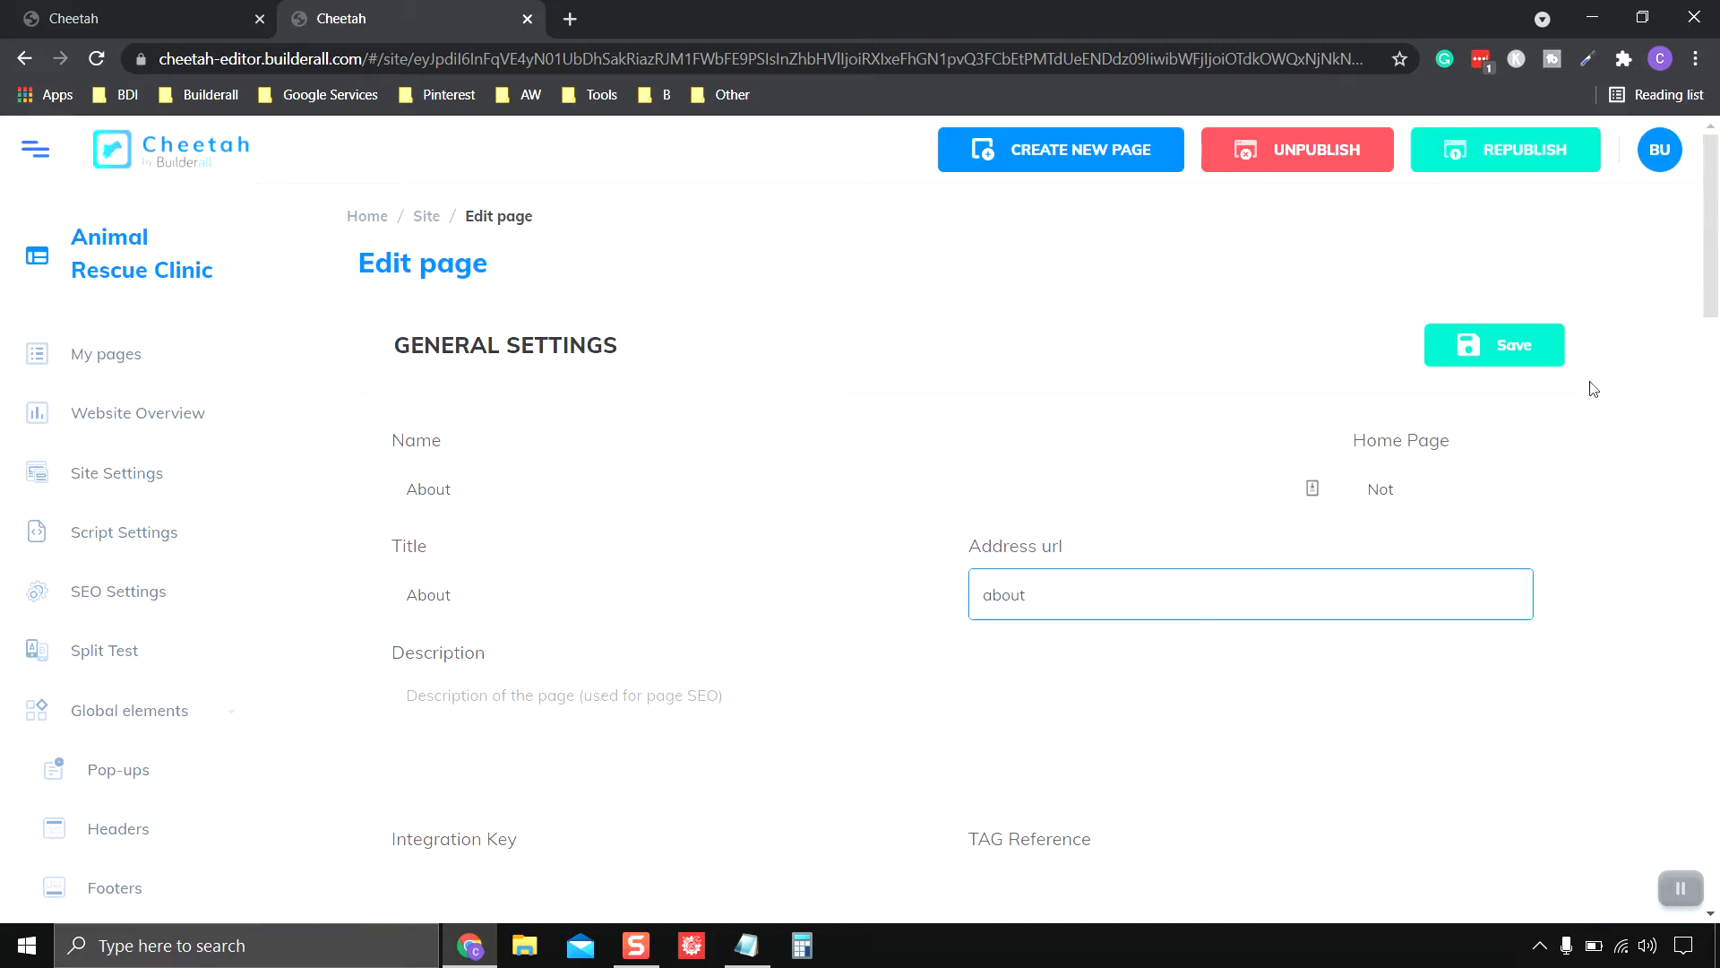
pyautogui.click(1523, 347)
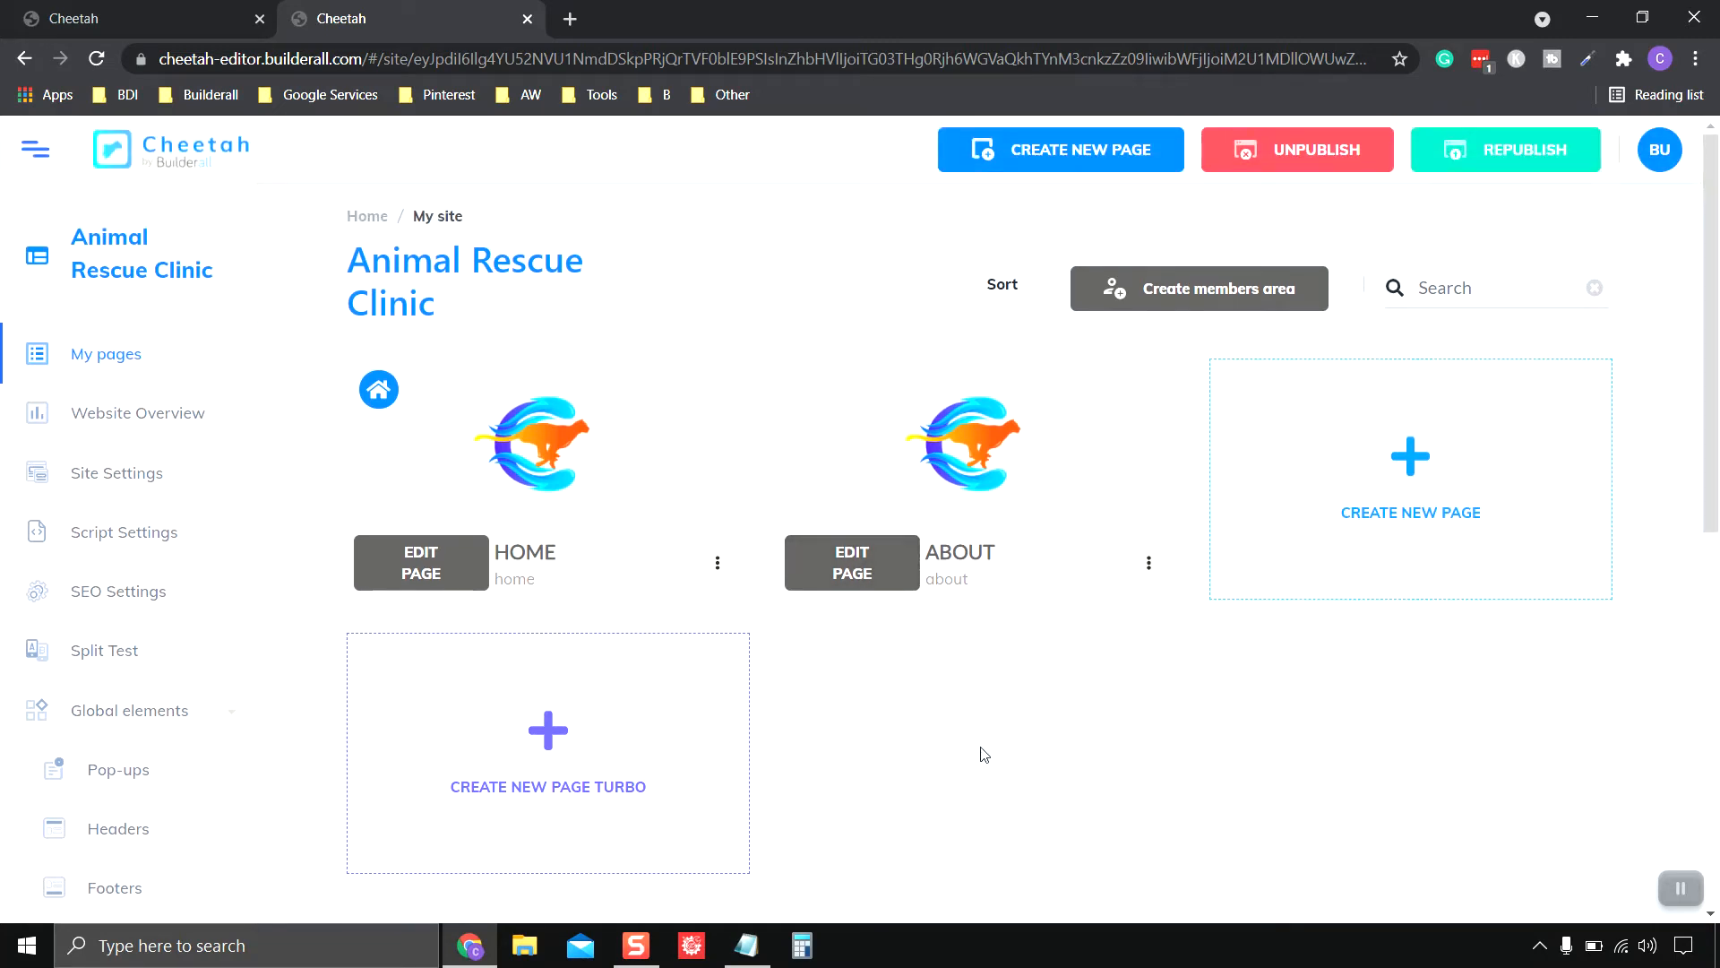
# - Open the About page in the page editor and look through its template sections
pyautogui.click(860, 571)
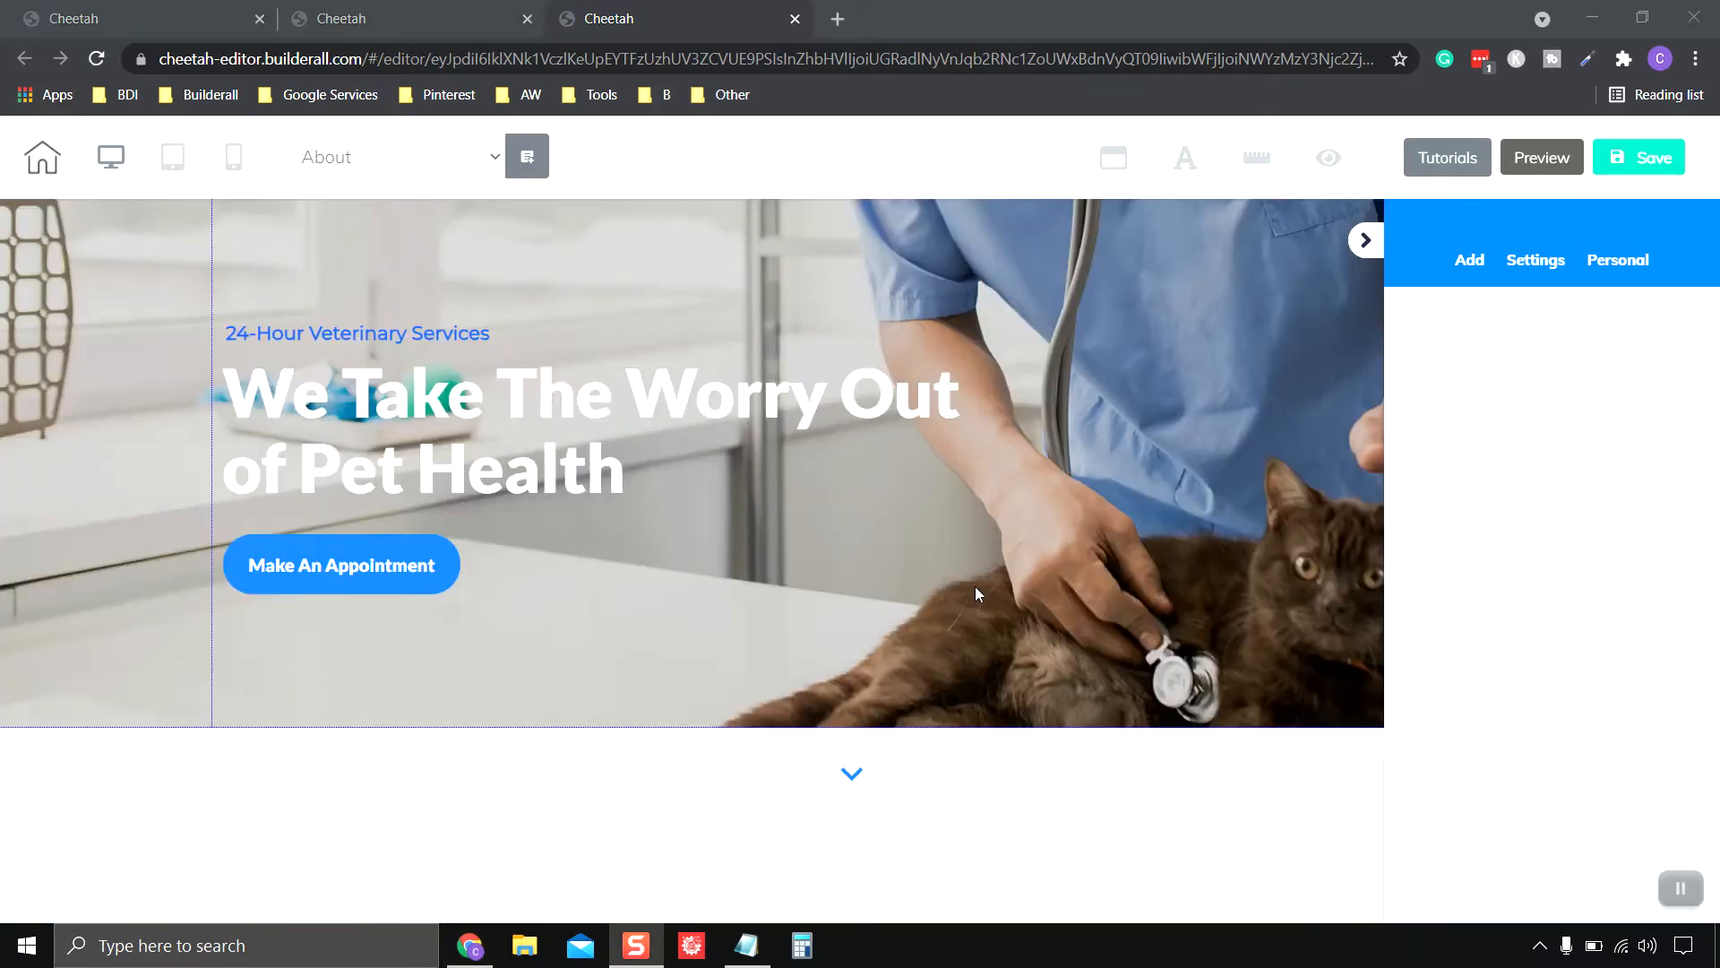
pyautogui.click(470, 163)
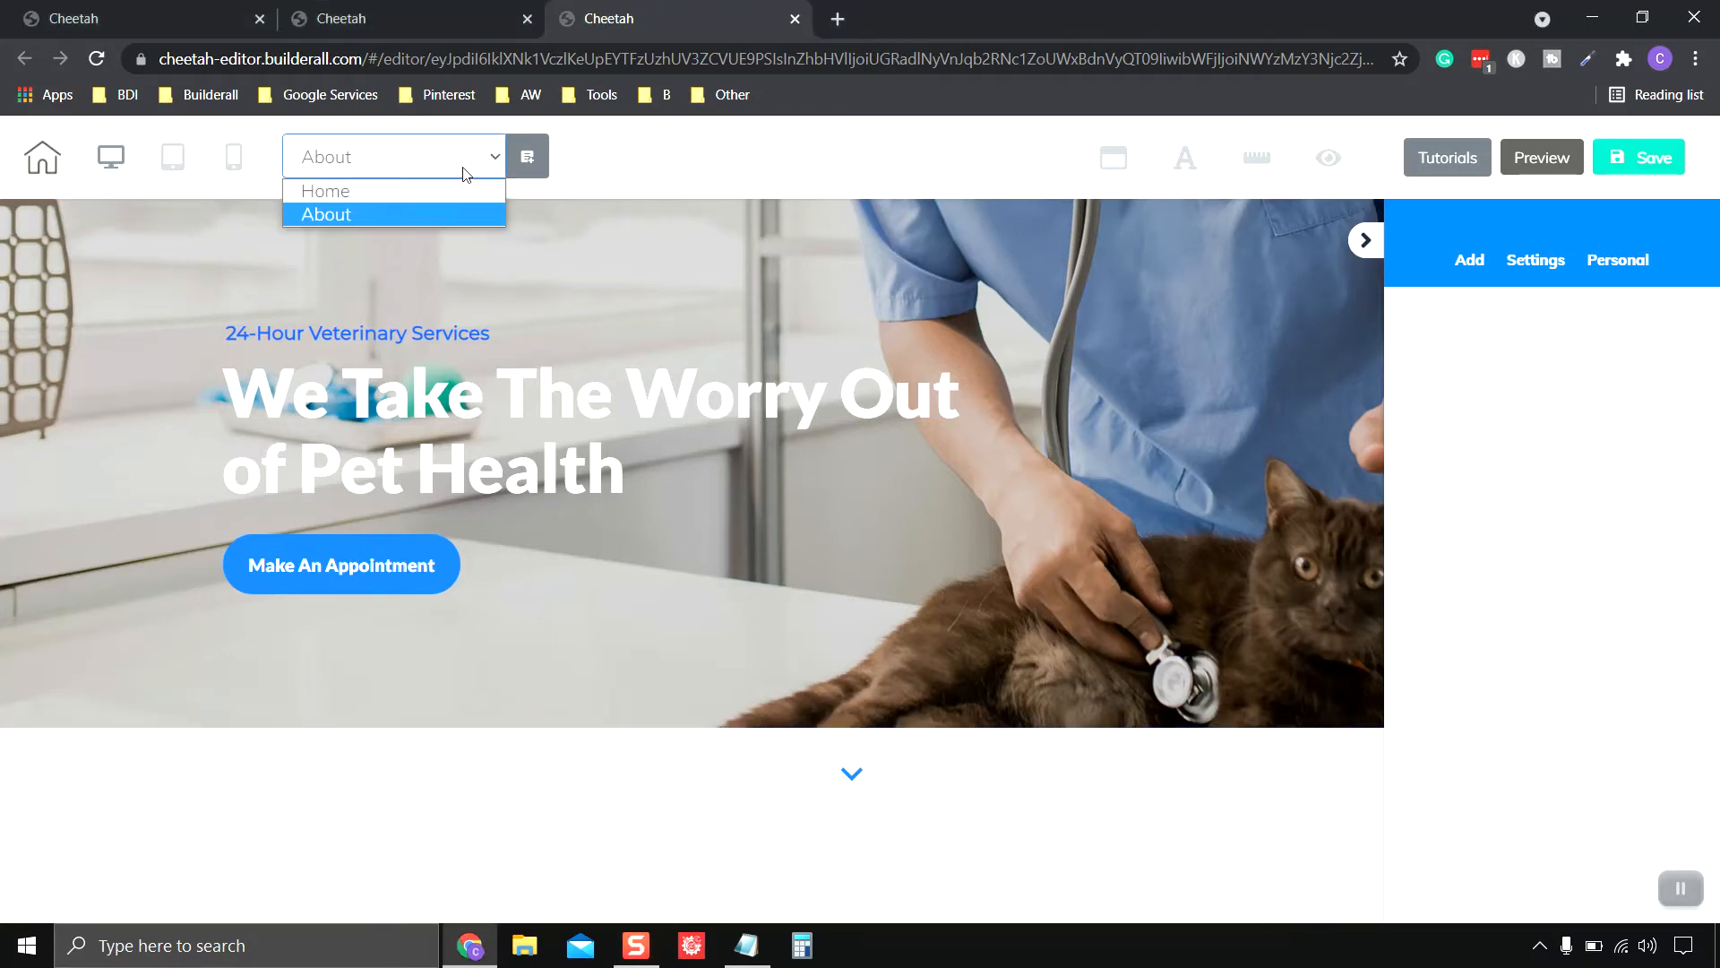
pyautogui.click(348, 215)
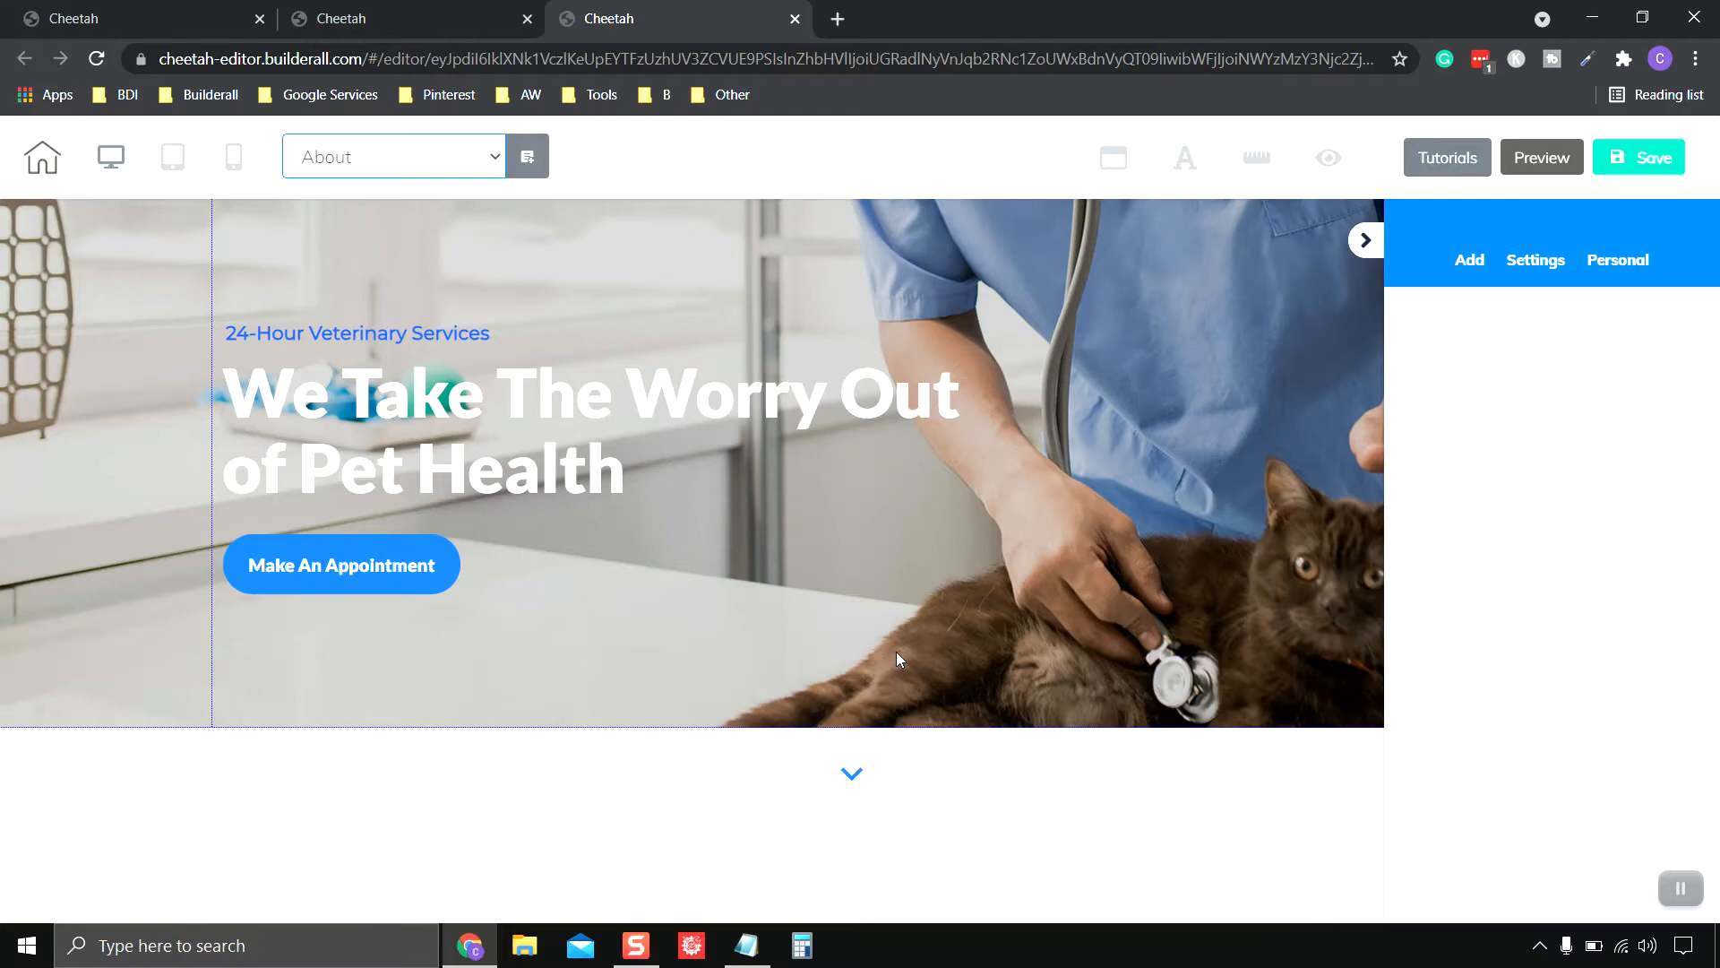
pyautogui.scroll(-5, 926, 519)
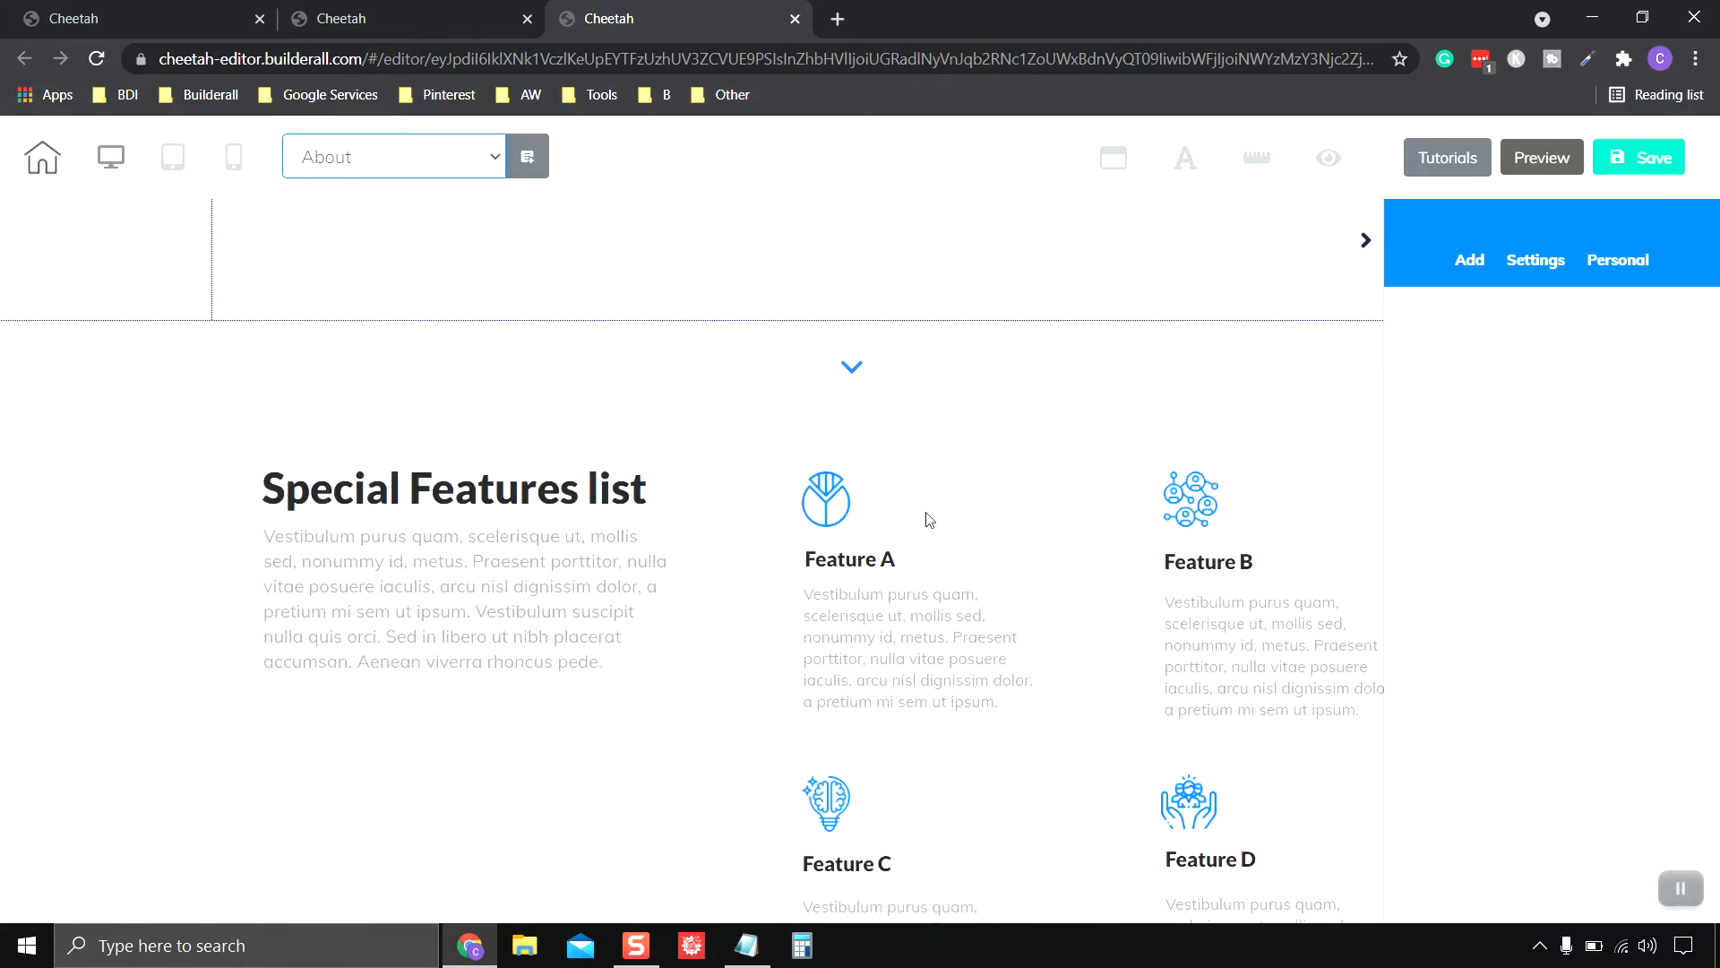
pyautogui.scroll(-20, 929, 519)
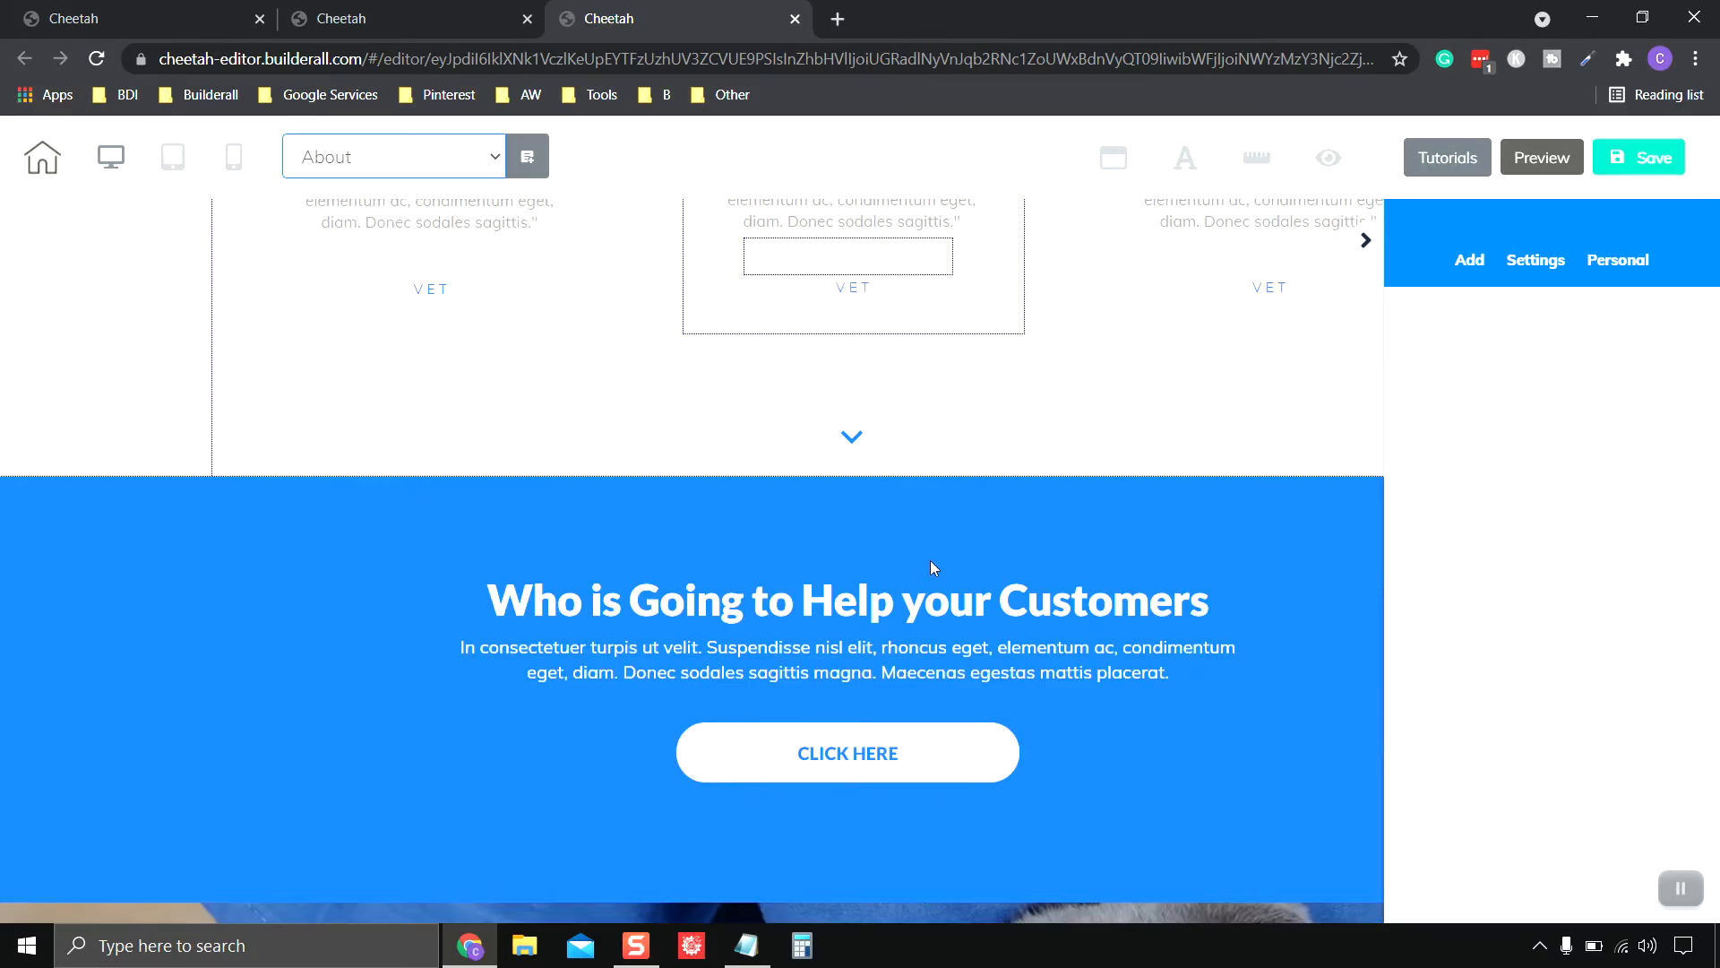
pyautogui.scroll(15, 930, 561)
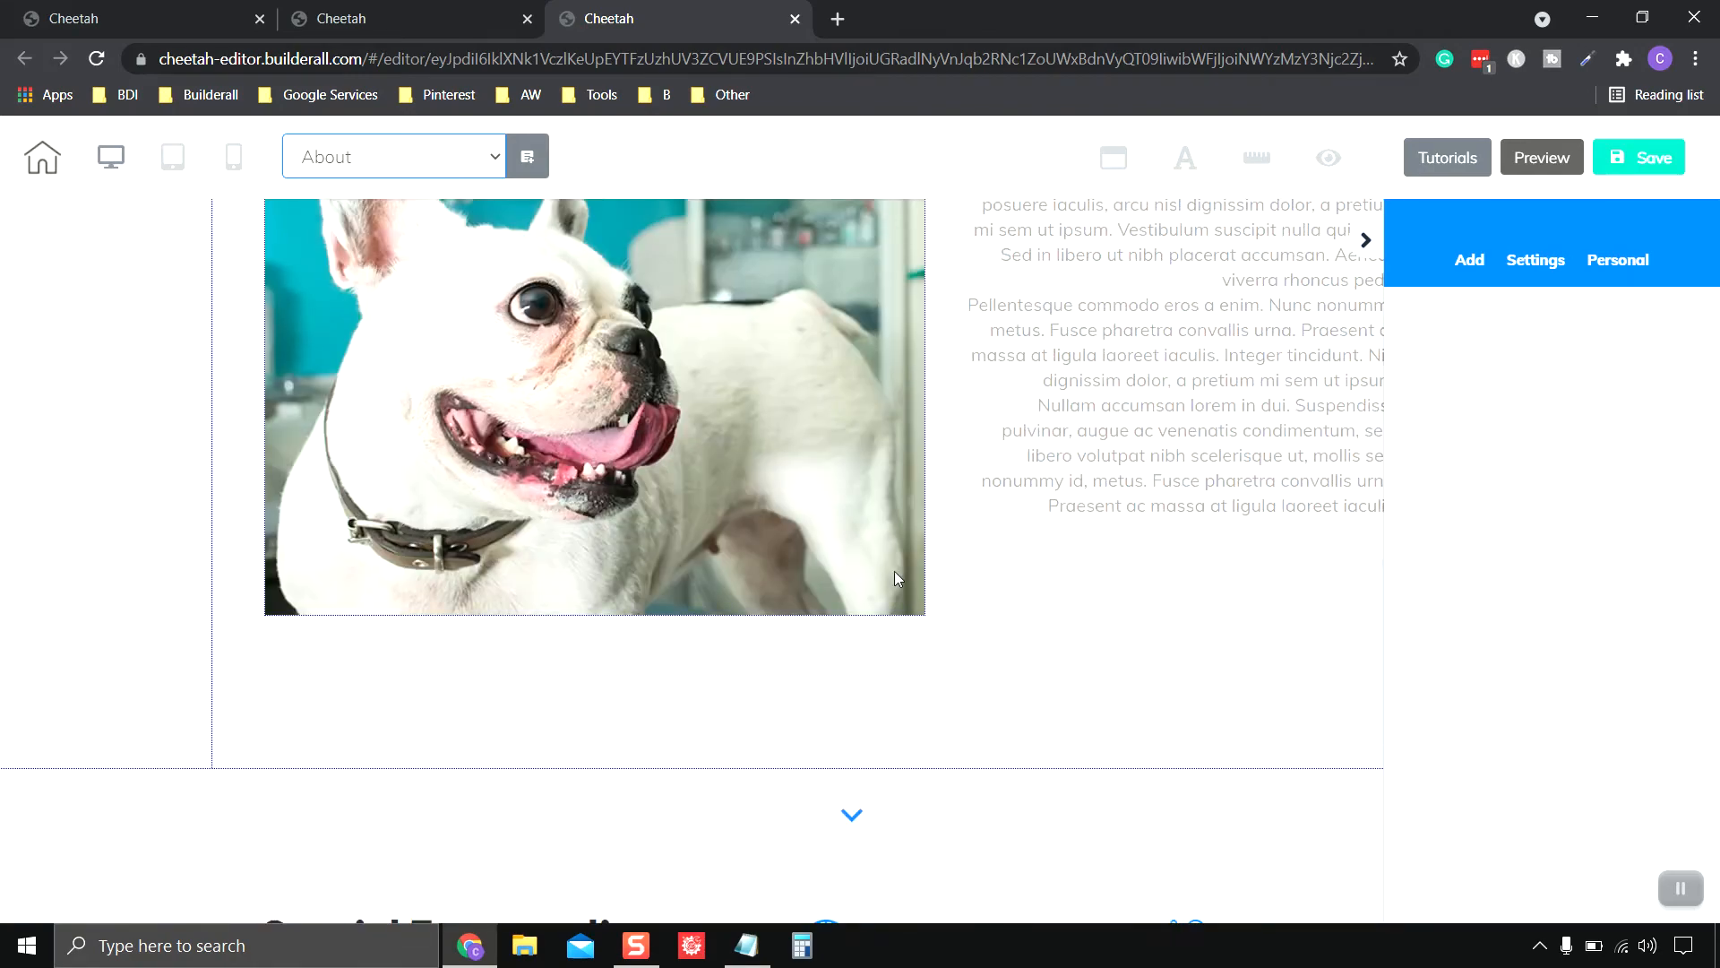
pyautogui.scroll(10, 899, 578)
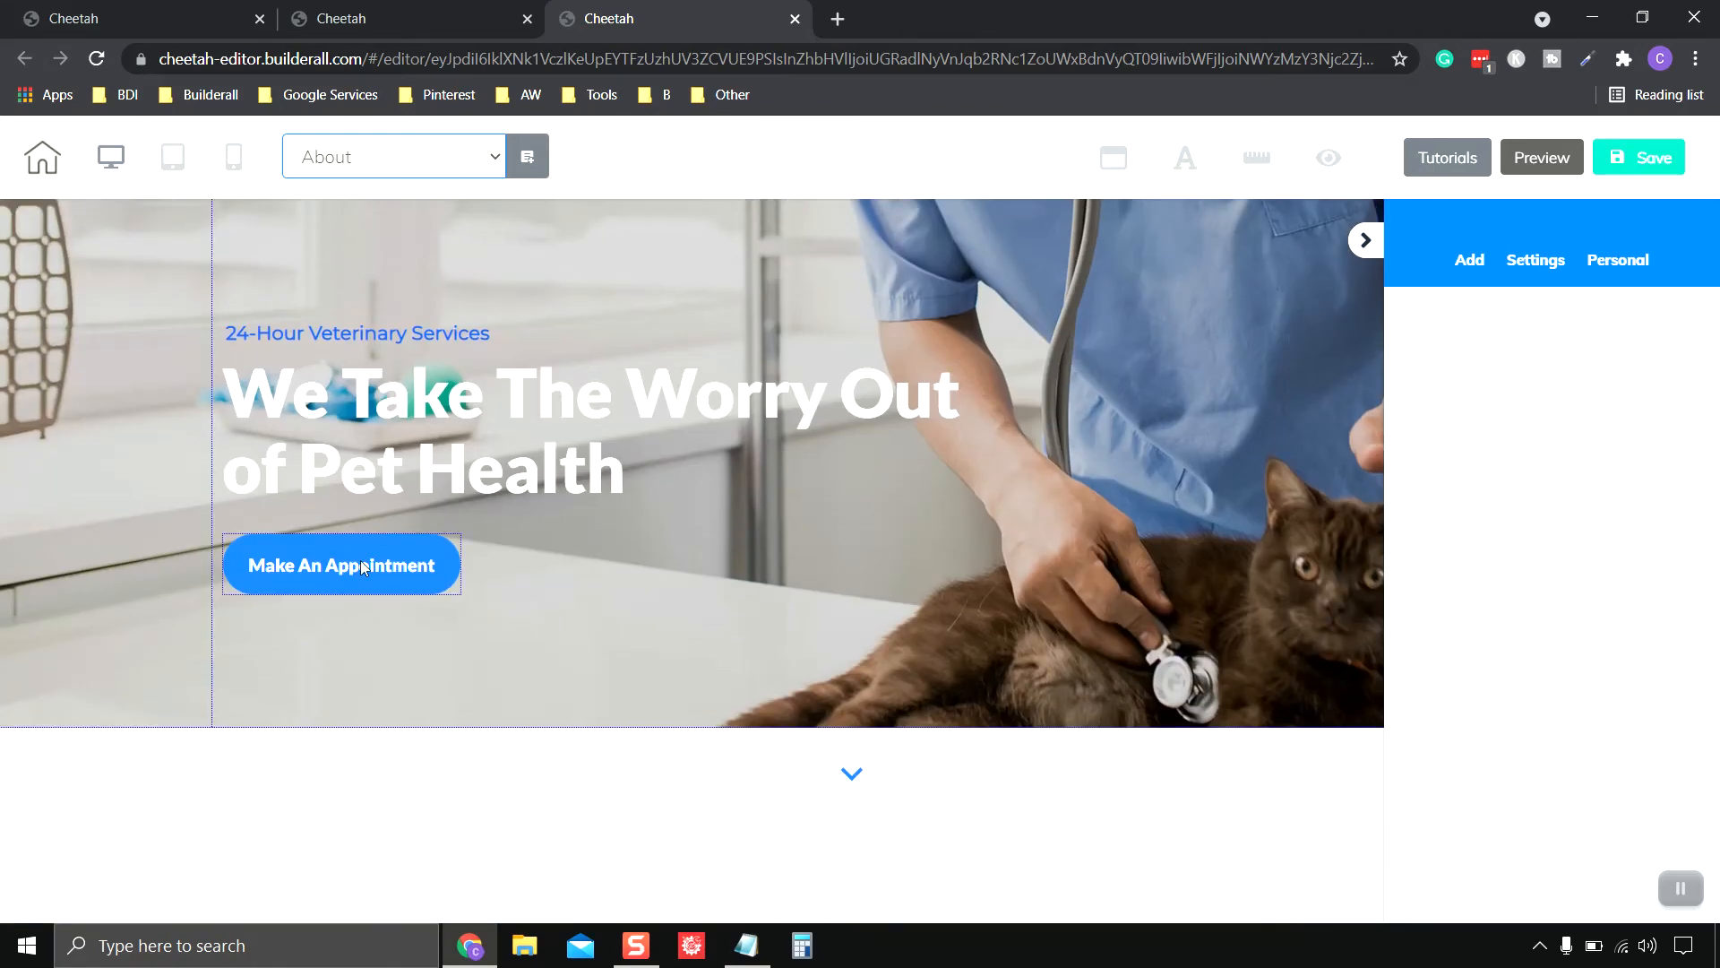
# - Delete the Make An Appointment button and the 24-Hour Veterinary Services text from the About page's hero banner
pyautogui.click(363, 561)
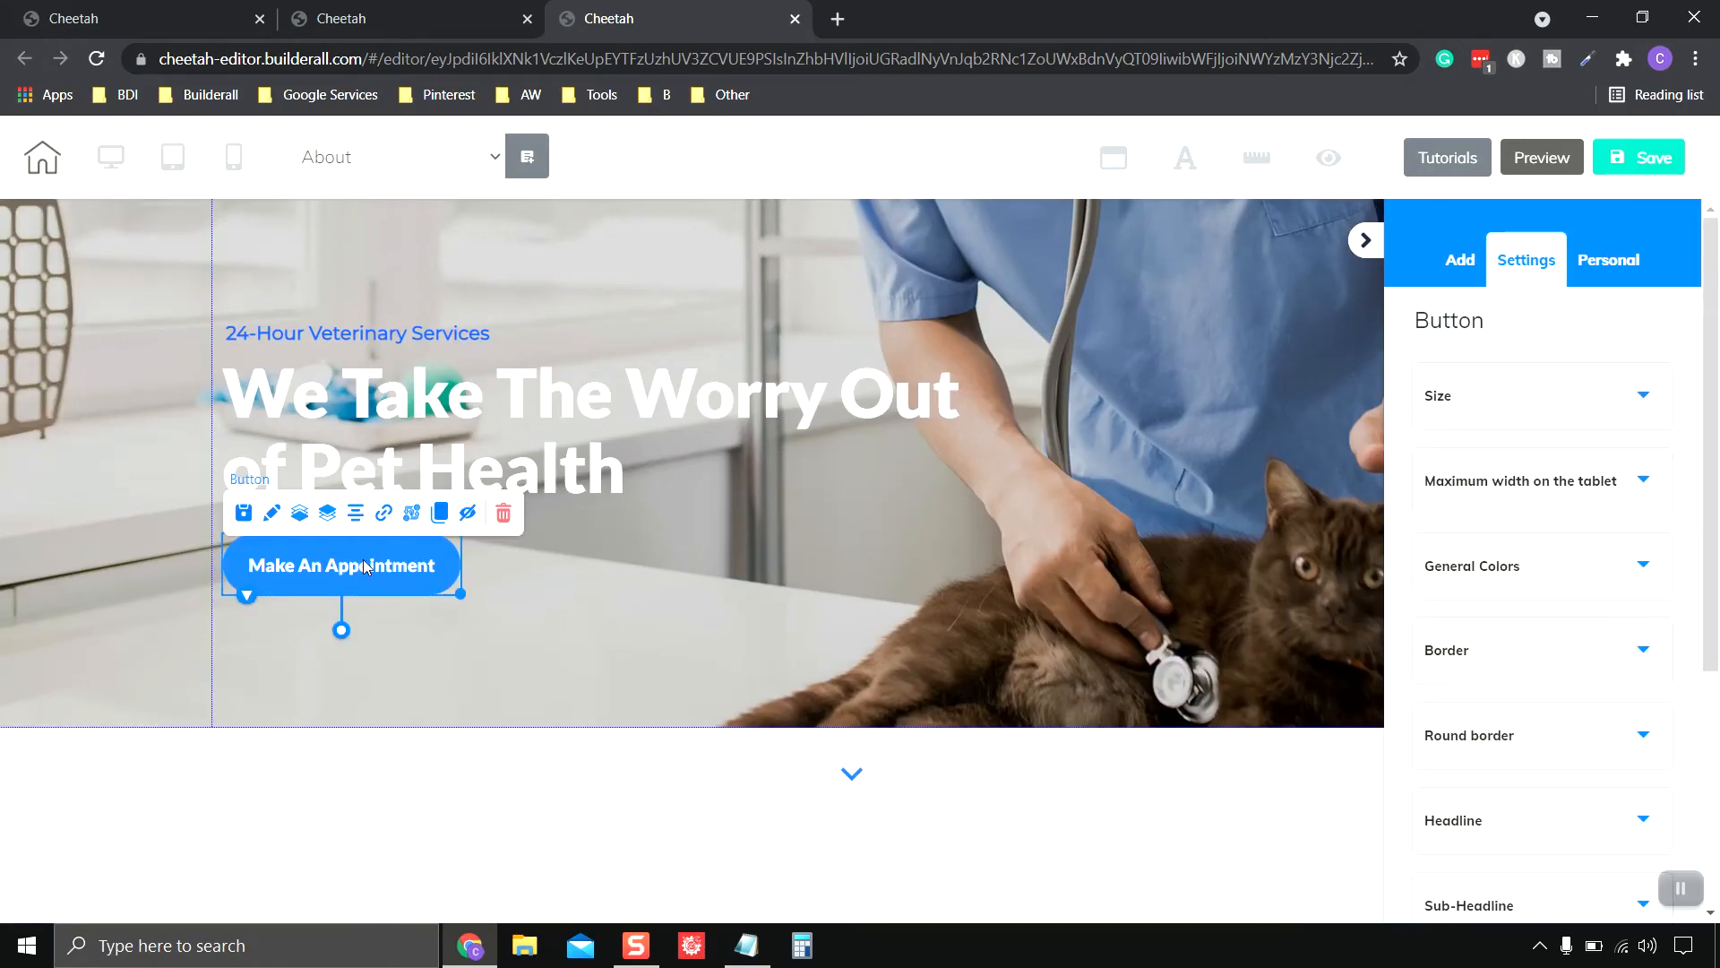
pyautogui.click(503, 513)
pyautogui.click(1031, 581)
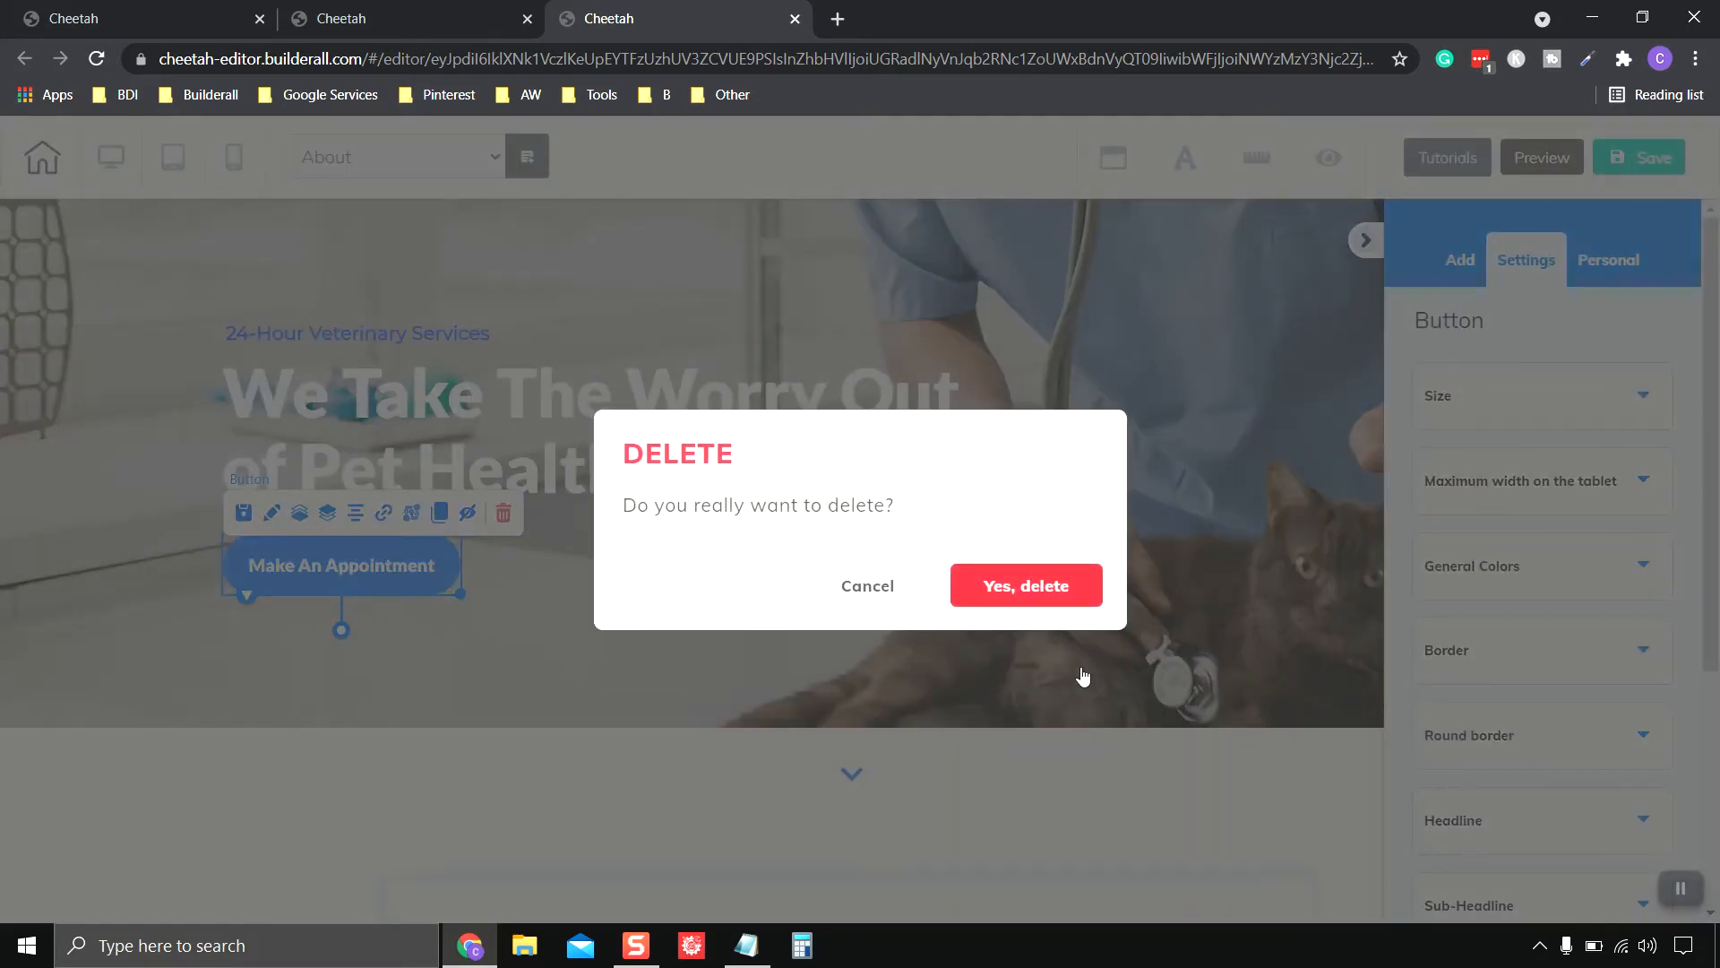
pyautogui.click(399, 337)
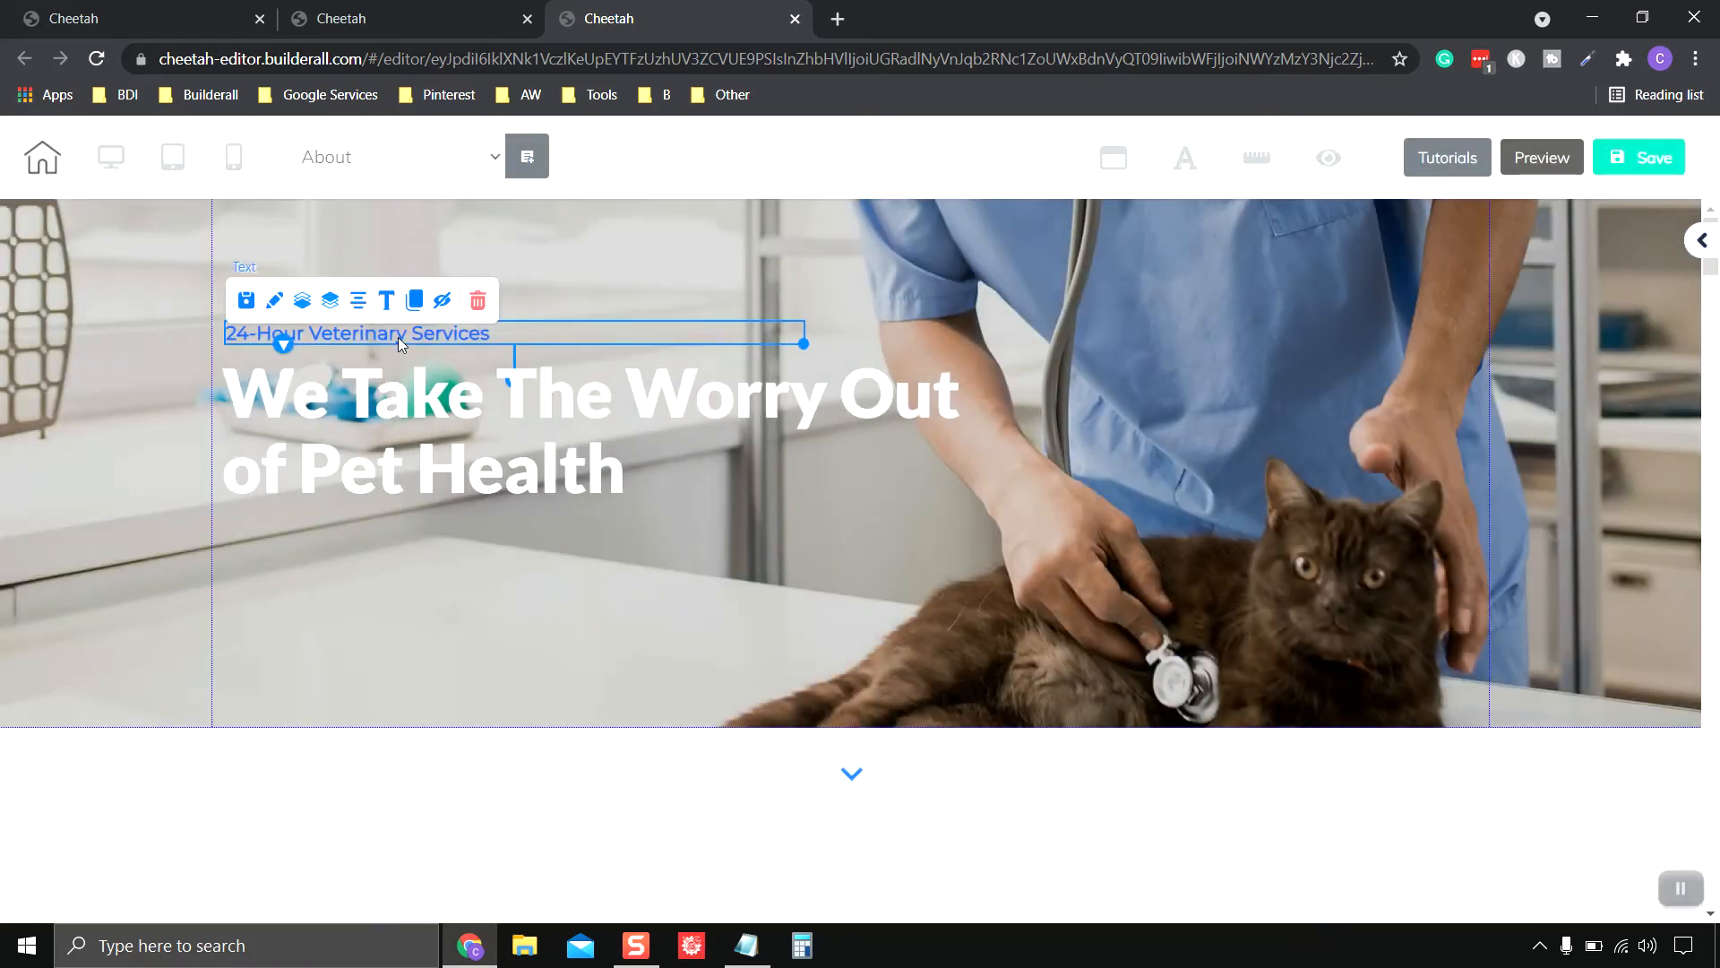
pyautogui.click(479, 301)
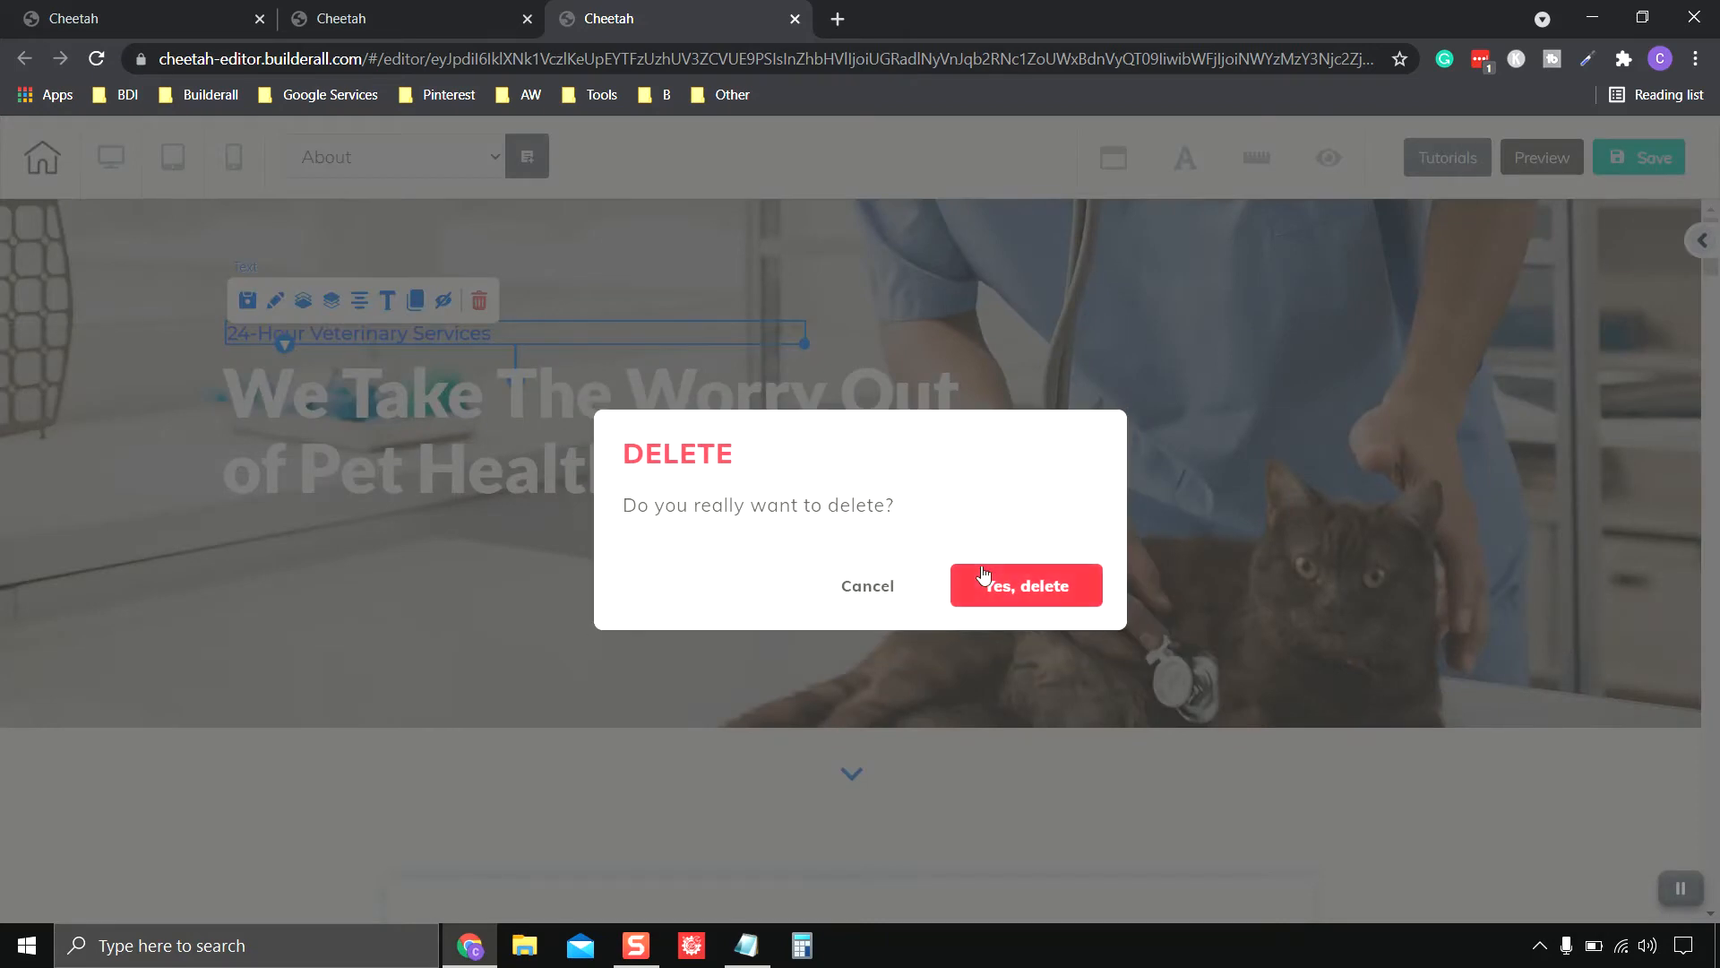
pyautogui.click(1019, 593)
# - Replace the hero banner's headline text with "About Us"
pyautogui.click(638, 398)
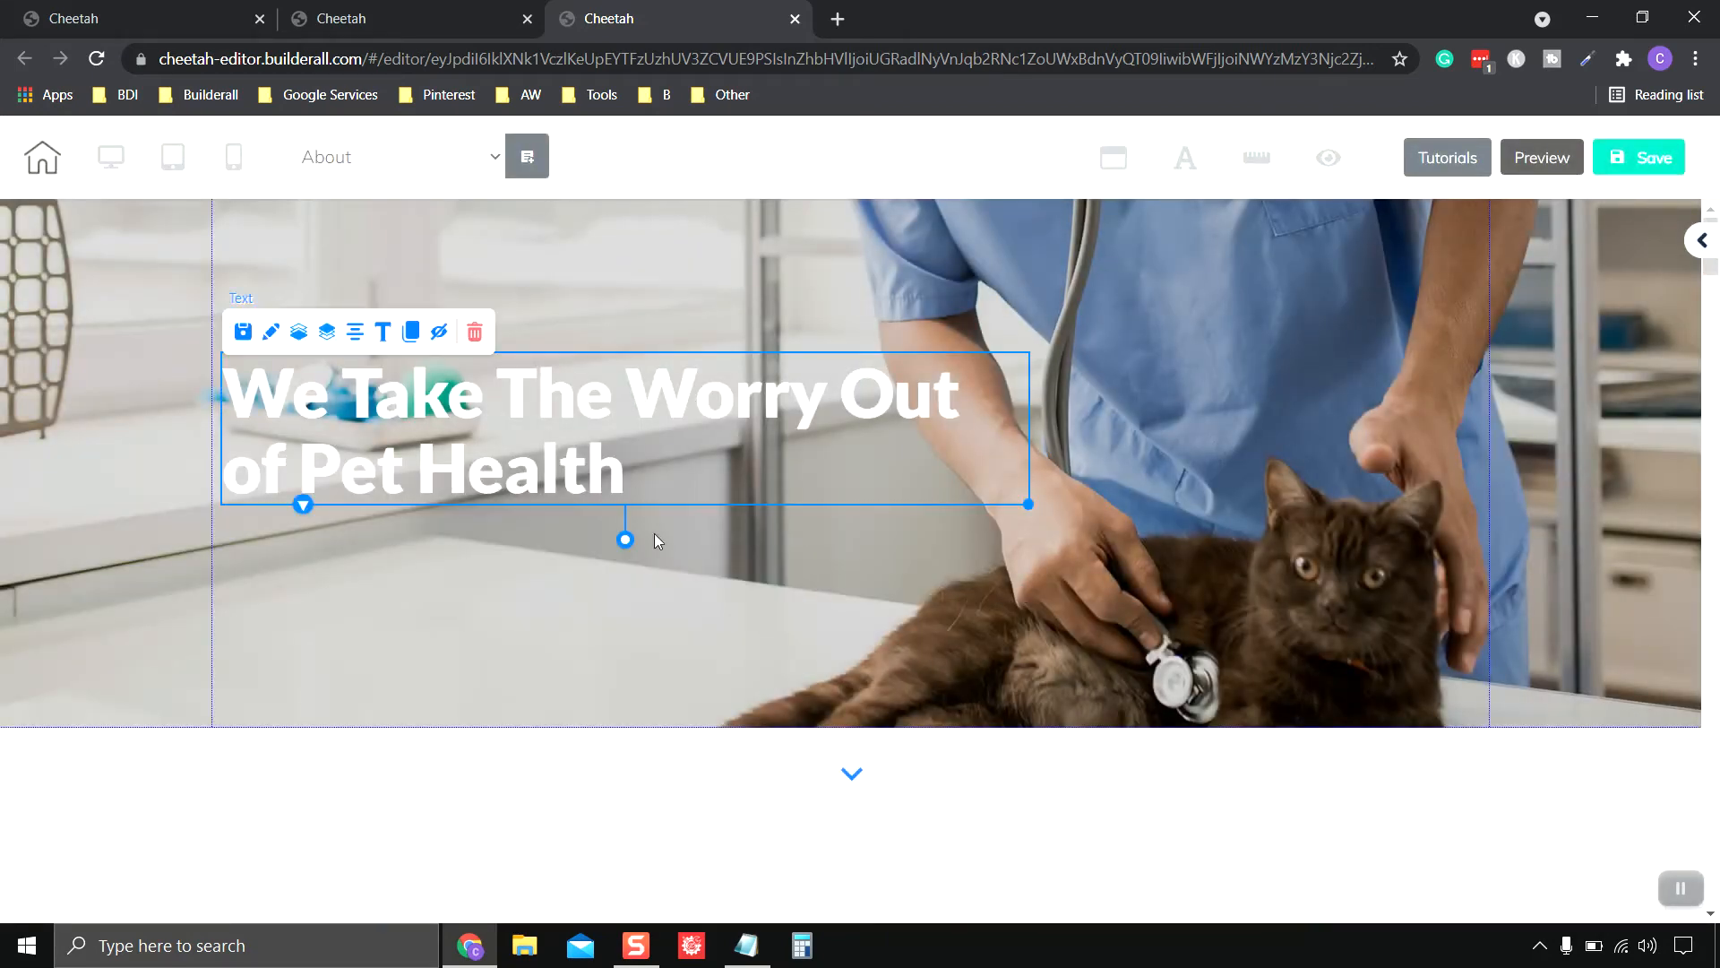
pyautogui.doubleClick(628, 468)
pyautogui.moveTo(626, 470); pyautogui.dragTo(235, 397)
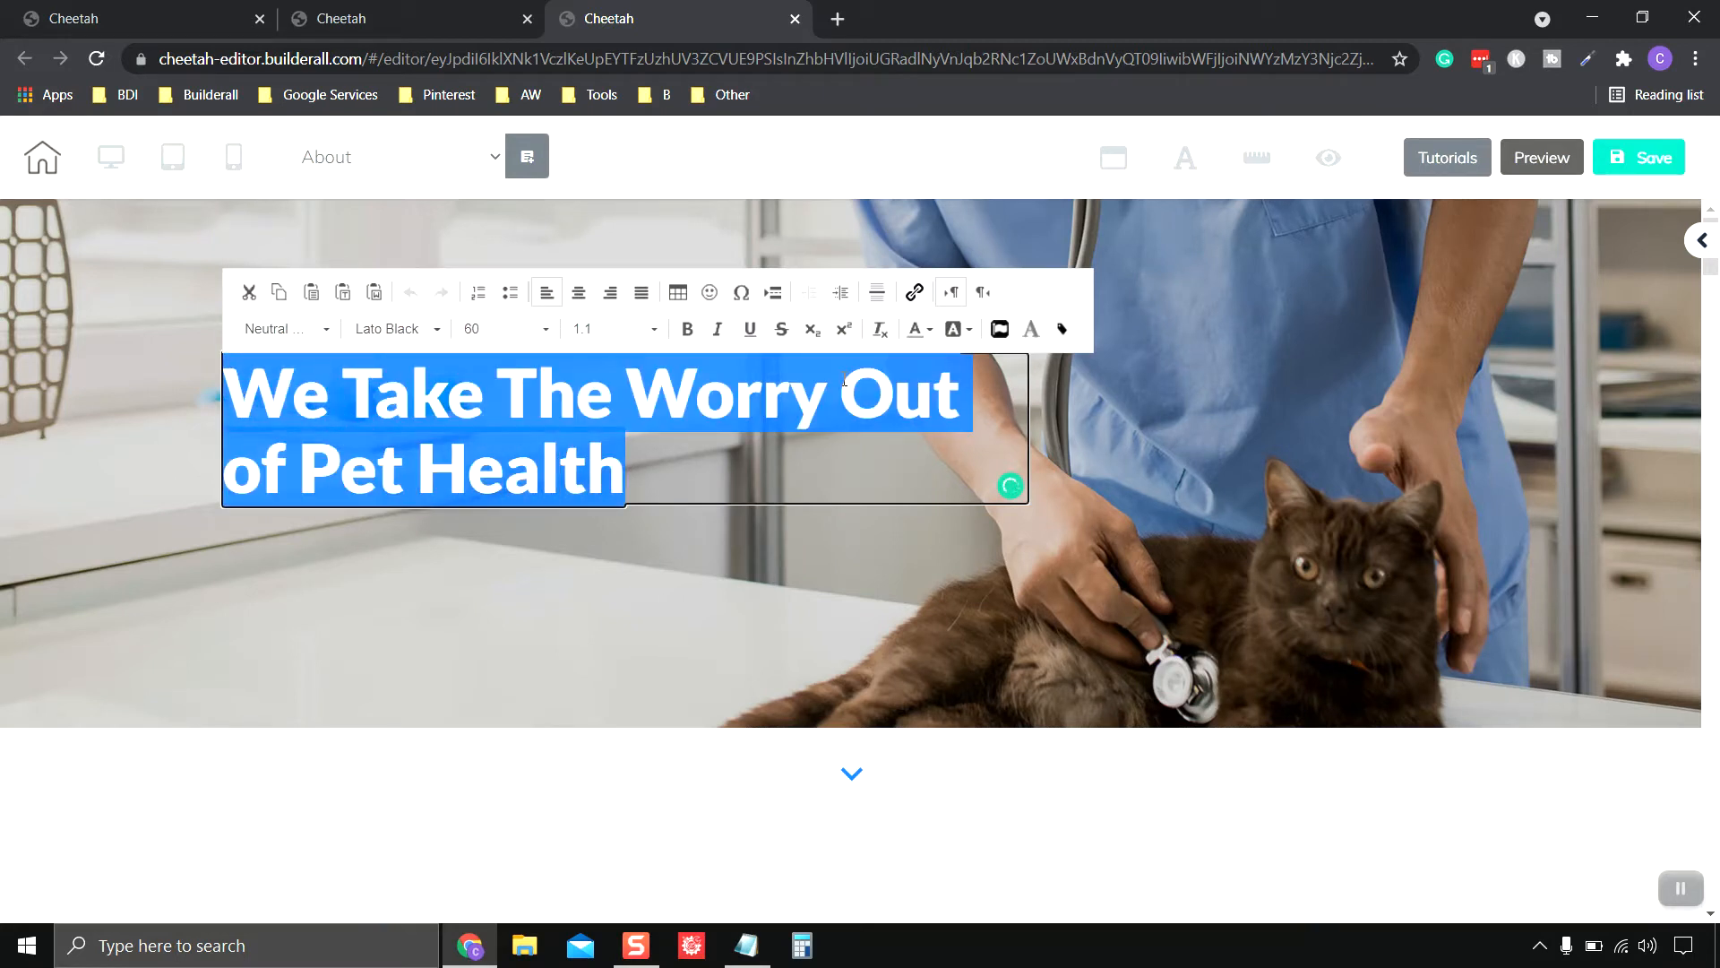
pyautogui.write('Abouts')
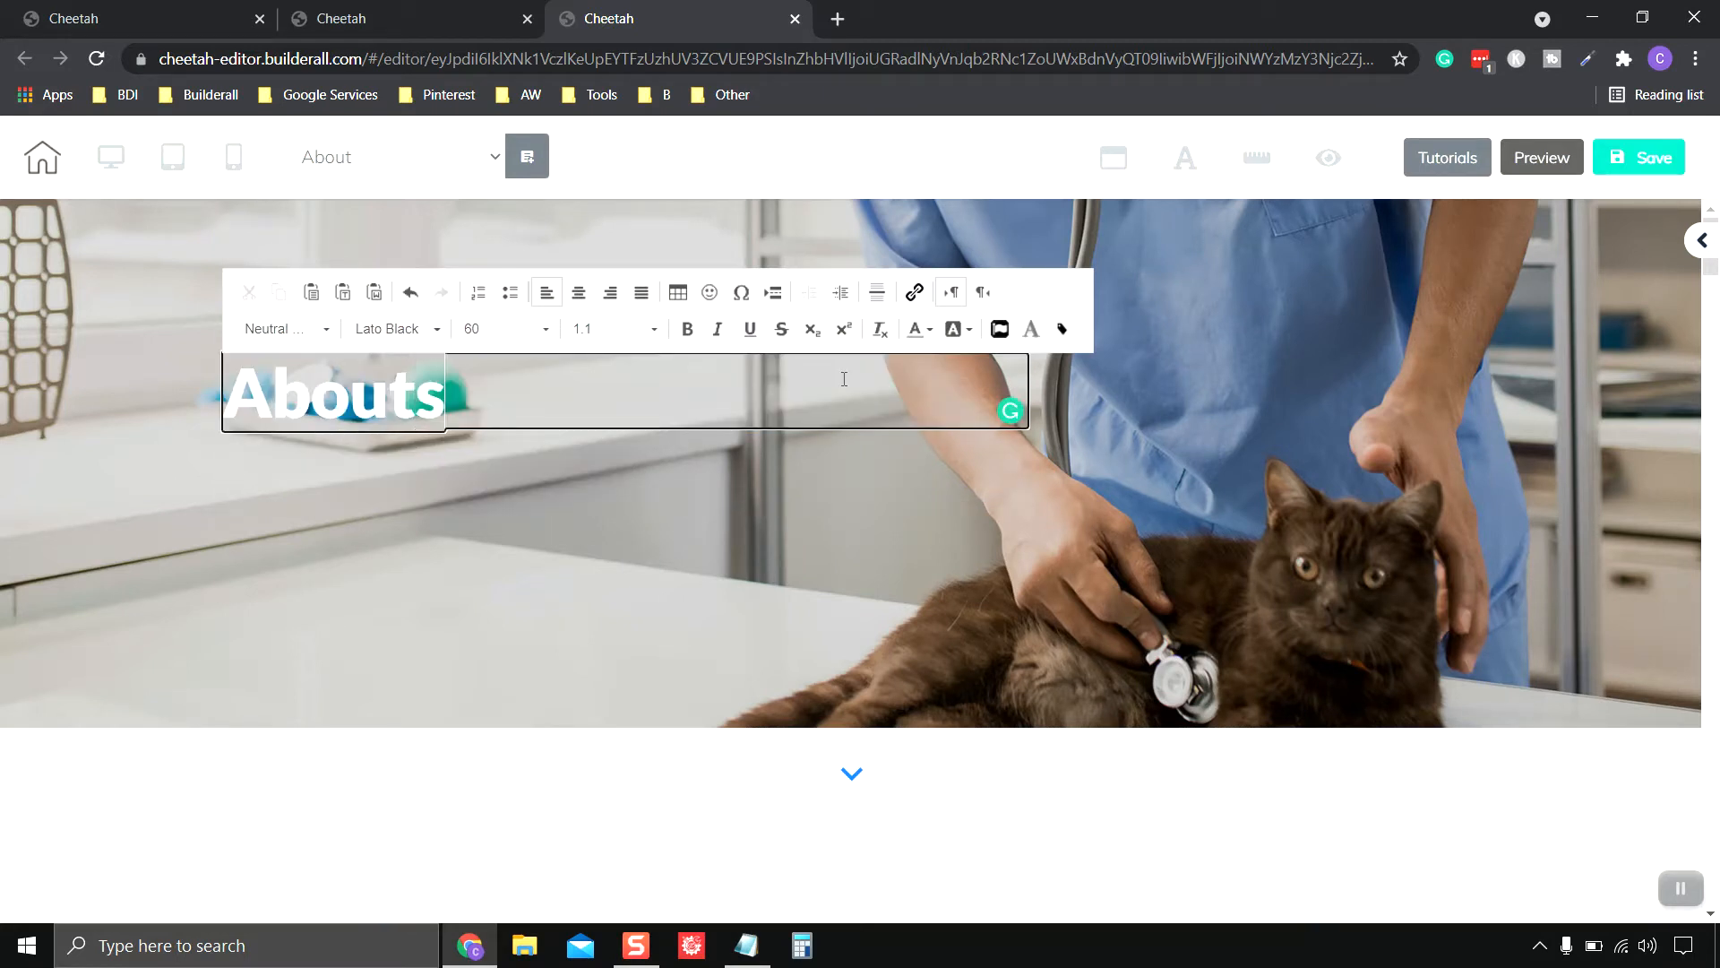
pyautogui.press('BackSpace')
pyautogui.write('Is')
pyautogui.press('BackSpace')
pyautogui.press('BackSpace')
pyautogui.write('Us')
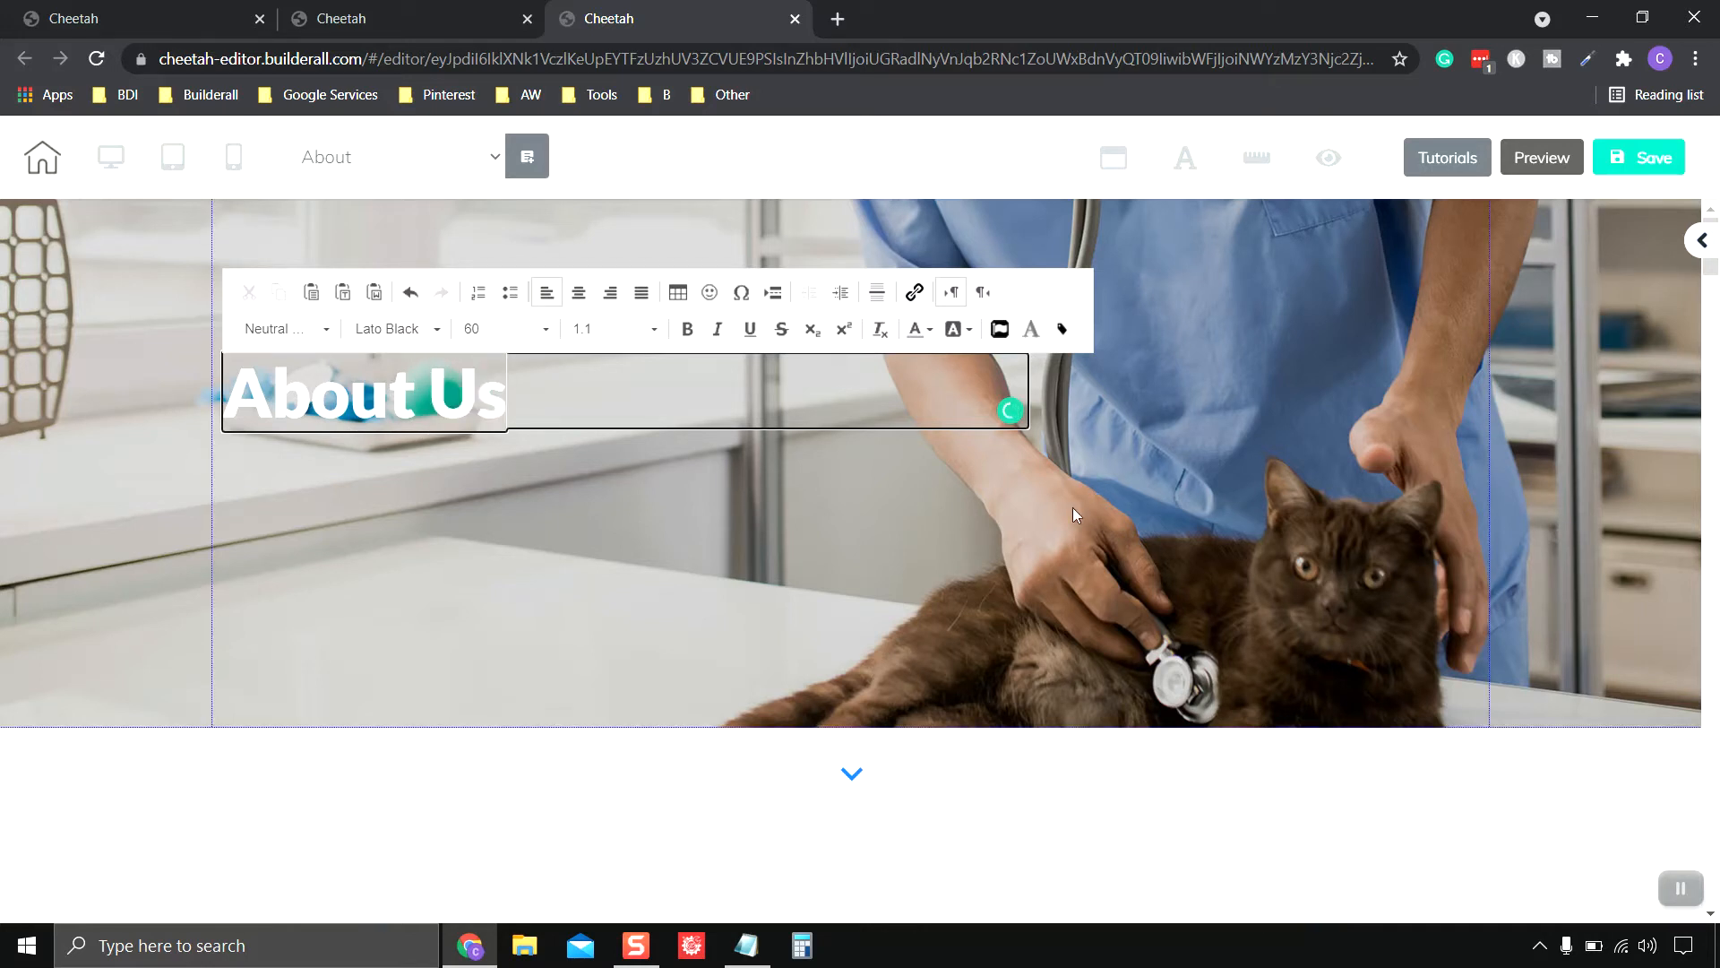
pyautogui.click(1073, 550)
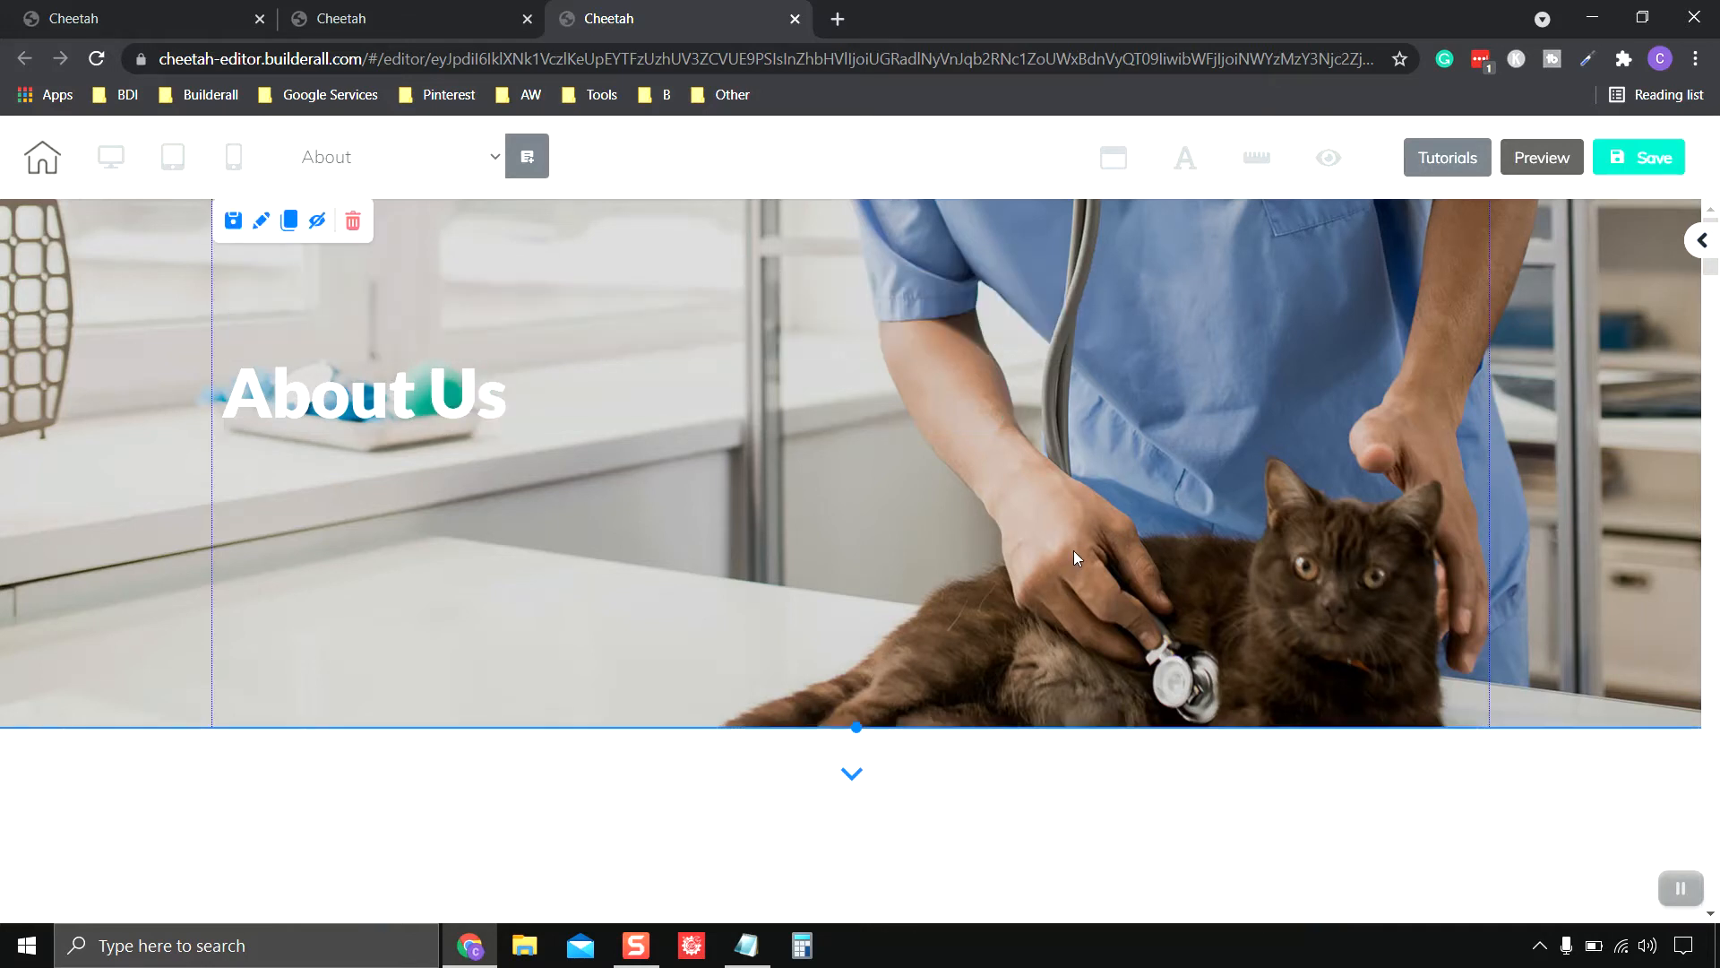
# - Narrow the About Us text box to fit its words and centre it horizontally in the hero banner
pyautogui.click(486, 432)
pyautogui.moveTo(549, 403); pyautogui.dragTo(929, 468)
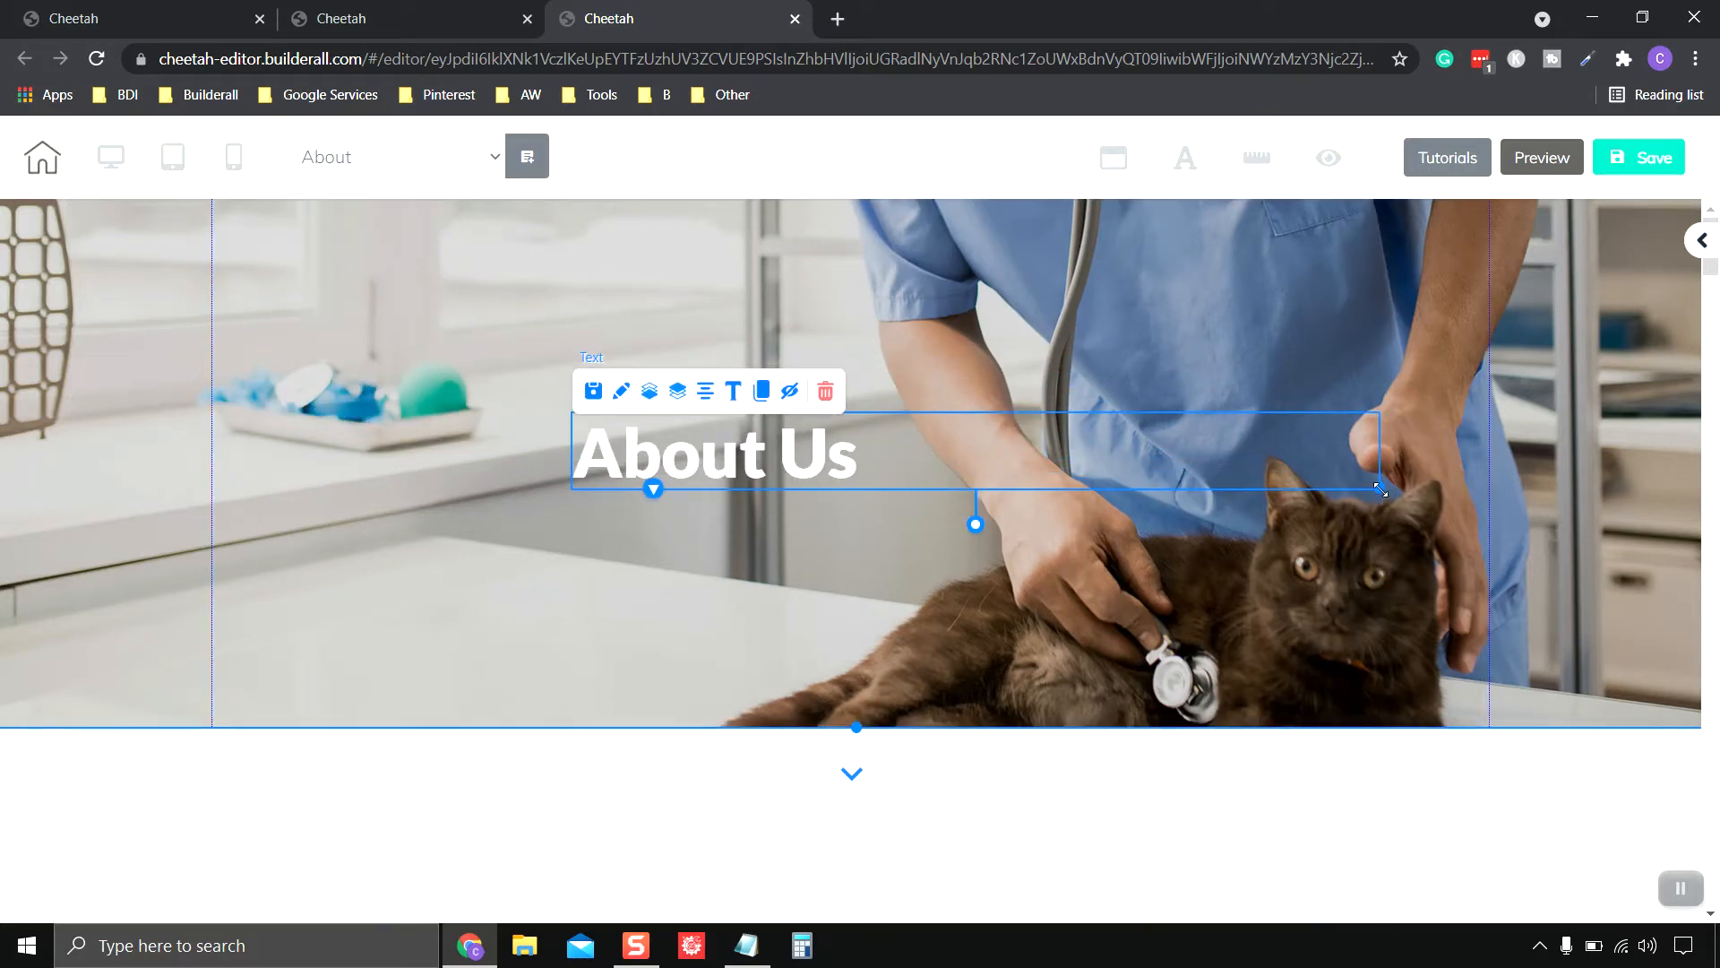
pyautogui.moveTo(1381, 490); pyautogui.dragTo(863, 490)
pyautogui.moveTo(755, 463); pyautogui.dragTo(912, 456)
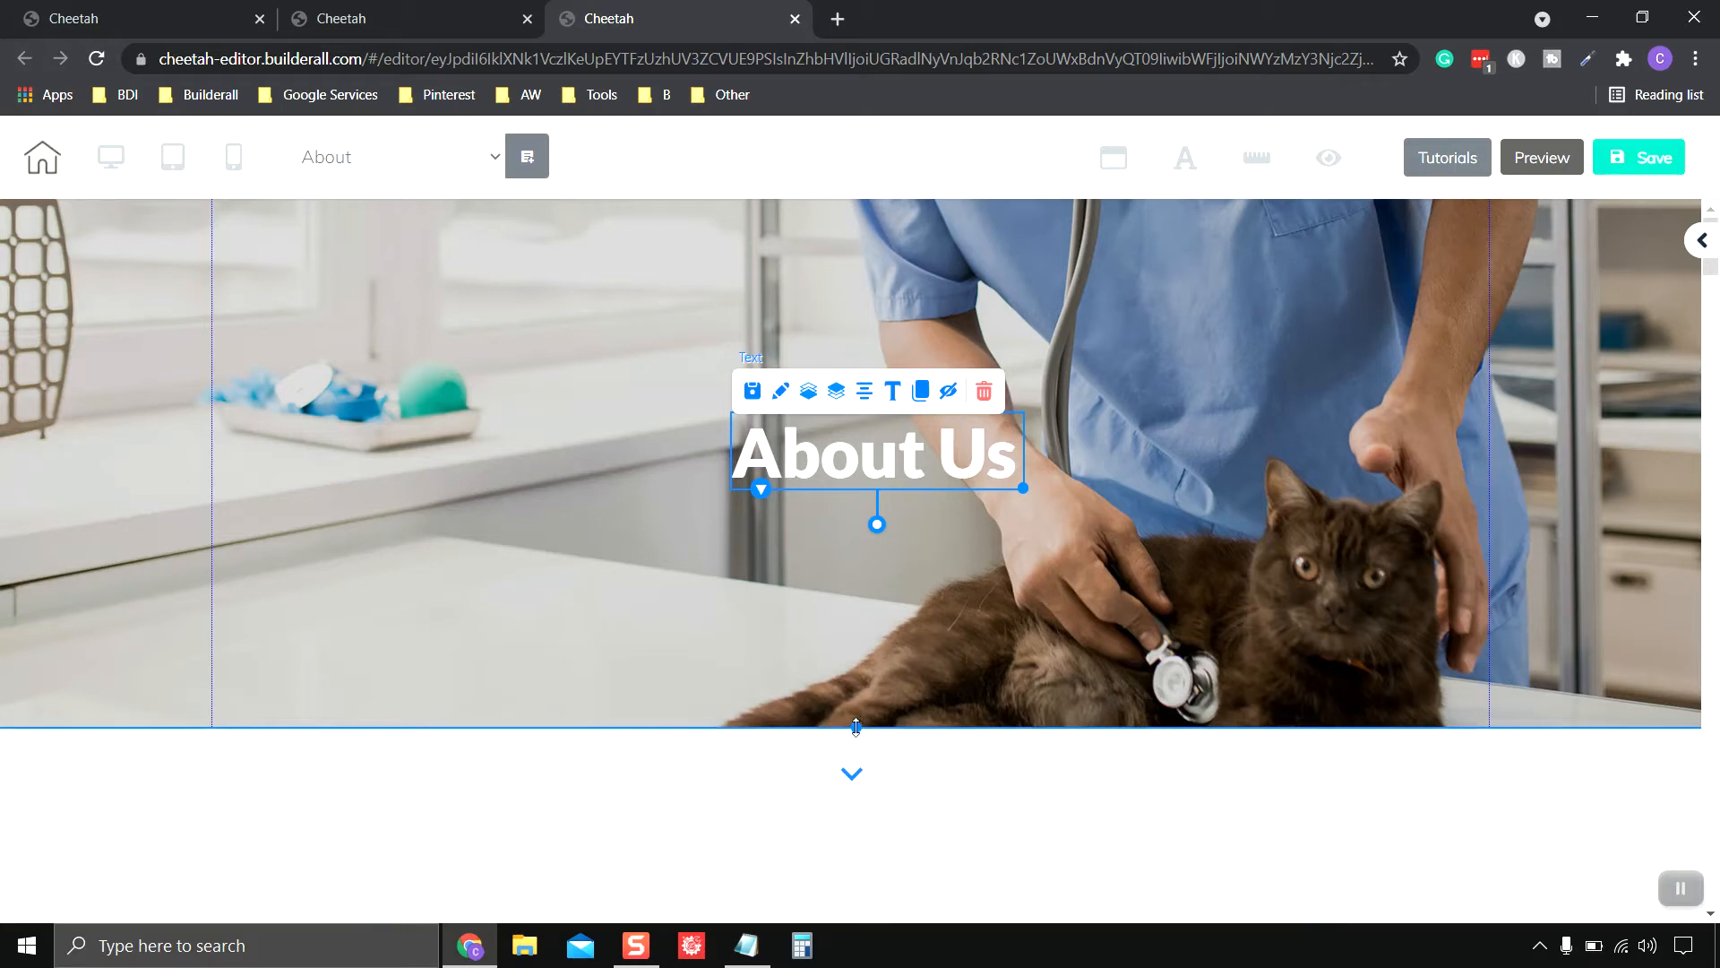
# - Shorten the hero banner by about a third and move the About Us heading up within it
pyautogui.moveTo(858, 725); pyautogui.dragTo(875, 559)
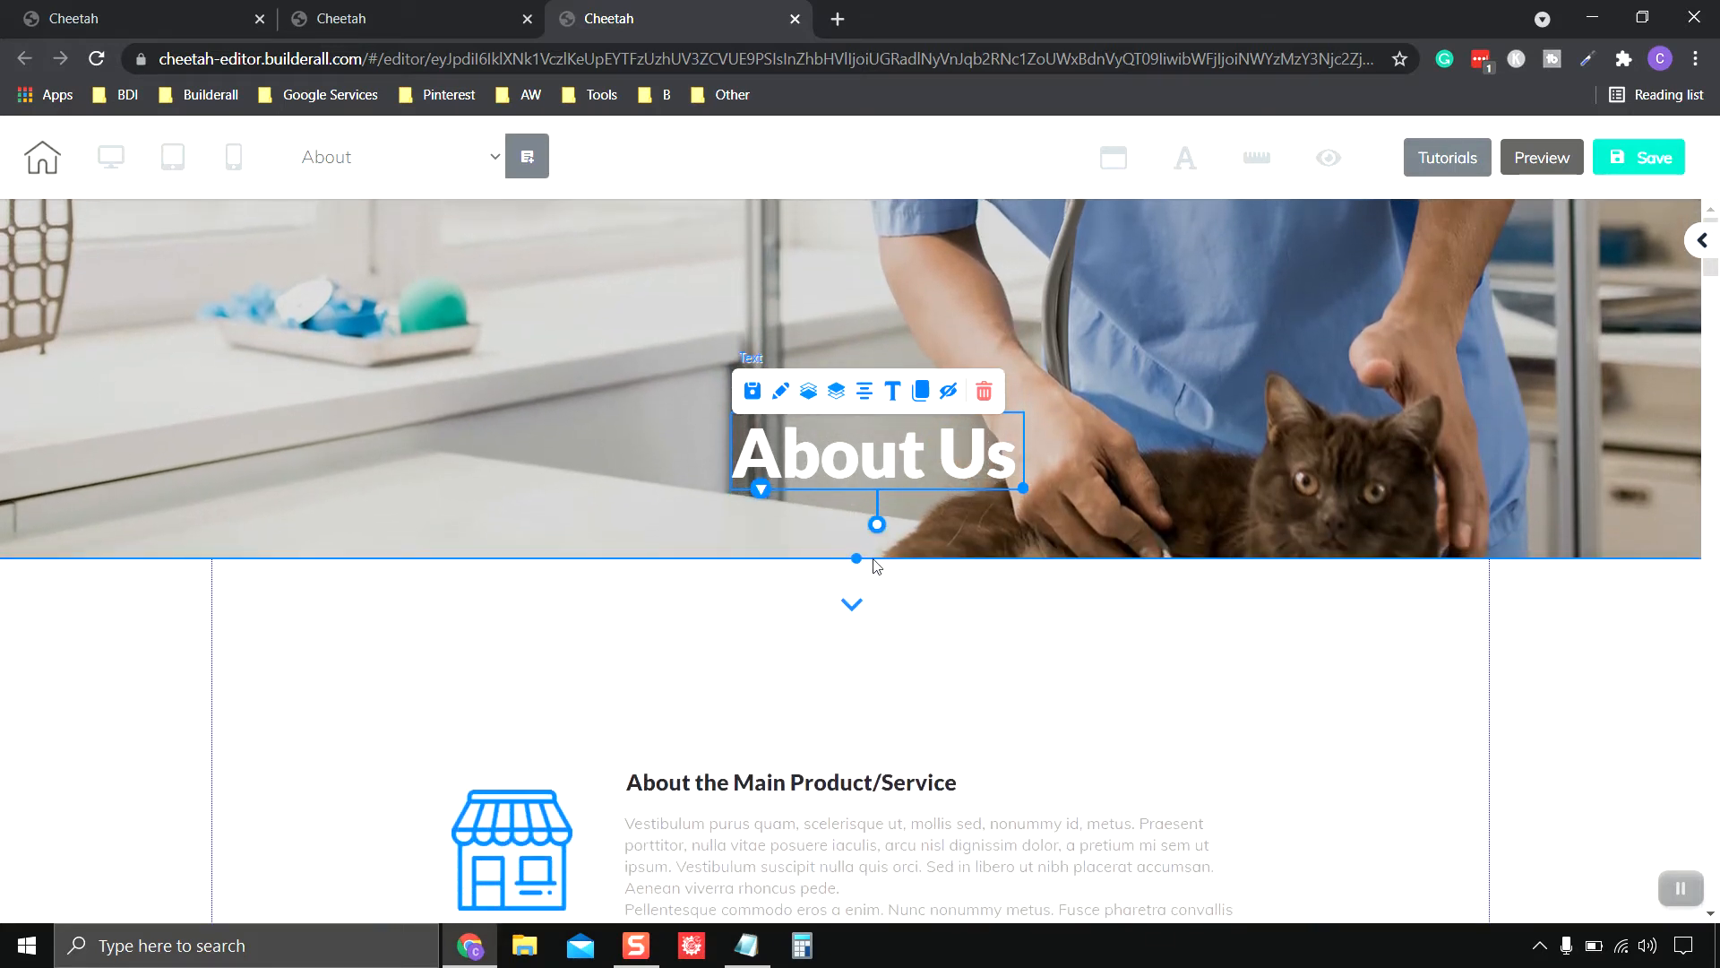
pyautogui.moveTo(900, 464); pyautogui.dragTo(898, 373)
pyautogui.click(1070, 446)
pyautogui.click(1315, 416)
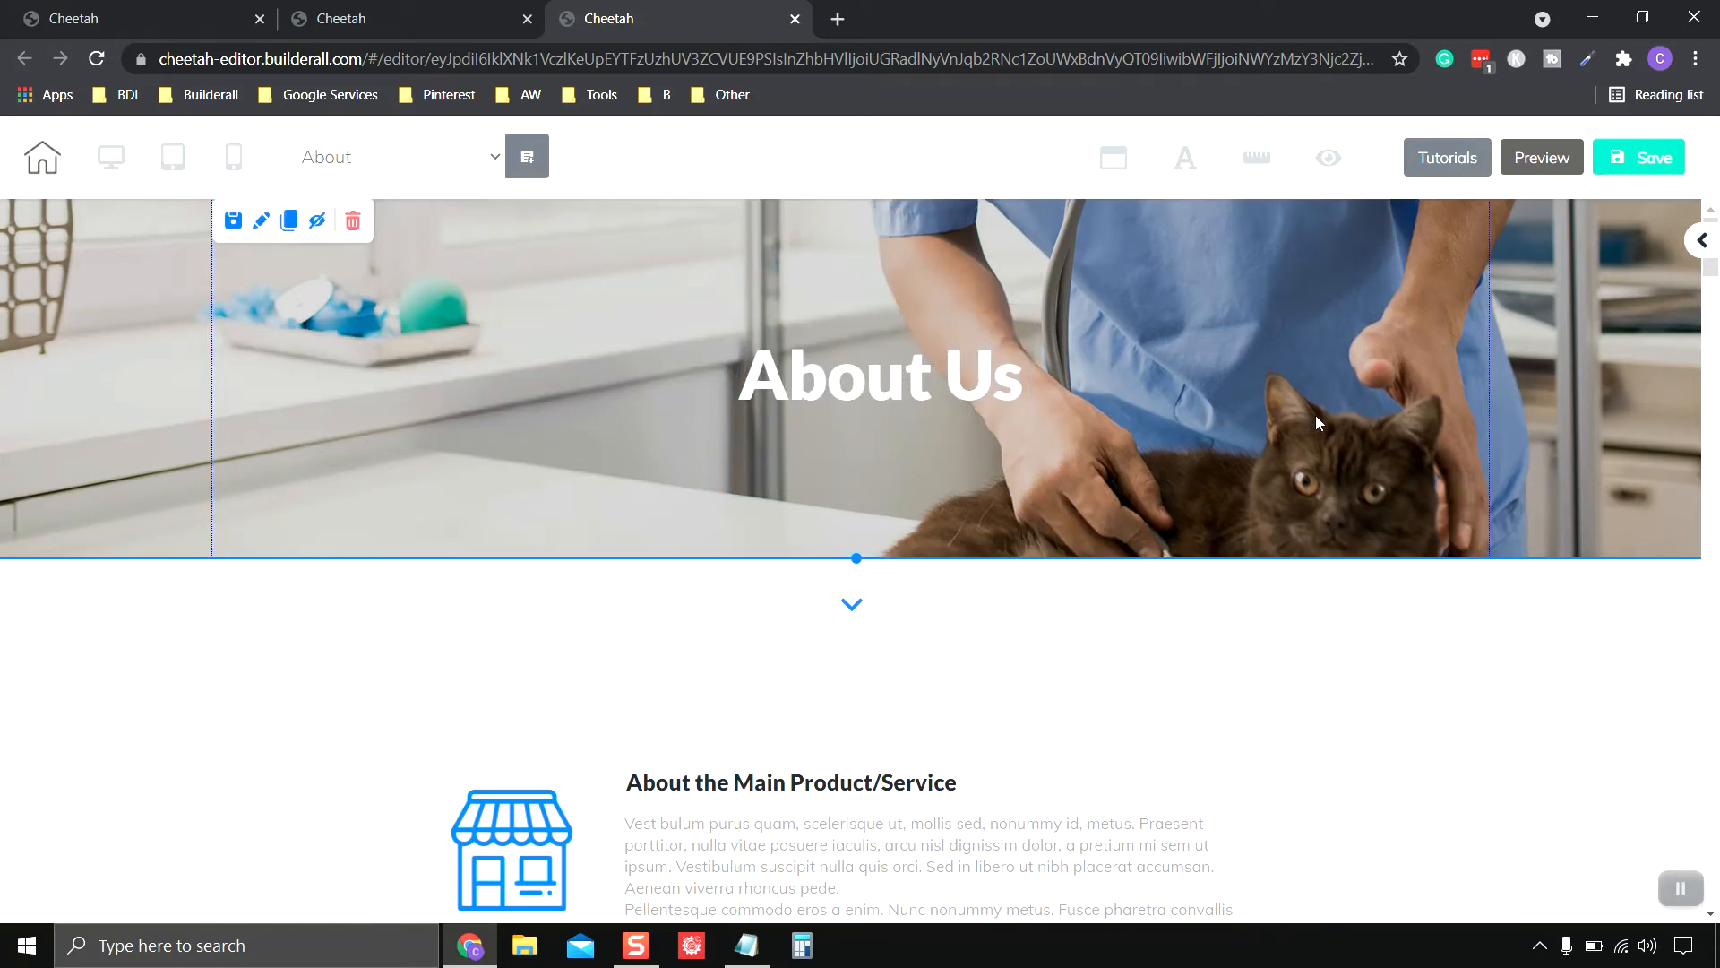
# - Delete the About the Main Product/Service panel below the About page's hero banner
pyautogui.scroll(-3, 1147, 612)
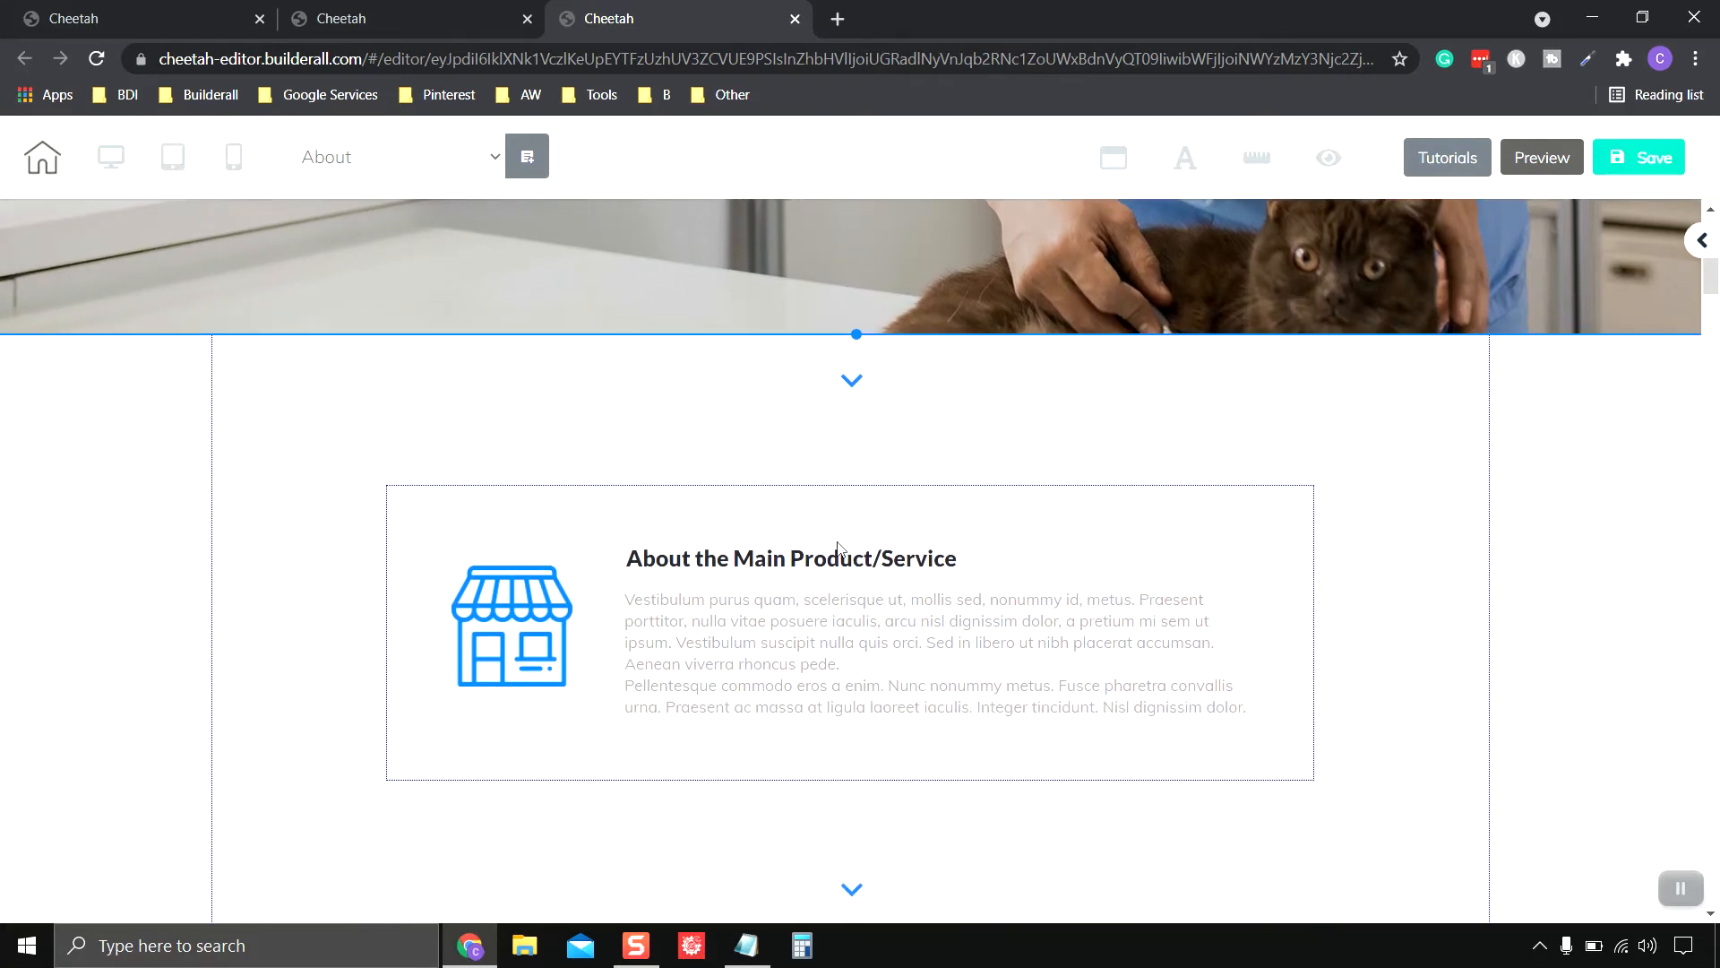
pyautogui.click(115, 529)
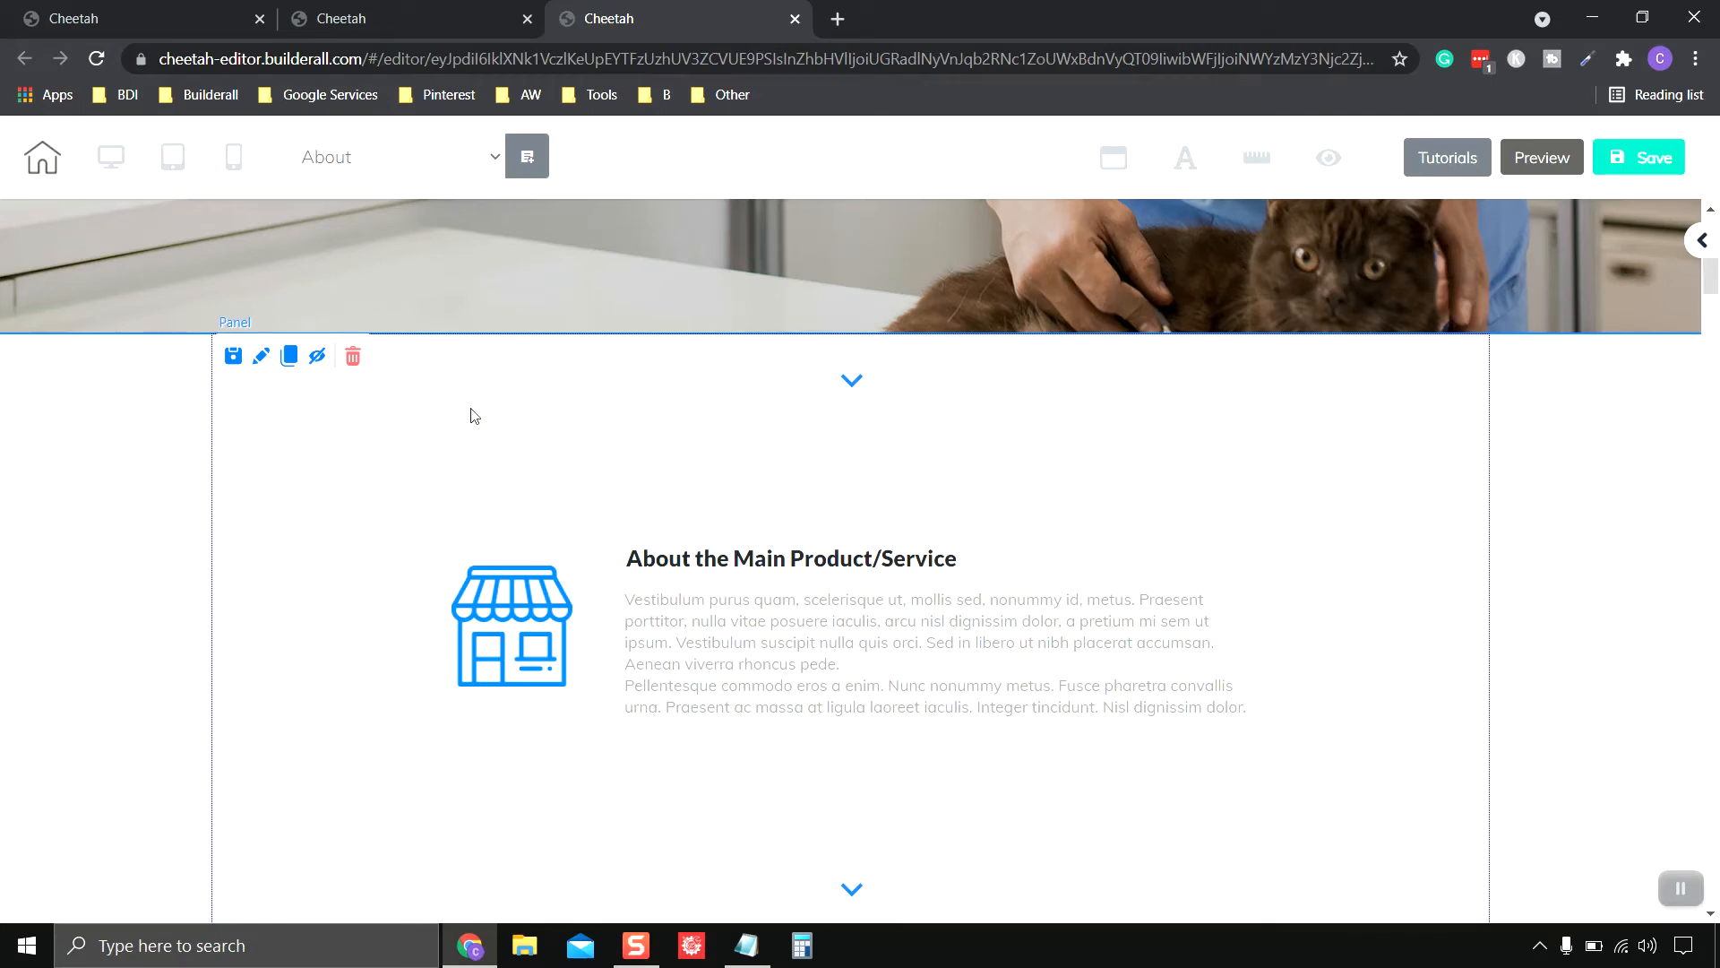
pyautogui.click(352, 358)
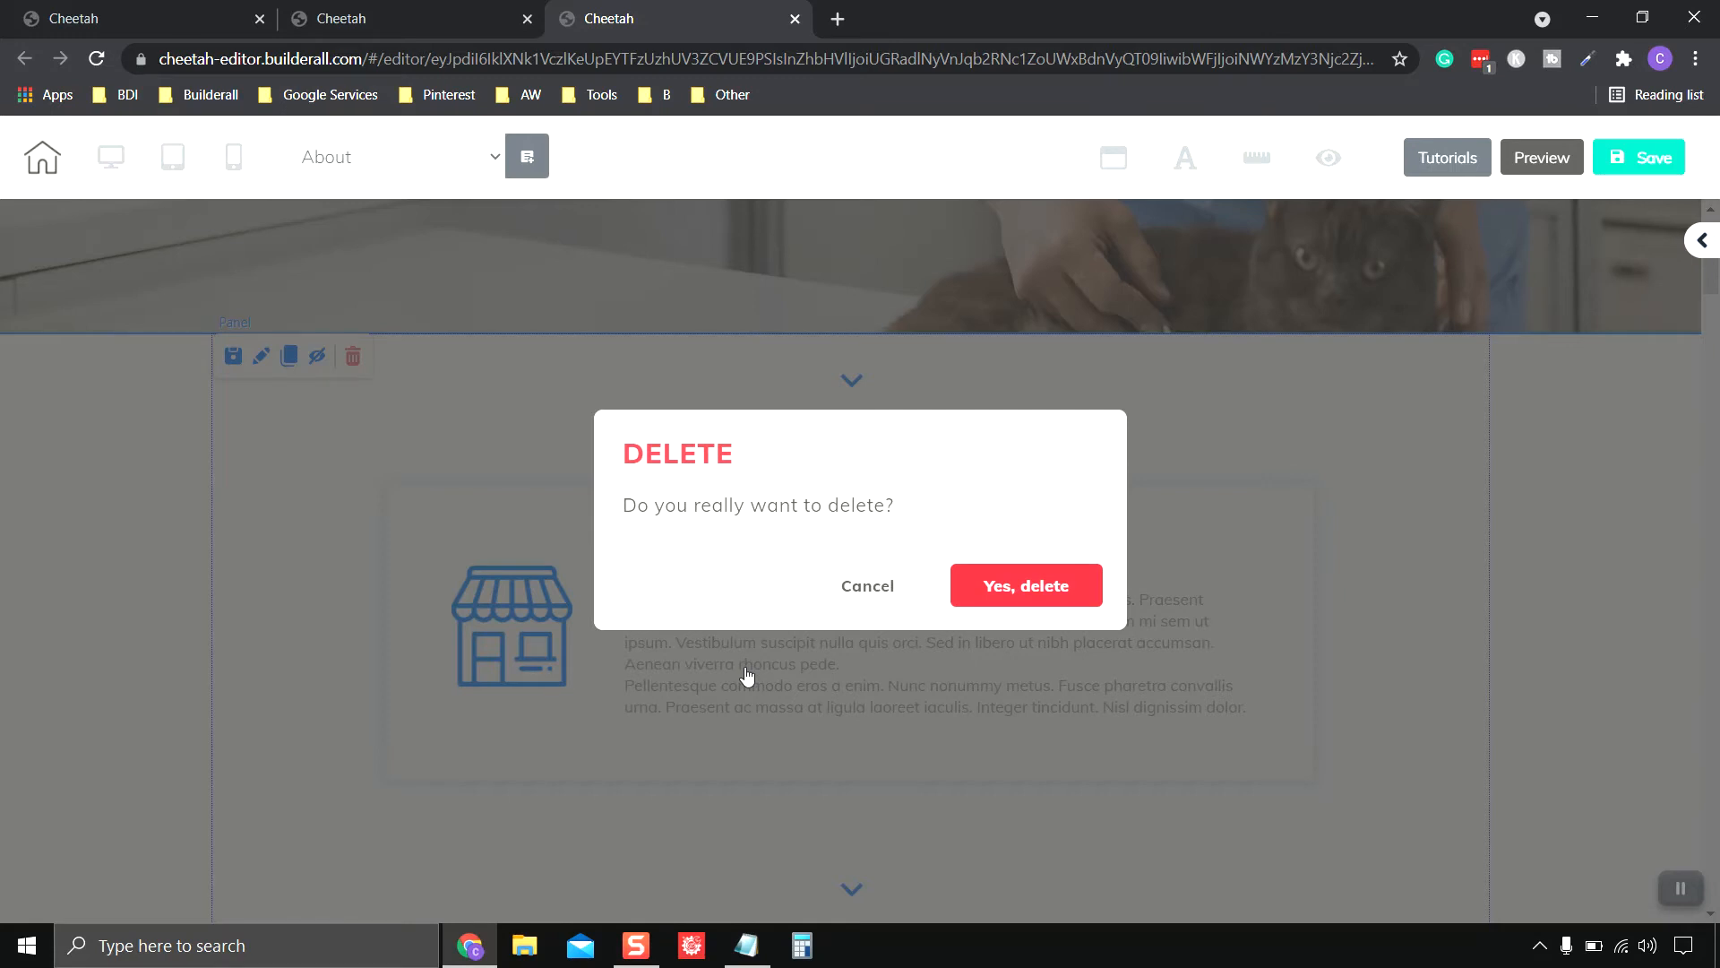
pyautogui.click(1019, 596)
# - Delete the panel holding the four Write a Advantage columns from the About page
pyautogui.scroll(-10, 653, 717)
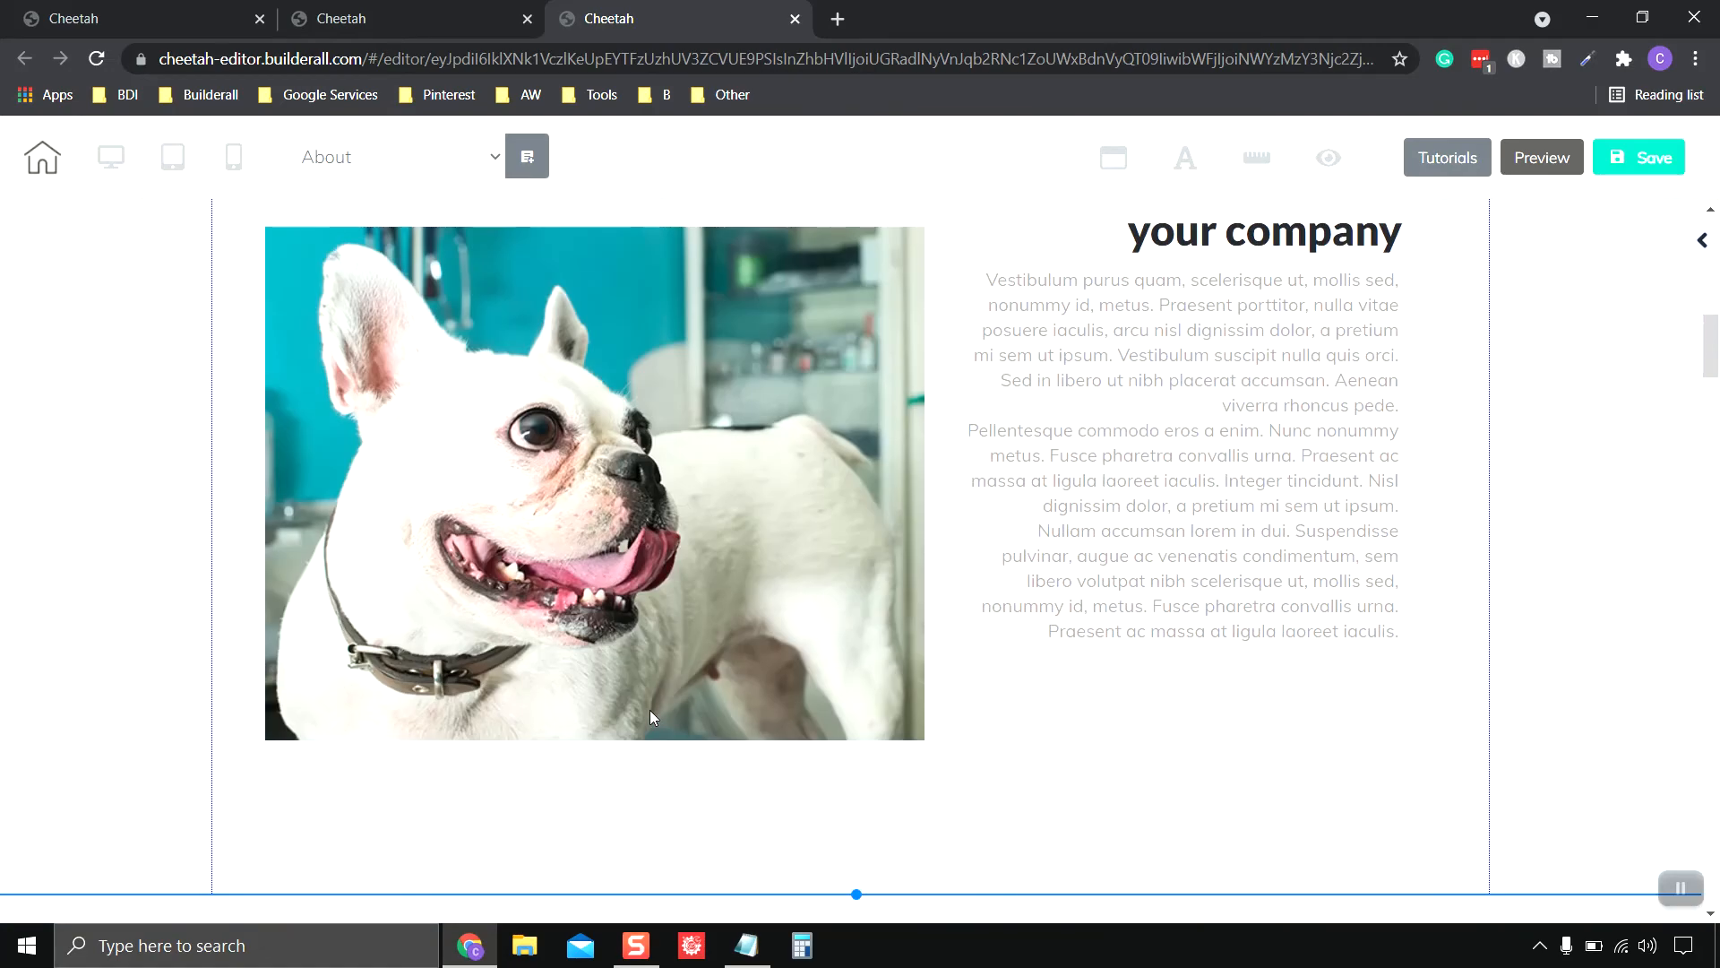
pyautogui.scroll(10, 649, 714)
pyautogui.scroll(-3, 615, 695)
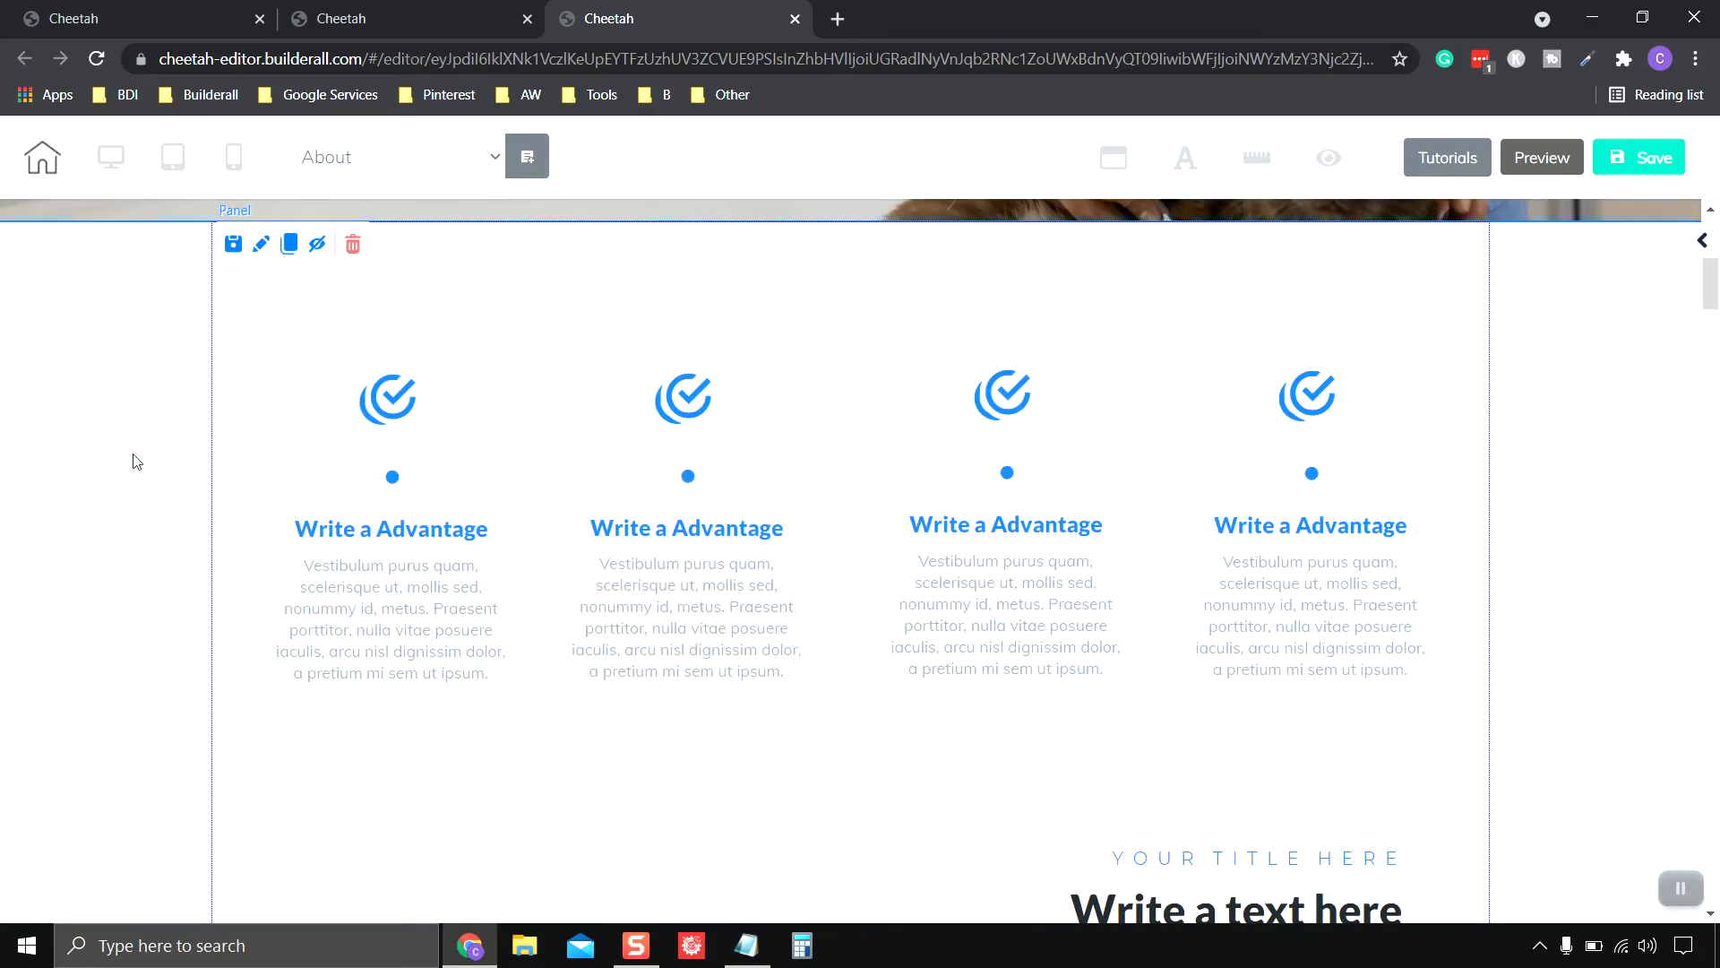
pyautogui.click(354, 243)
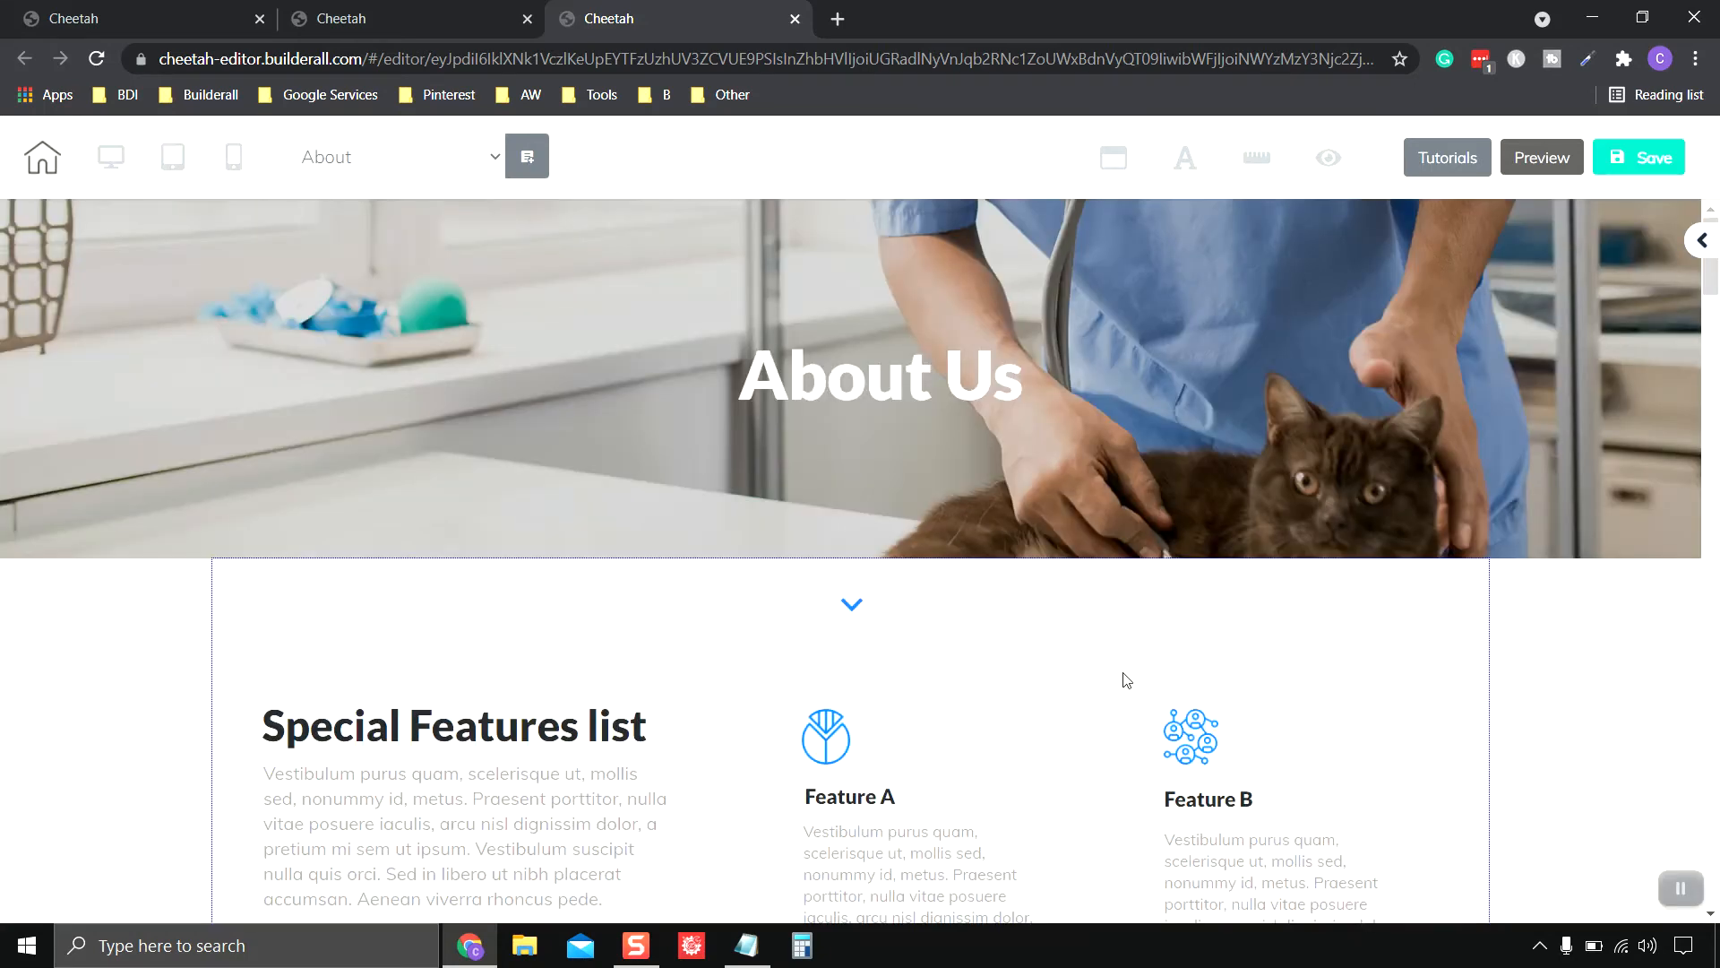
# - Delete the Special Features list panel with Features A to D from the About page
pyautogui.scroll(-8, 1128, 681)
pyautogui.scroll(3, 1127, 680)
pyautogui.scroll(2, 269, 568)
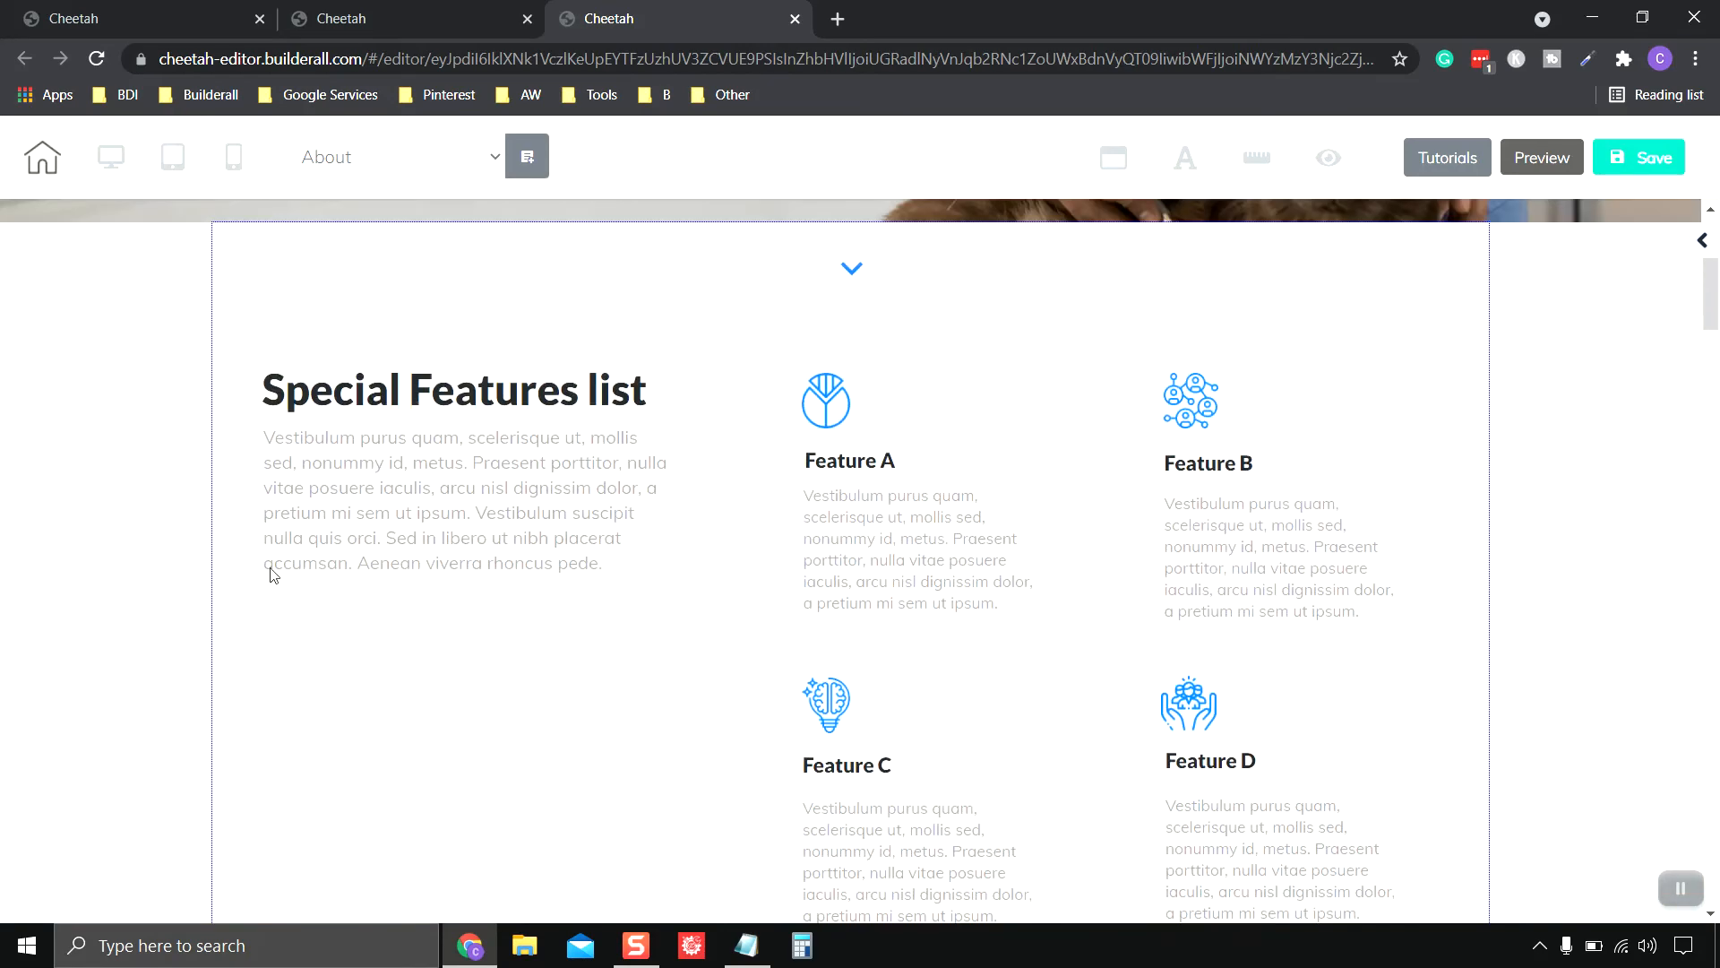
pyautogui.moveTo(465, 250)
pyautogui.click(354, 246)
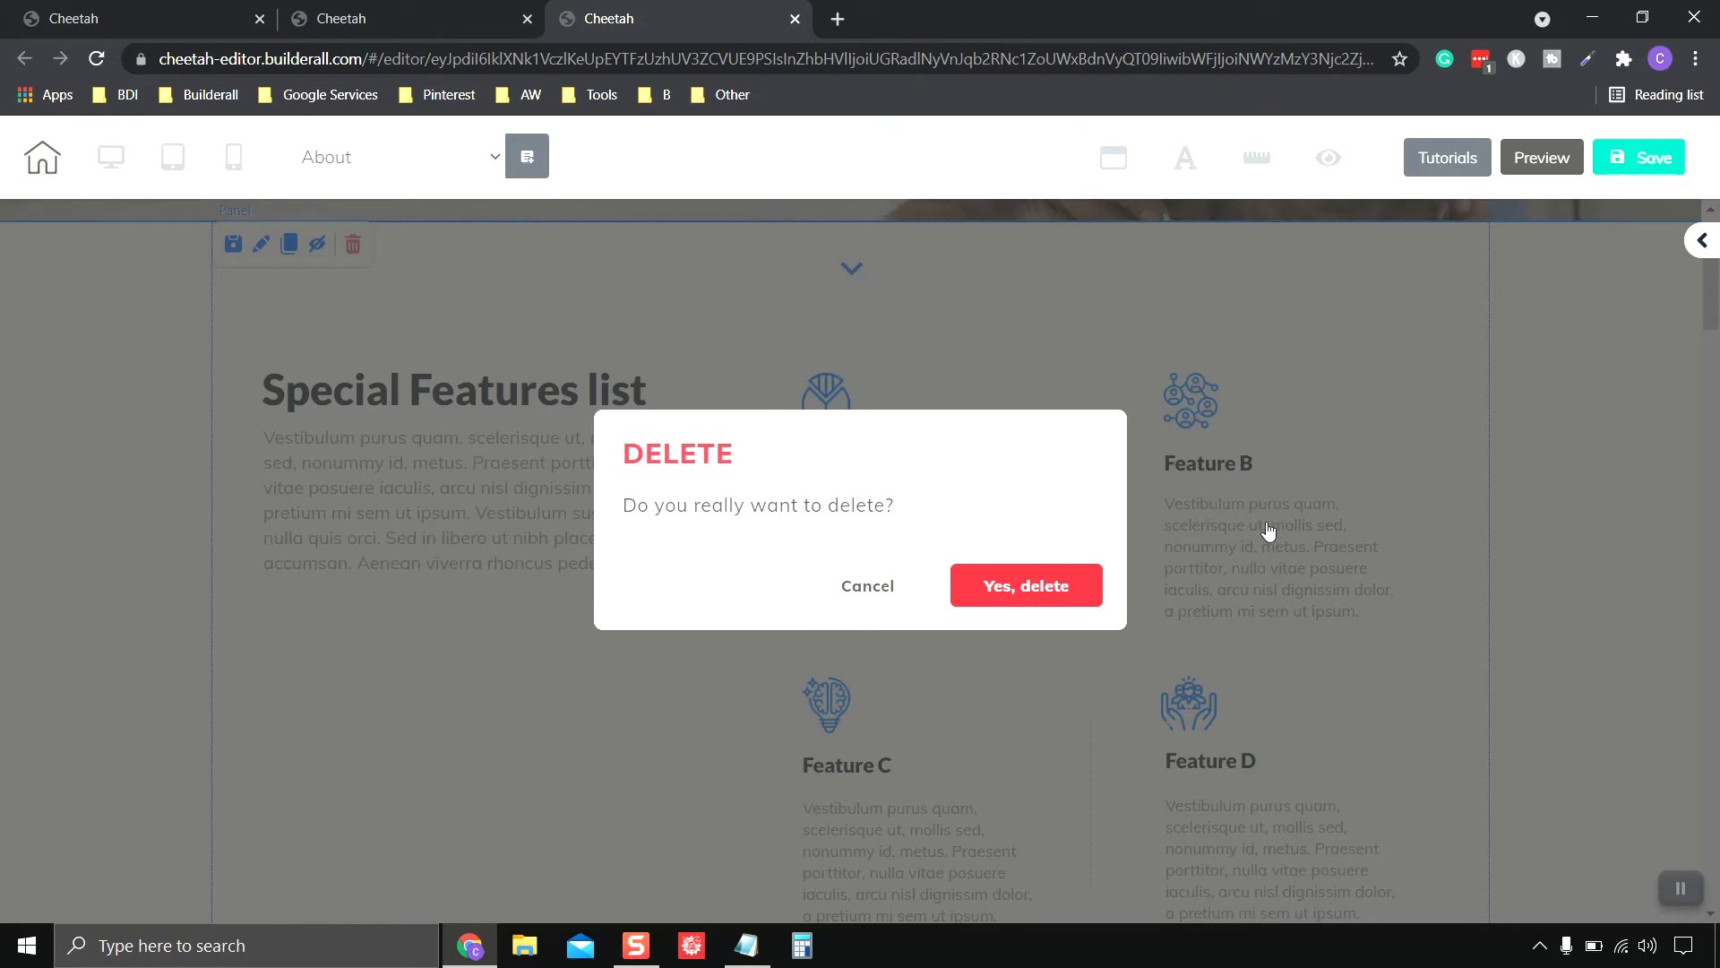
pyautogui.press('Return')
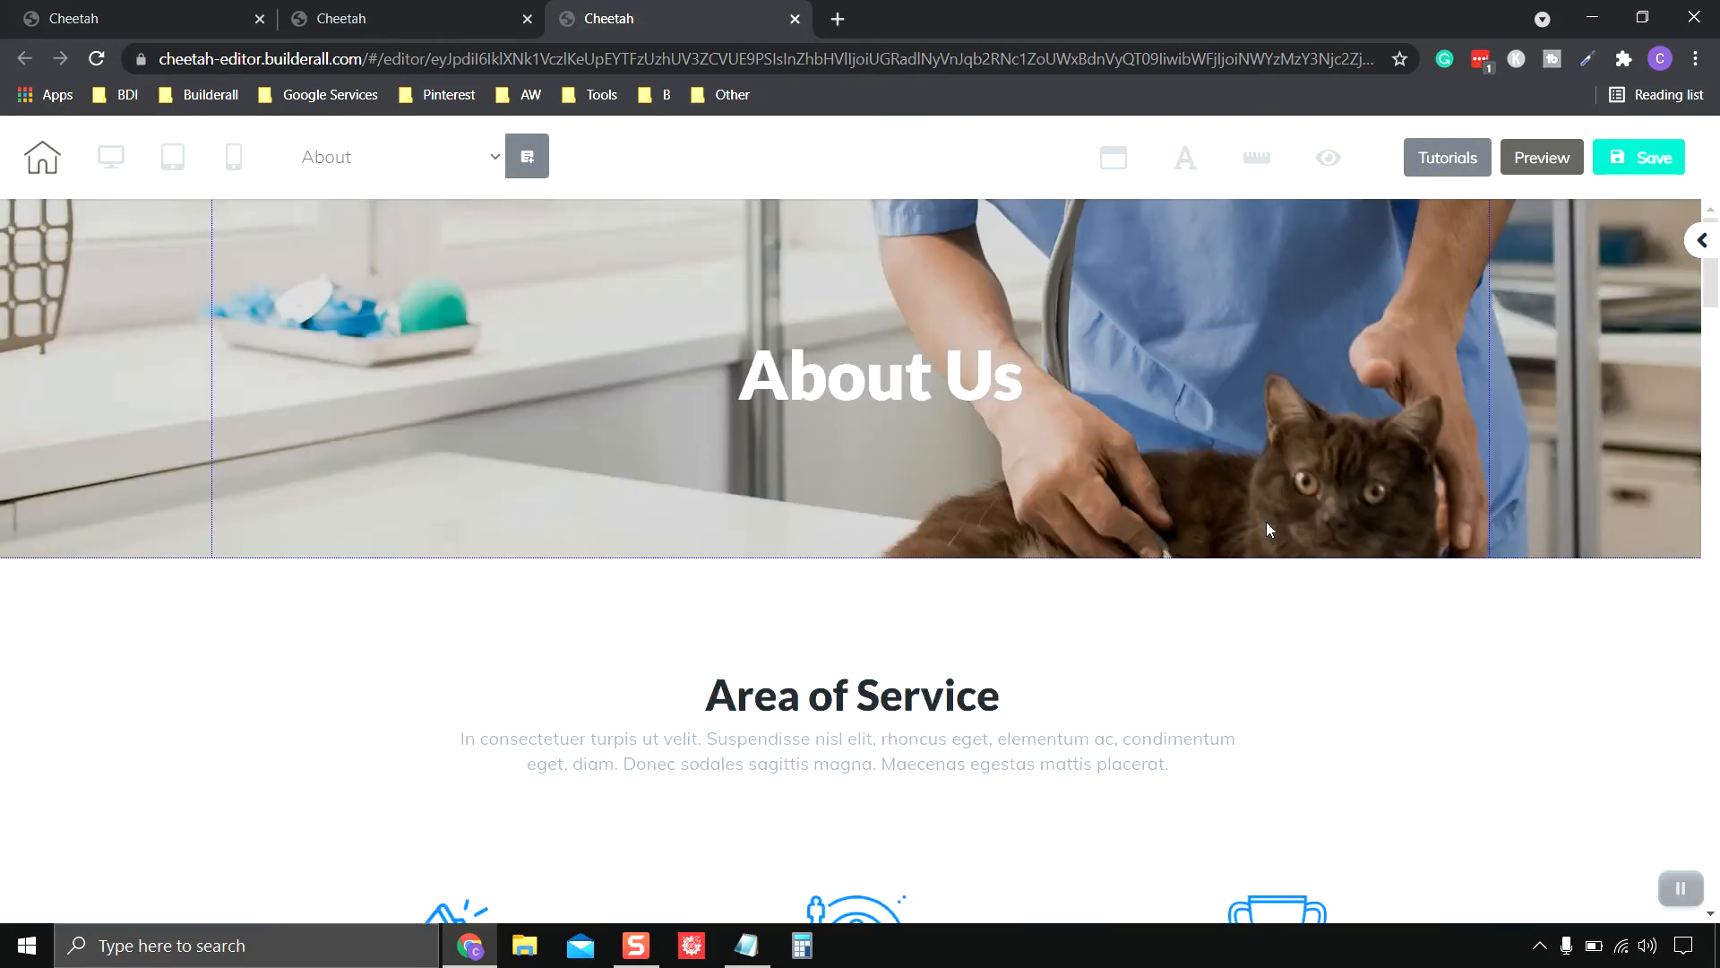
# - Delete the Area of Service panel with Services A to C from the About page
pyautogui.scroll(-4, 1222, 532)
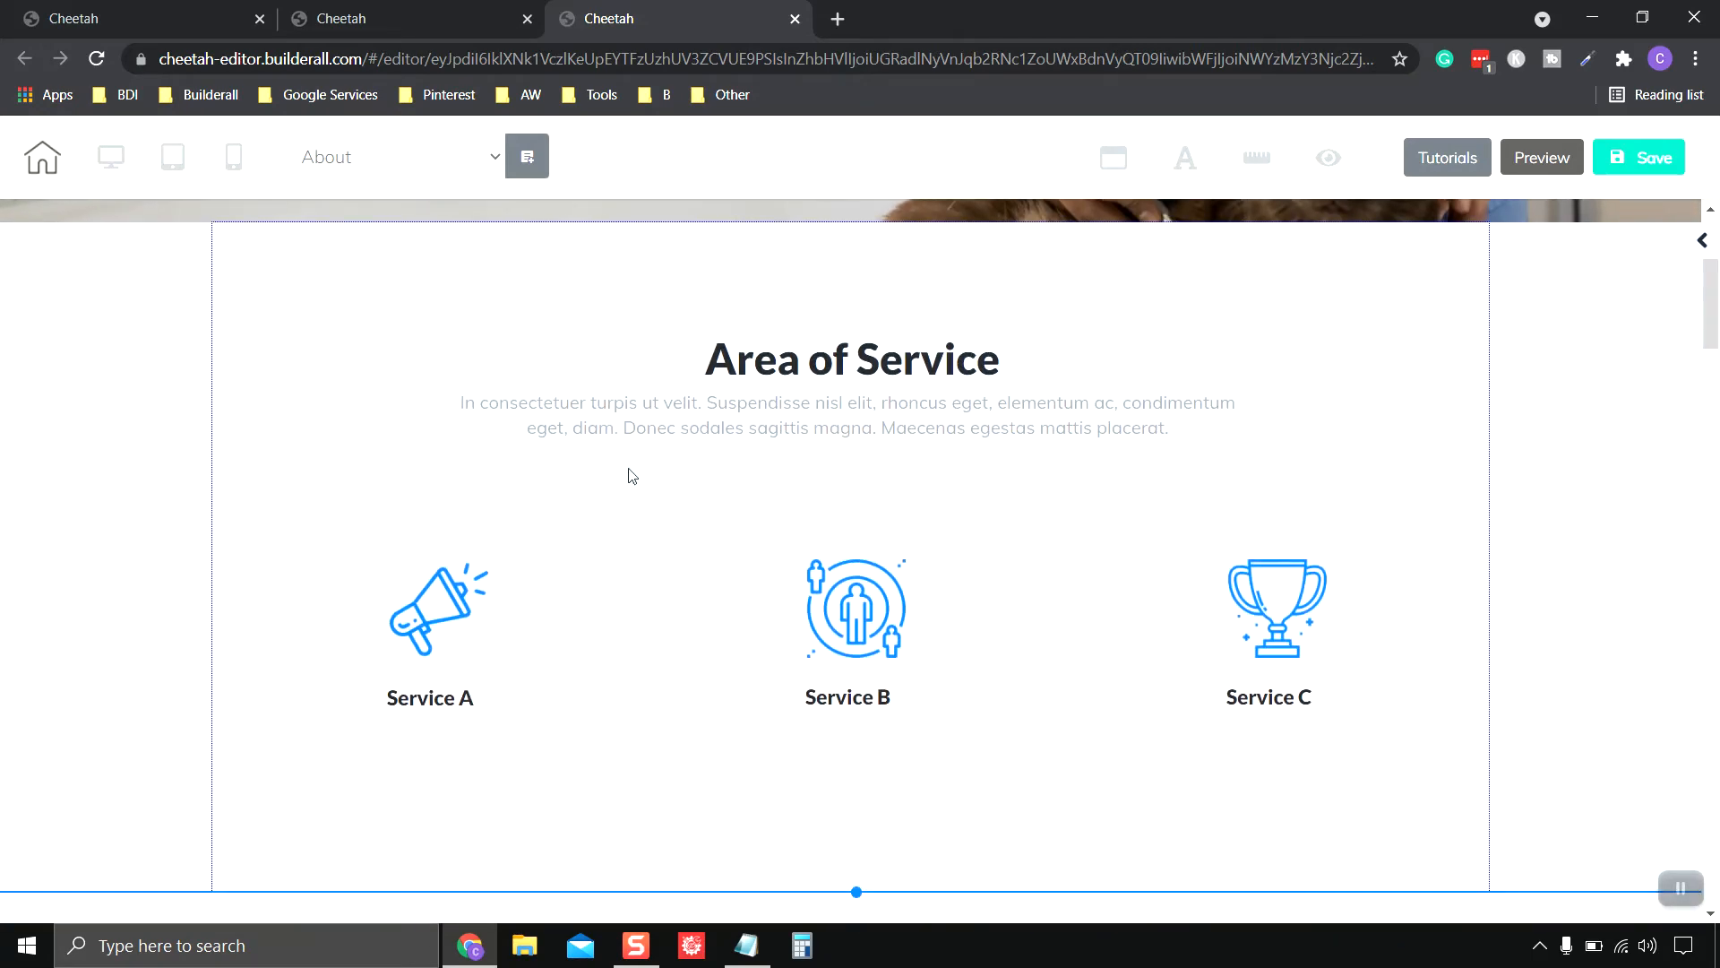
pyautogui.moveTo(461, 242)
pyautogui.click(353, 245)
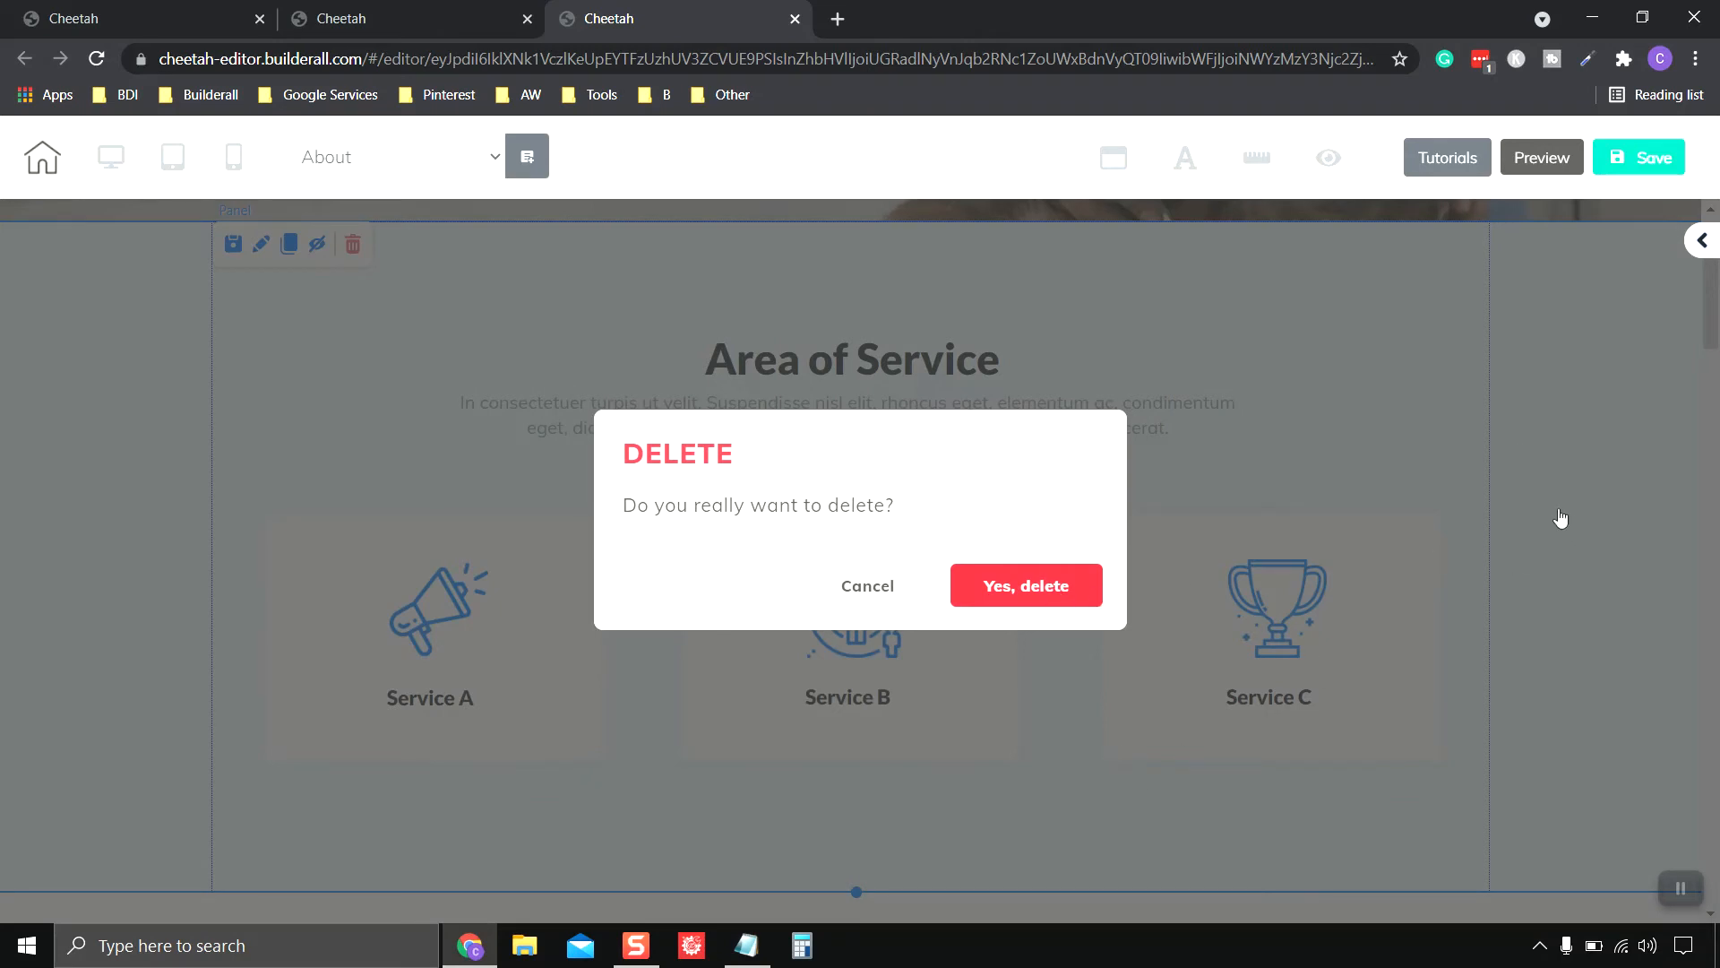
# - Look through the template sections still below the hero banner, from Our Main Services down to Our Clients Say
pyautogui.scroll(-15, 1559, 510)
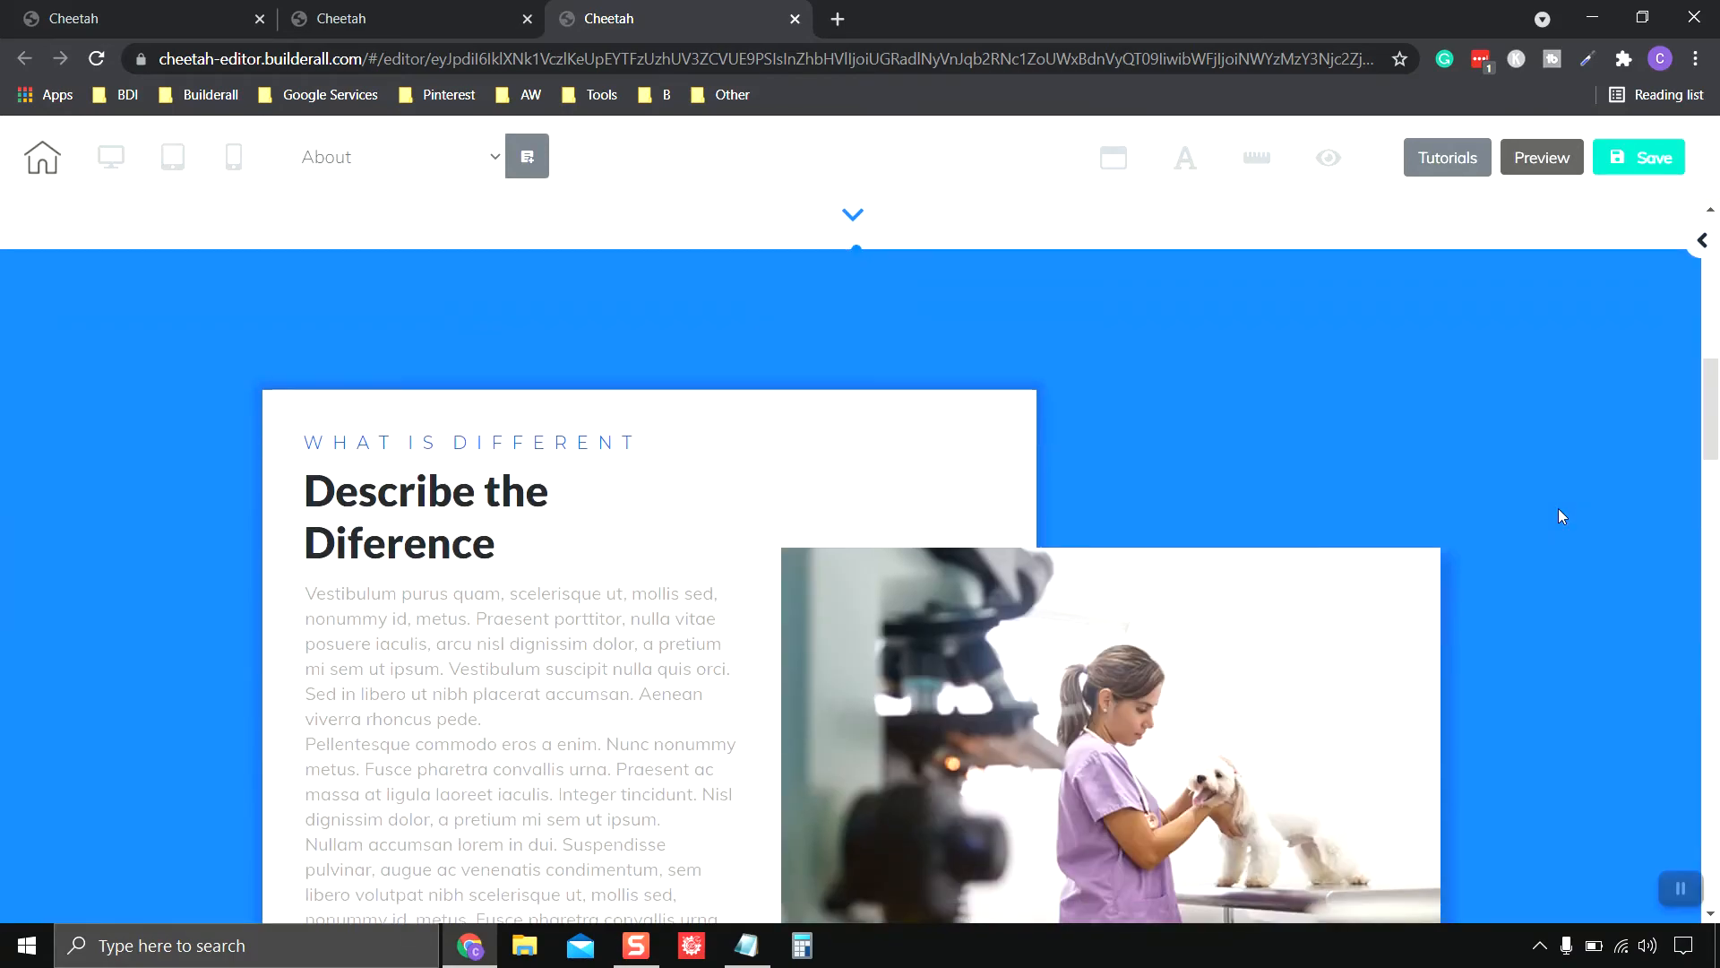
pyautogui.scroll(2, 1559, 509)
pyautogui.scroll(-10, 1558, 509)
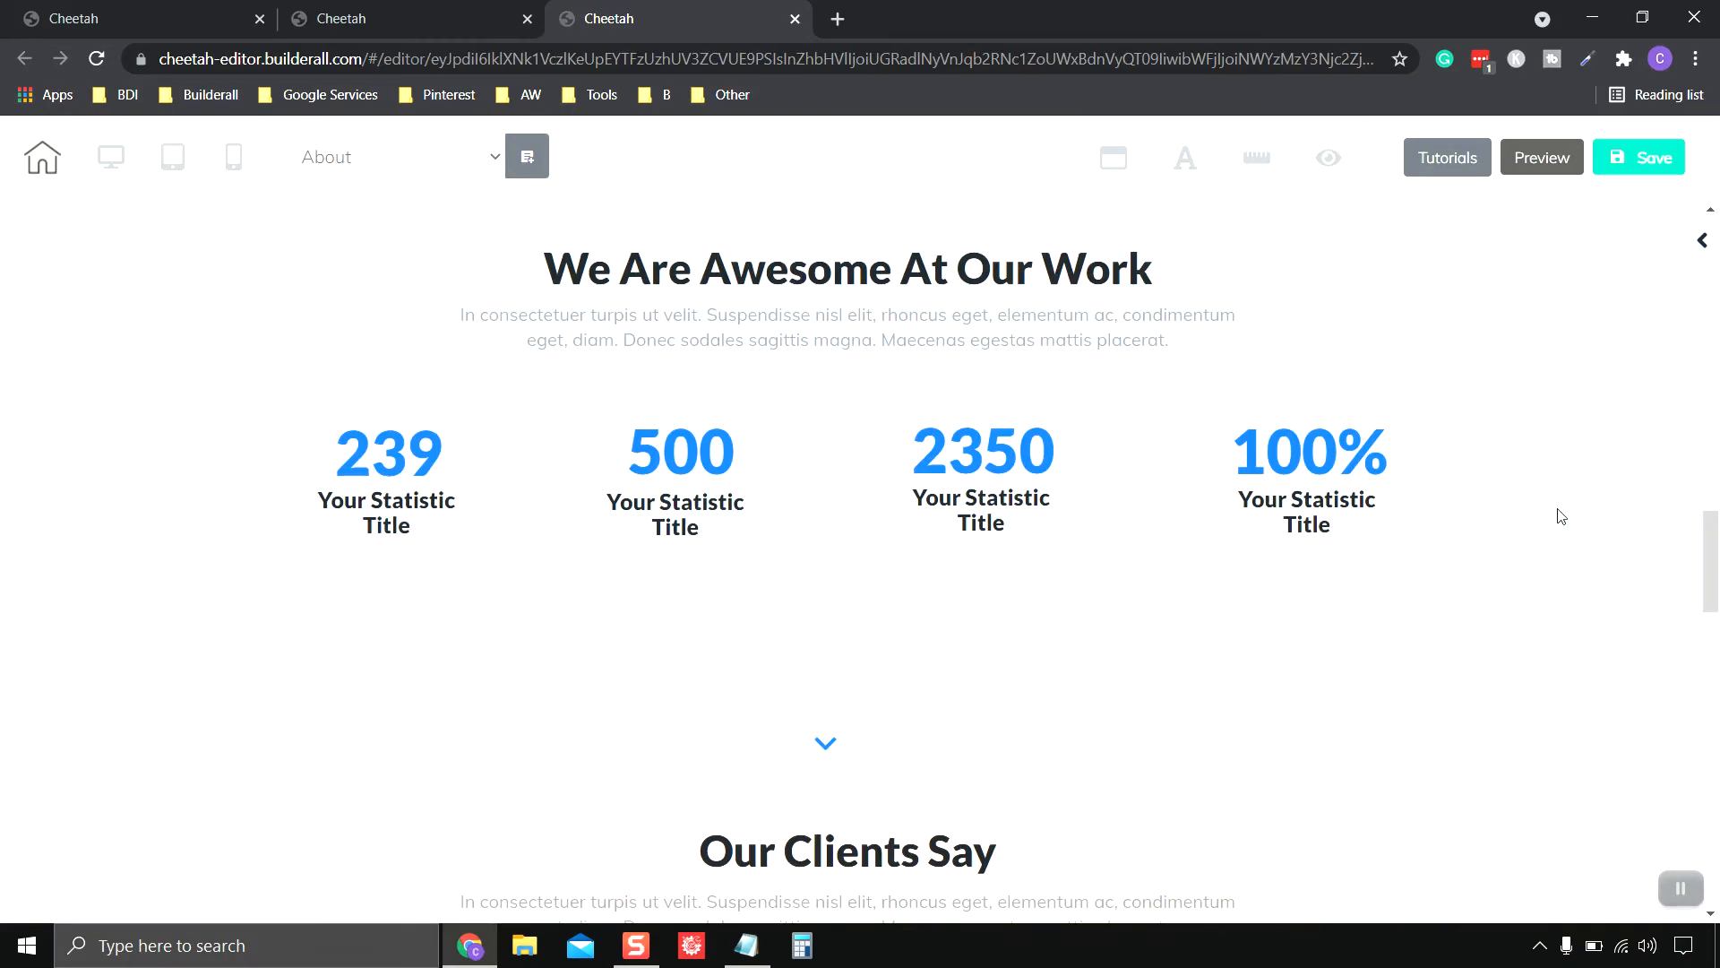
pyautogui.scroll(13, 1557, 511)
pyautogui.scroll(9, 1548, 511)
pyautogui.scroll(-1, 1464, 469)
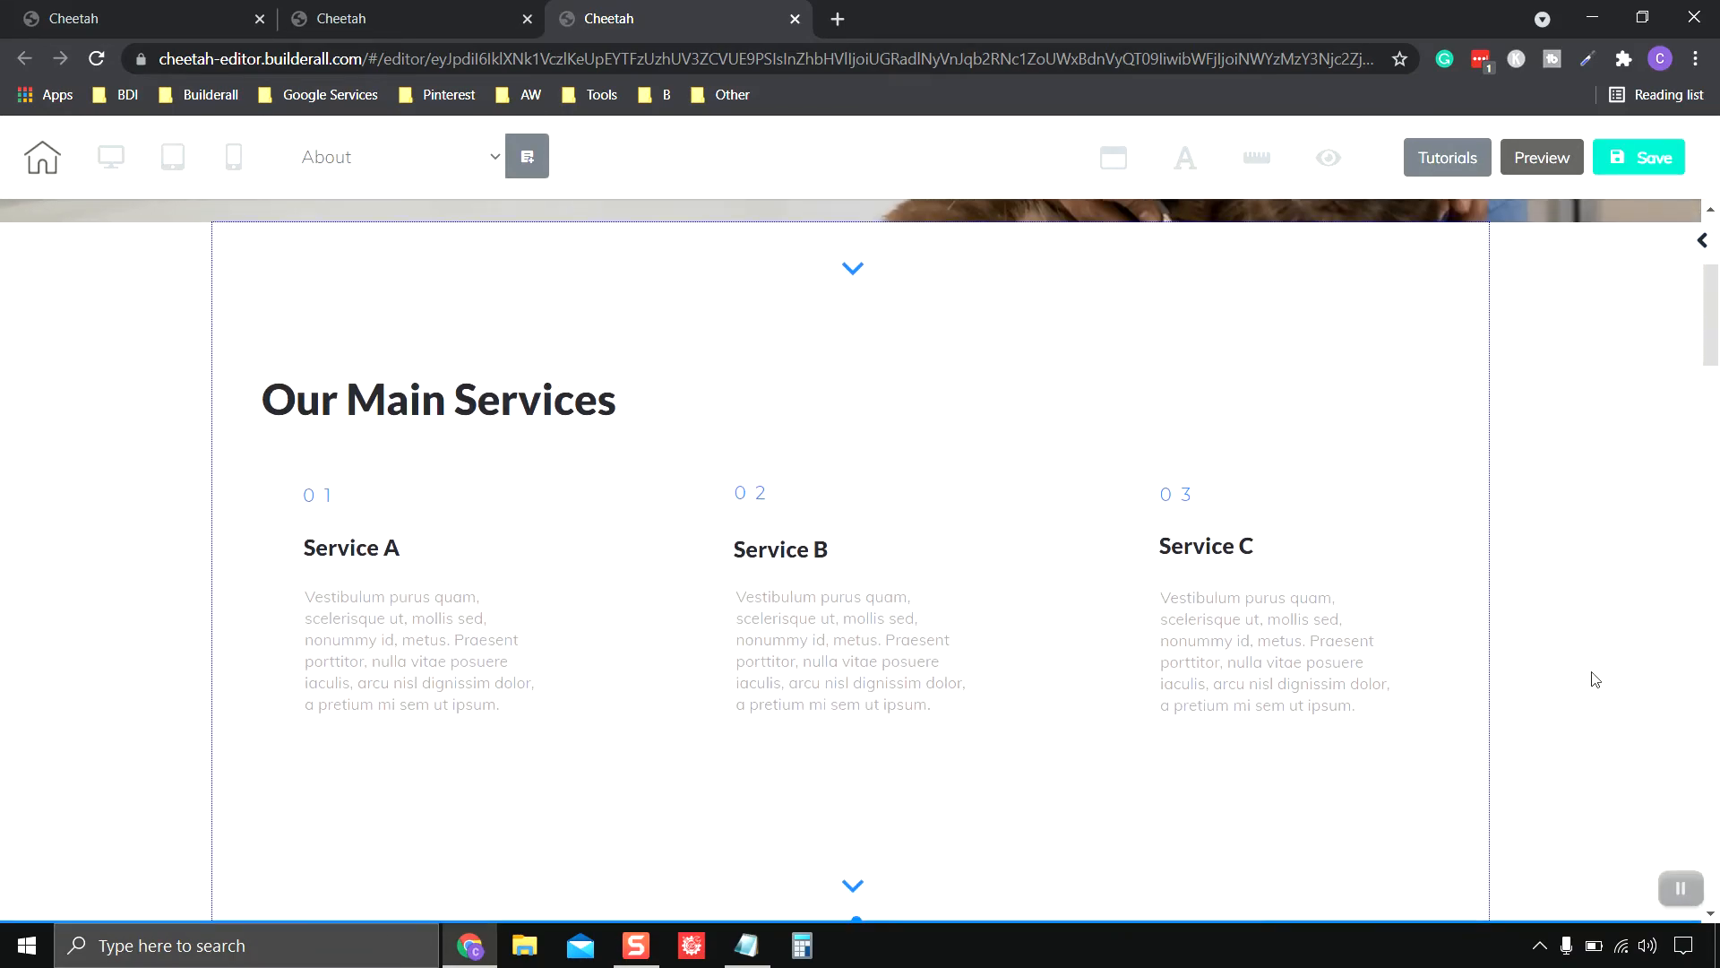
pyautogui.click(1681, 891)
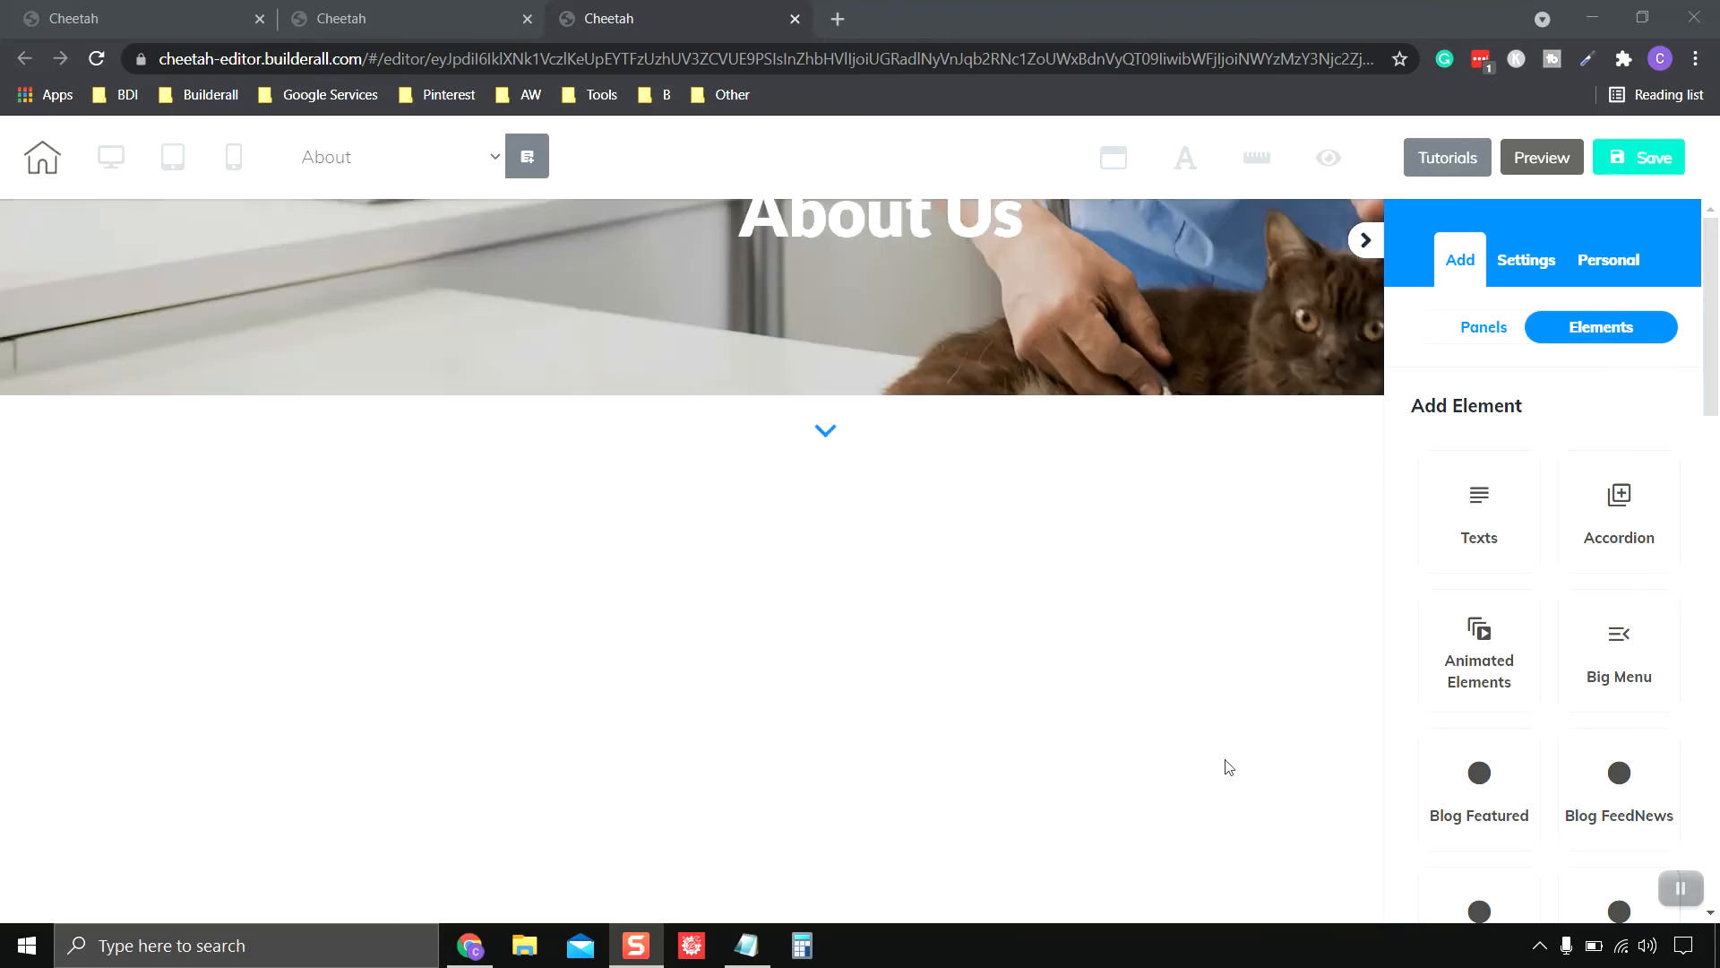
# - Save the About page and publish the site, dismissing the published-domain notice
pyautogui.click(1641, 171)
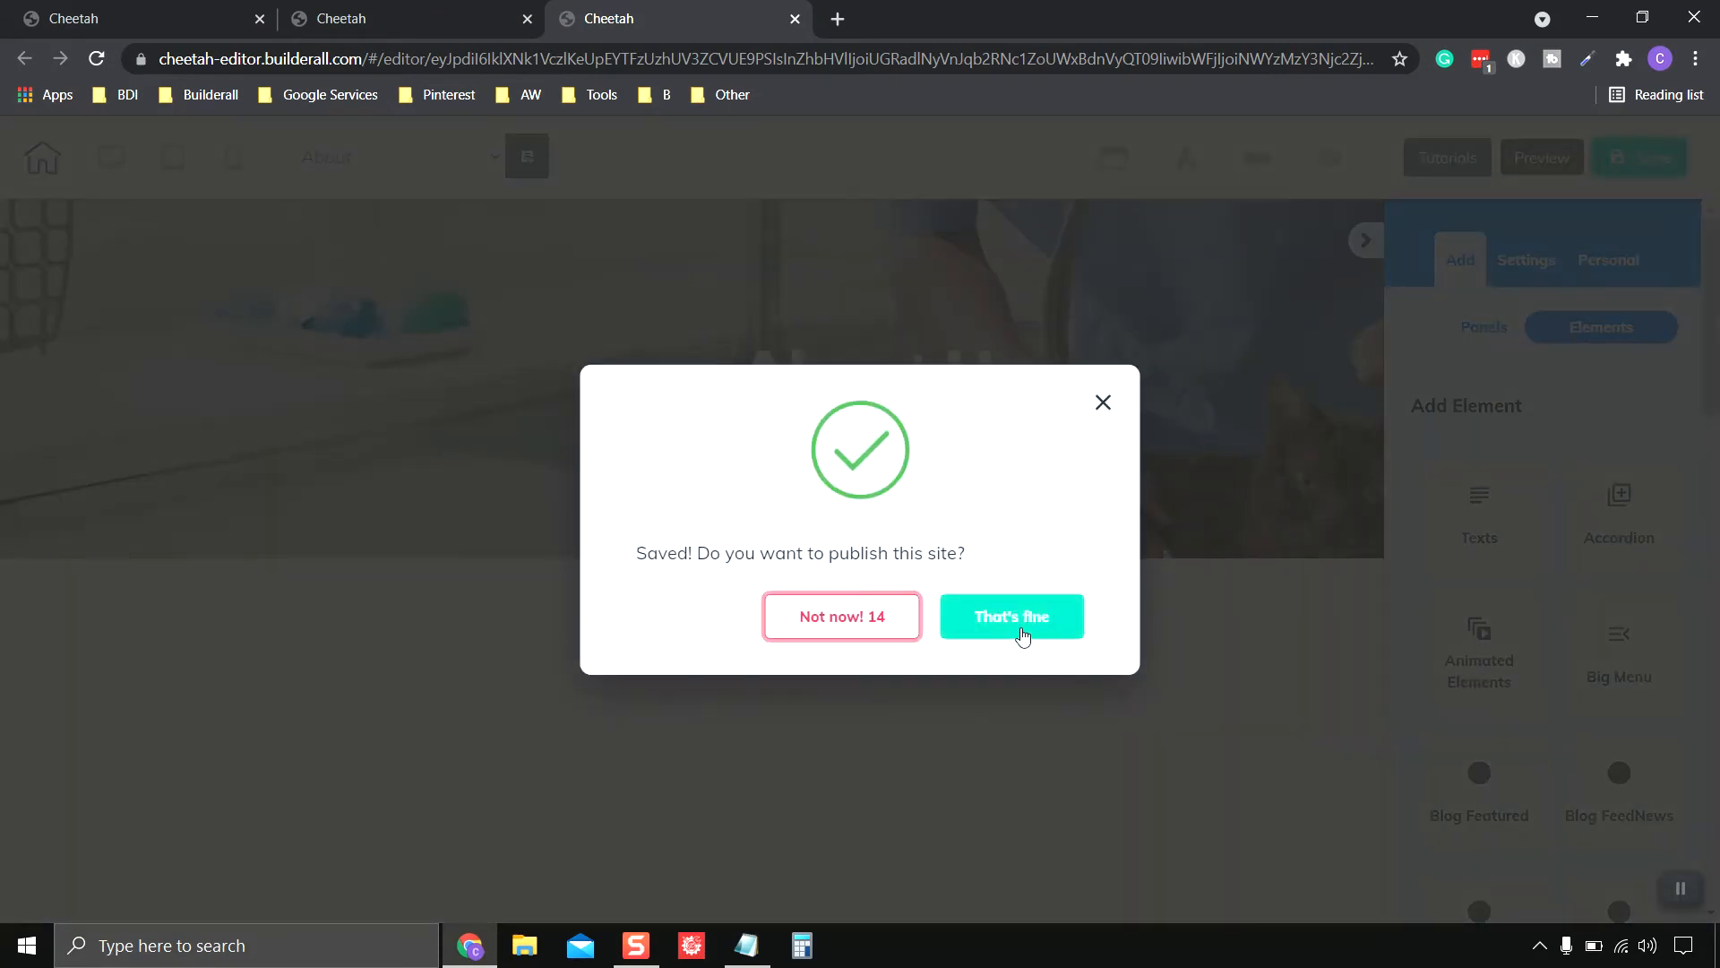
pyautogui.click(1022, 626)
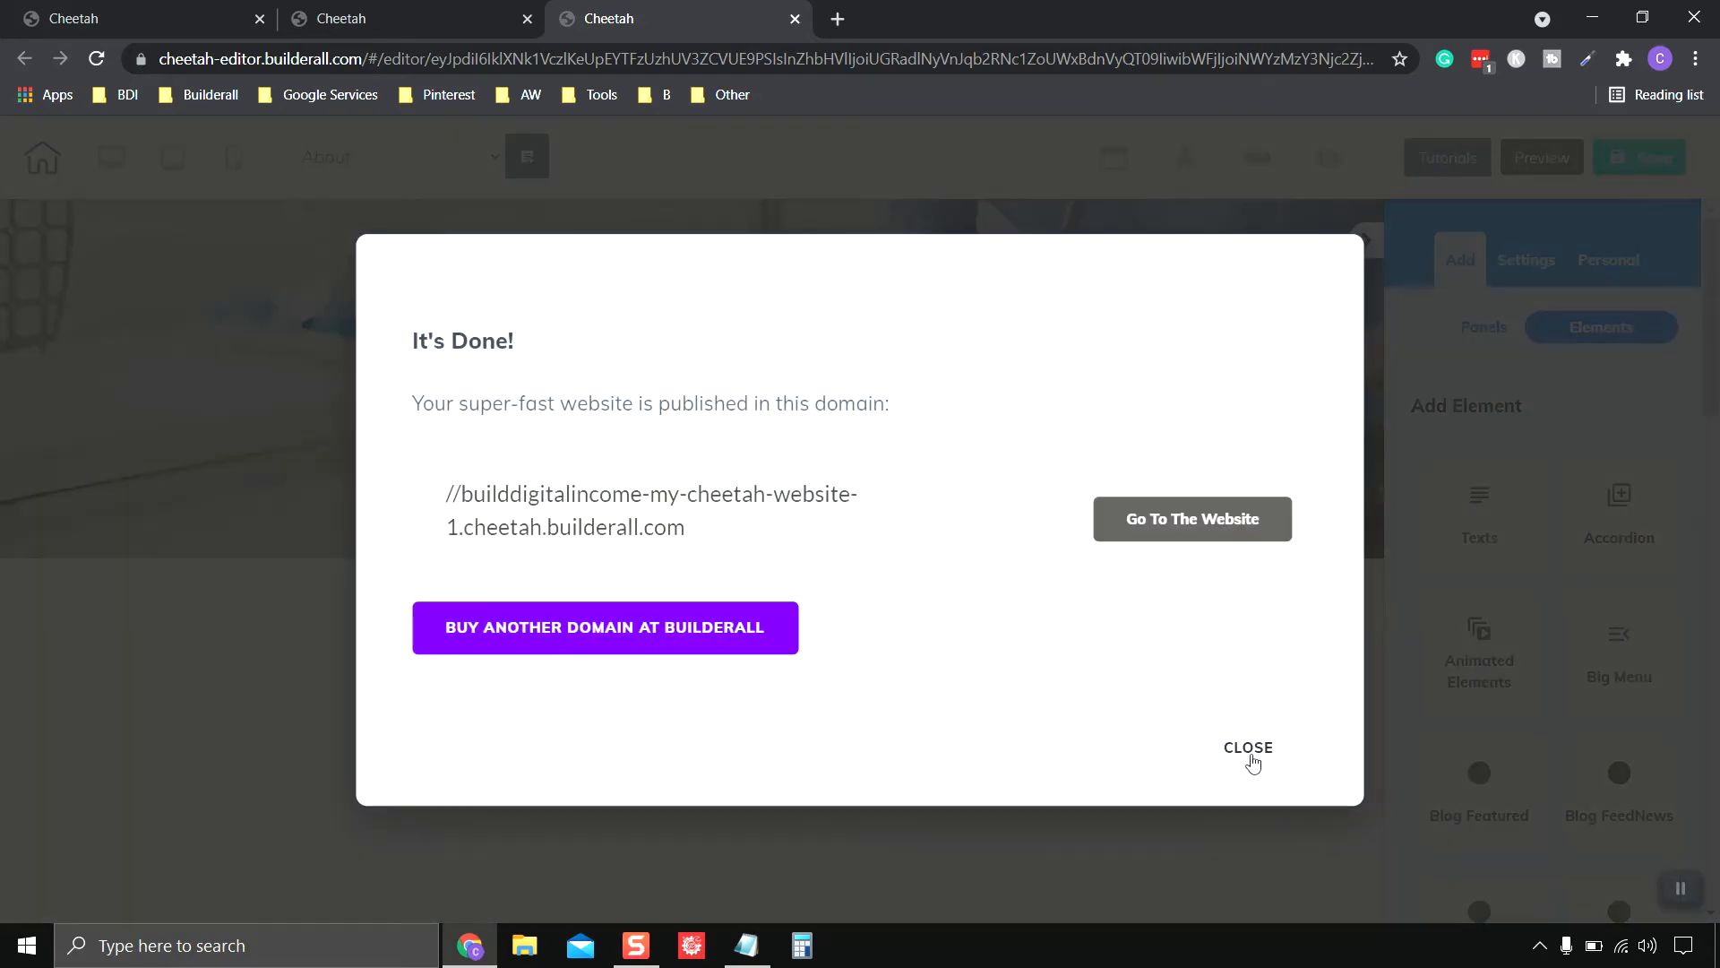
pyautogui.click(1251, 749)
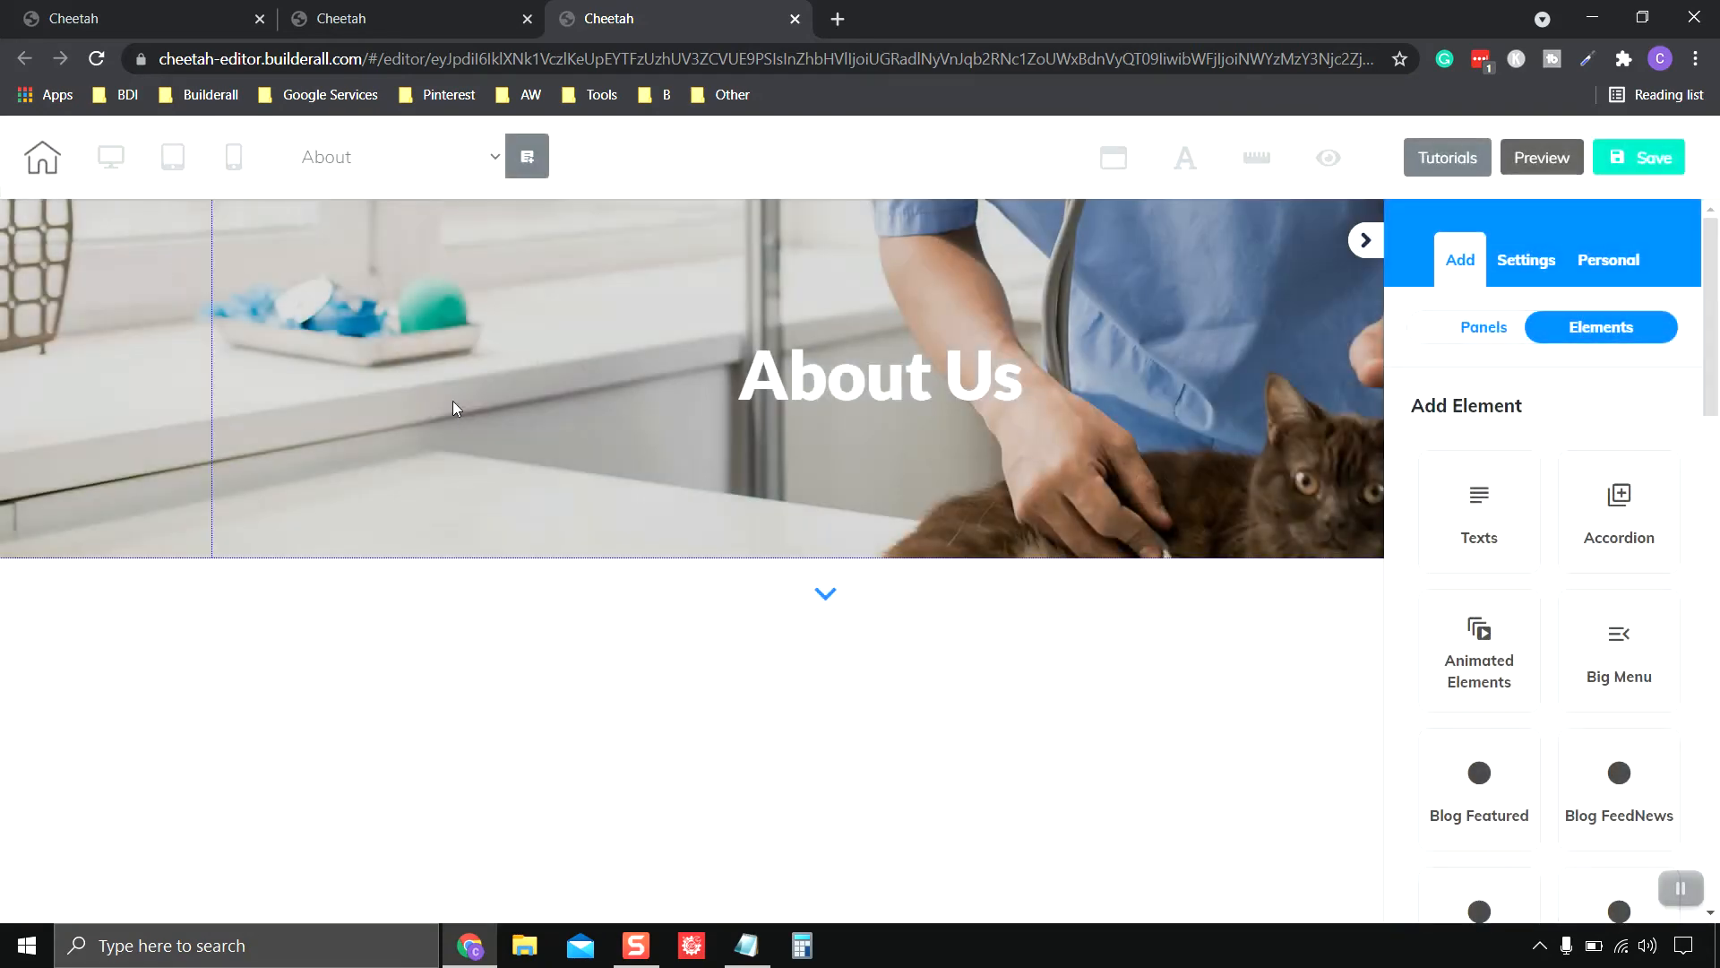
# - Exit the page editor to the site's page list, saving the changes
pyautogui.click(48, 170)
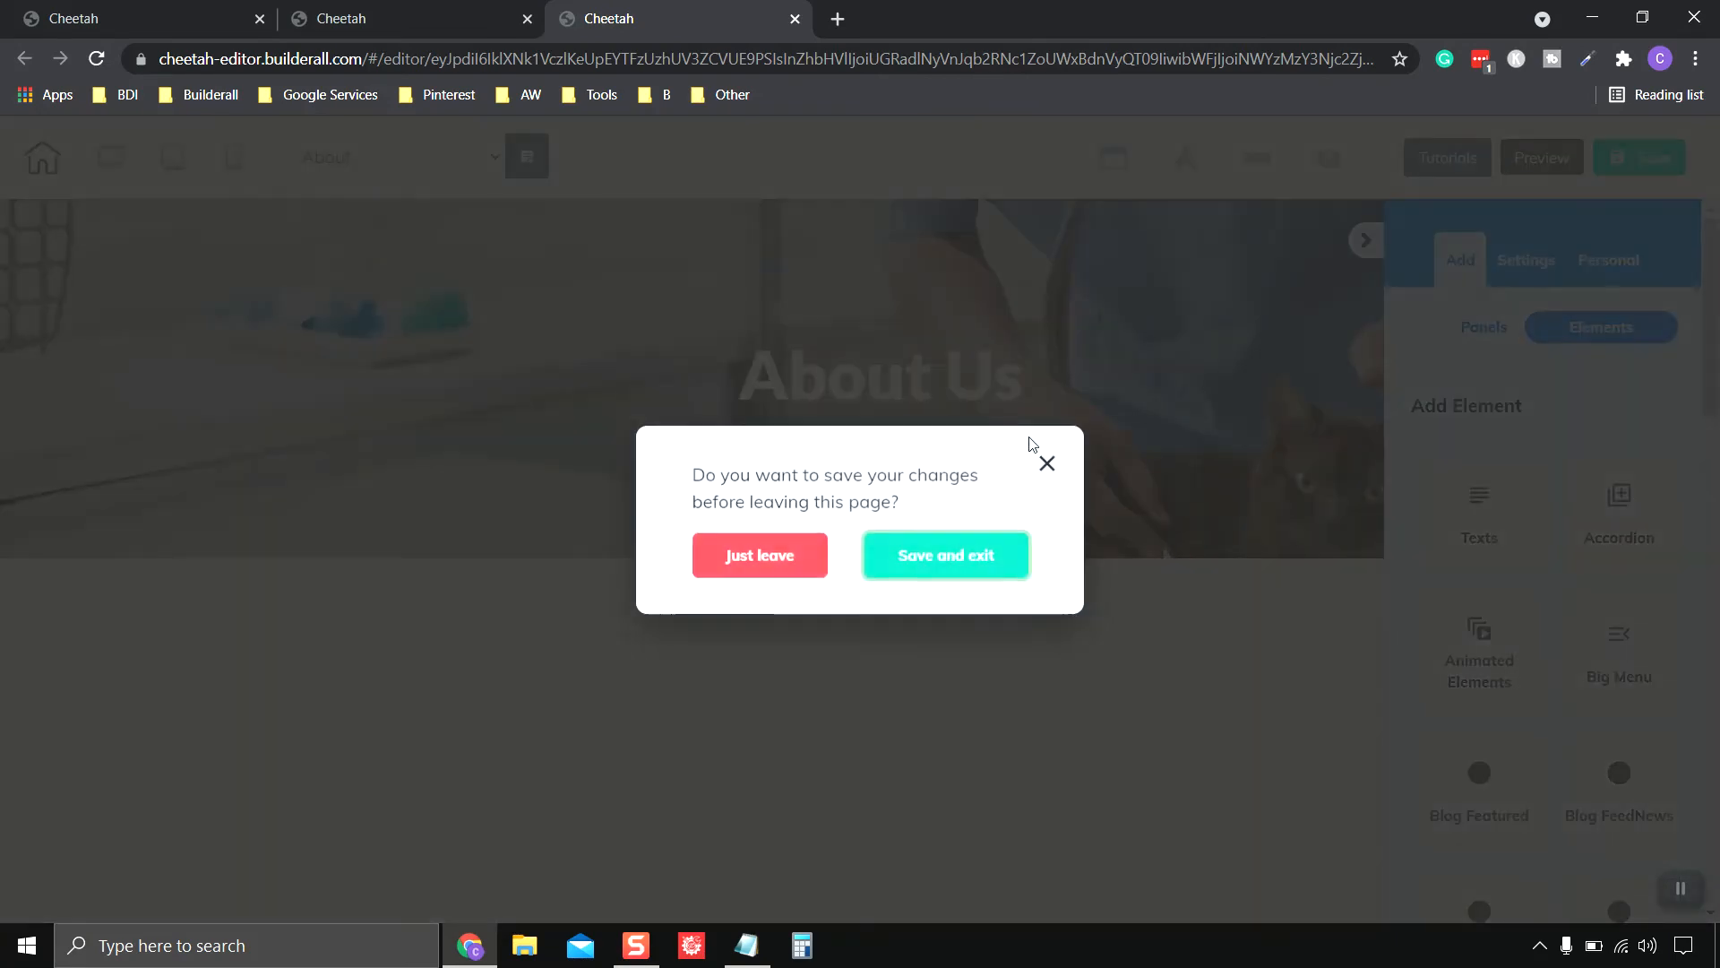
pyautogui.click(943, 564)
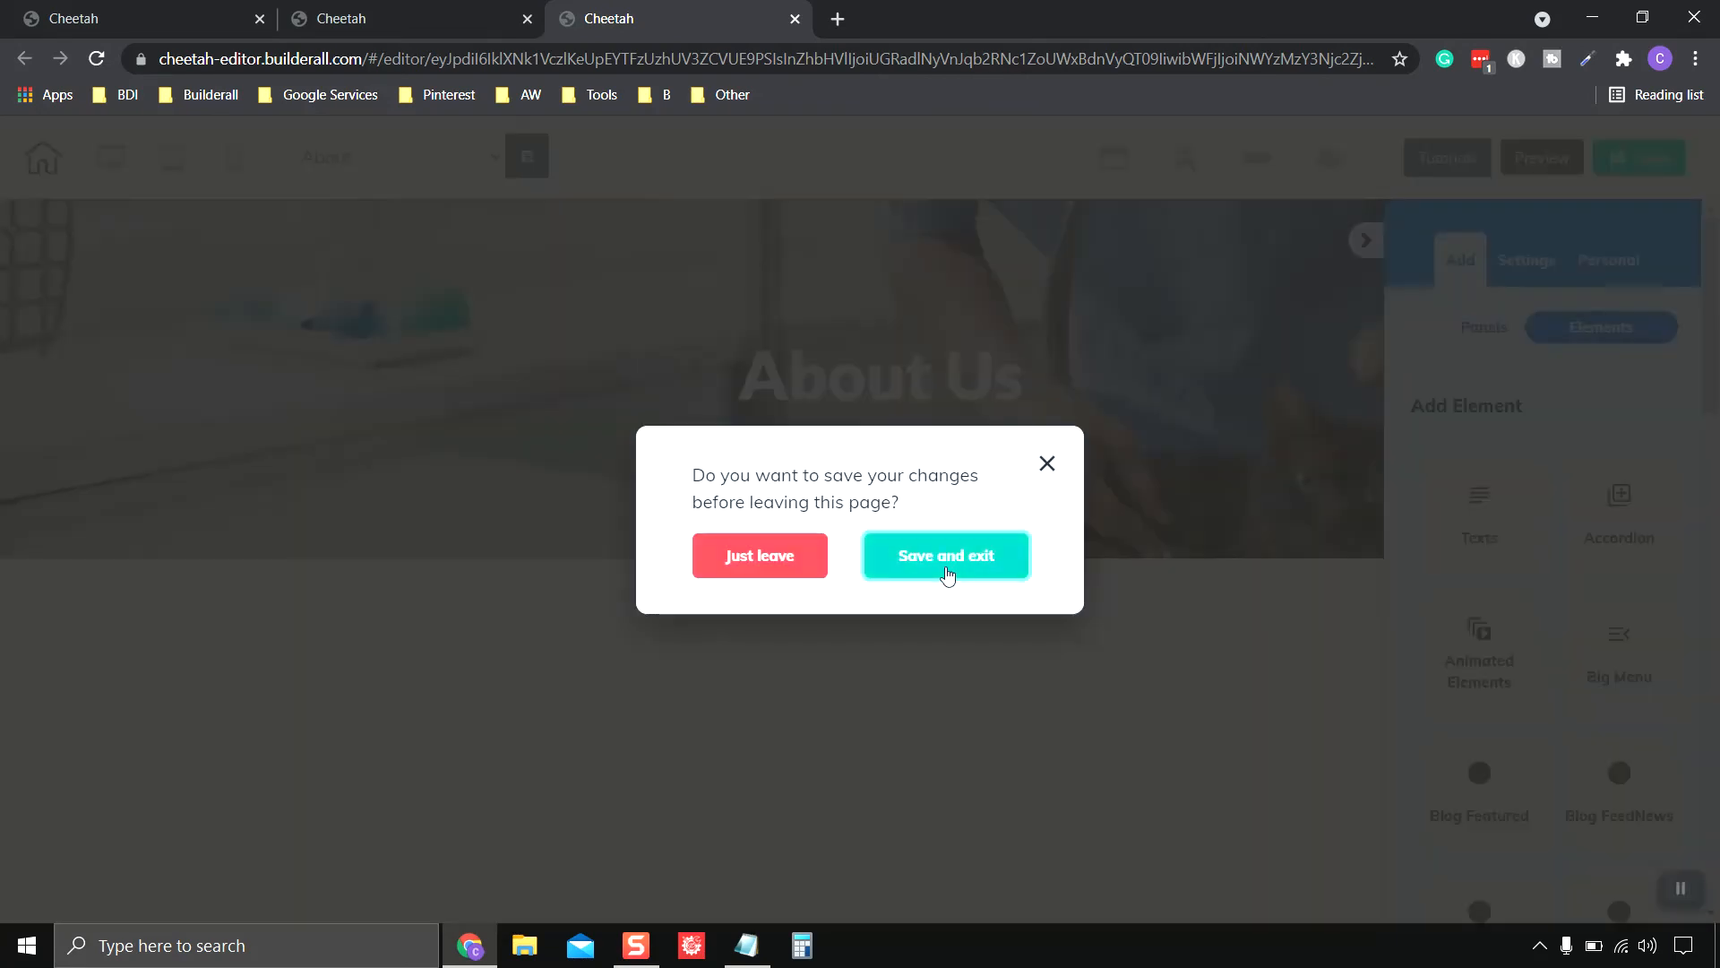
pyautogui.click(946, 568)
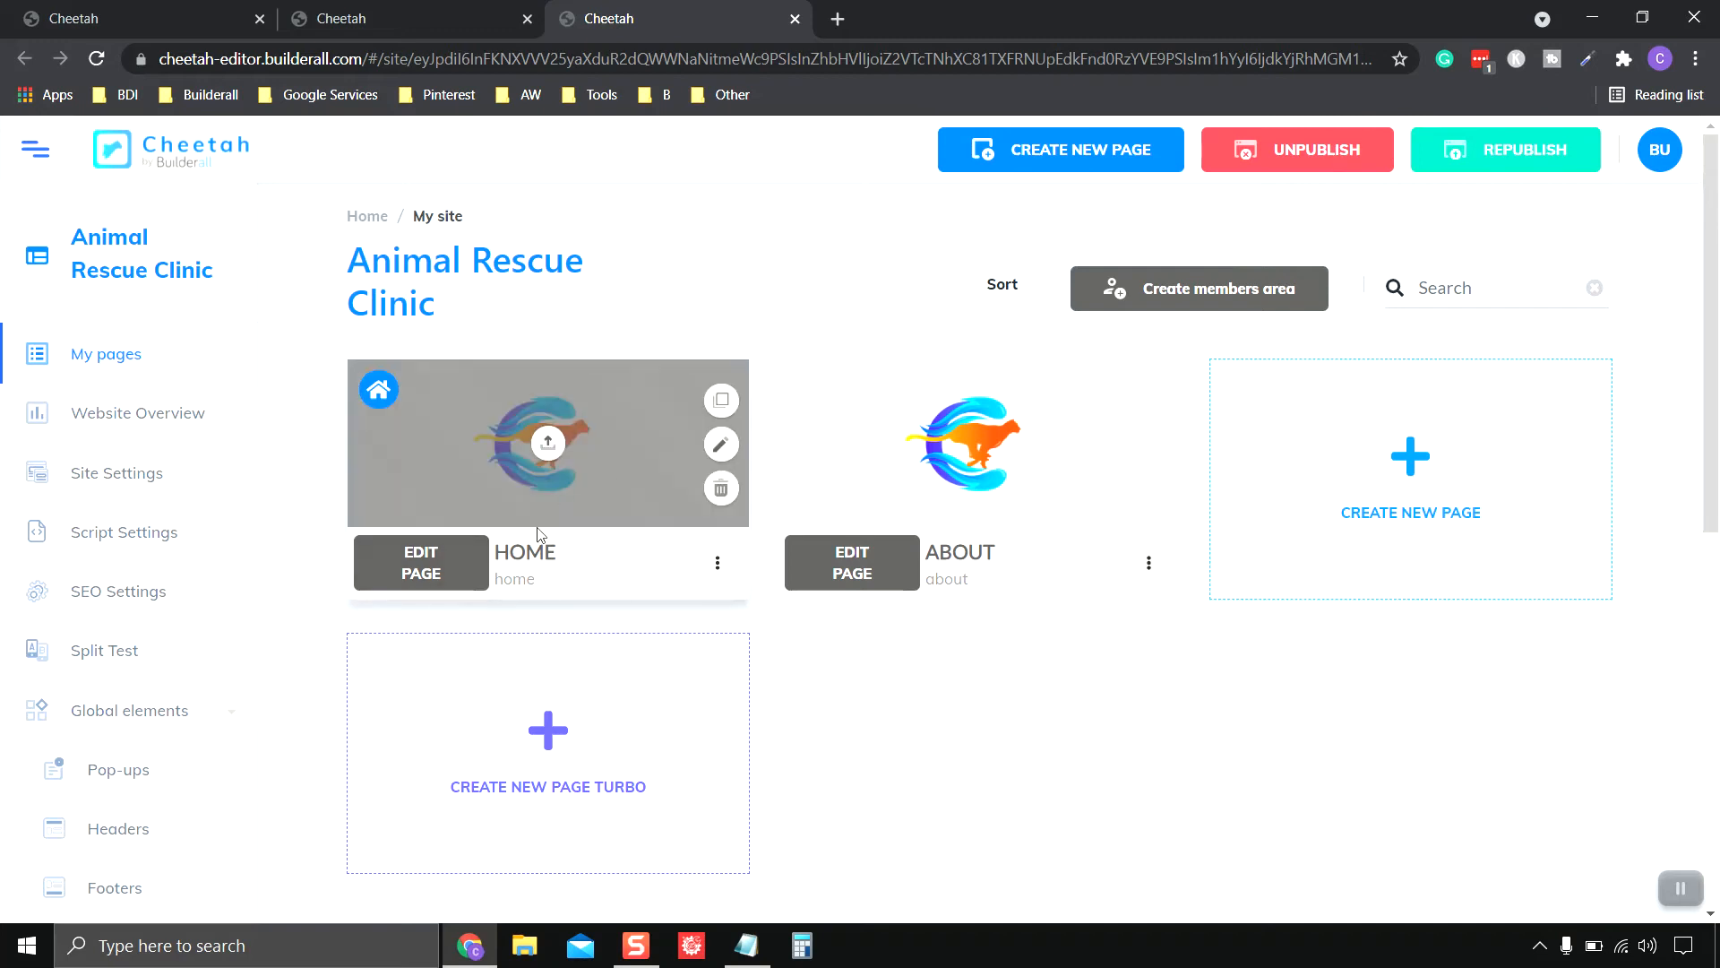
# - Duplicate the About page, then duplicate its about-copy page as well
pyautogui.moveTo(1004, 444)
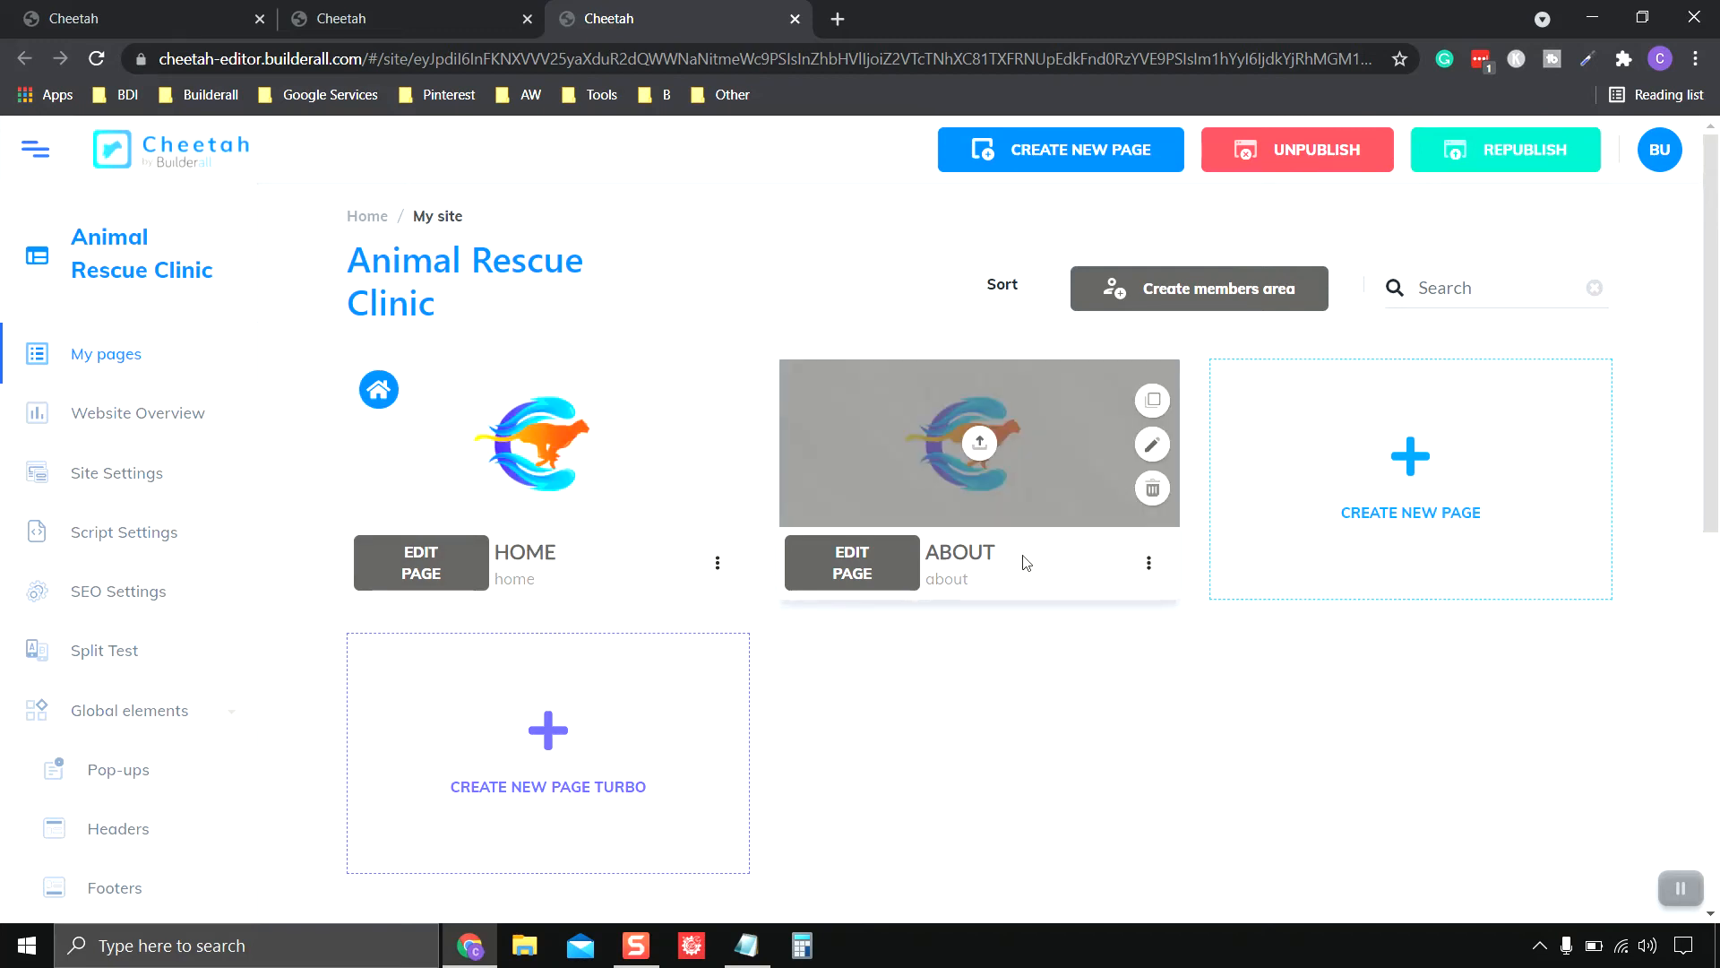
pyautogui.scroll(-1, 1026, 563)
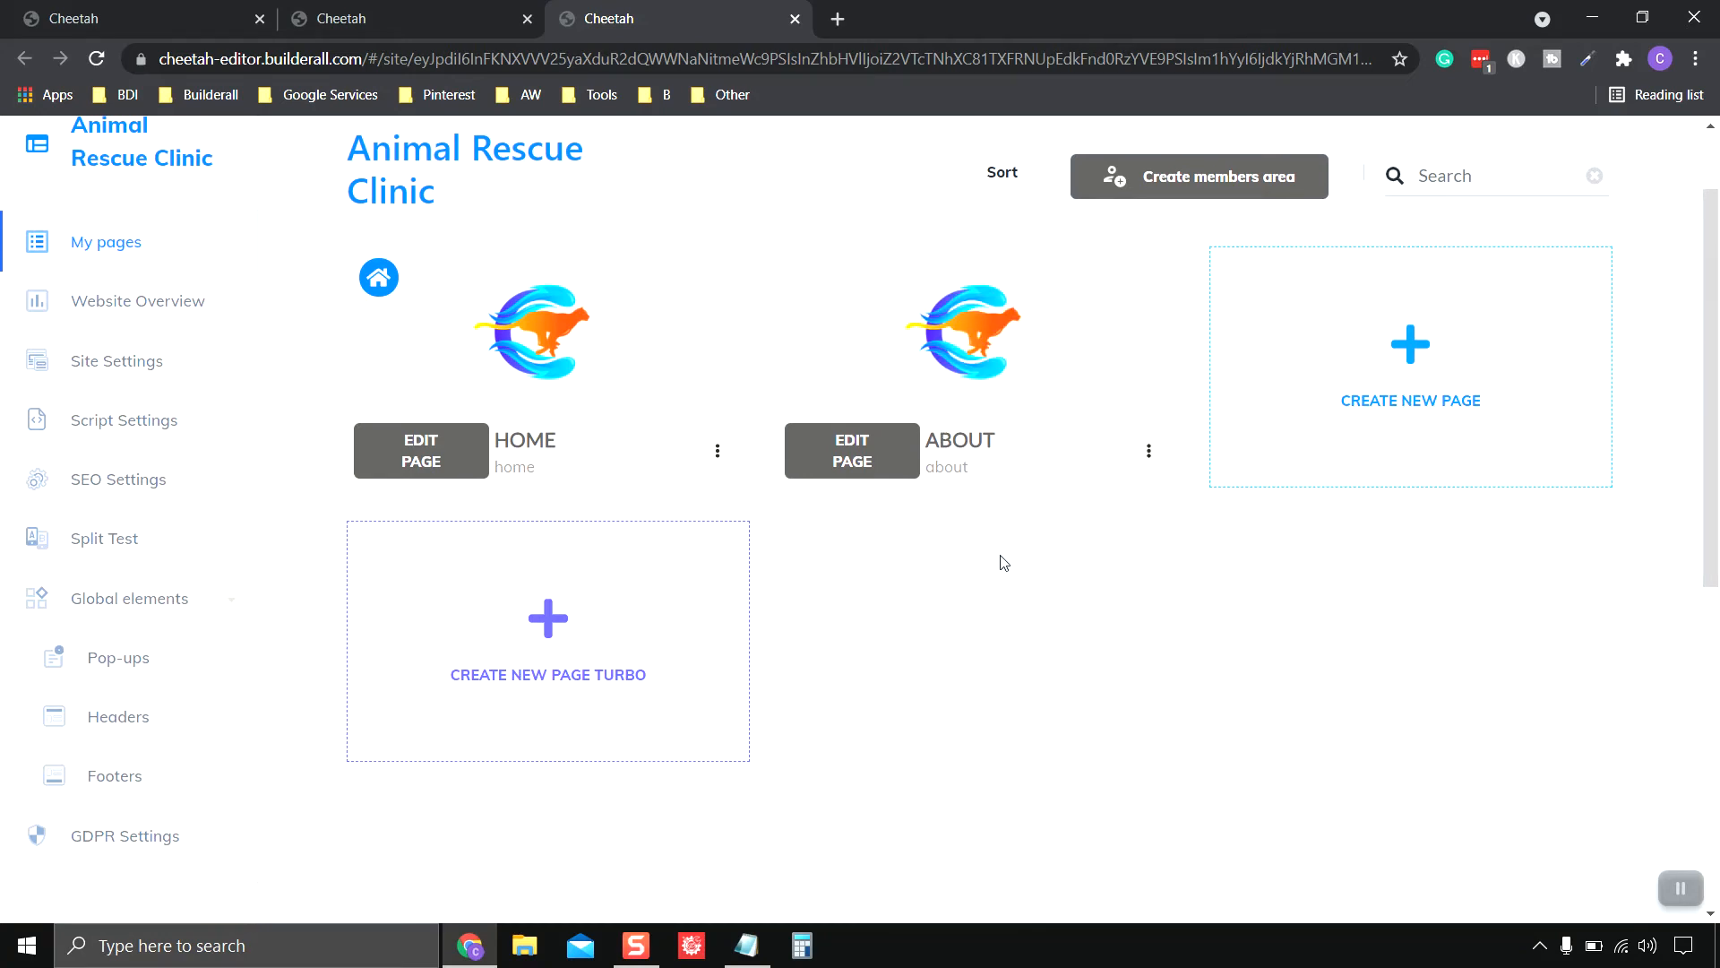
pyautogui.click(1148, 451)
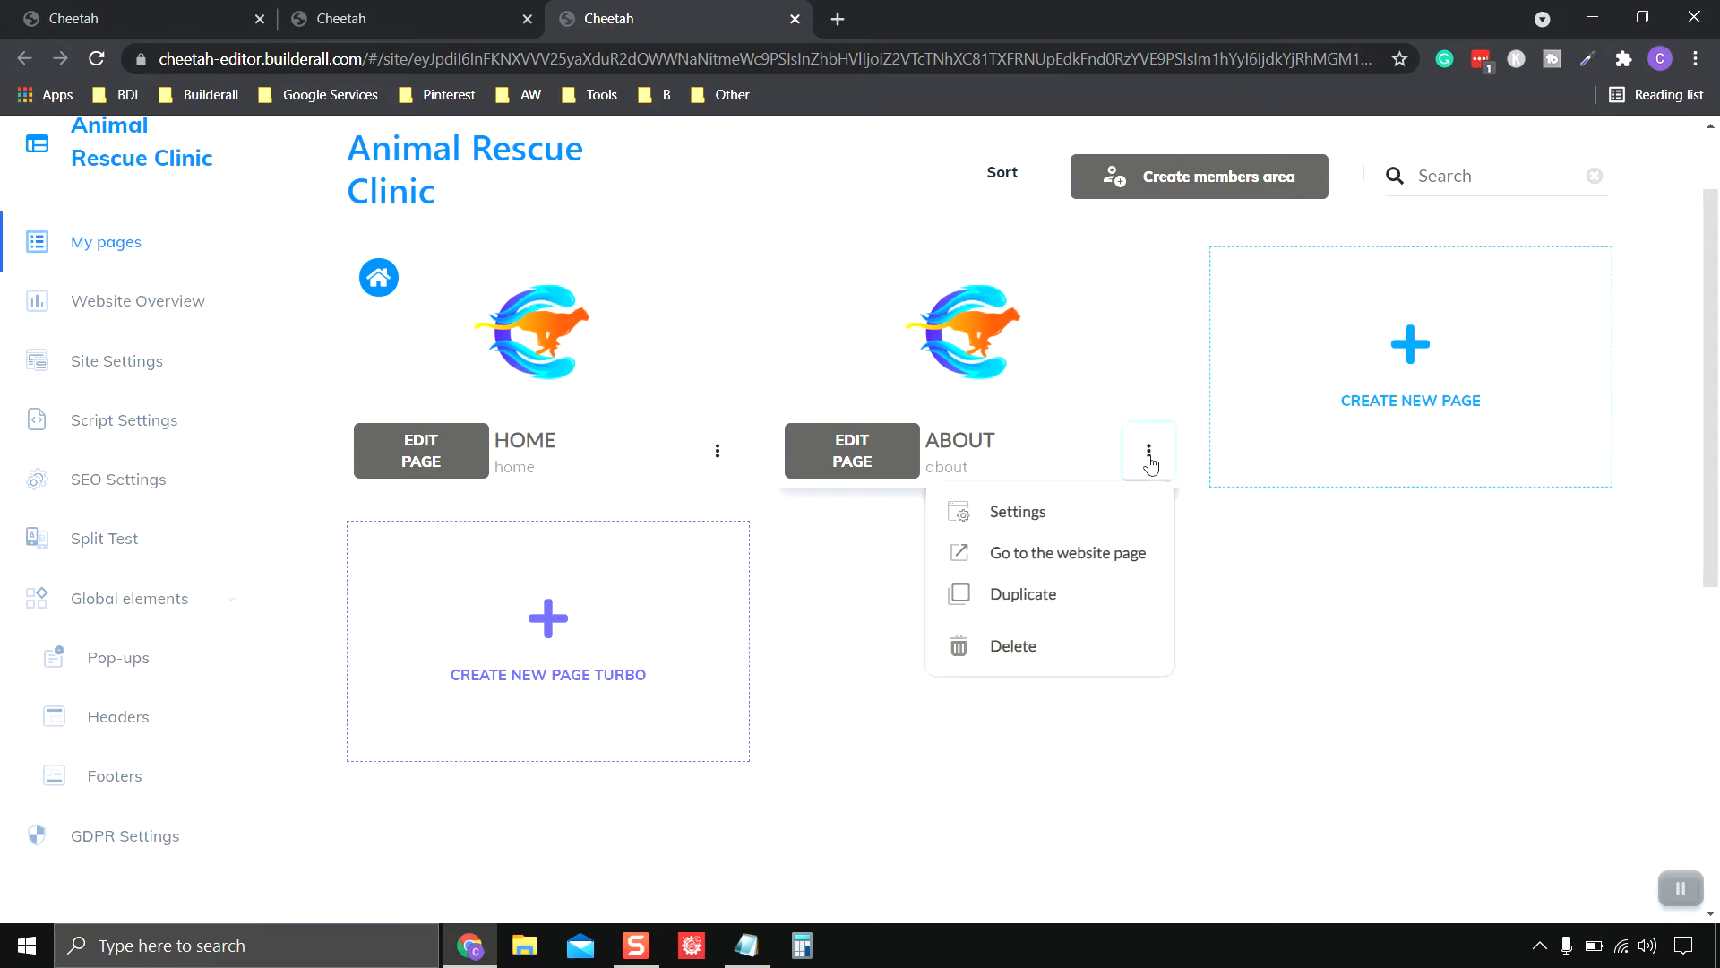
pyautogui.click(1010, 594)
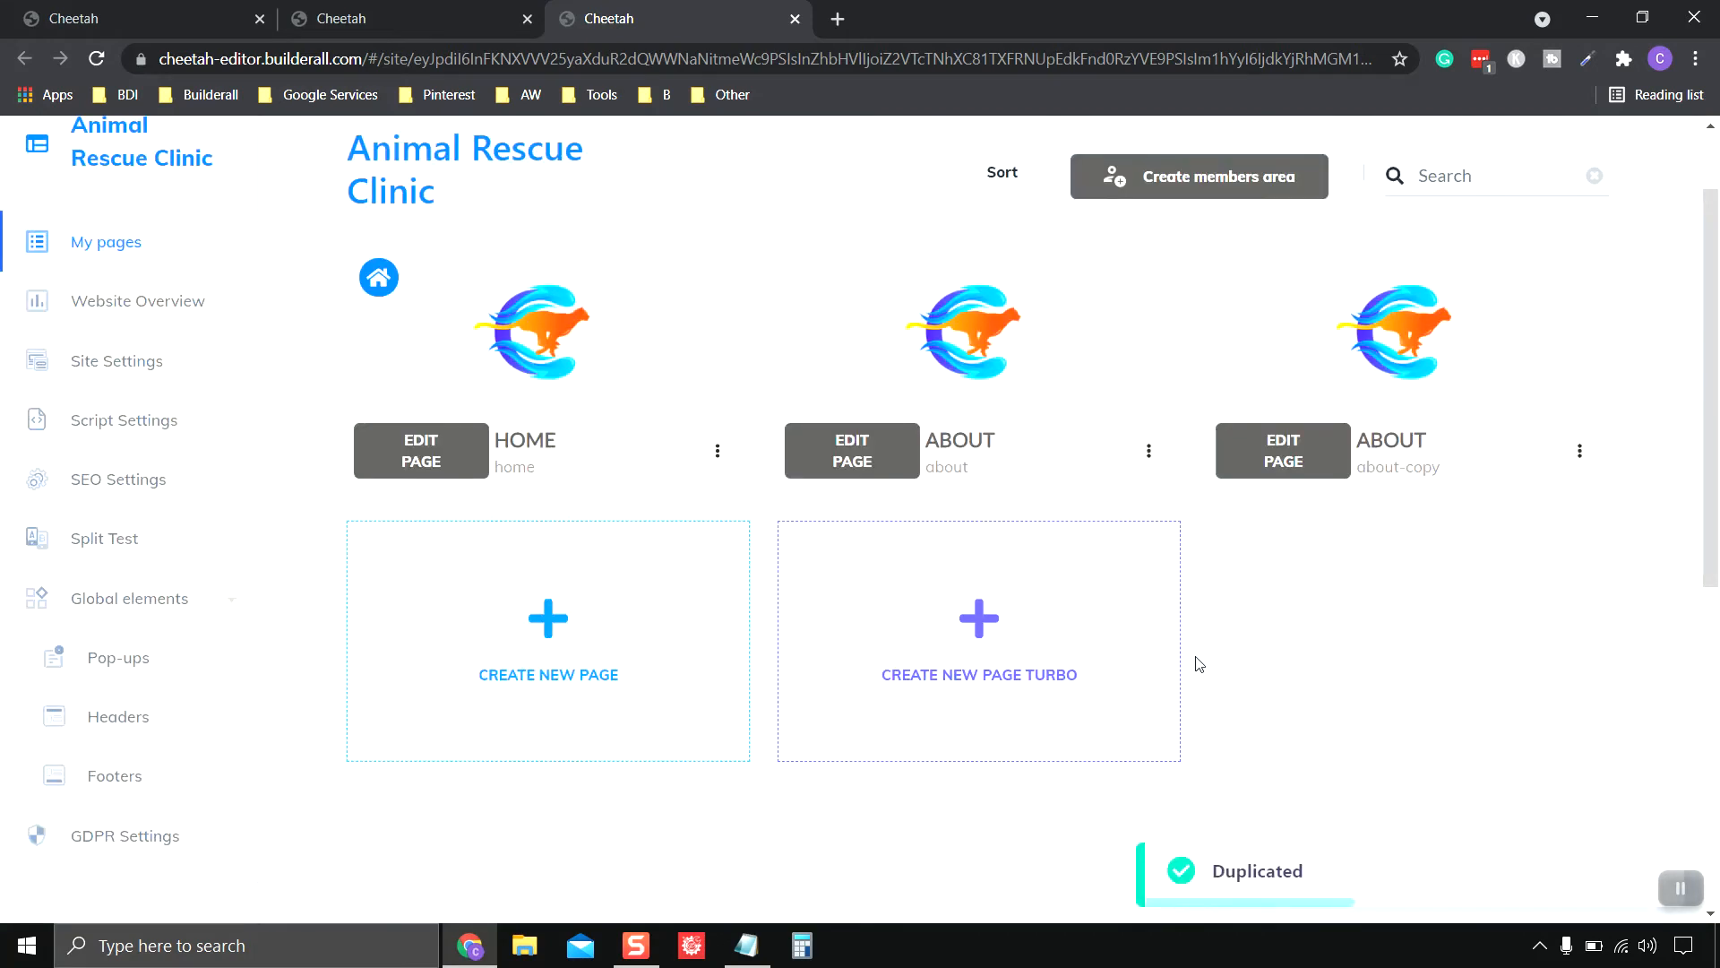
pyautogui.click(1581, 453)
pyautogui.click(1504, 593)
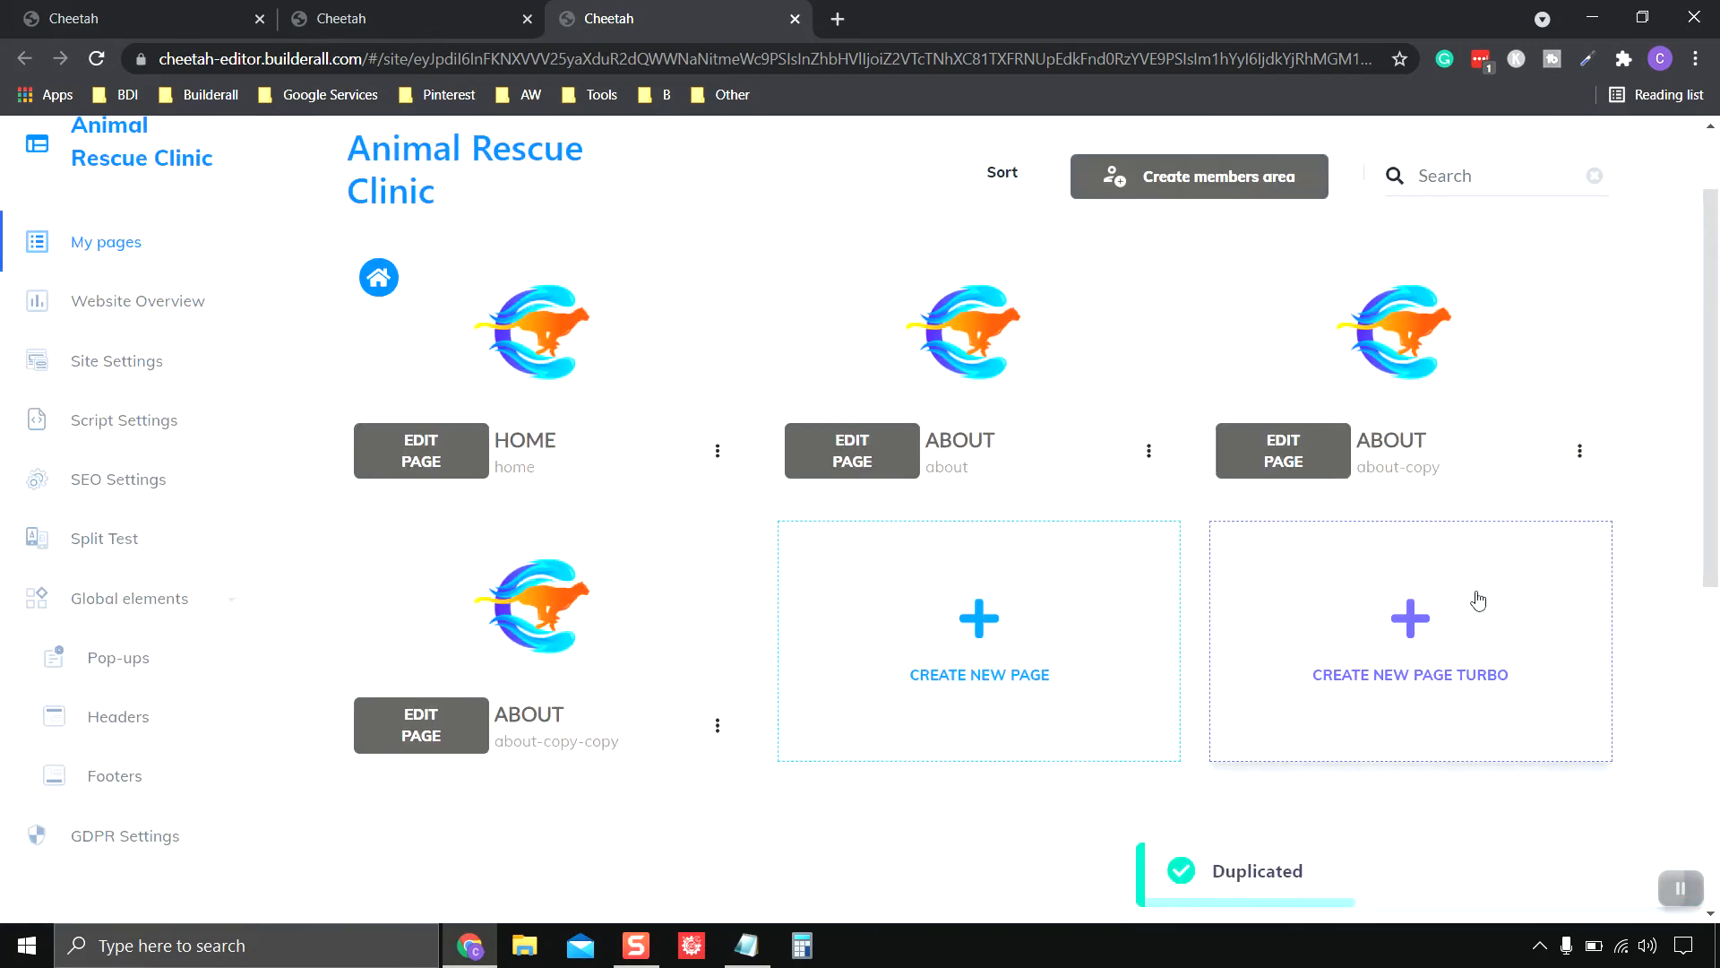
pyautogui.click(1677, 888)
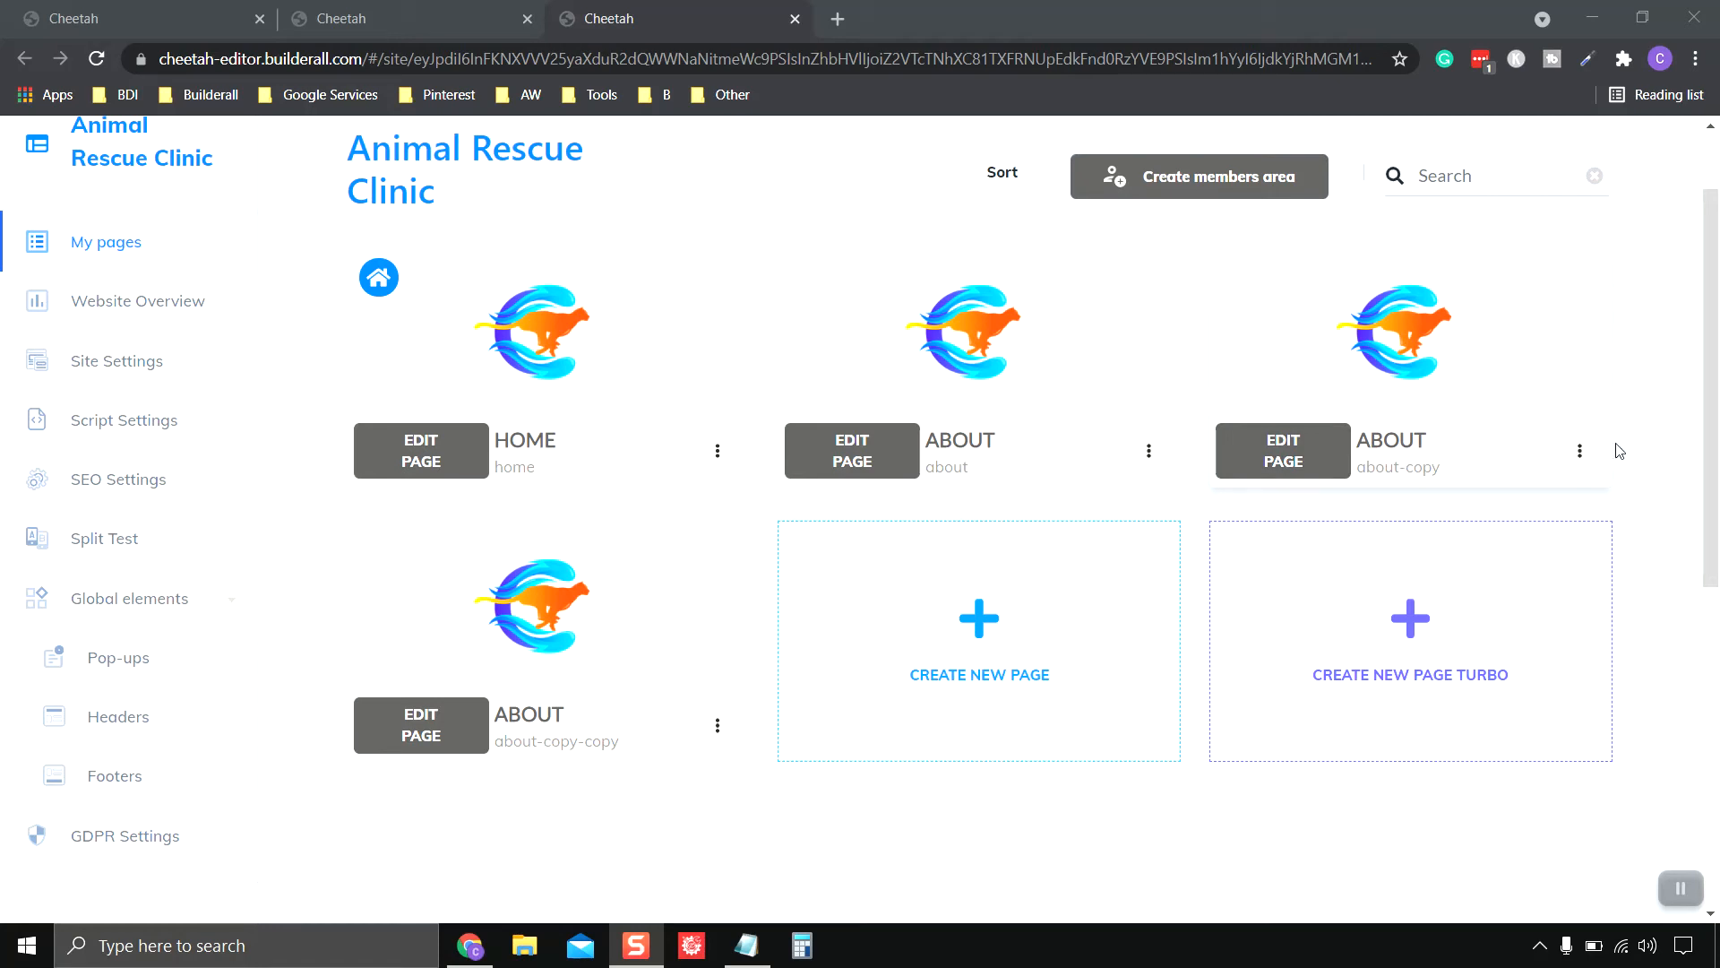
# - Set both the name and the title of the about-copy page to "Services" in its settings
pyautogui.click(1579, 451)
pyautogui.click(1472, 513)
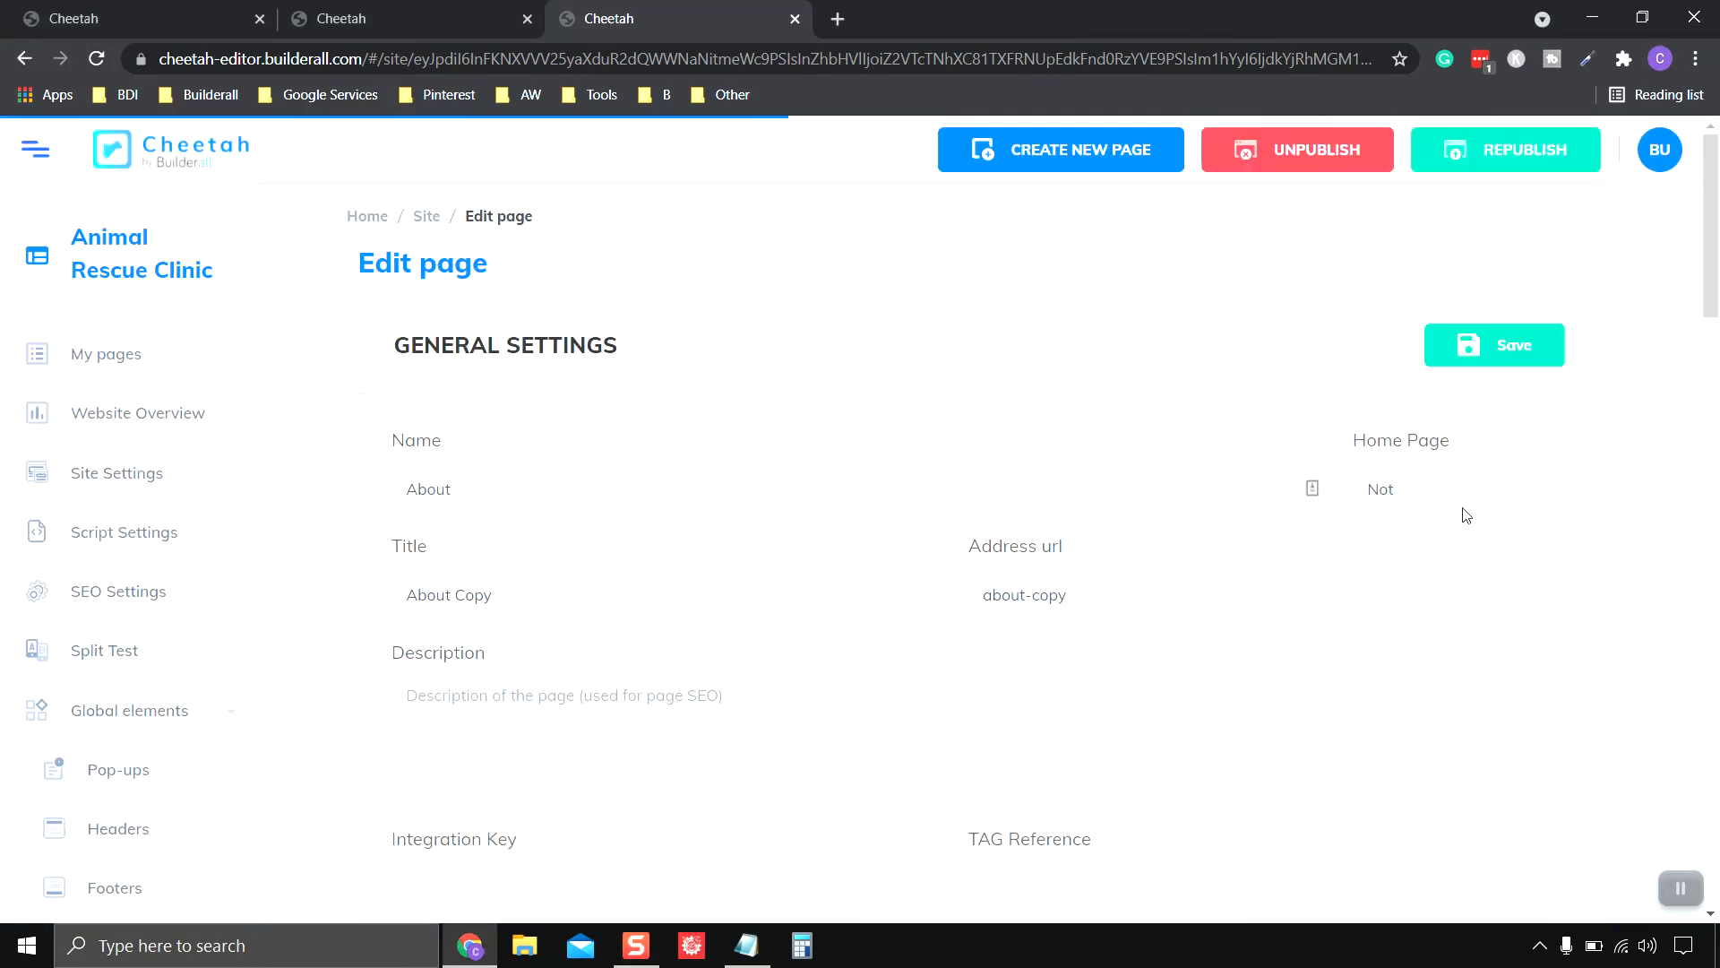
pyautogui.moveTo(489, 483); pyautogui.dragTo(390, 476)
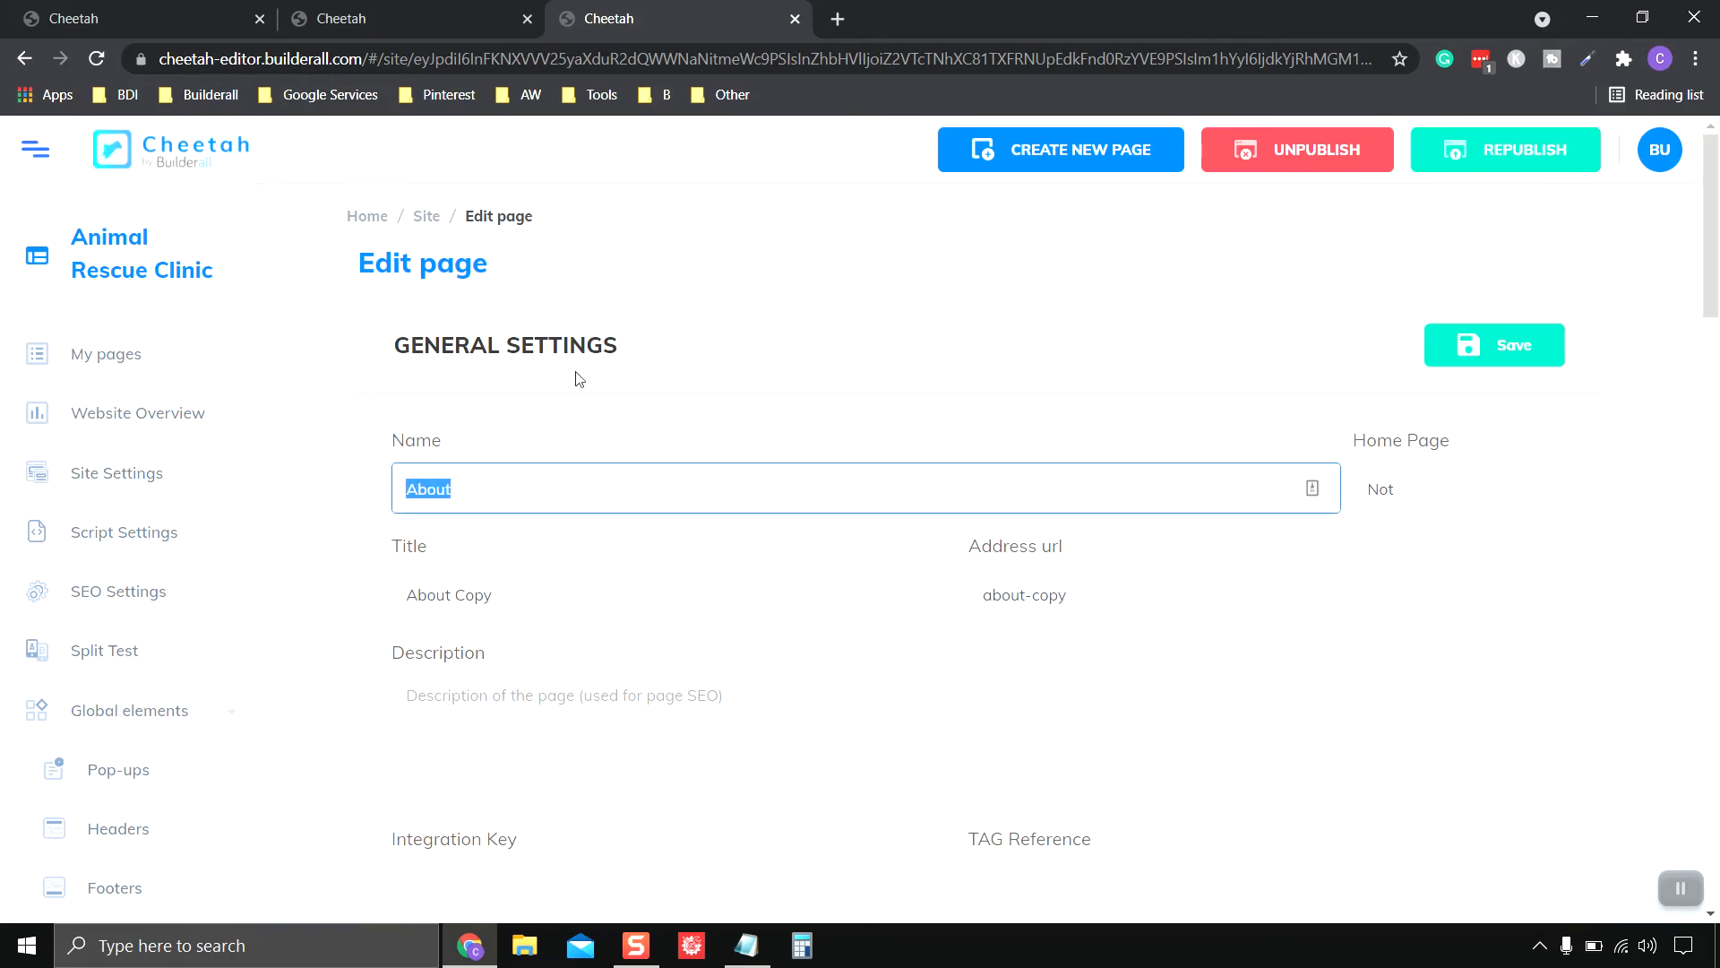
pyautogui.write('Servi')
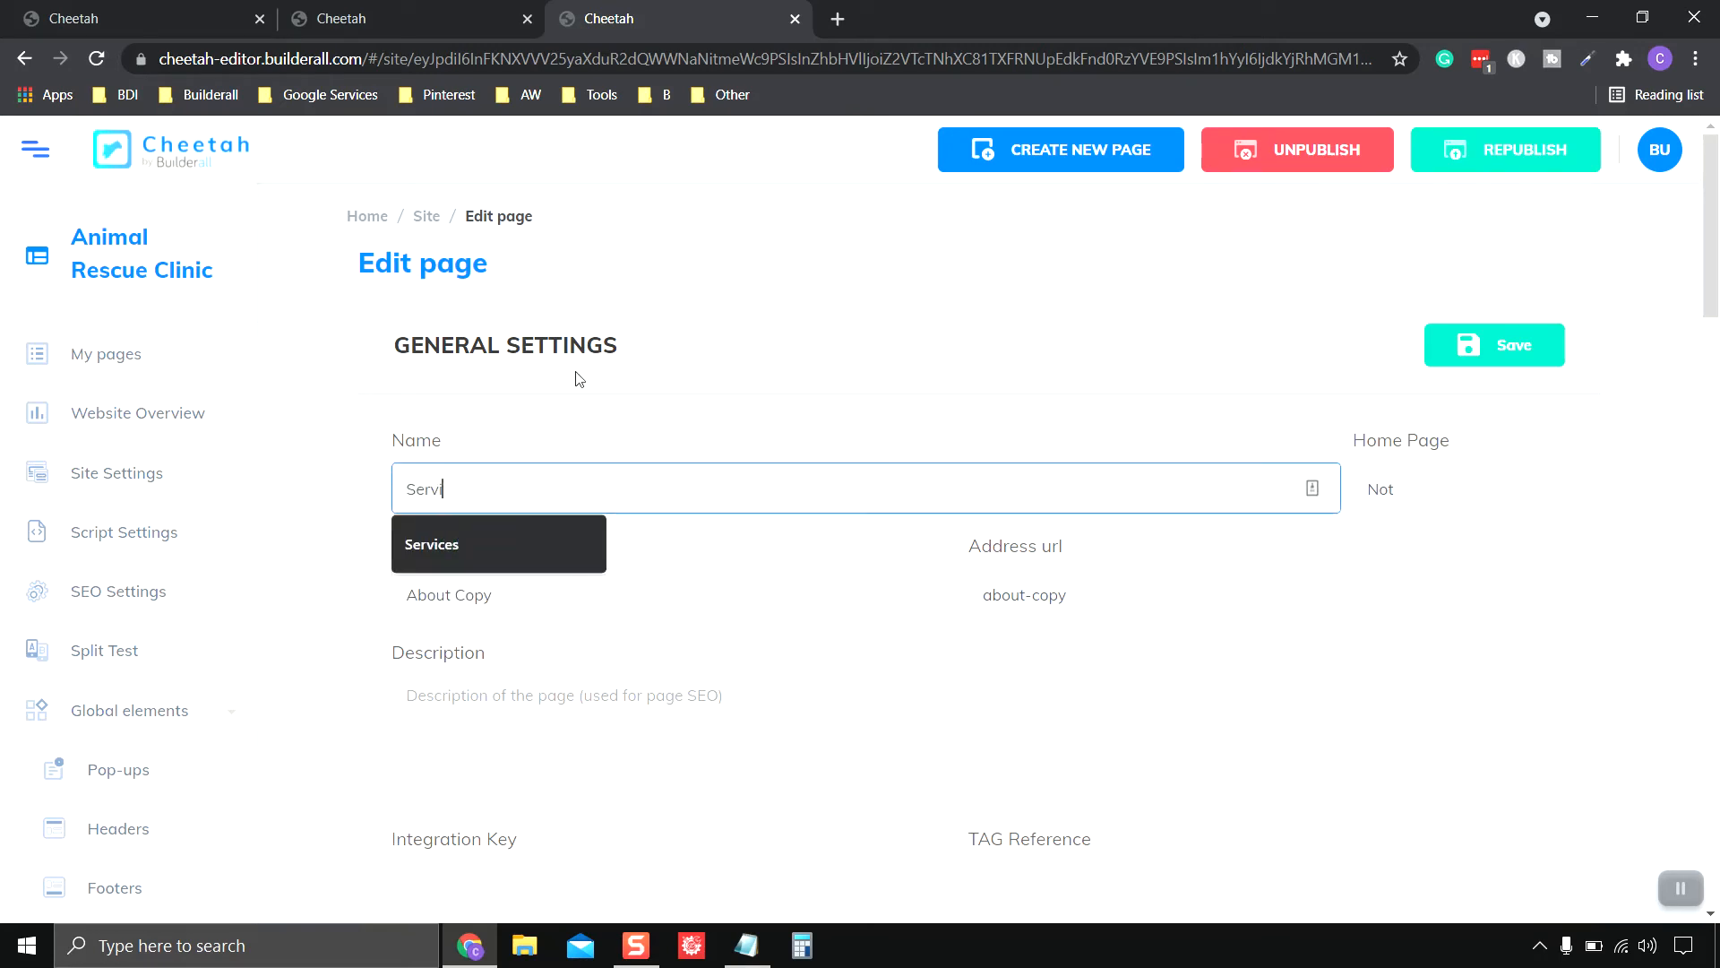
pyautogui.write('ces')
pyautogui.press('Tab')
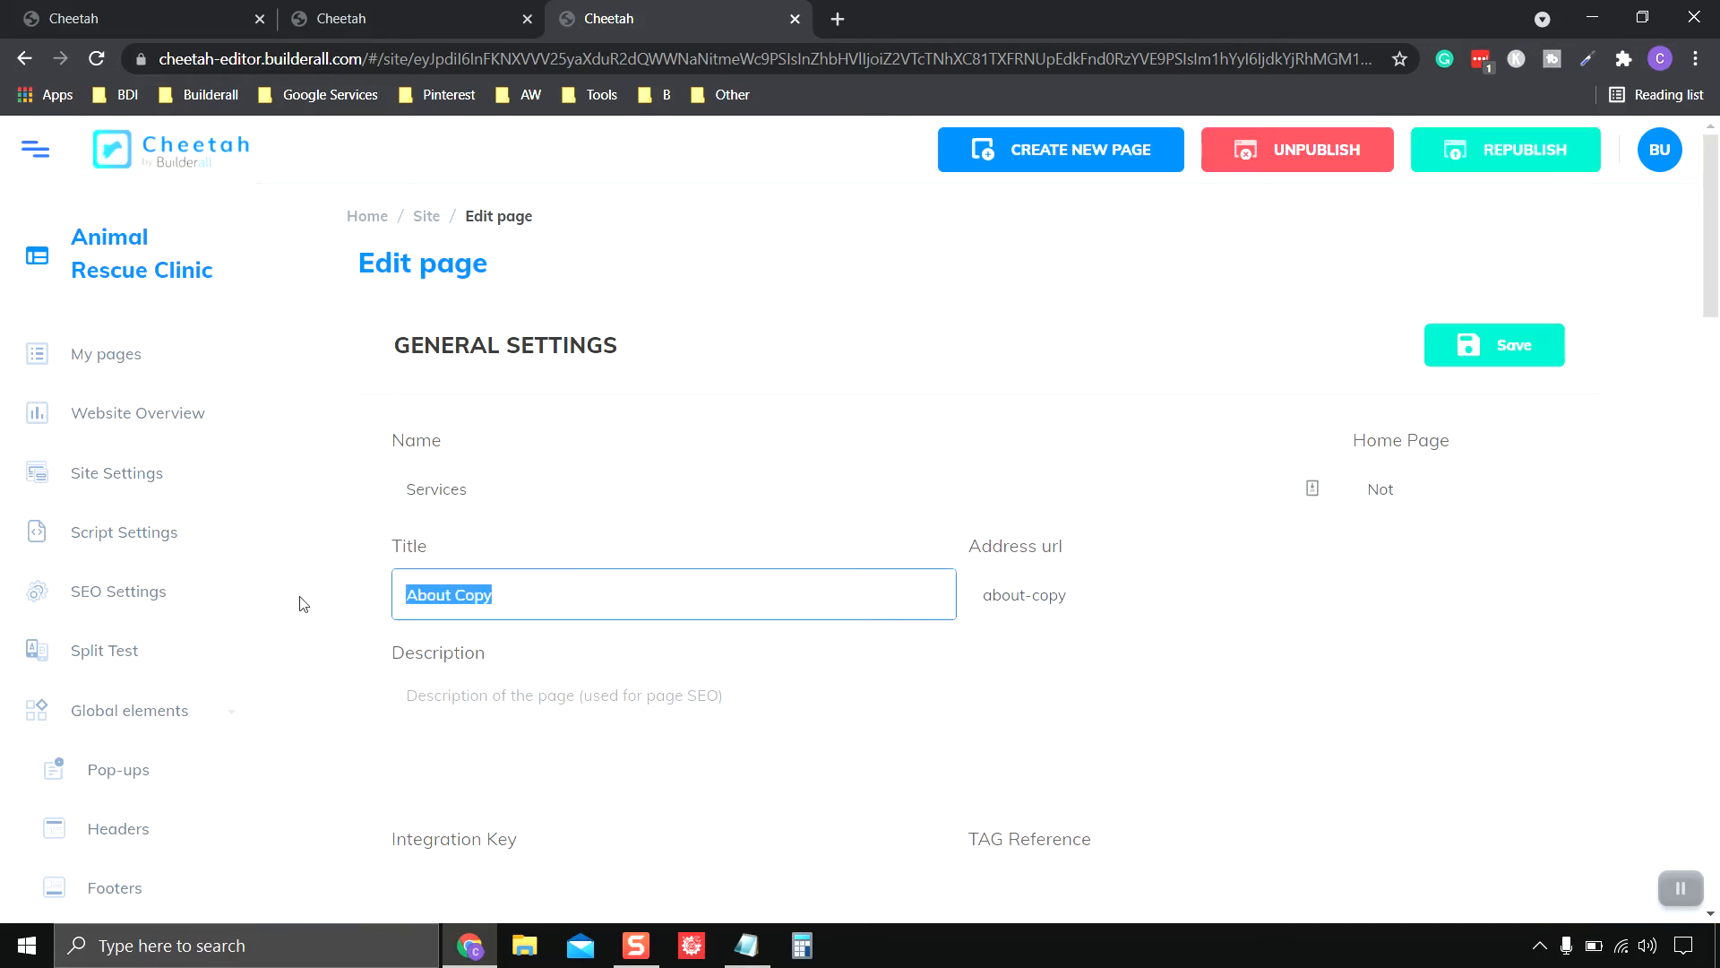
pyautogui.write('Servic')
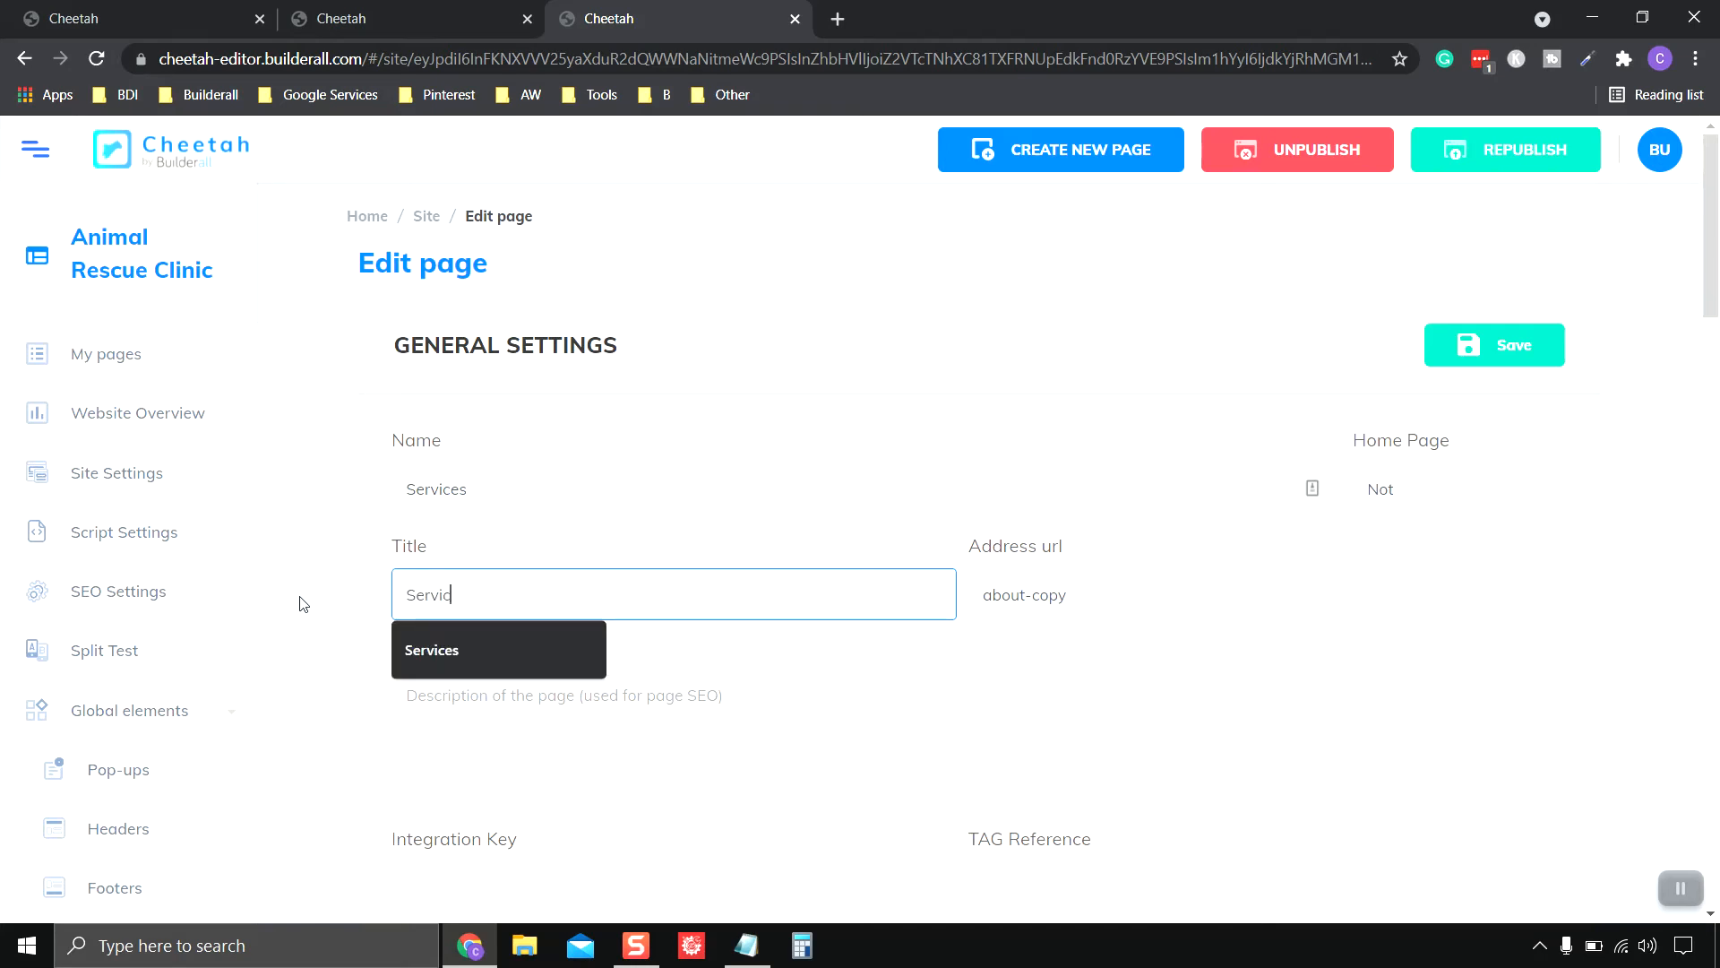
pyautogui.write('des')
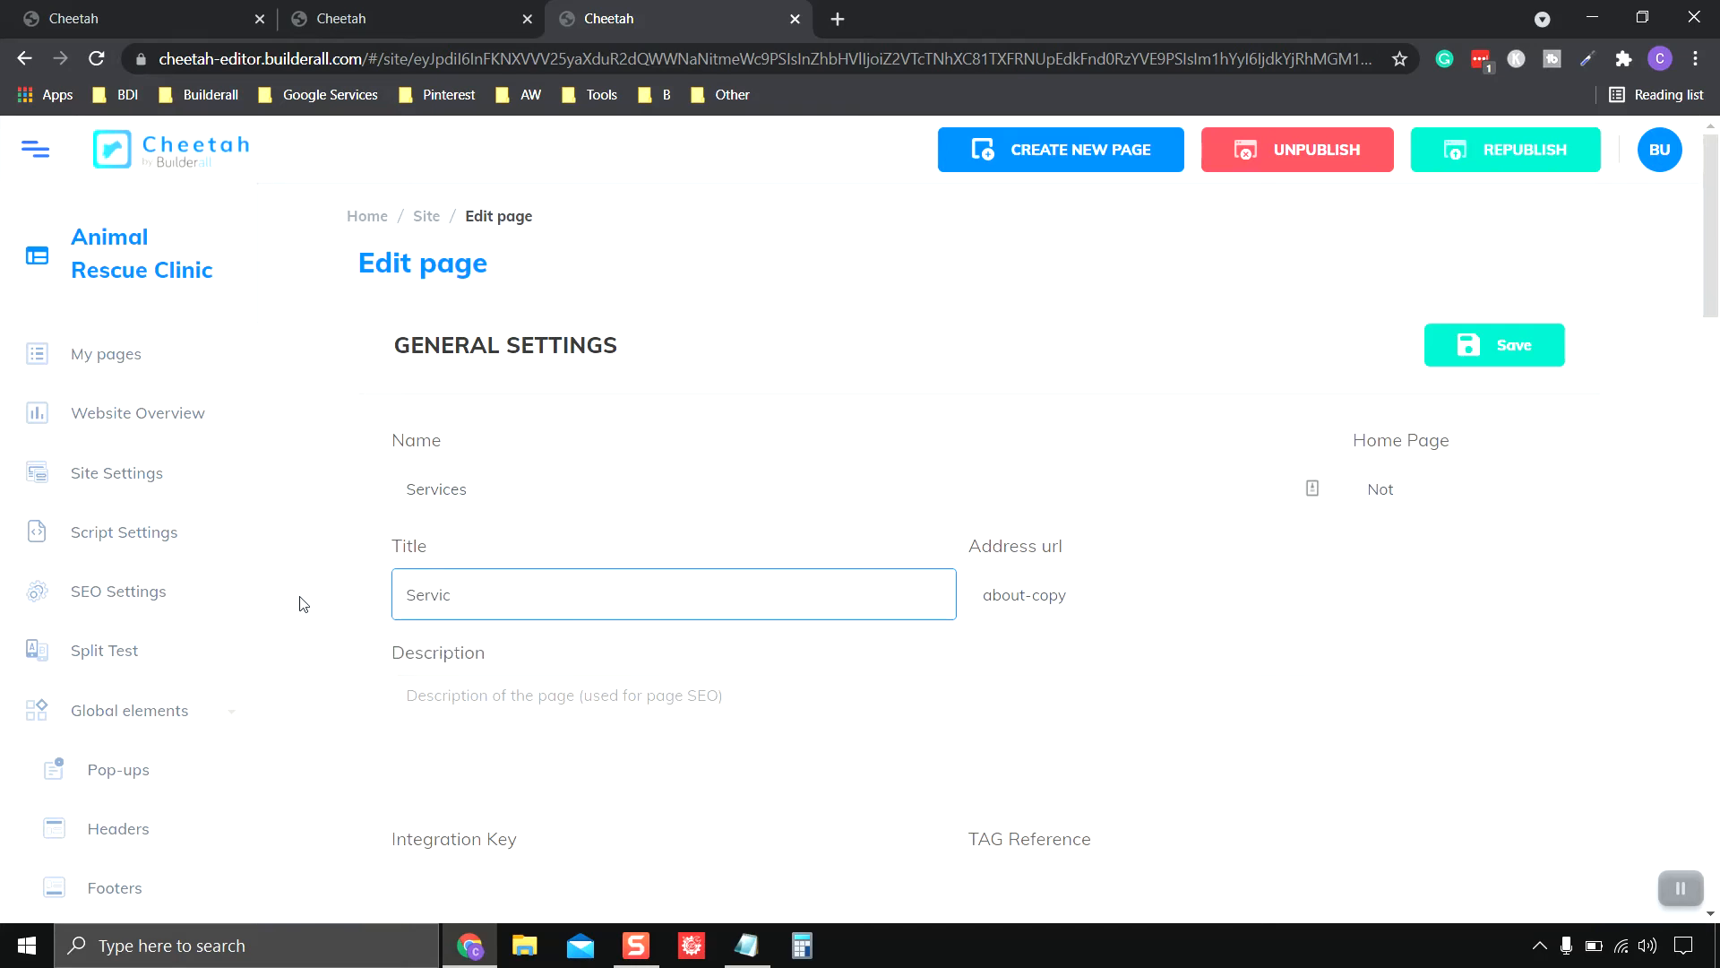
pyautogui.write('es')
# - Set the Services page's address URL to "services" and save the page settings
pyautogui.moveTo(1136, 598); pyautogui.dragTo(986, 598)
pyautogui.write('se')
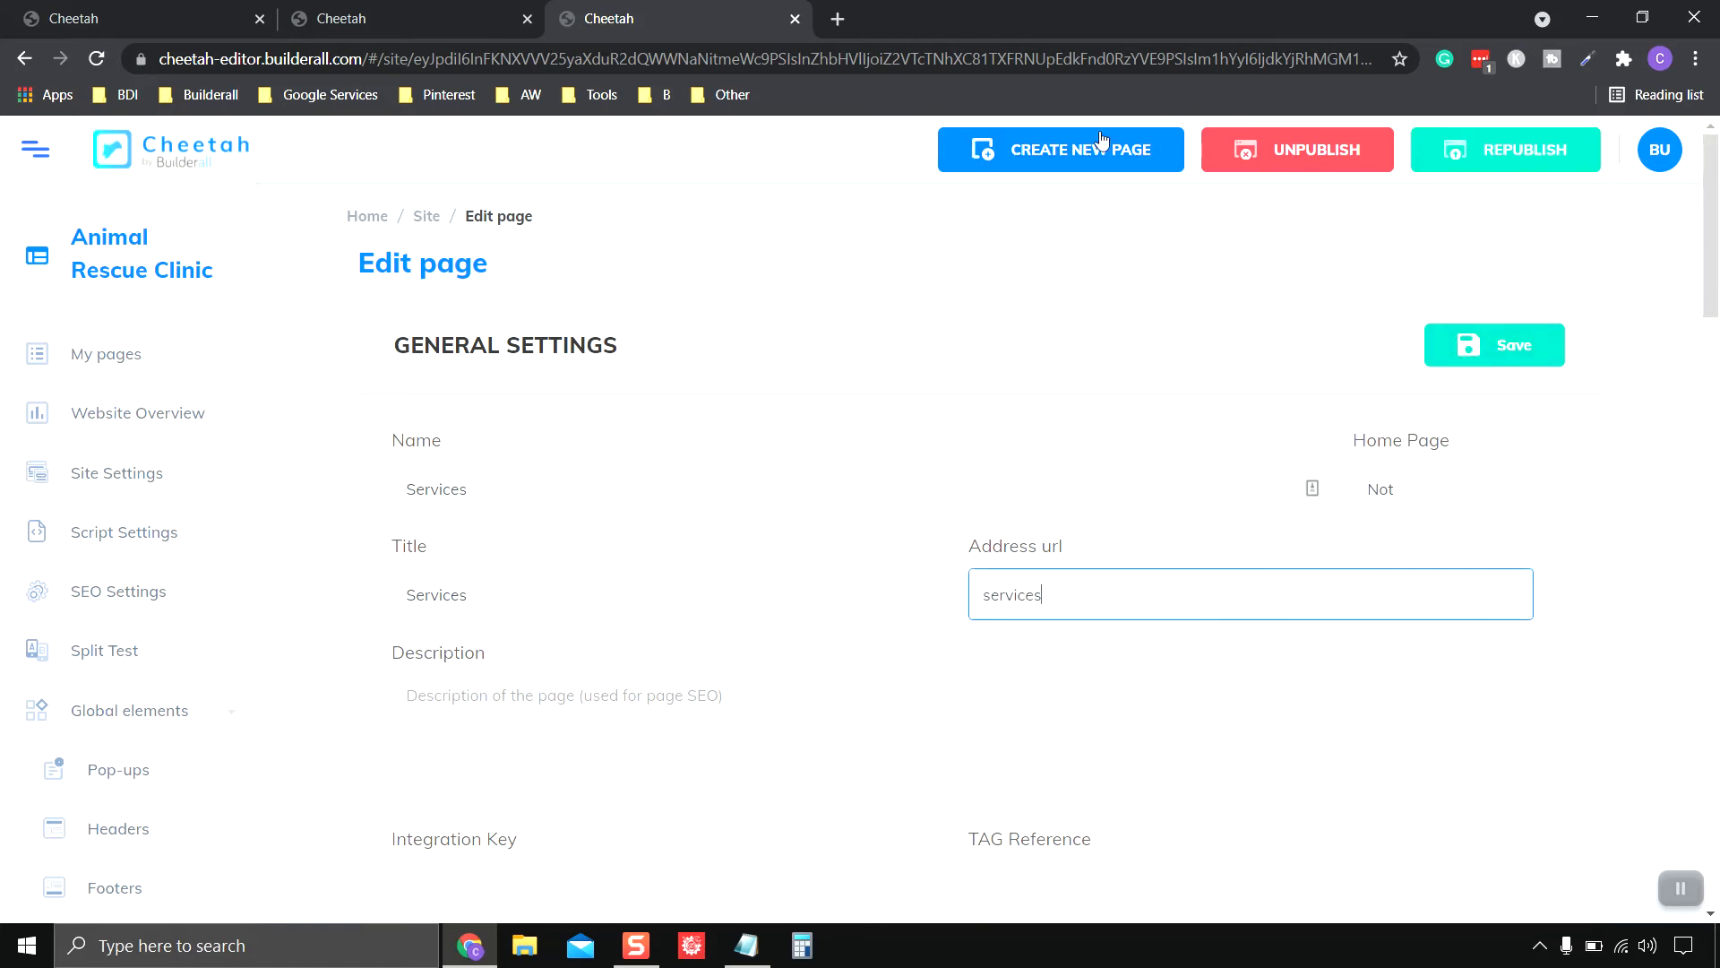
pyautogui.click(1521, 354)
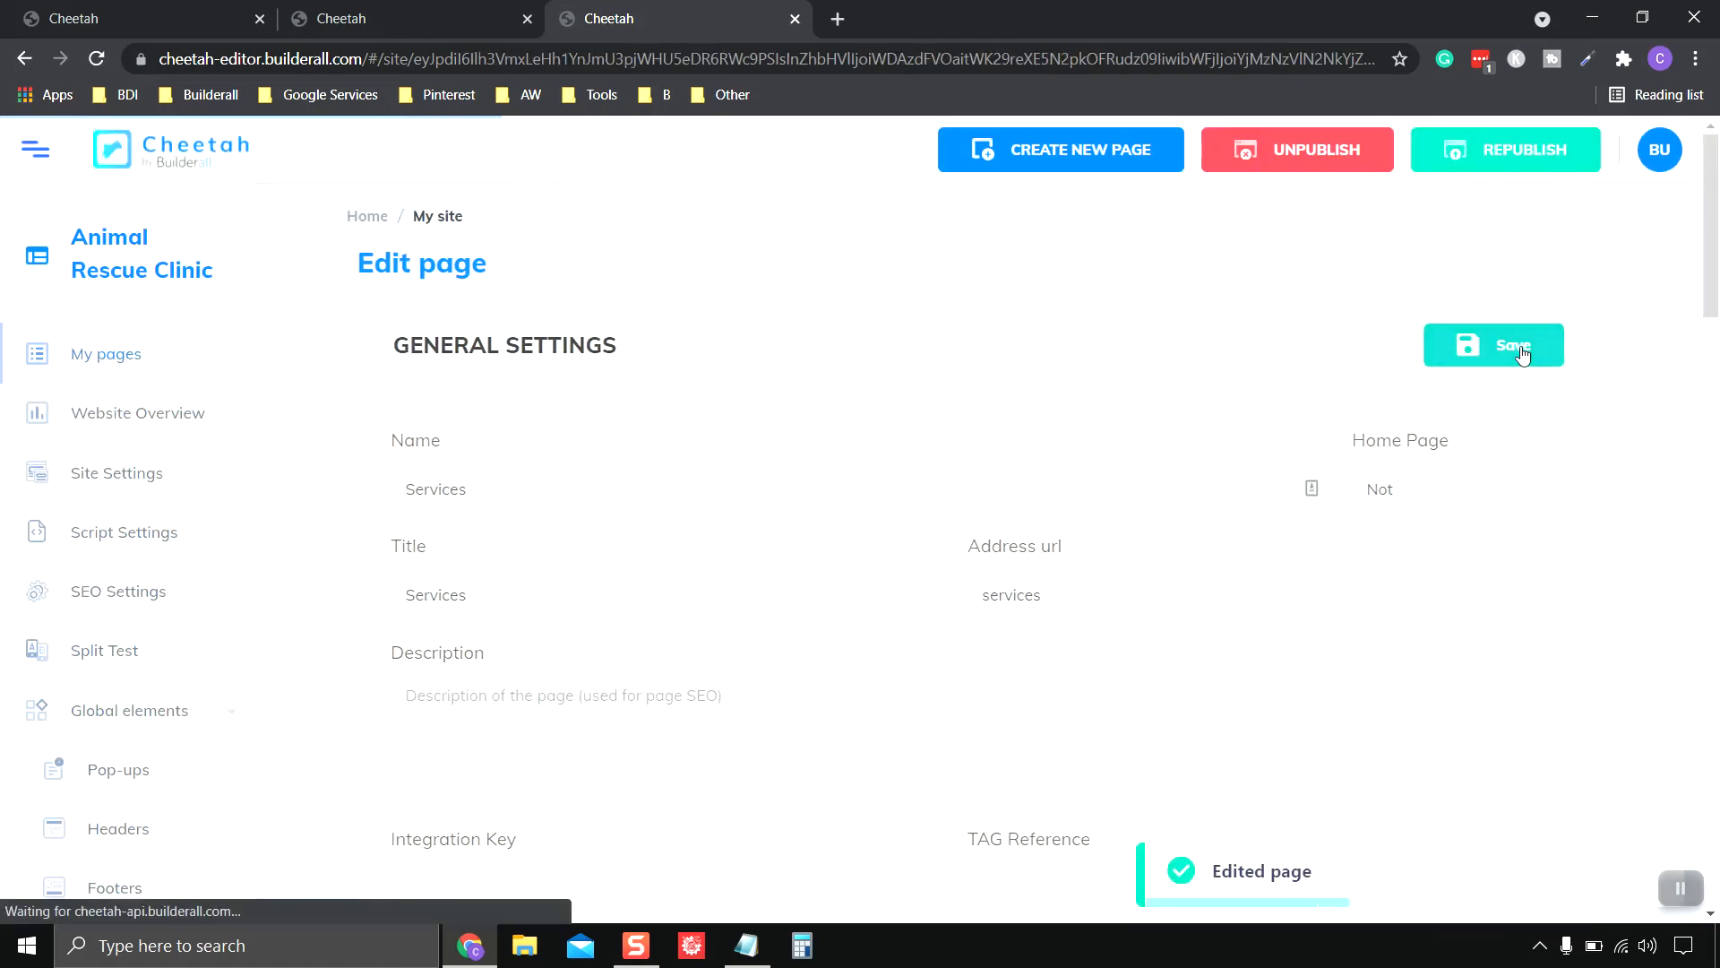
# - Open the Services page in the editor and replace its banner heading with "Services"
pyautogui.scroll(-1, 1522, 351)
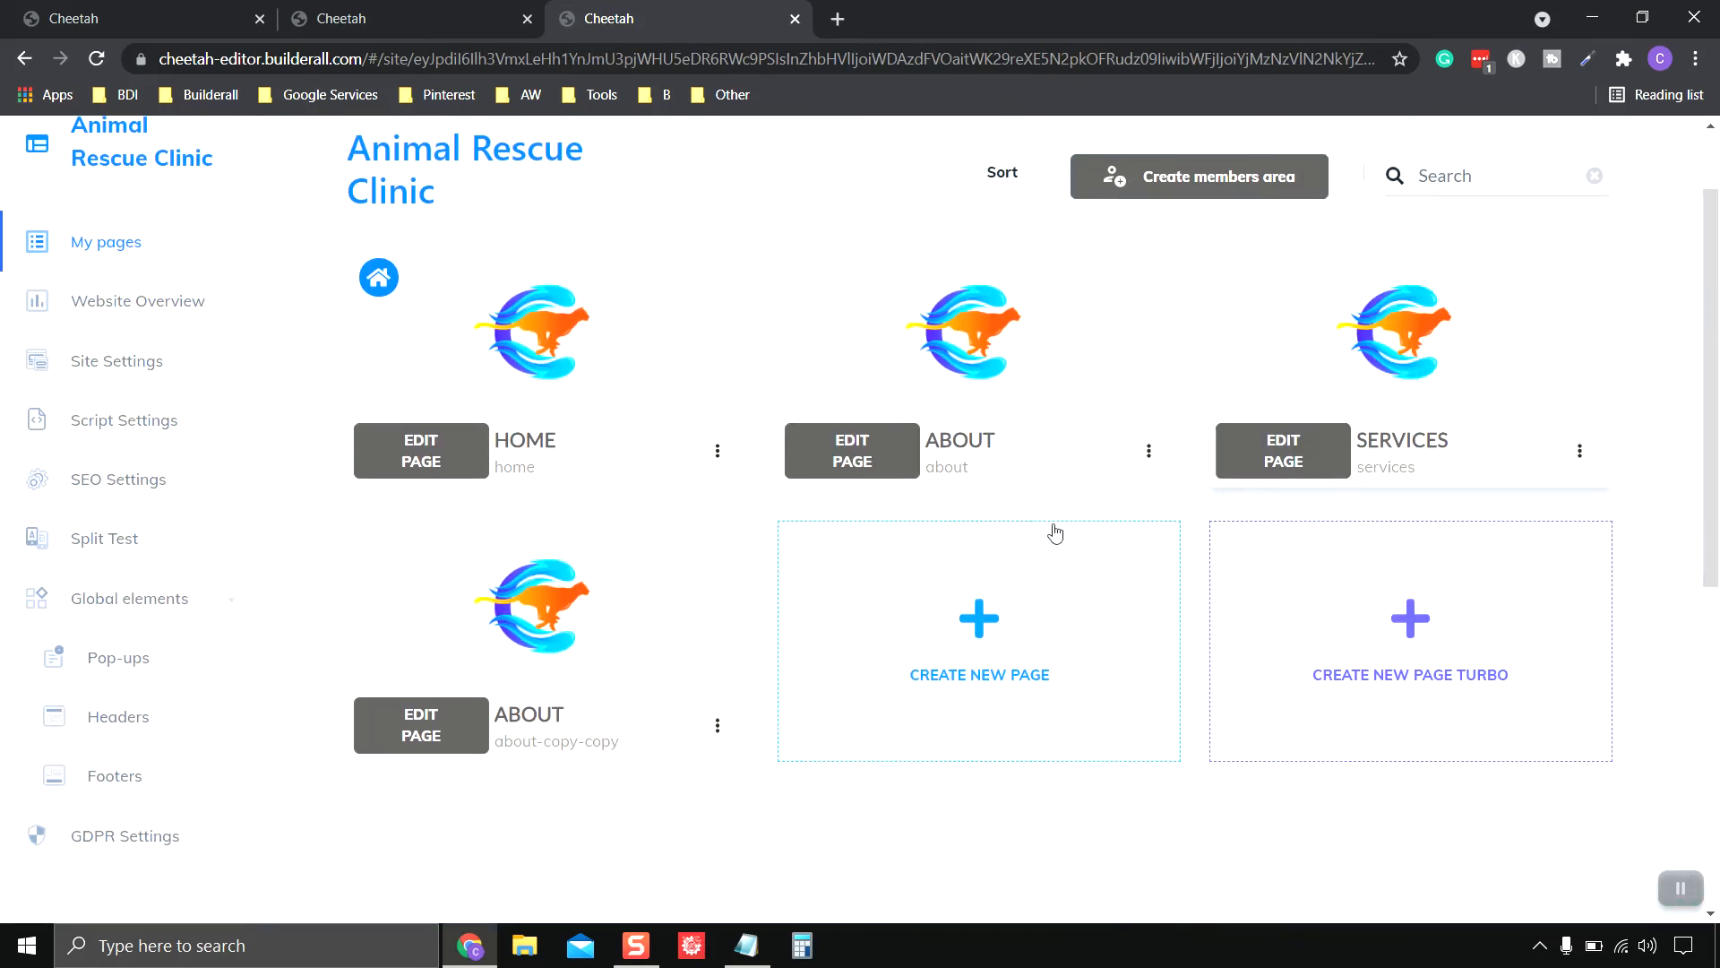
pyautogui.click(1288, 464)
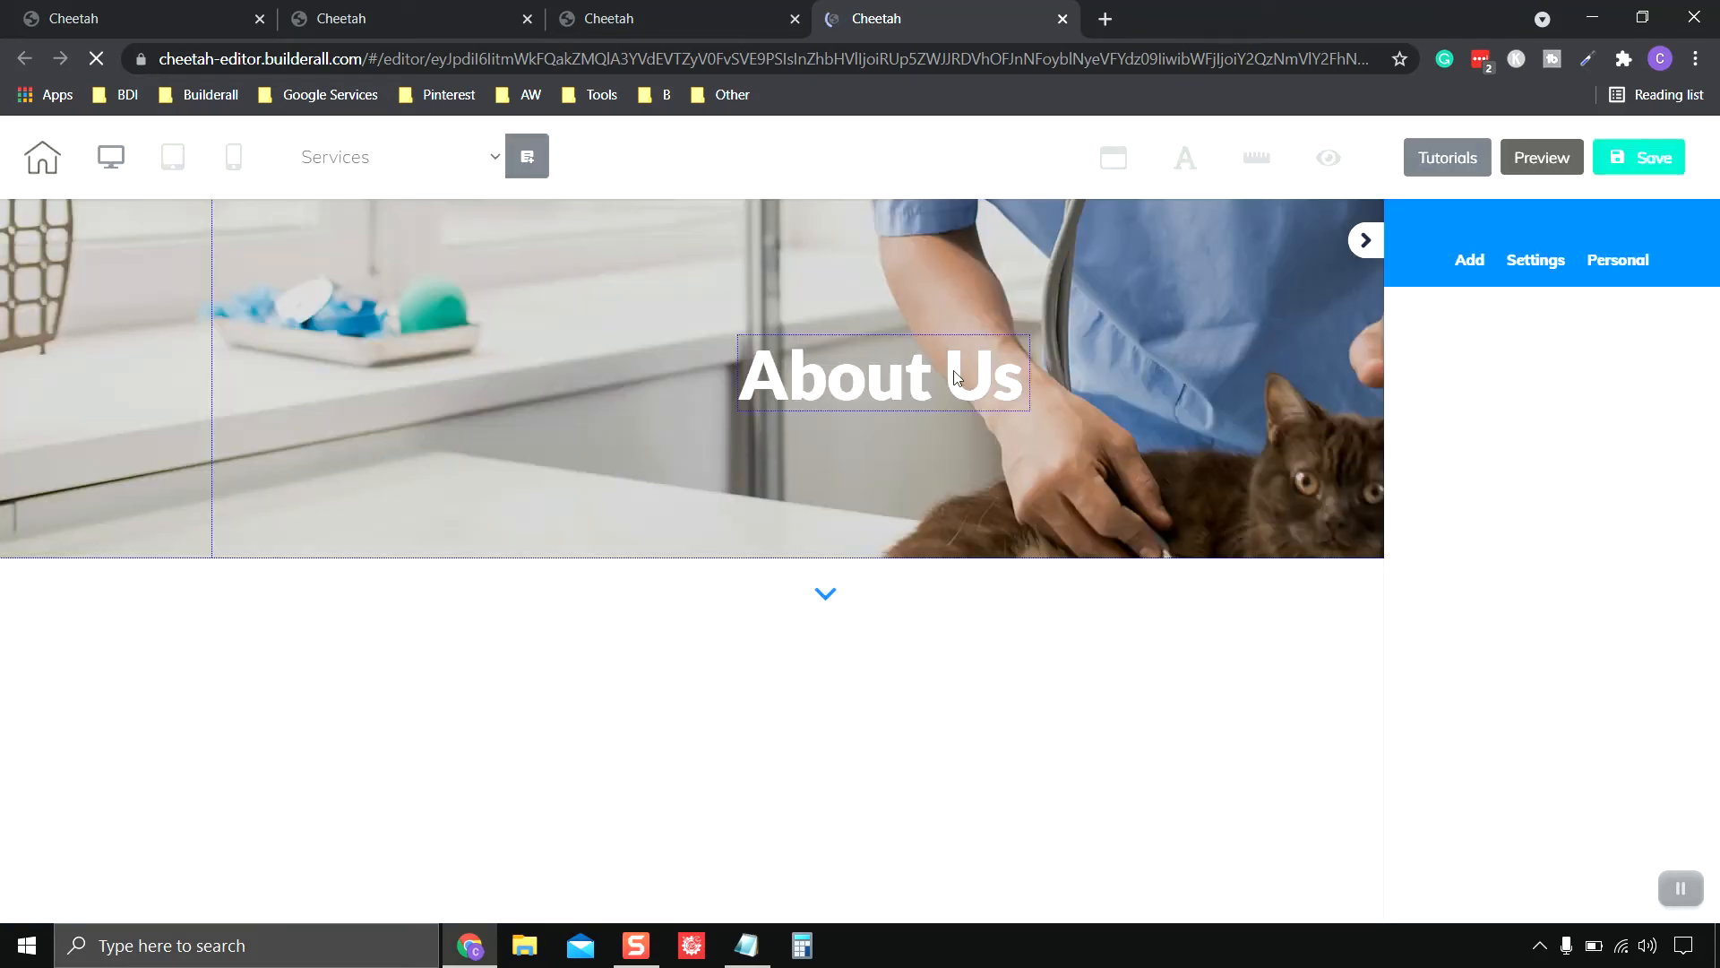
pyautogui.click(1019, 396)
pyautogui.moveTo(1021, 385); pyautogui.dragTo(802, 381)
pyautogui.moveTo(807, 381); pyautogui.dragTo(757, 387)
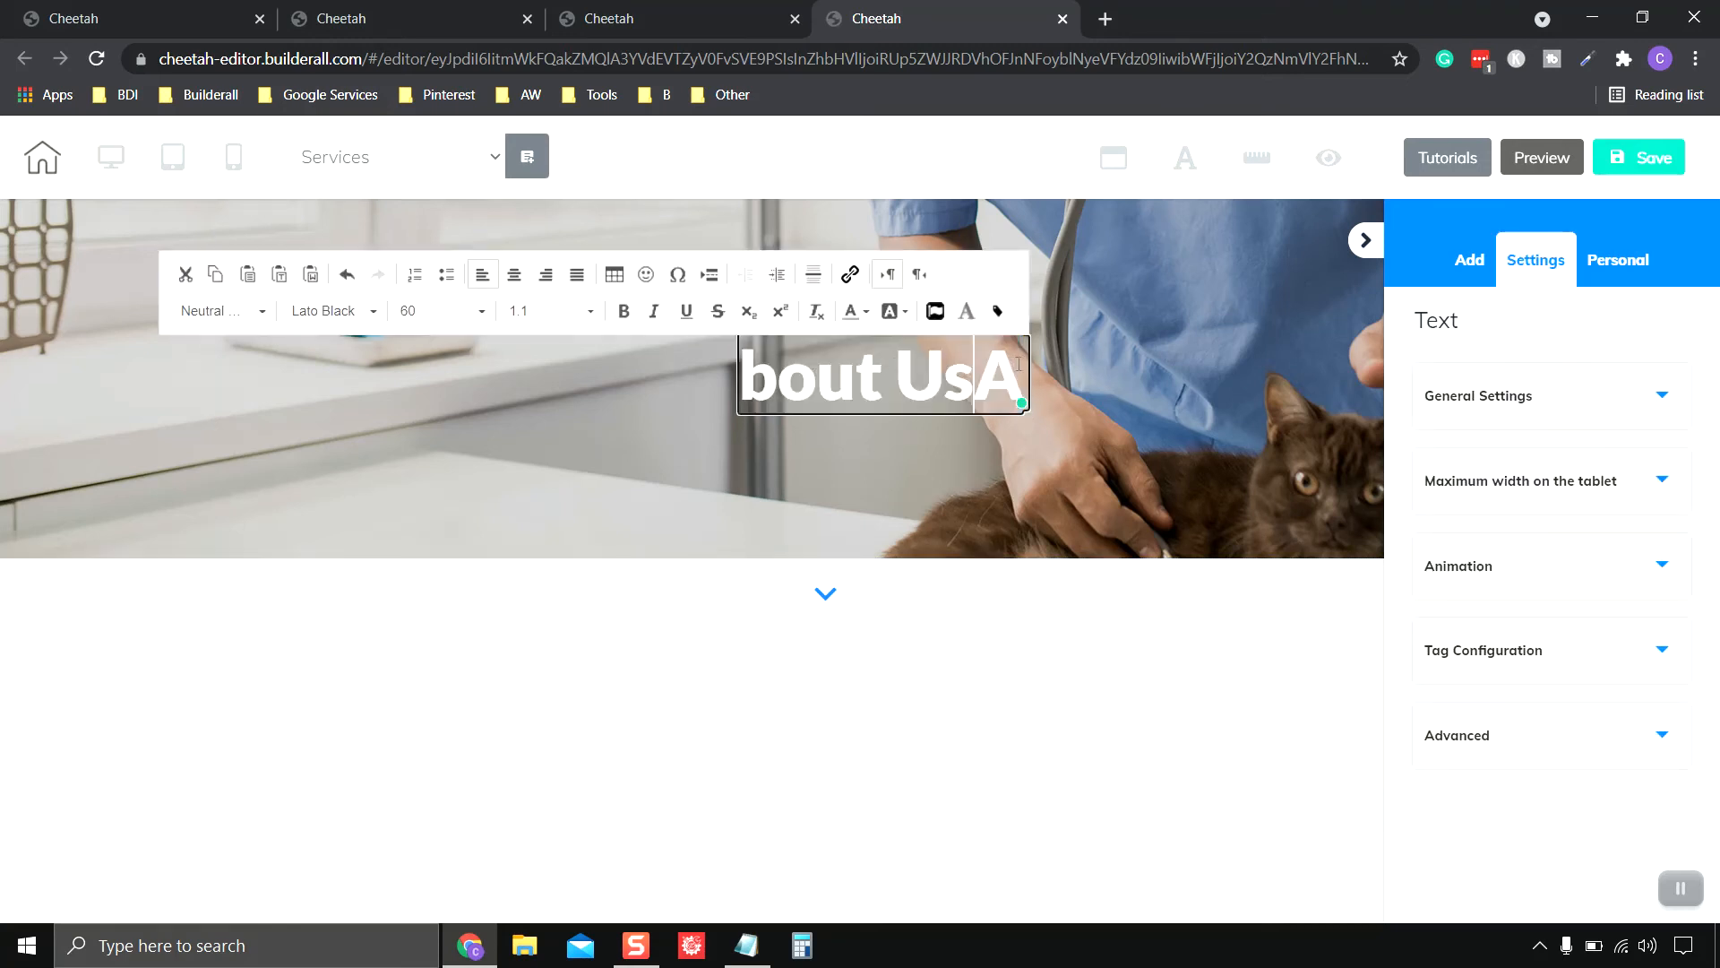
pyautogui.moveTo(1020, 368); pyautogui.dragTo(740, 380)
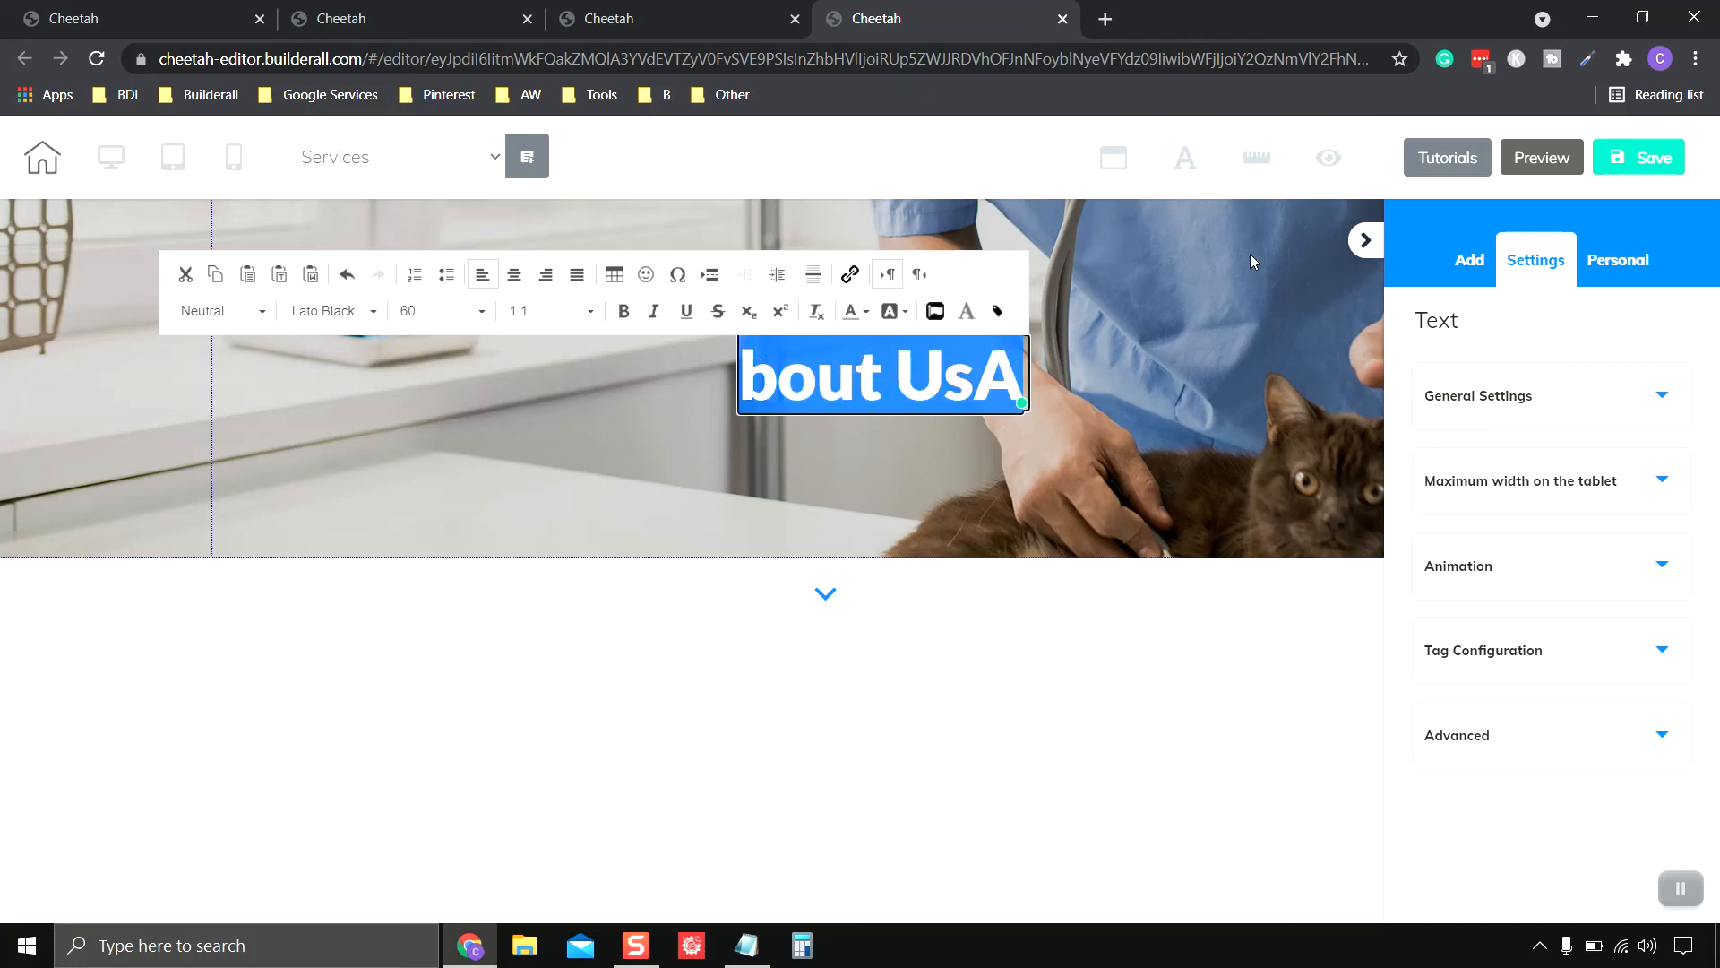
pyautogui.write('Ser')
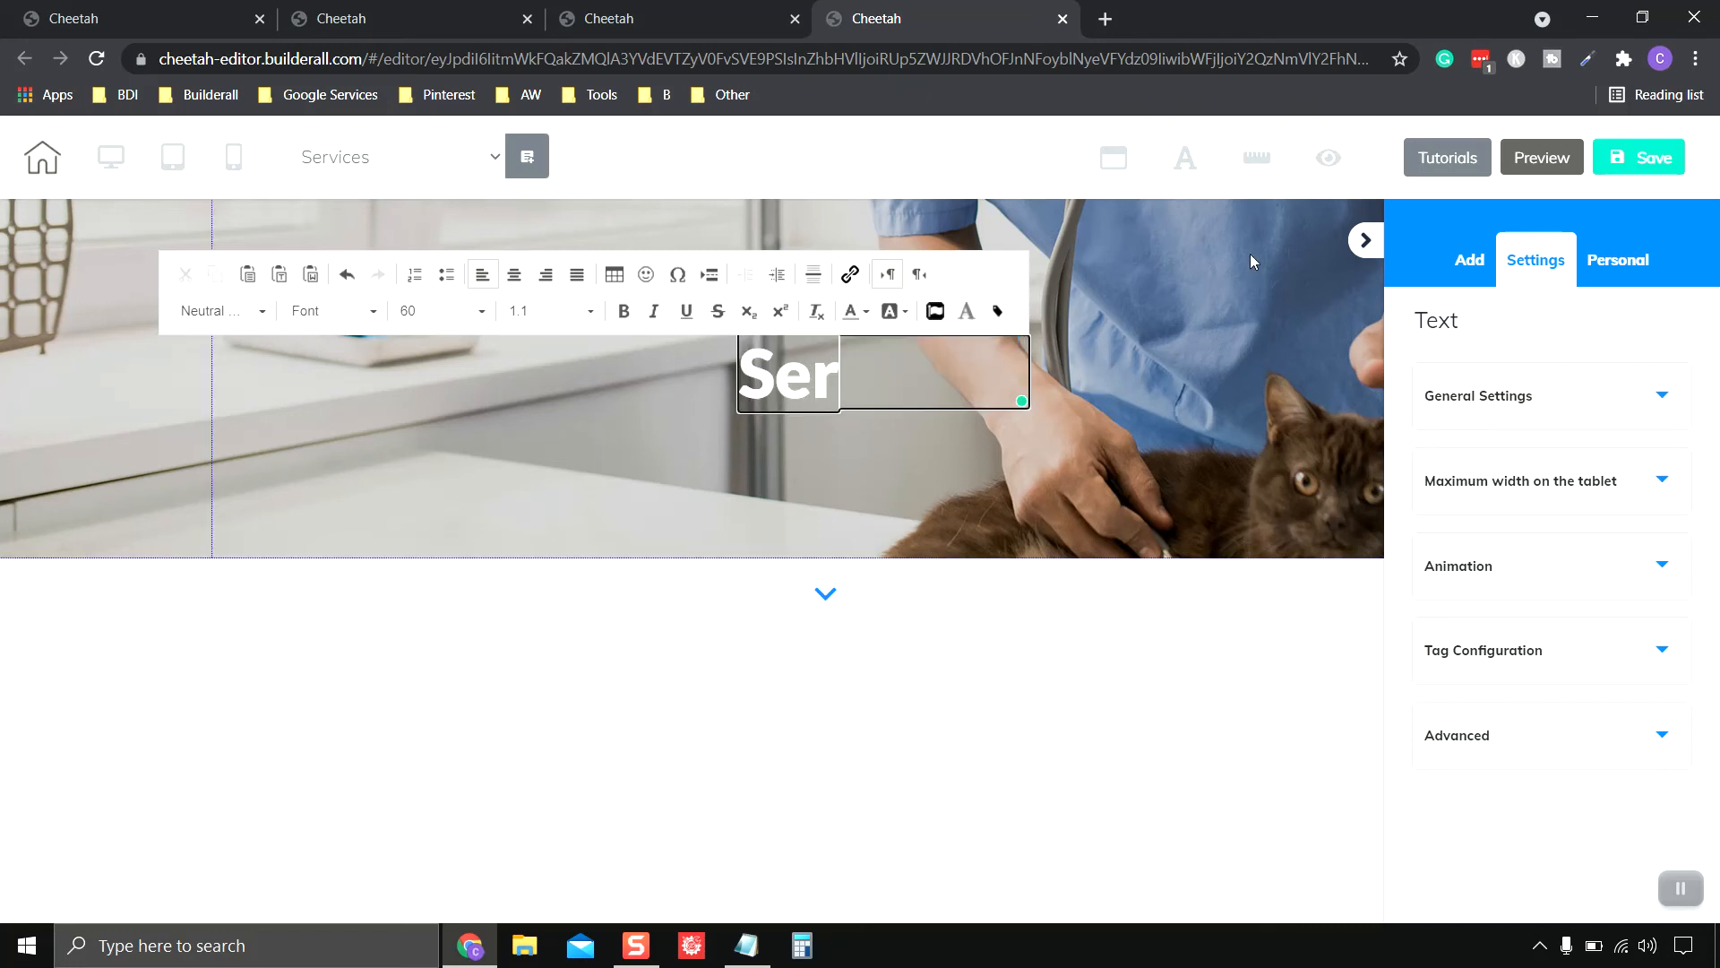
pyautogui.write('vices')
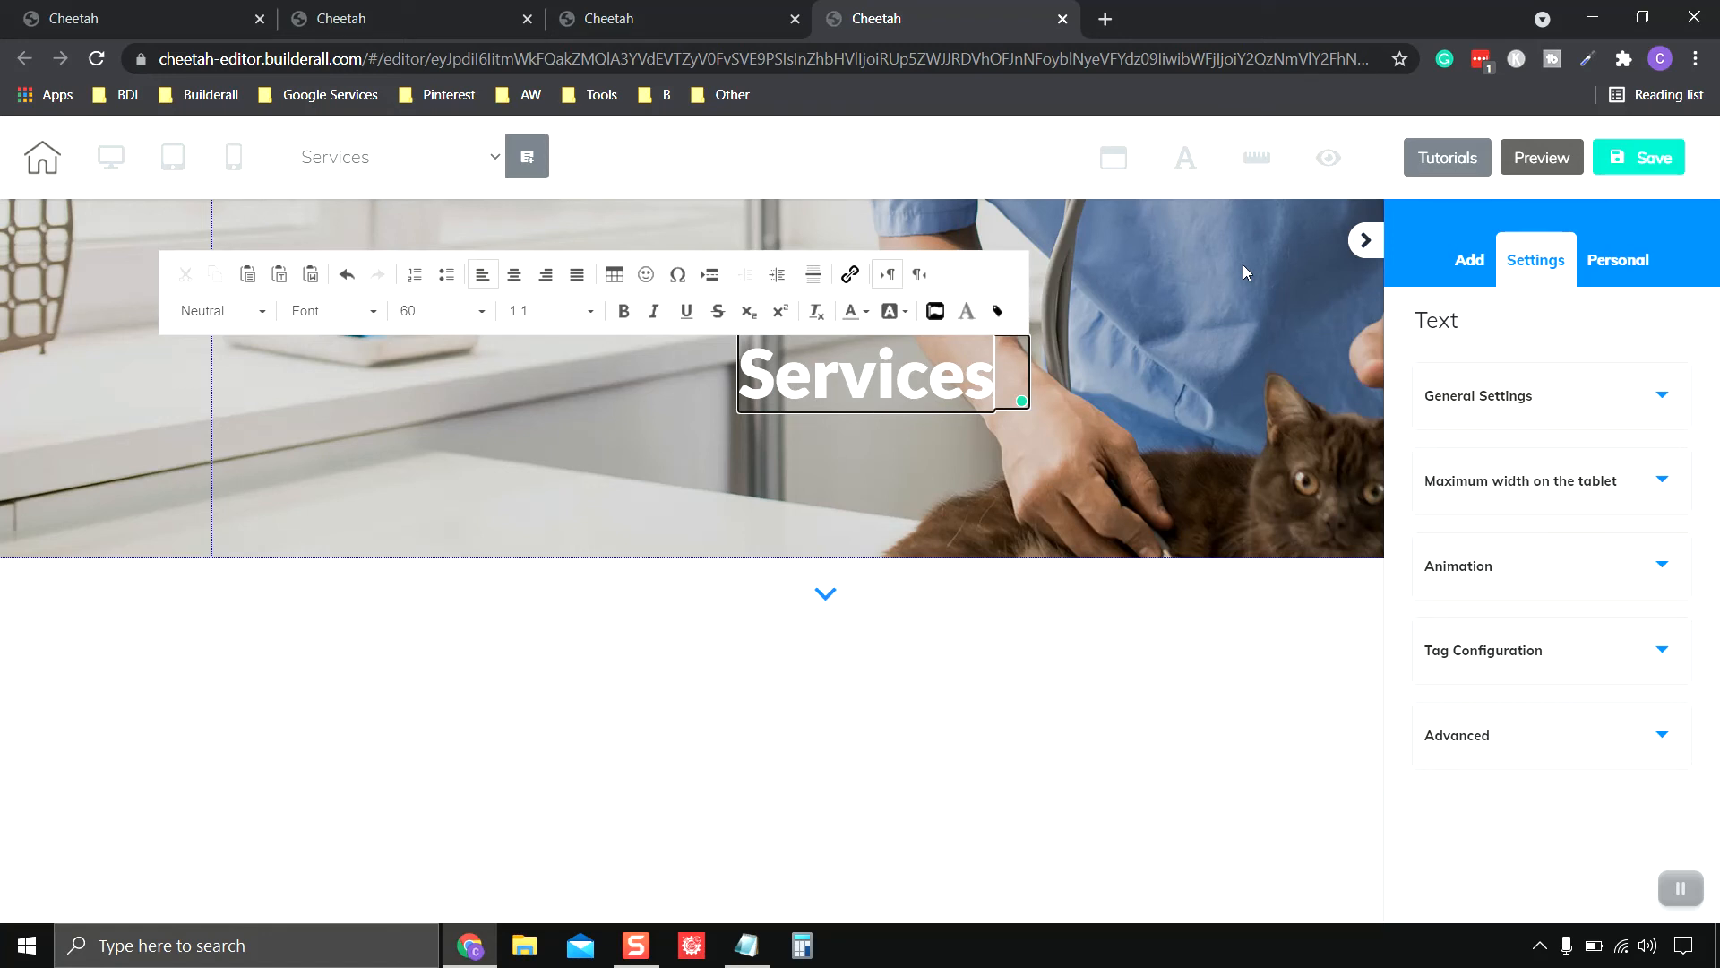
pyautogui.click(1100, 459)
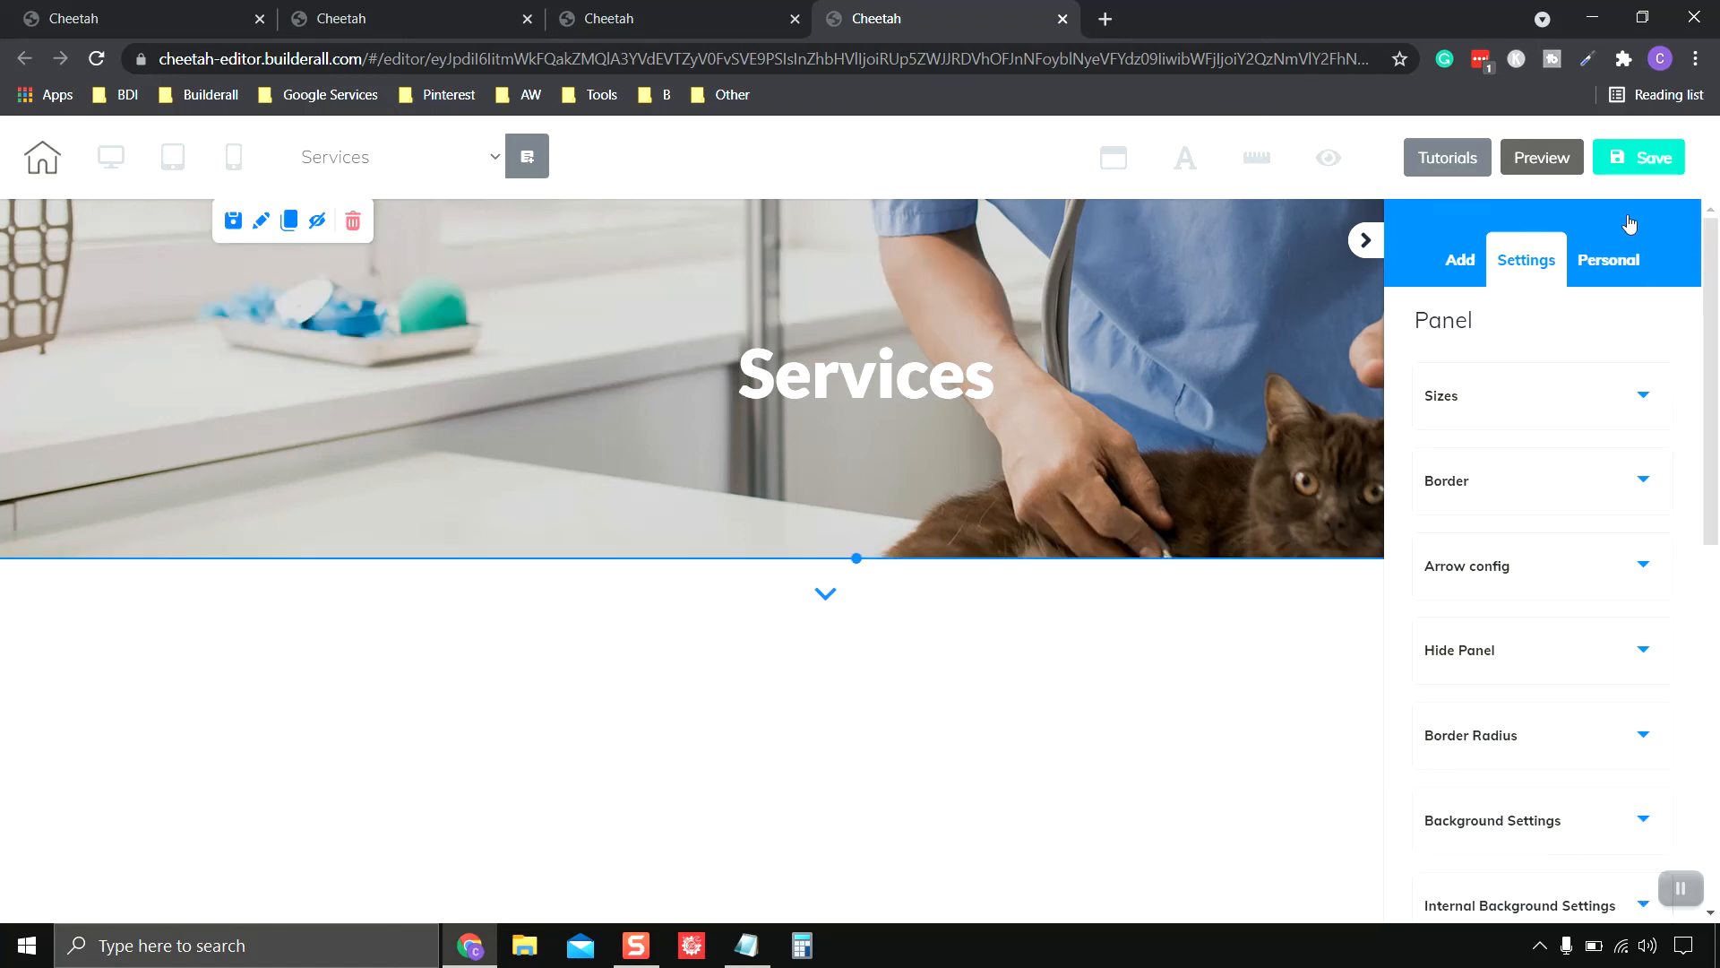
# - Save and publish the site with the edited Services page, then exit to the page list, saving the changes
pyautogui.click(1649, 170)
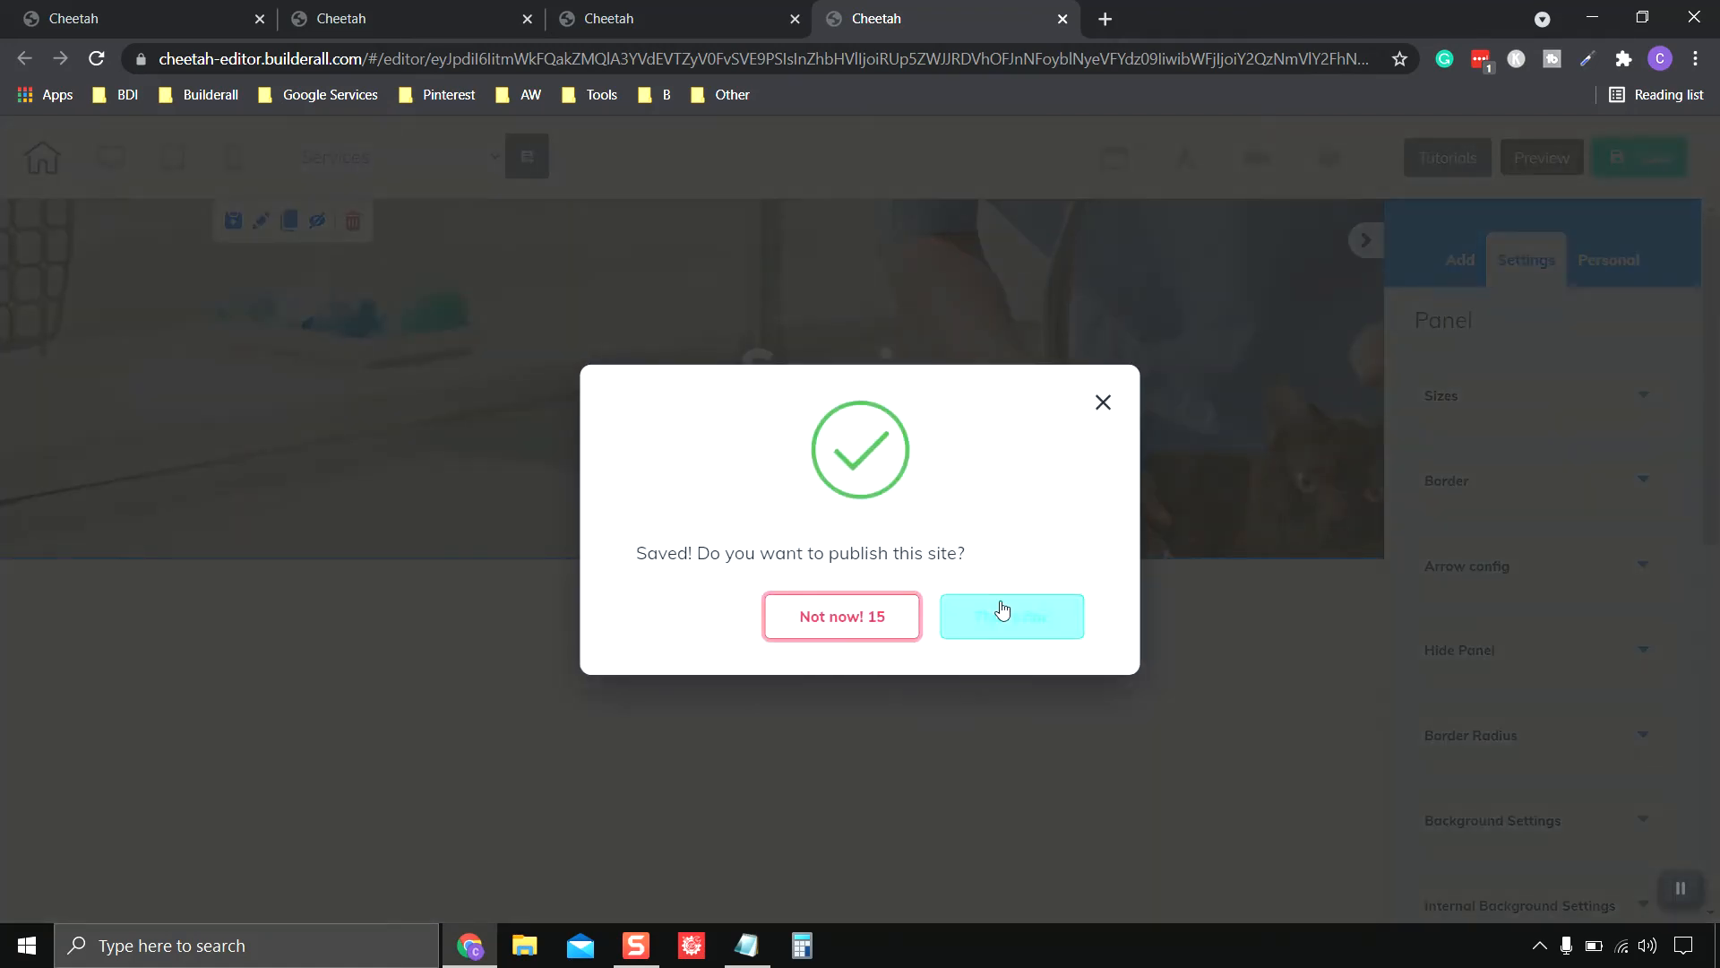
pyautogui.click(1010, 627)
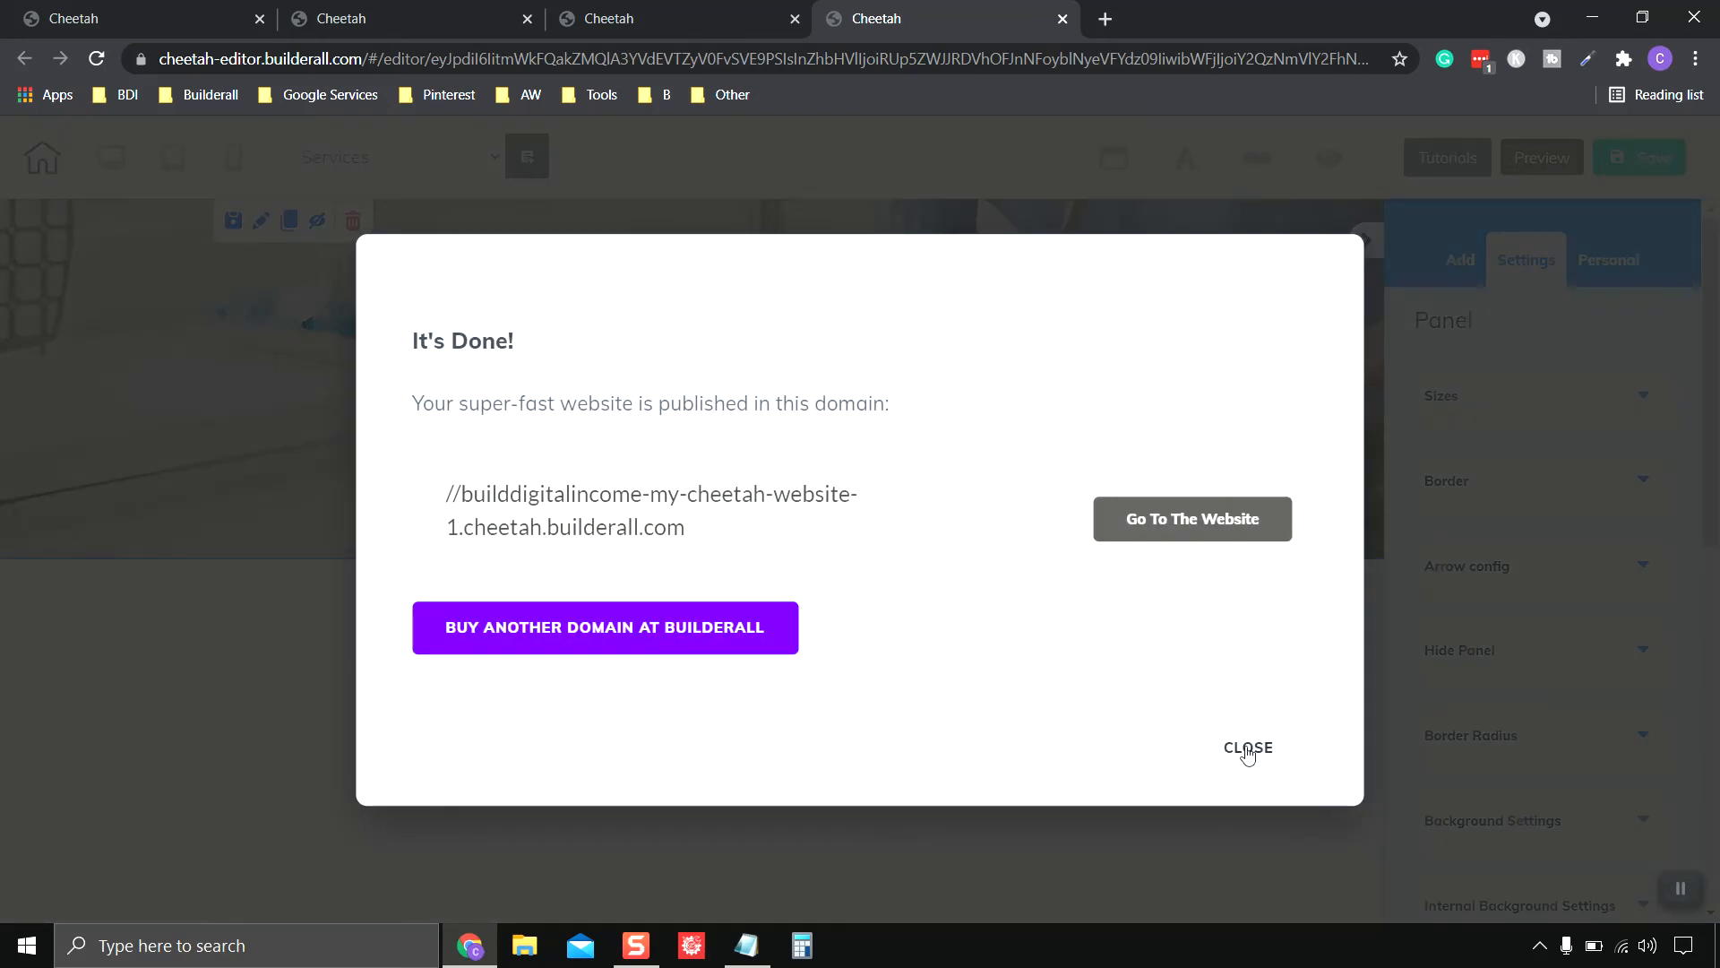
pyautogui.click(1247, 745)
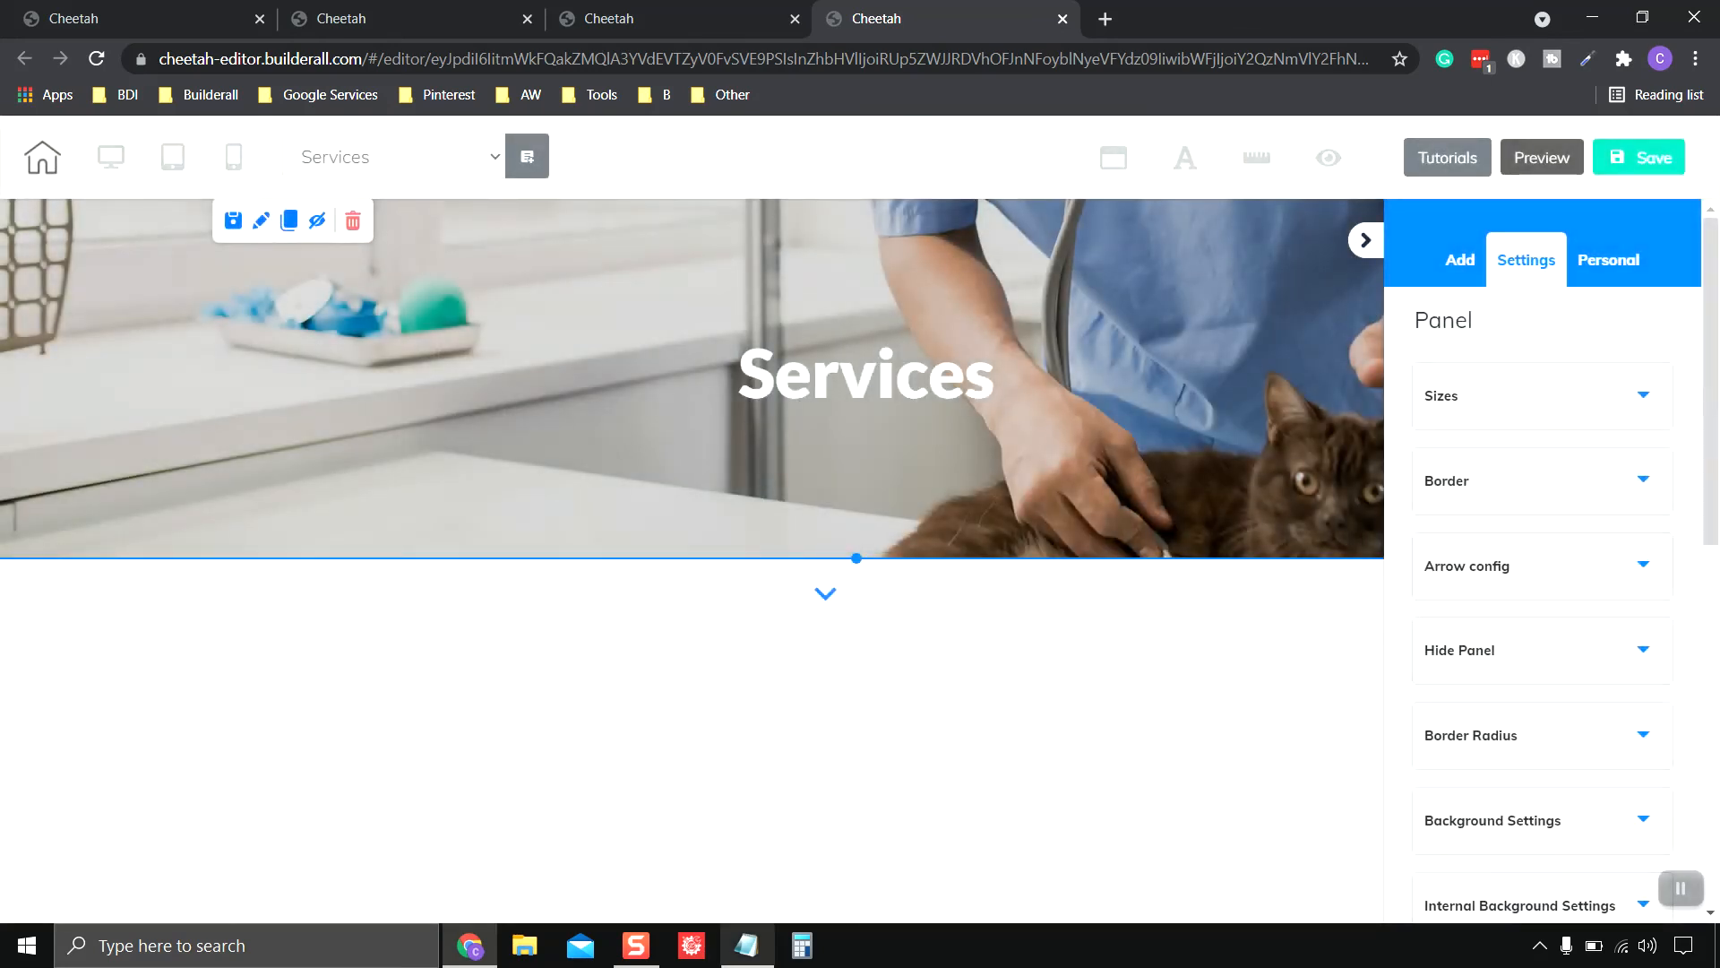
pyautogui.click(1681, 890)
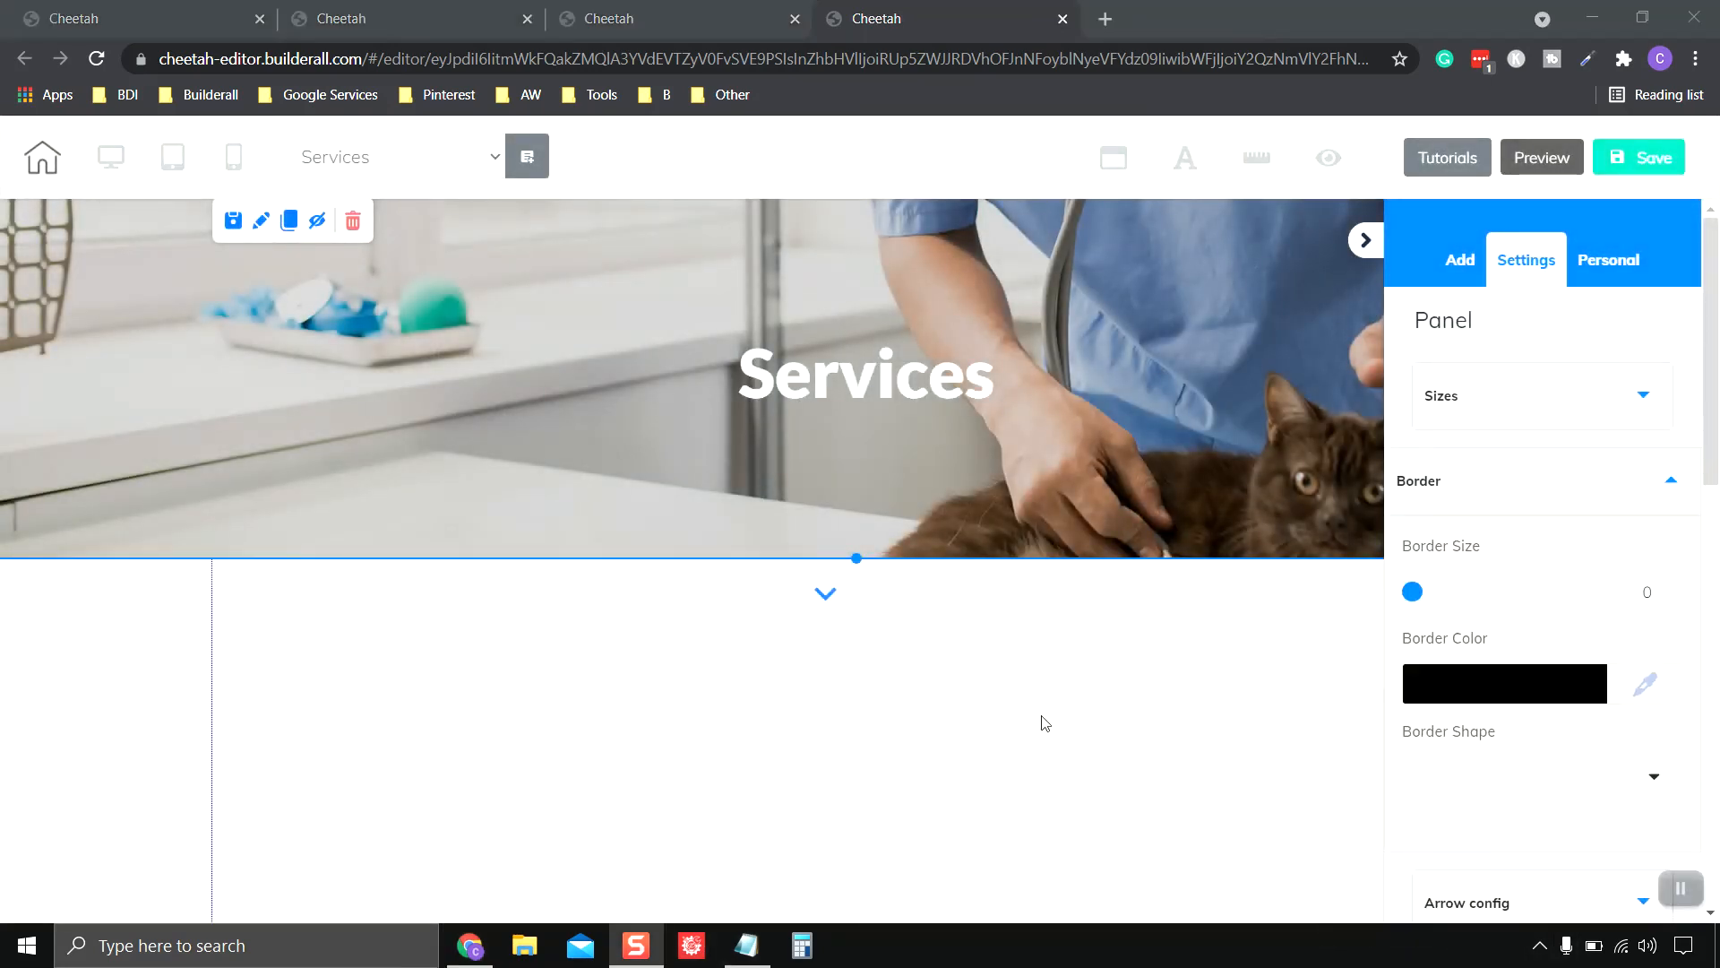
pyautogui.click(43, 167)
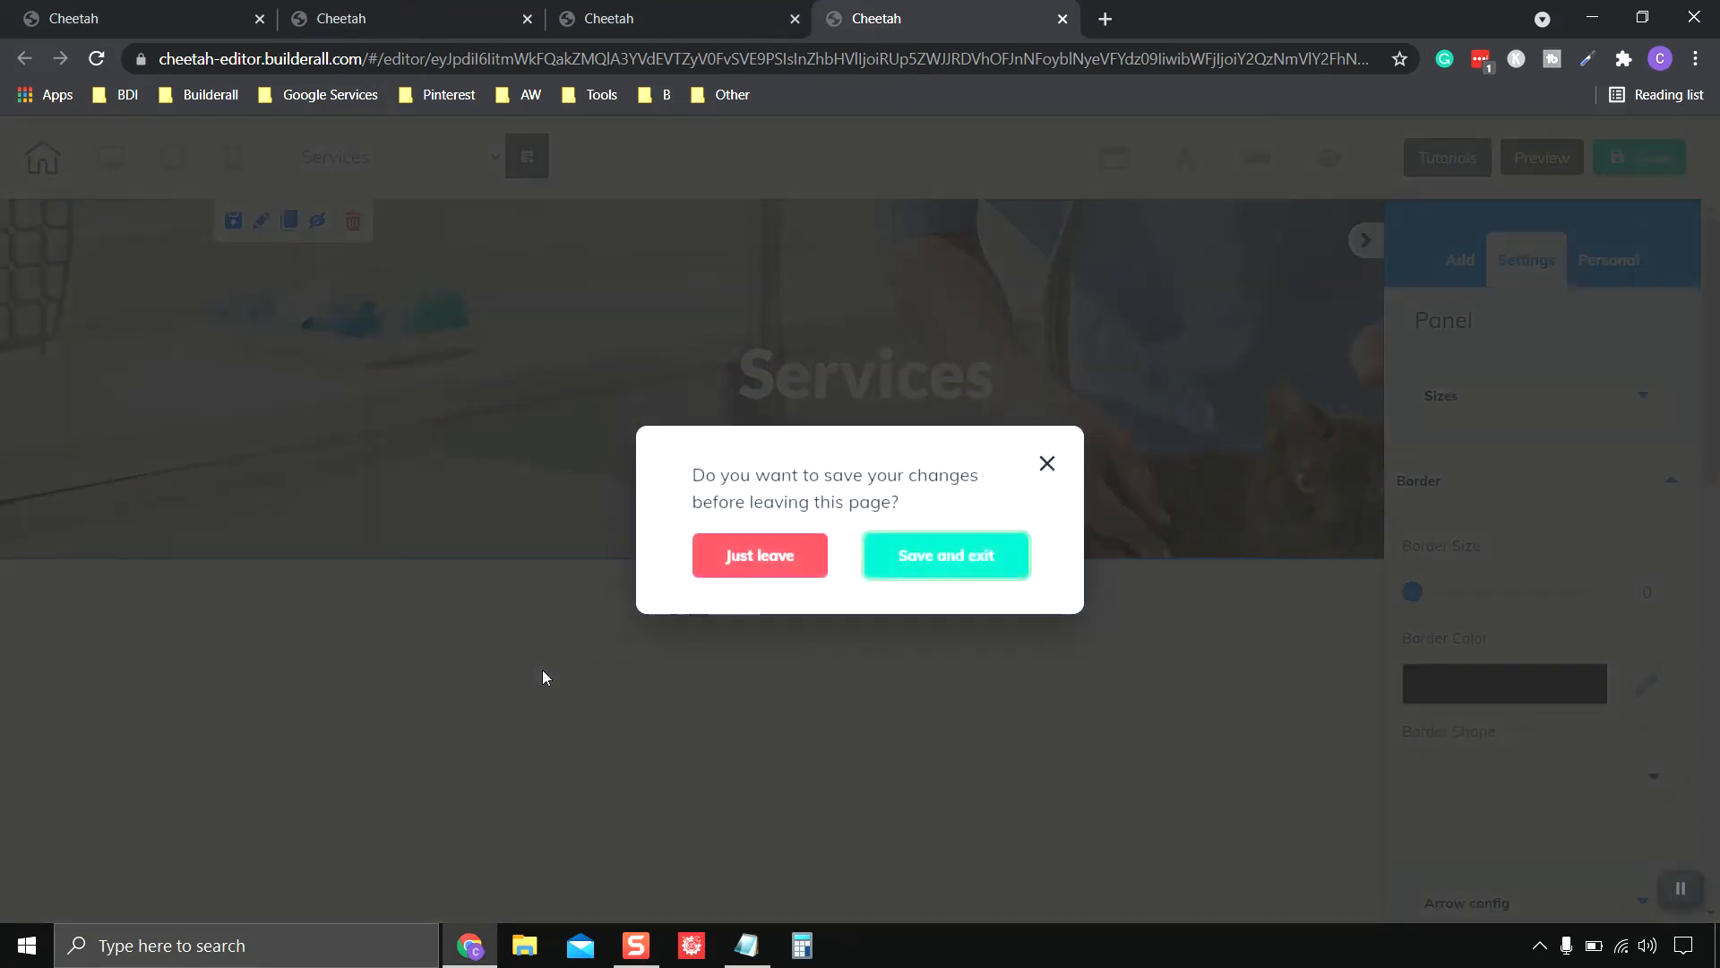
pyautogui.click(938, 563)
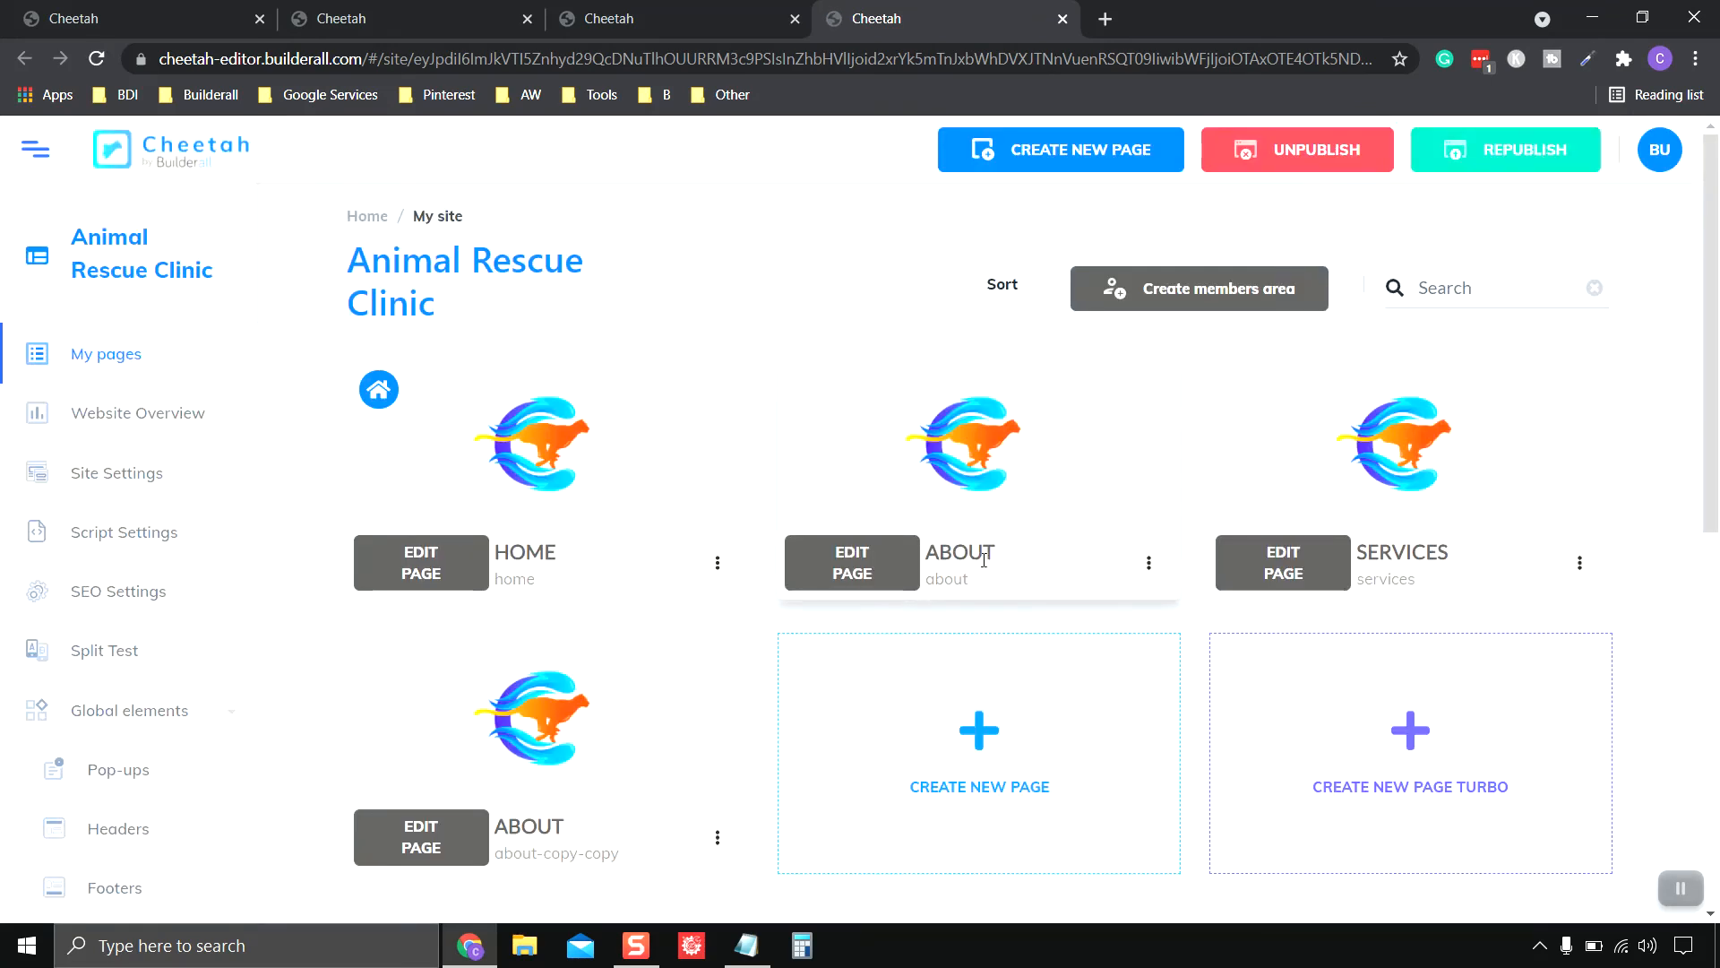
# - Set both the name and the title of the about-copy-copy page to "Contact" in its settings
pyautogui.scroll(-2, 1418, 511)
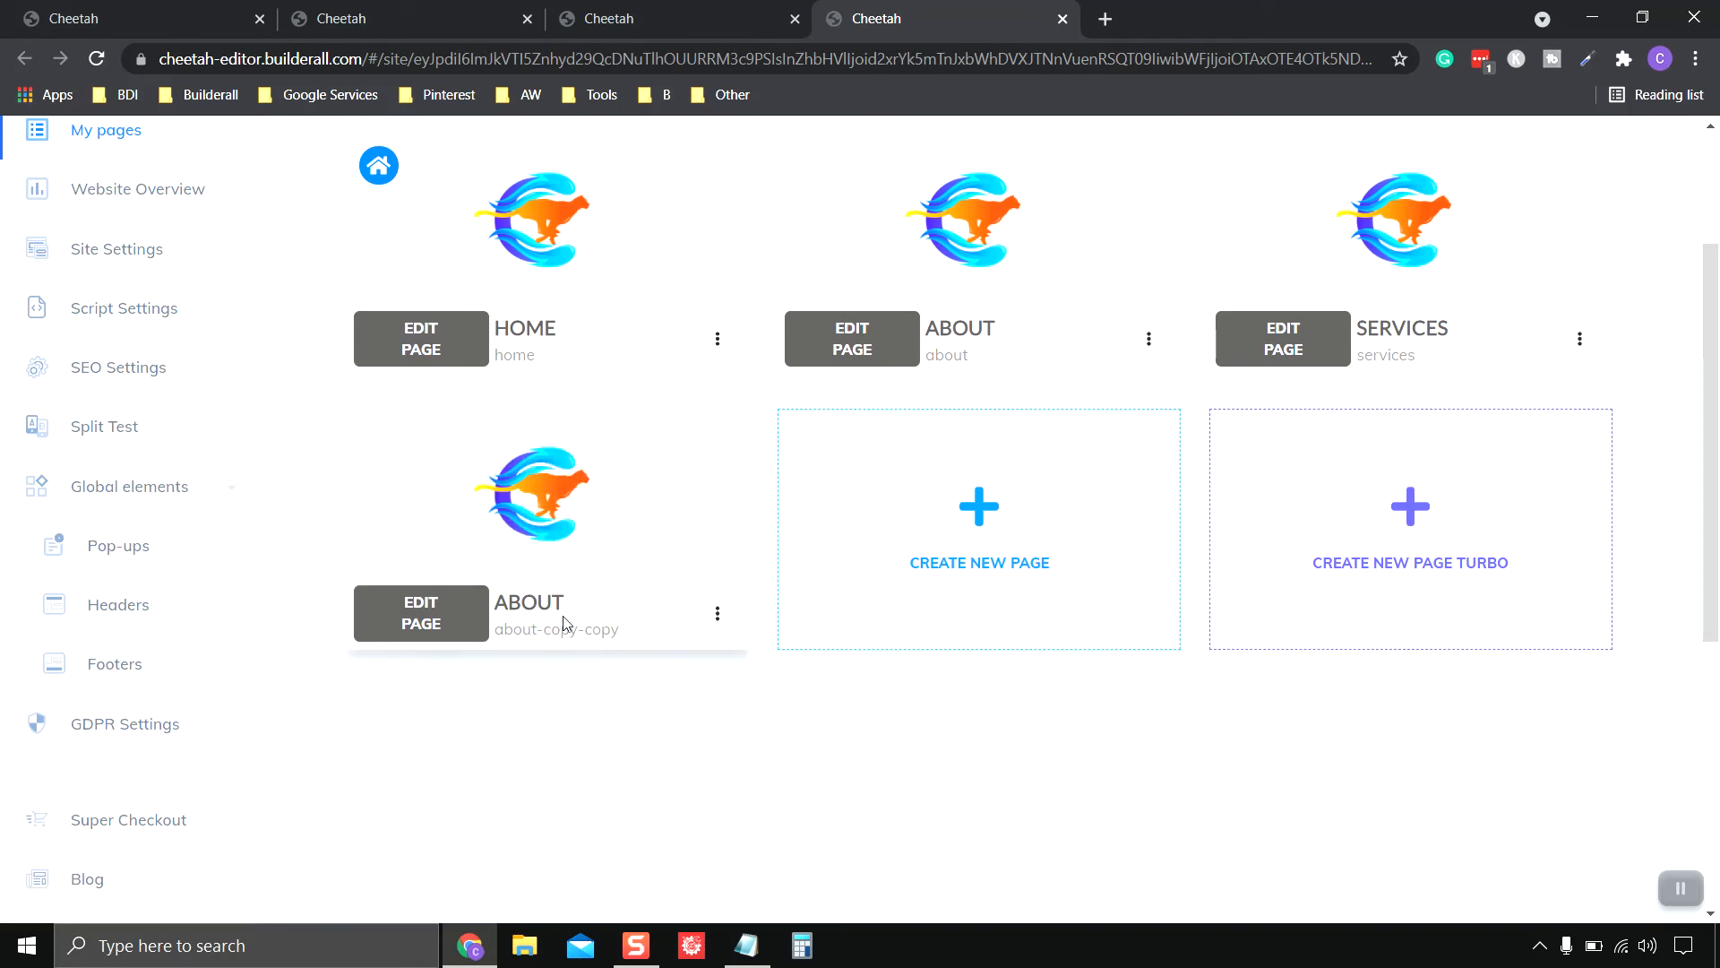
pyautogui.scroll(2, 615, 691)
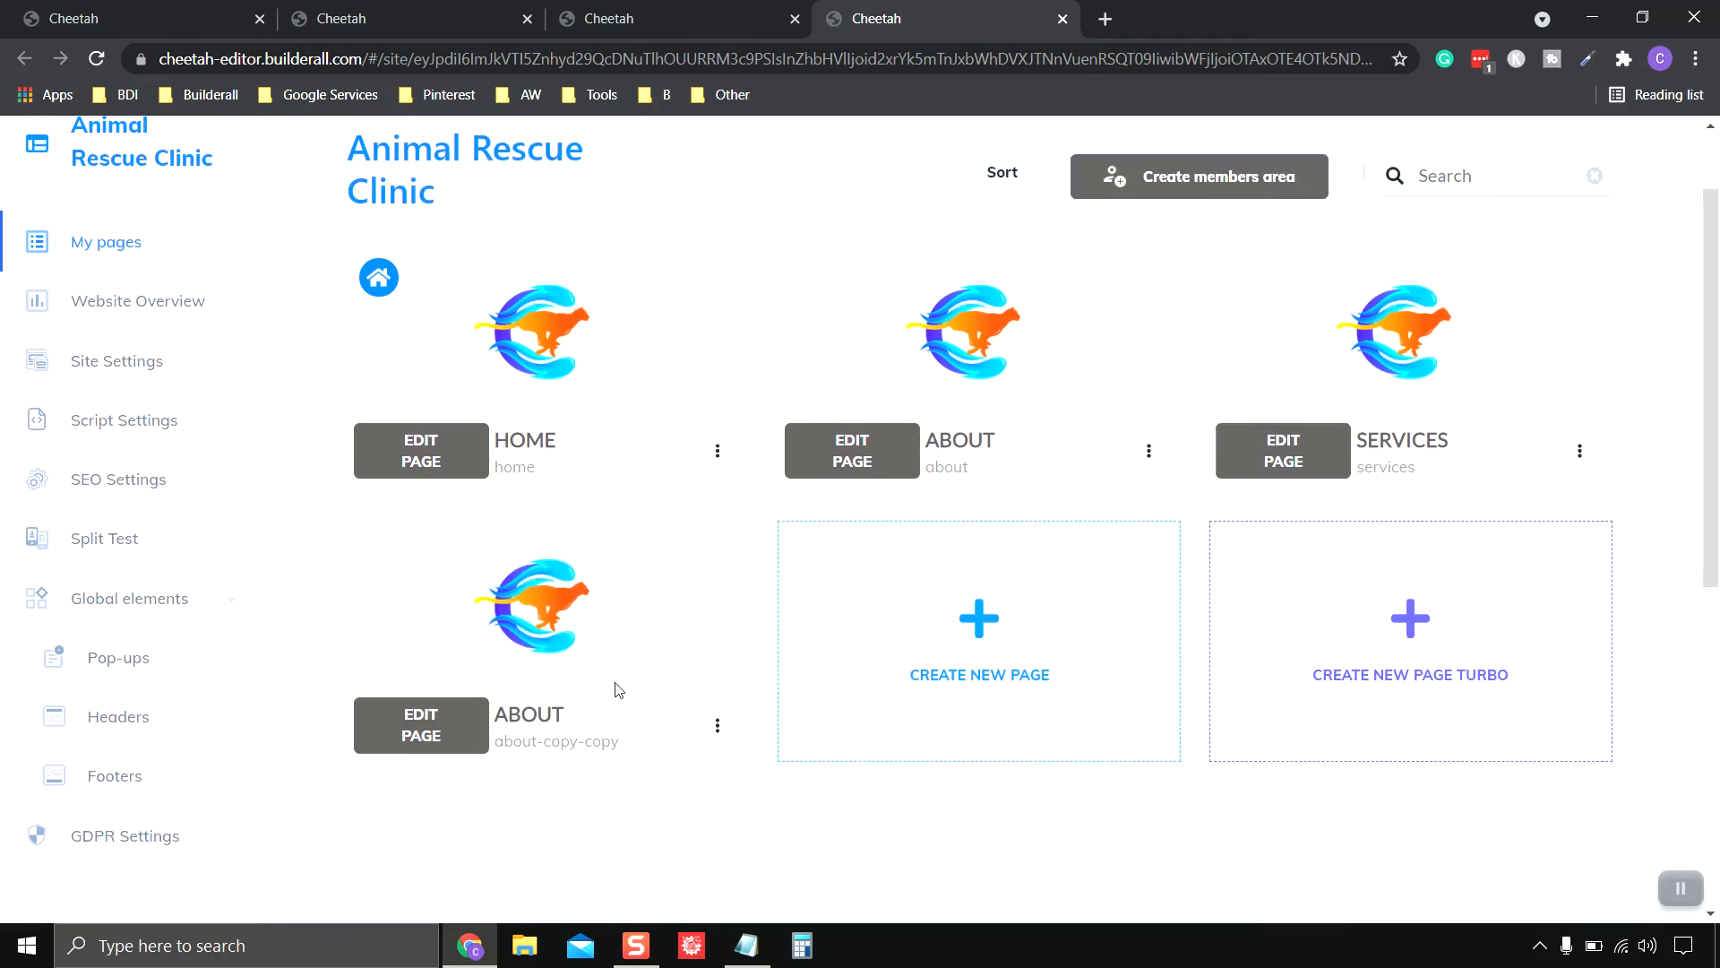
pyautogui.click(718, 725)
pyautogui.click(641, 537)
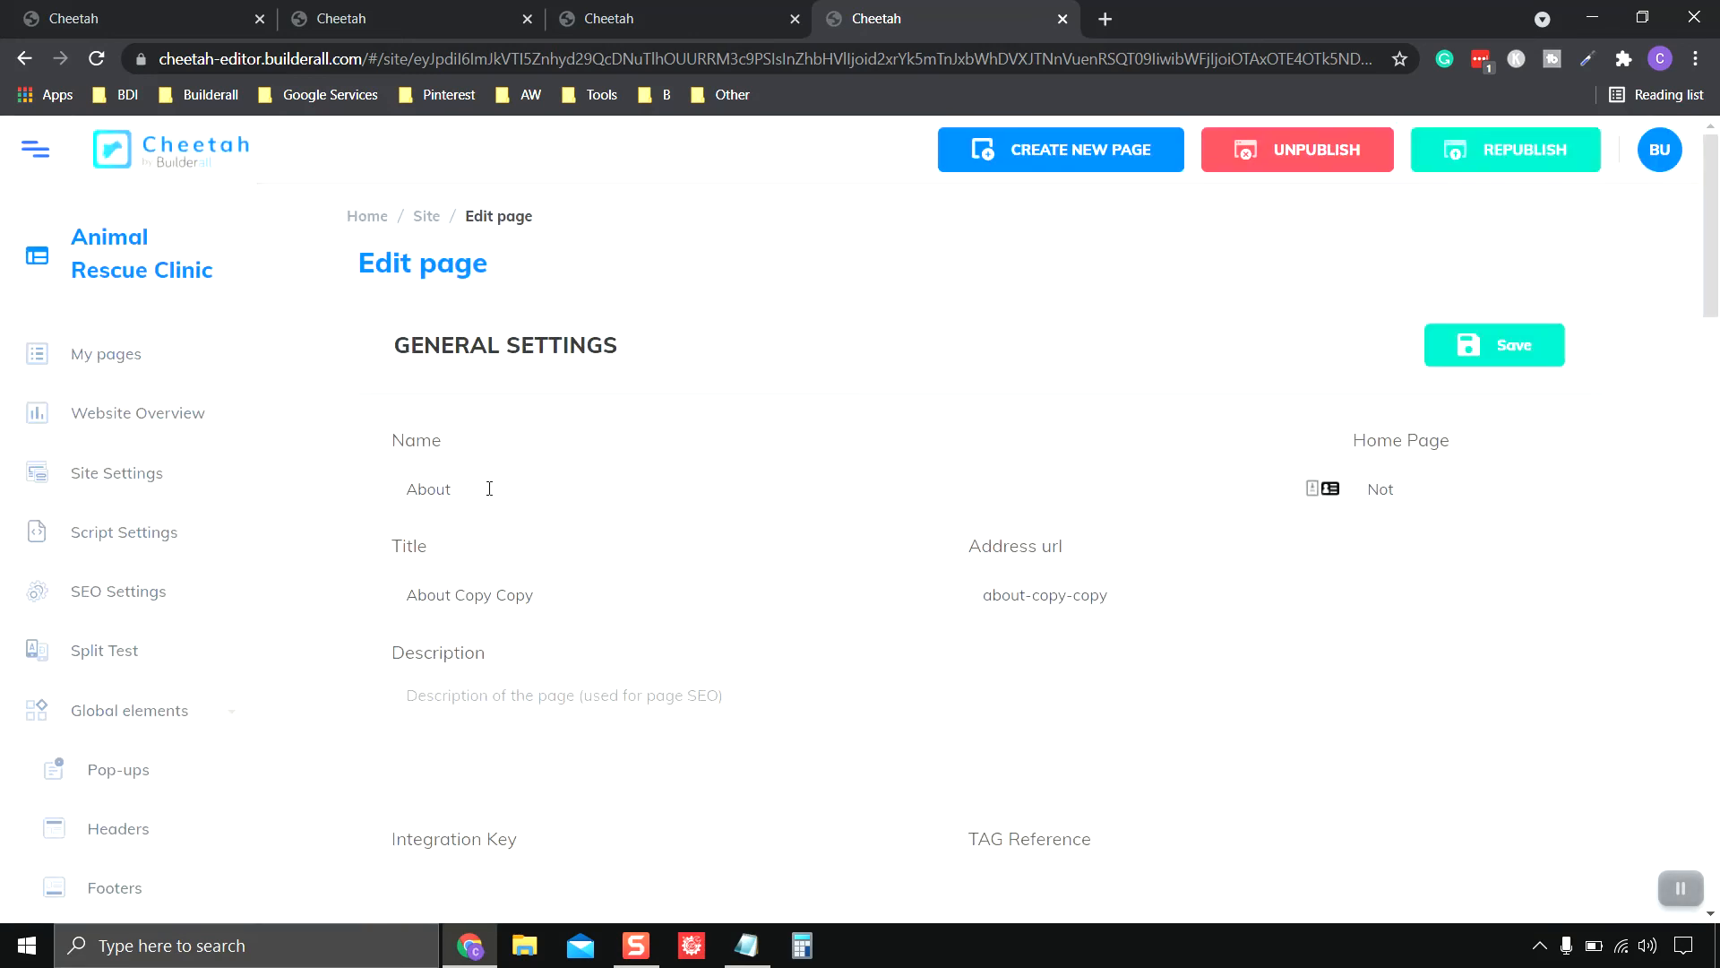
pyautogui.moveTo(484, 488); pyautogui.dragTo(393, 489)
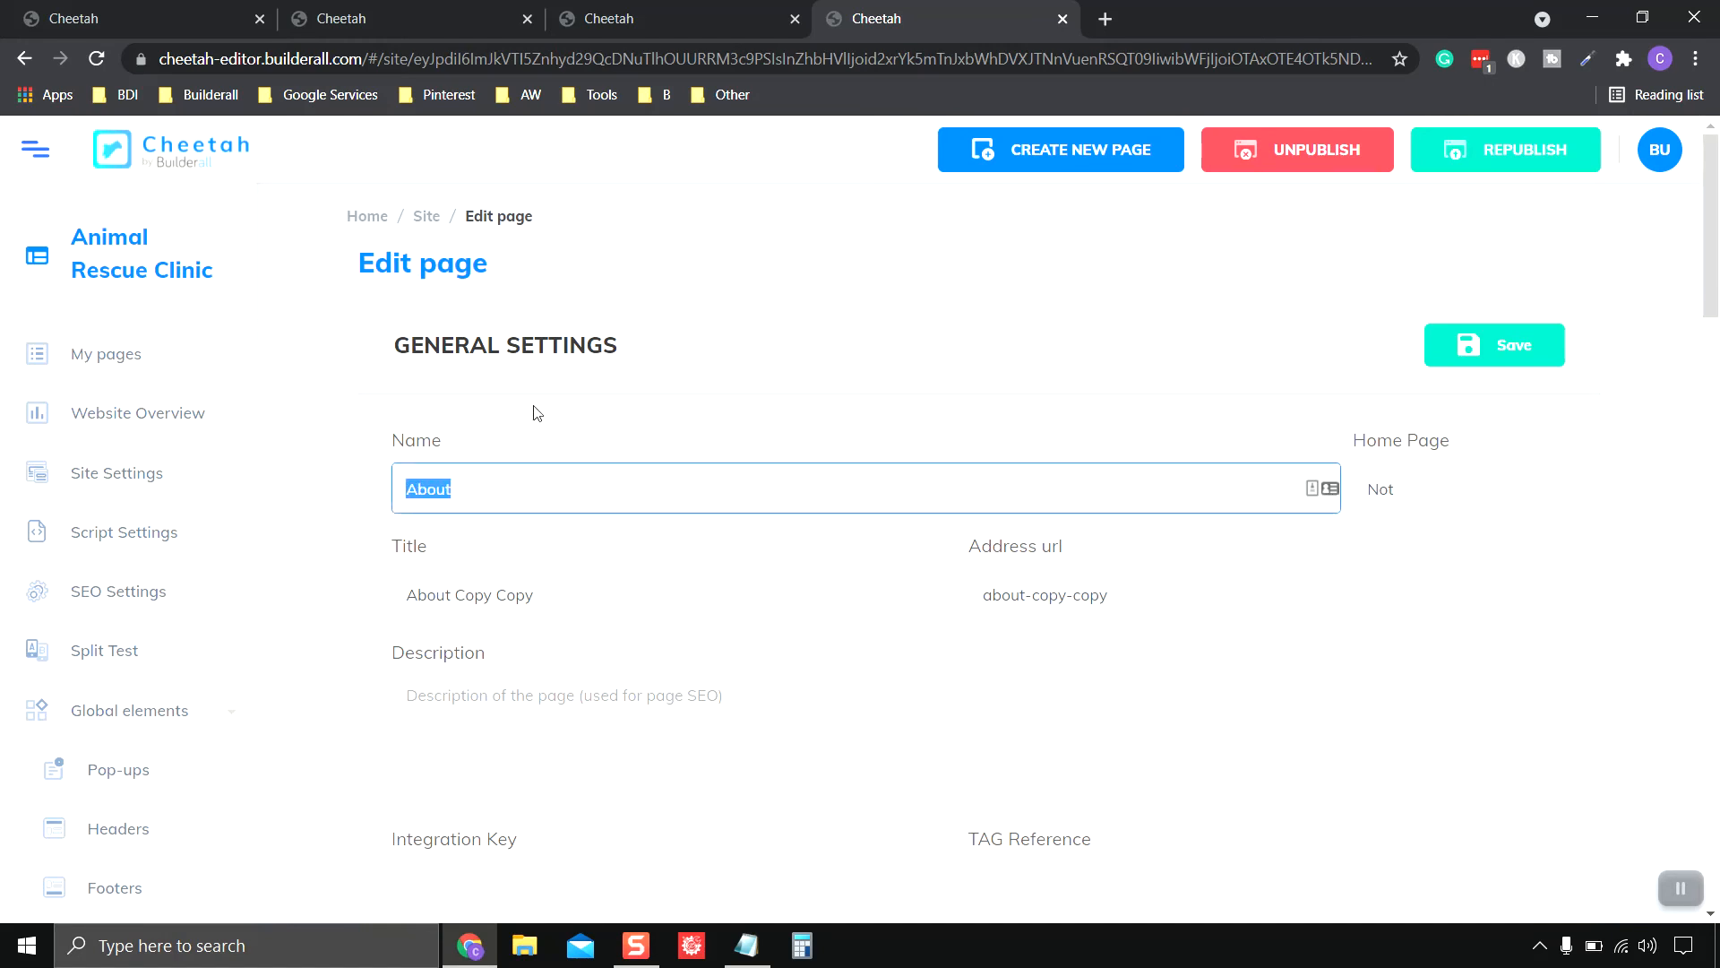
pyautogui.write('Contac')
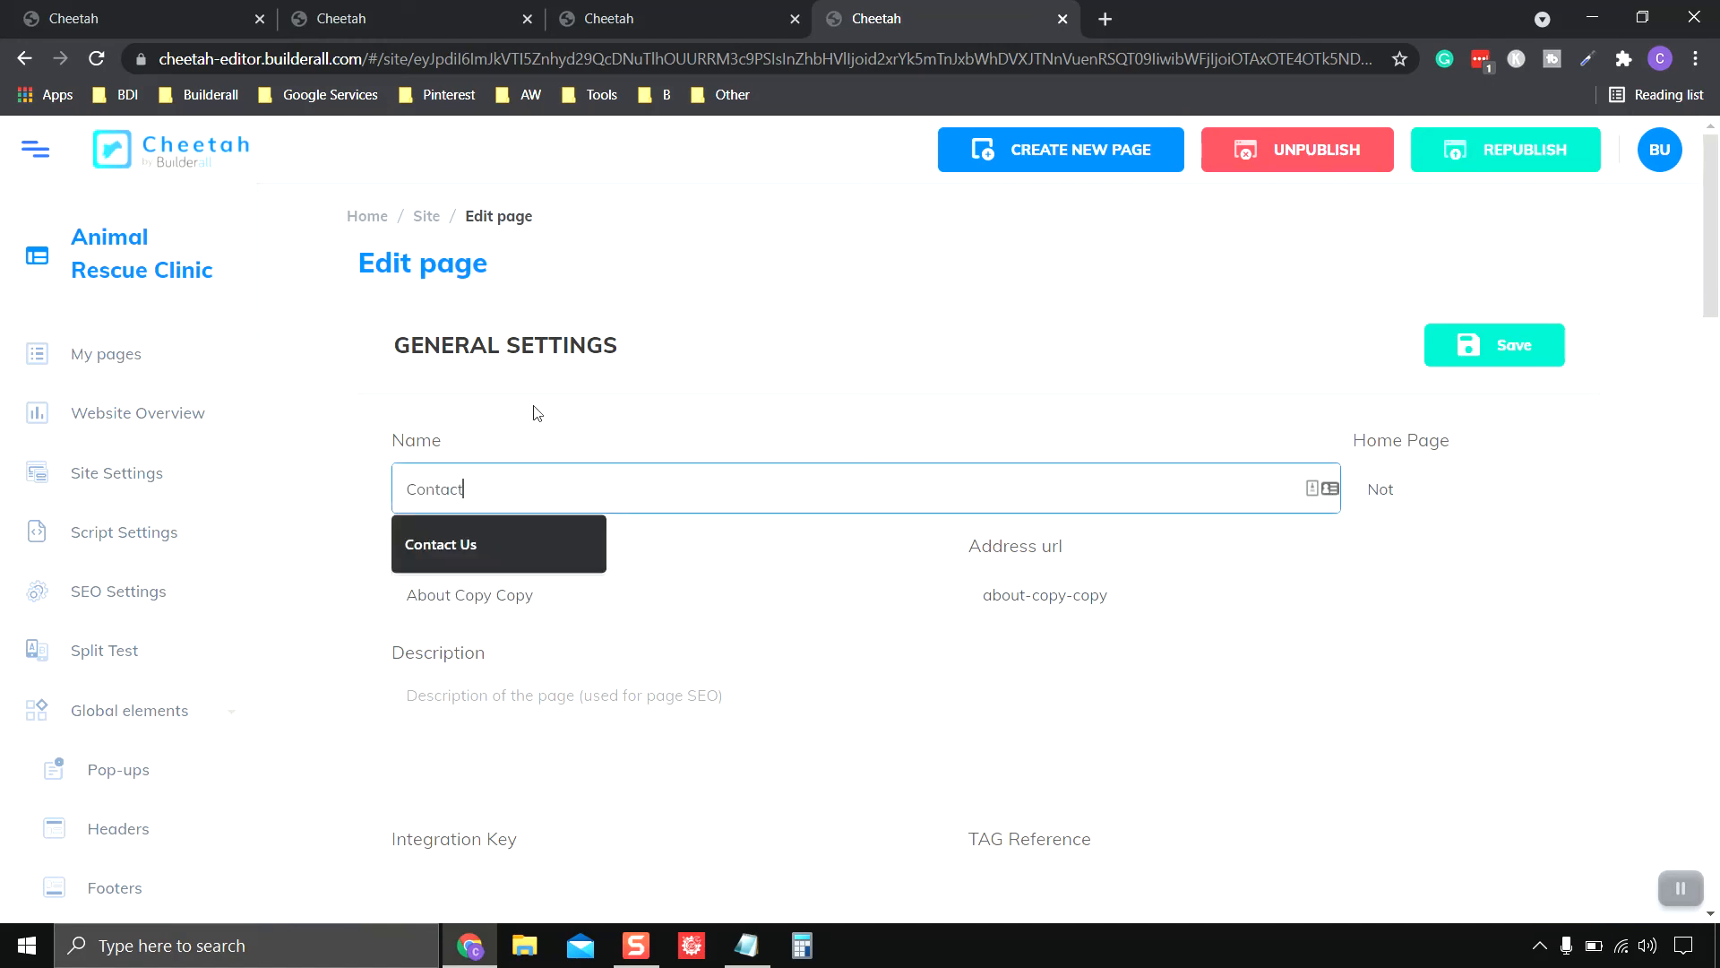
pyautogui.write('t')
pyautogui.moveTo(535, 594); pyautogui.dragTo(366, 591)
pyautogui.write('C o')
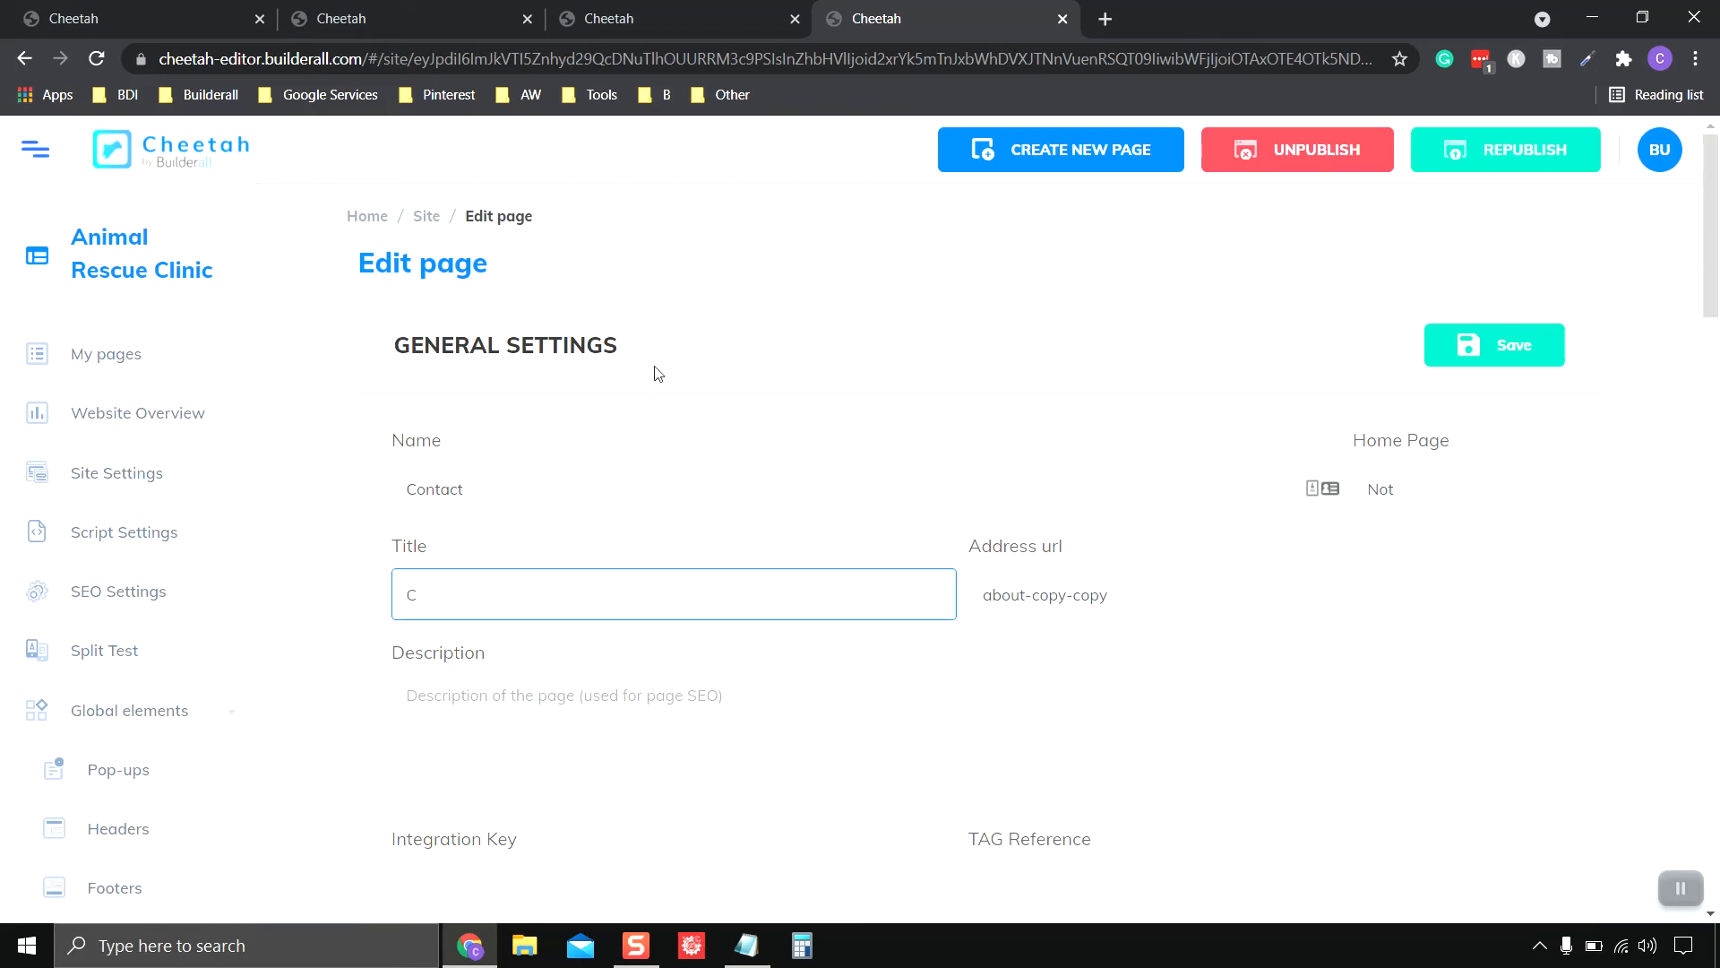
pyautogui.press('BackSpace')
pyautogui.write('ontact')
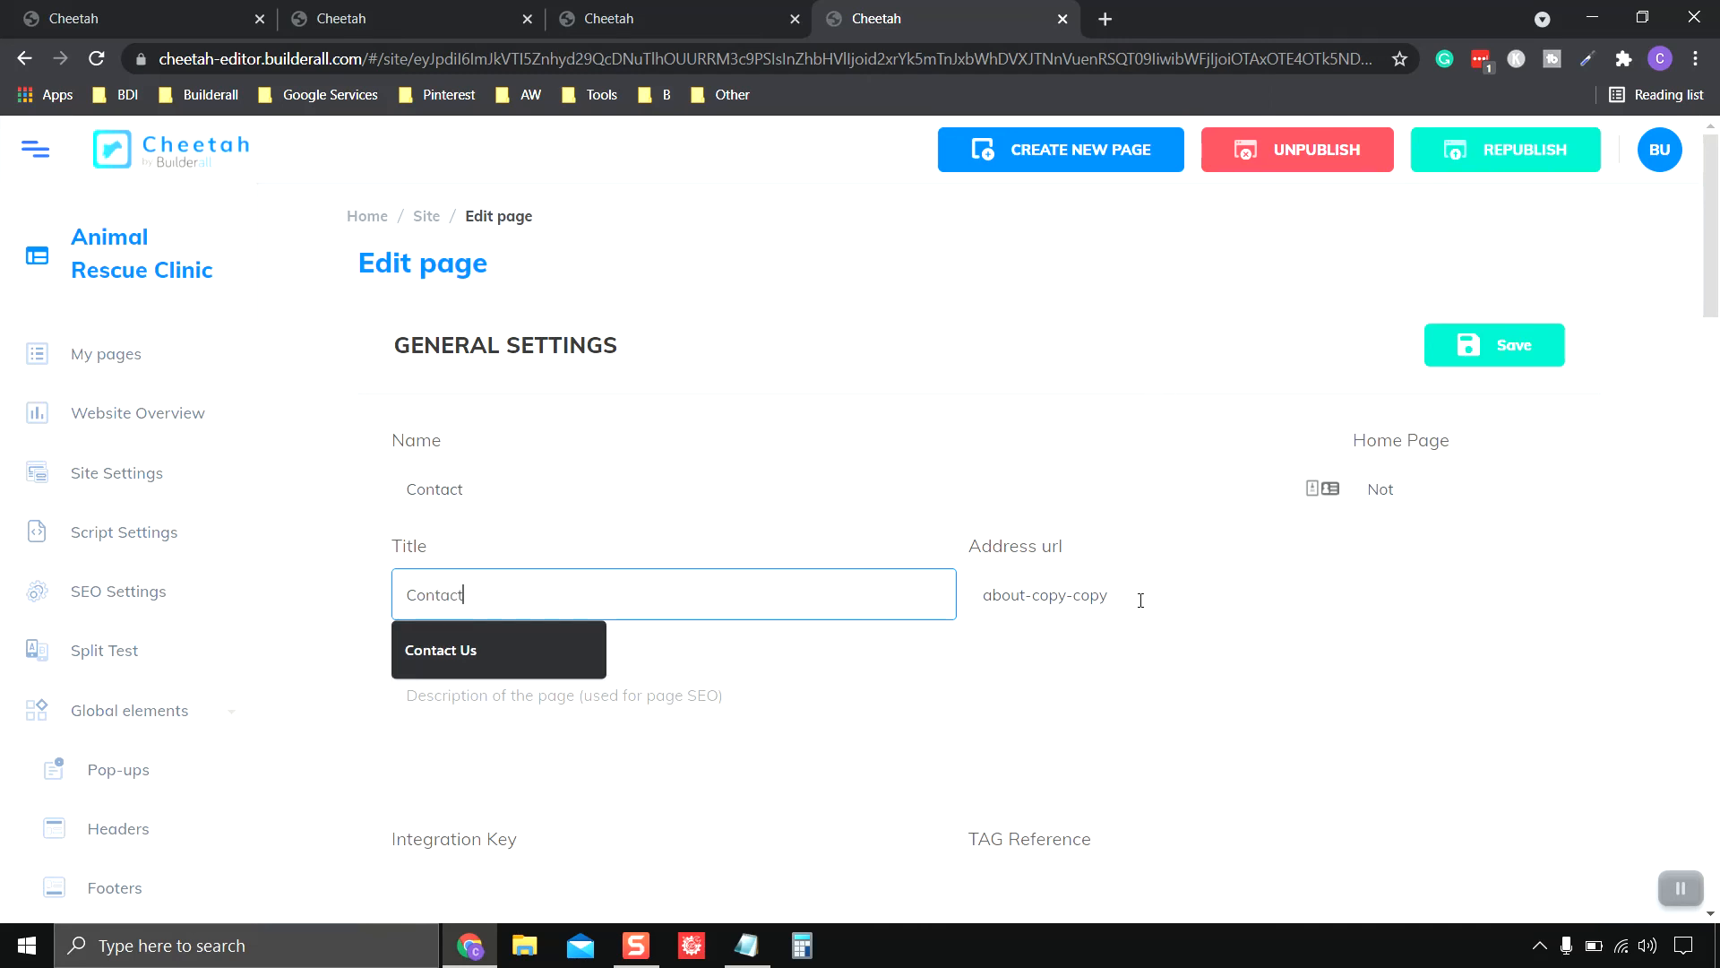
# - Set the Contact page's address URL to "contact" and save the page settings
pyautogui.click(1140, 599)
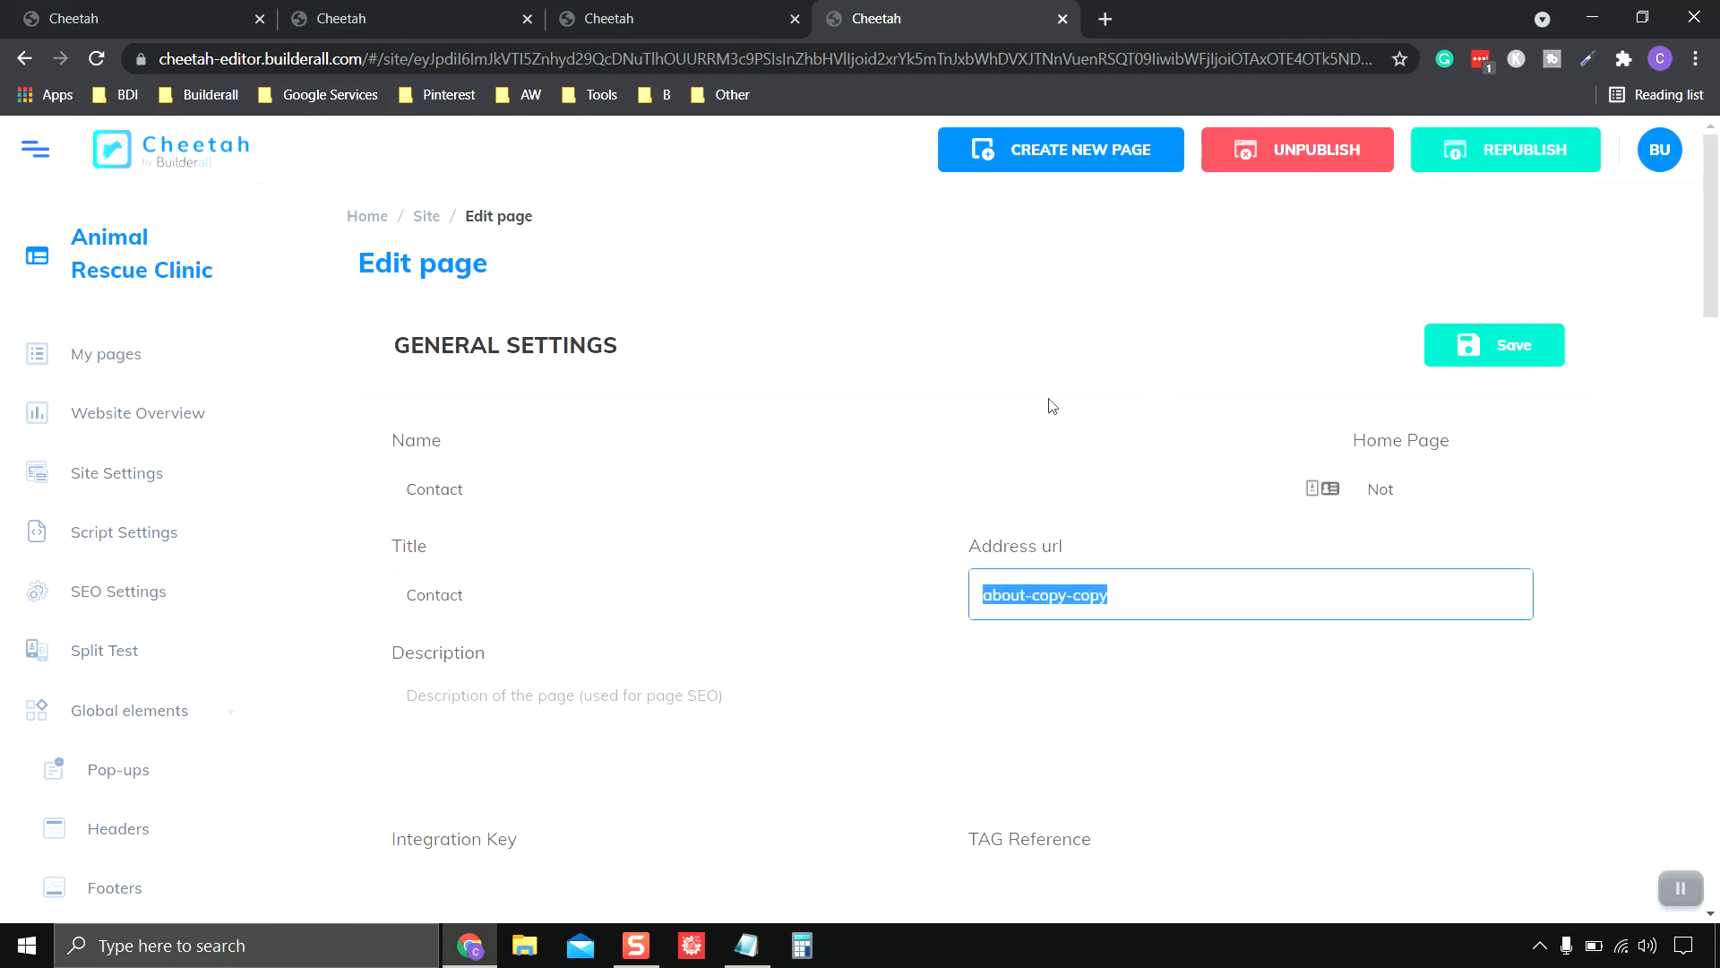
pyautogui.write('contact')
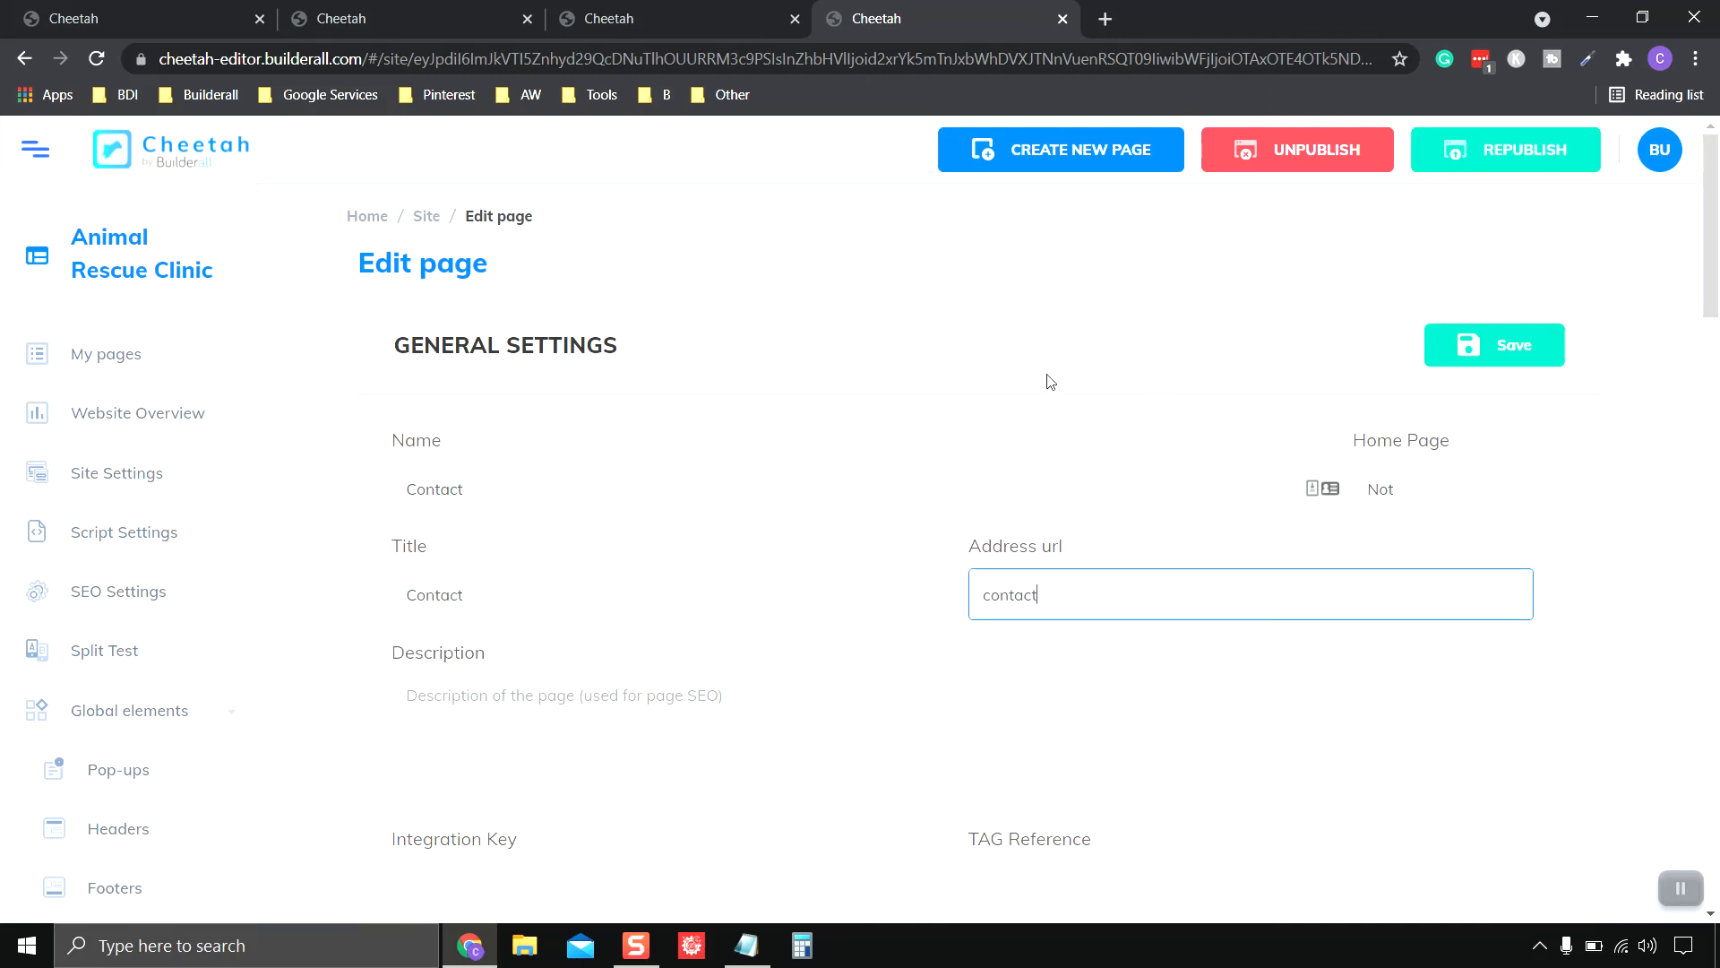
pyautogui.click(1521, 348)
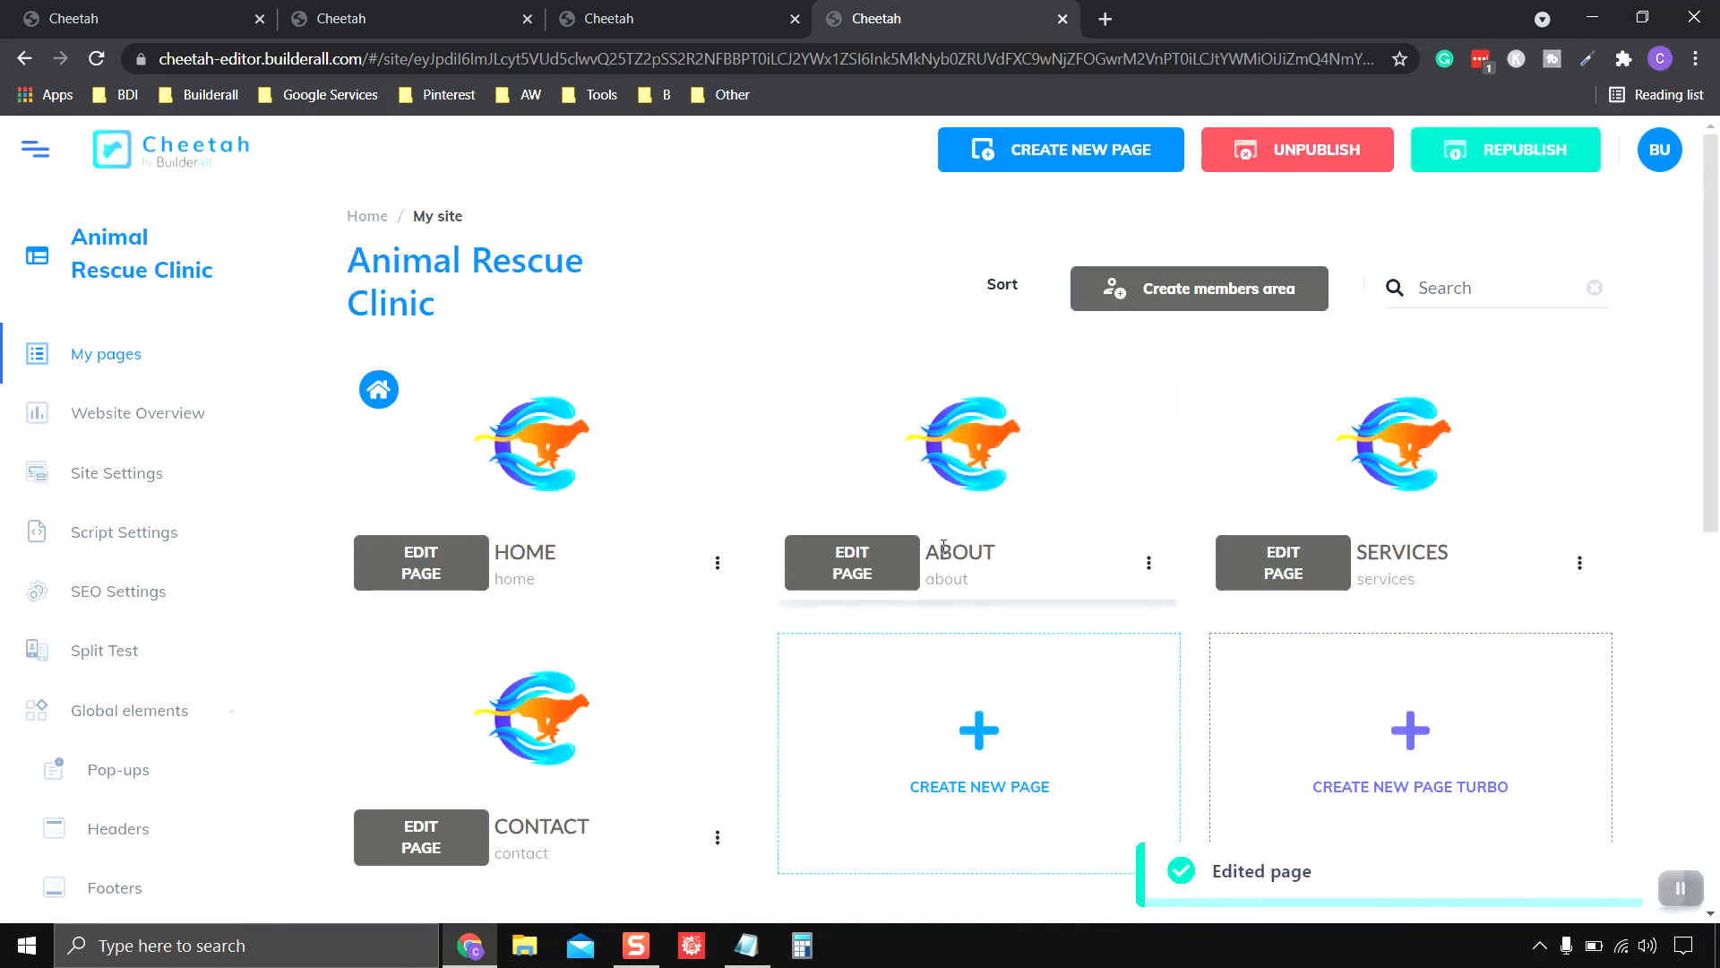
# - Preview the Home page from its editor and check which site pages can be chosen there
pyautogui.scroll(-2, 938, 619)
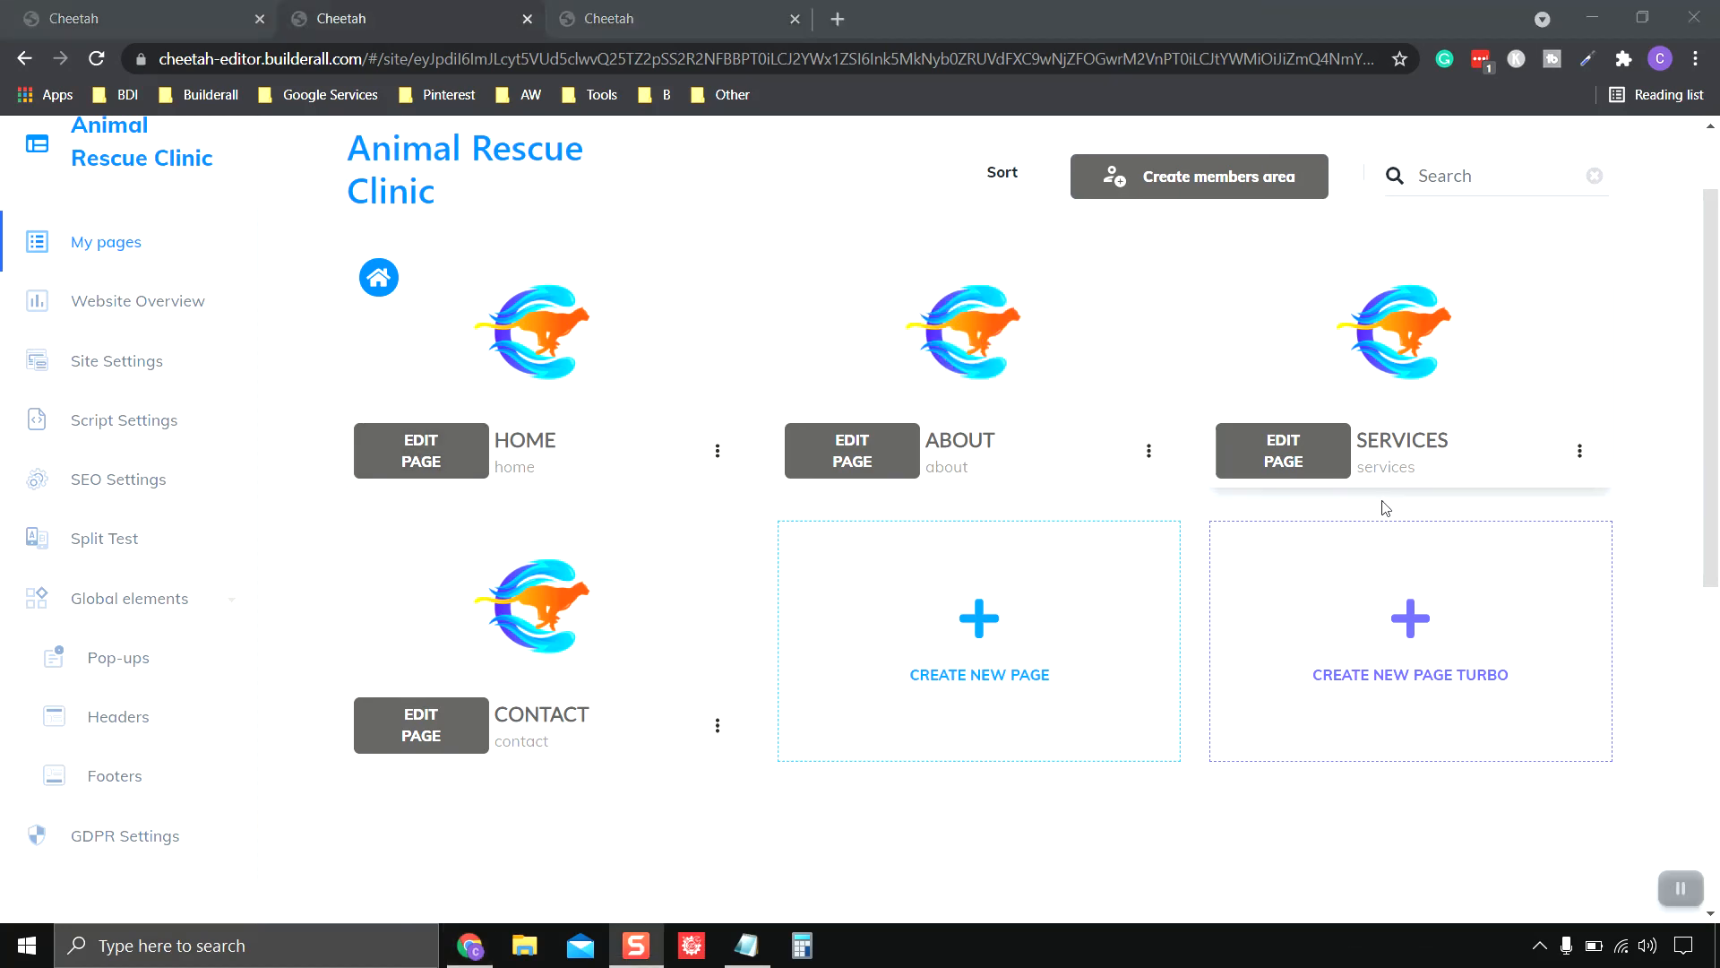
pyautogui.scroll(3, 780, 766)
pyautogui.scroll(-1, 800, 776)
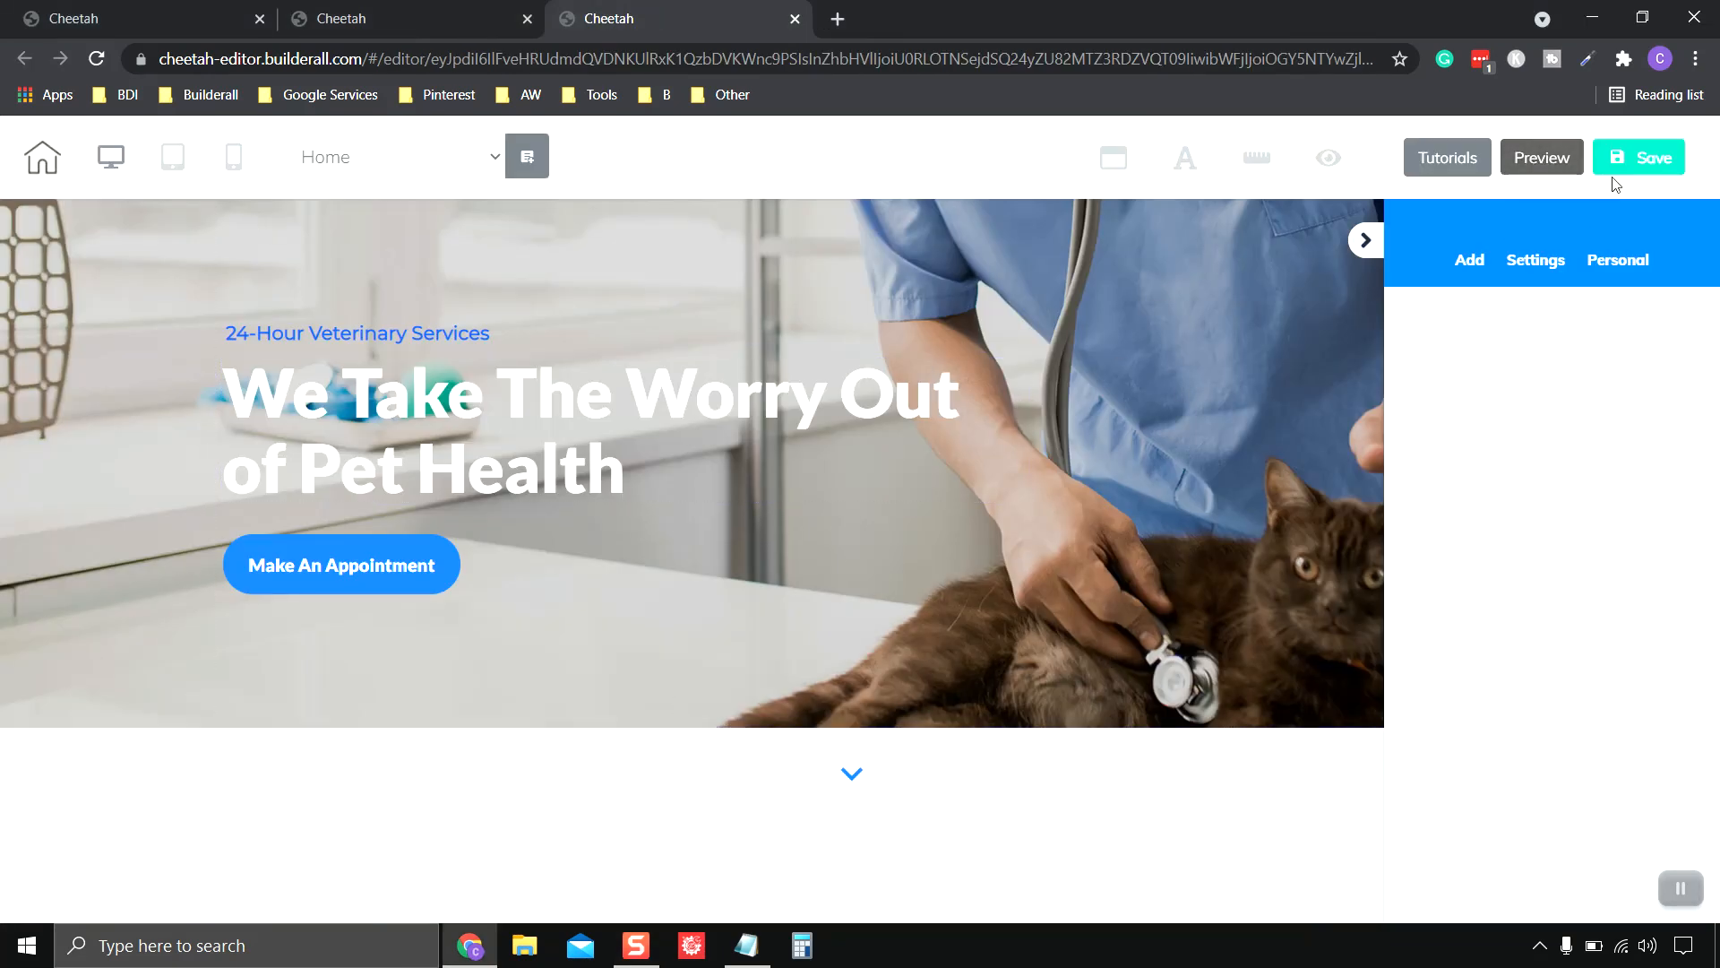
pyautogui.click(1557, 167)
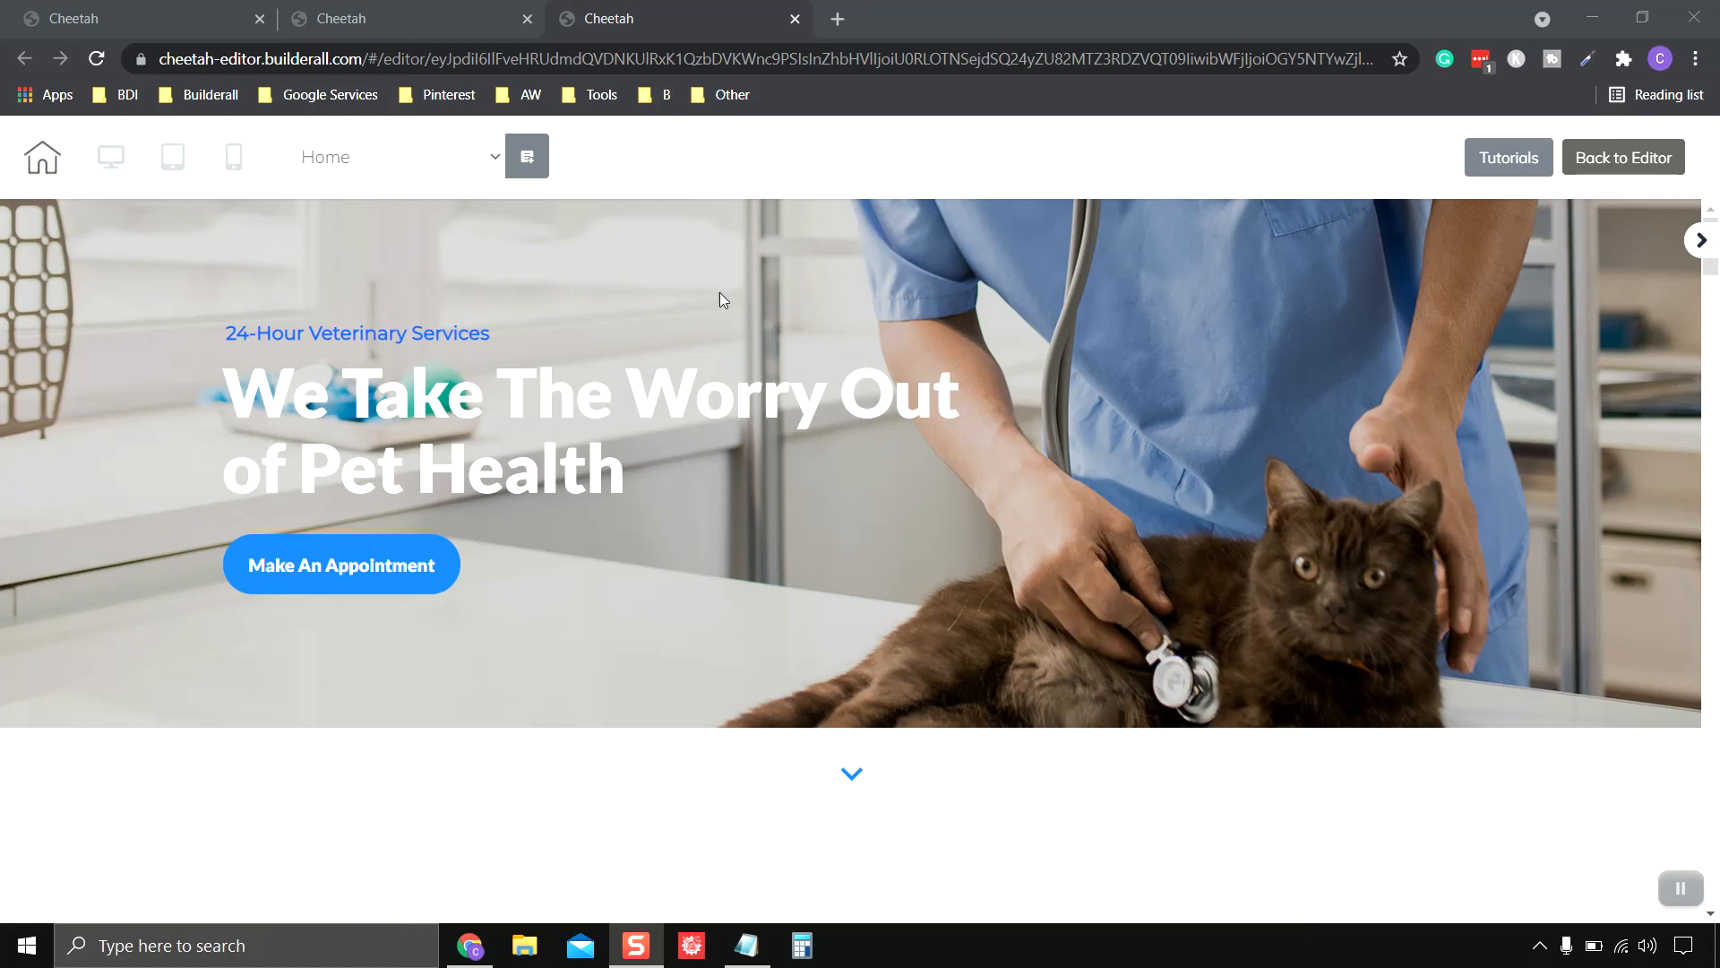
pyautogui.click(498, 166)
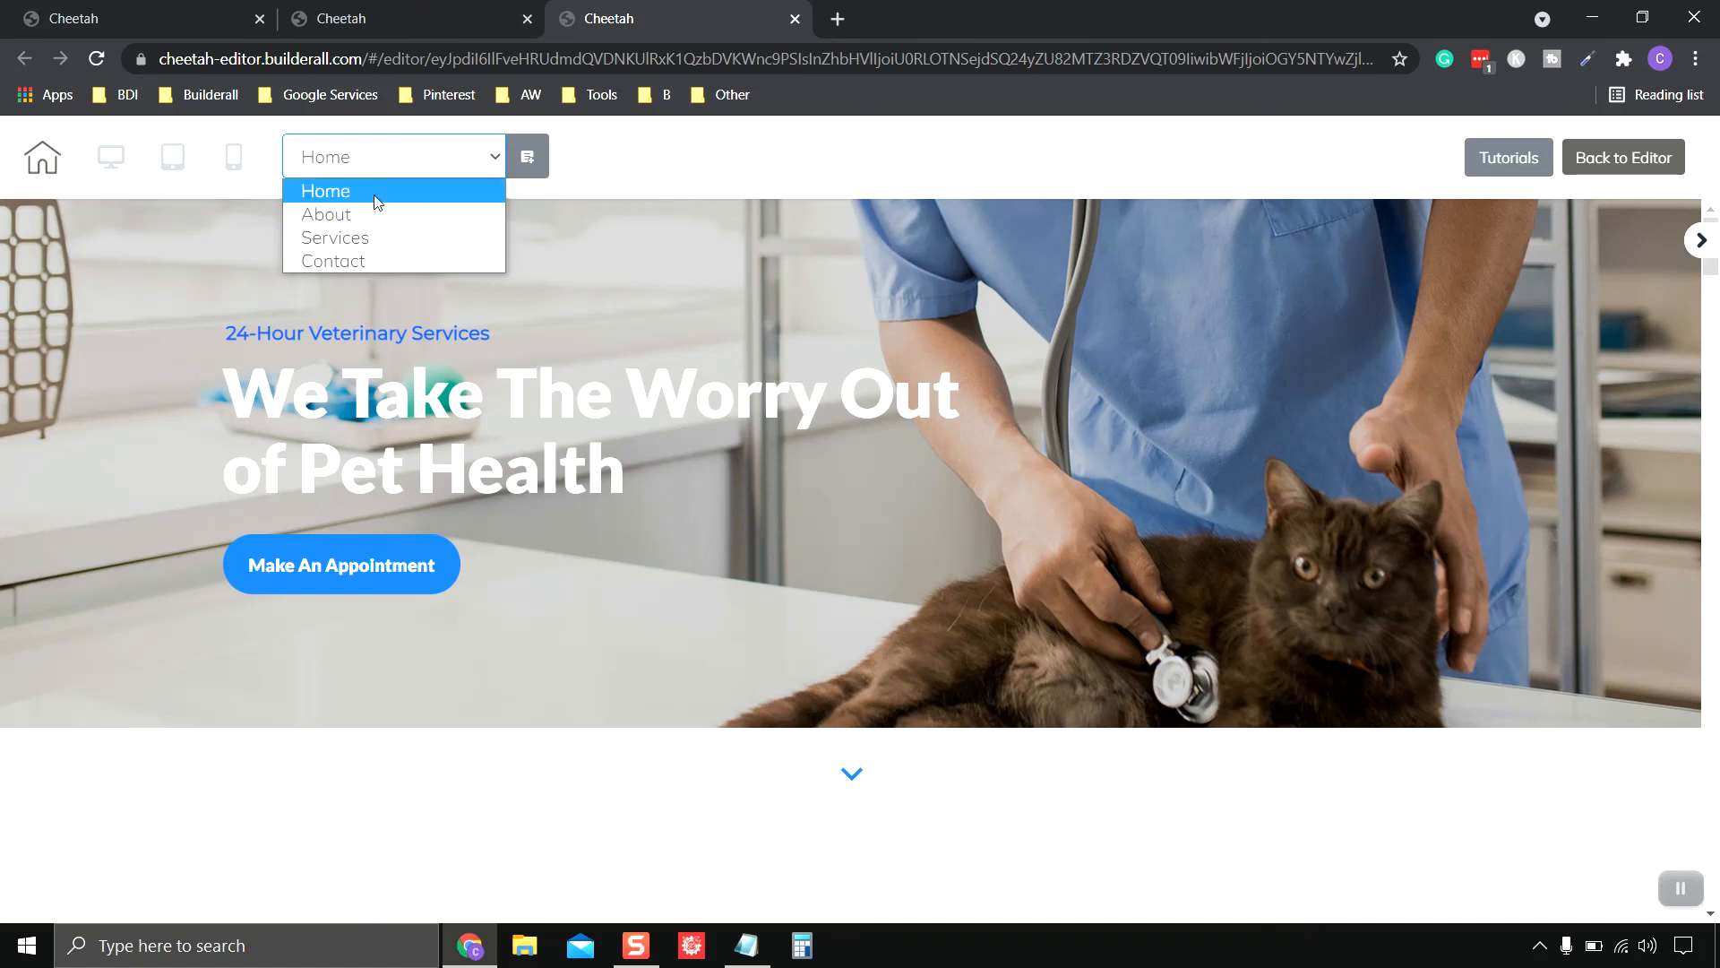
pyautogui.click(494, 162)
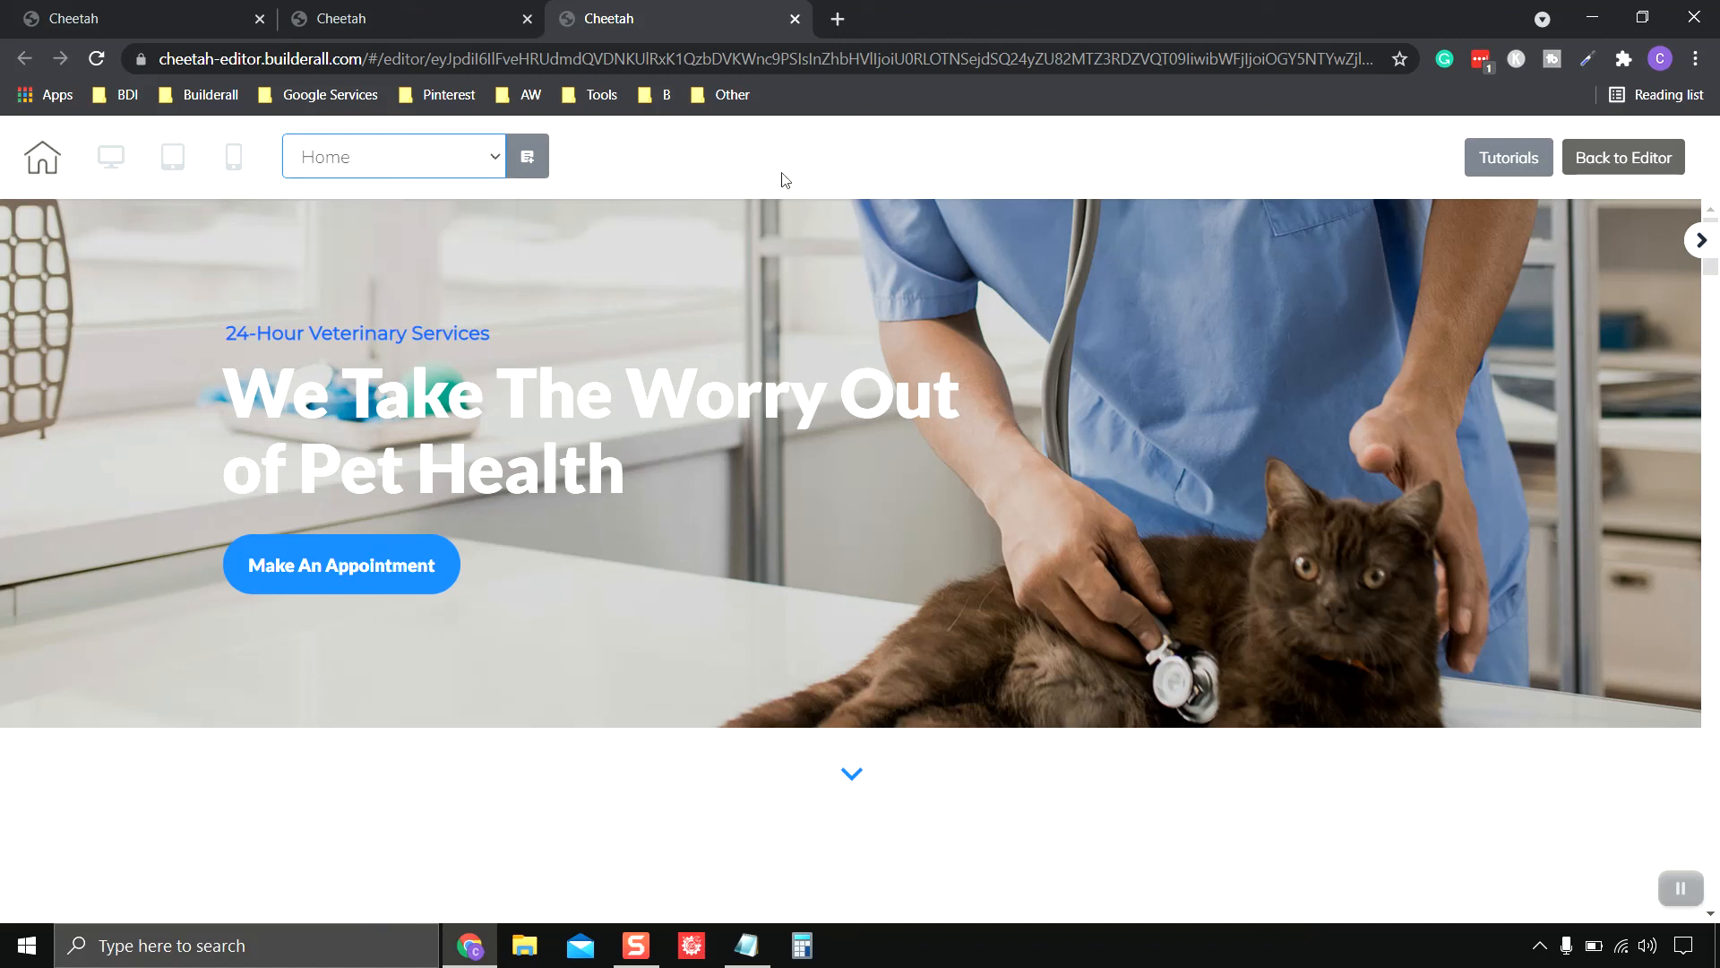